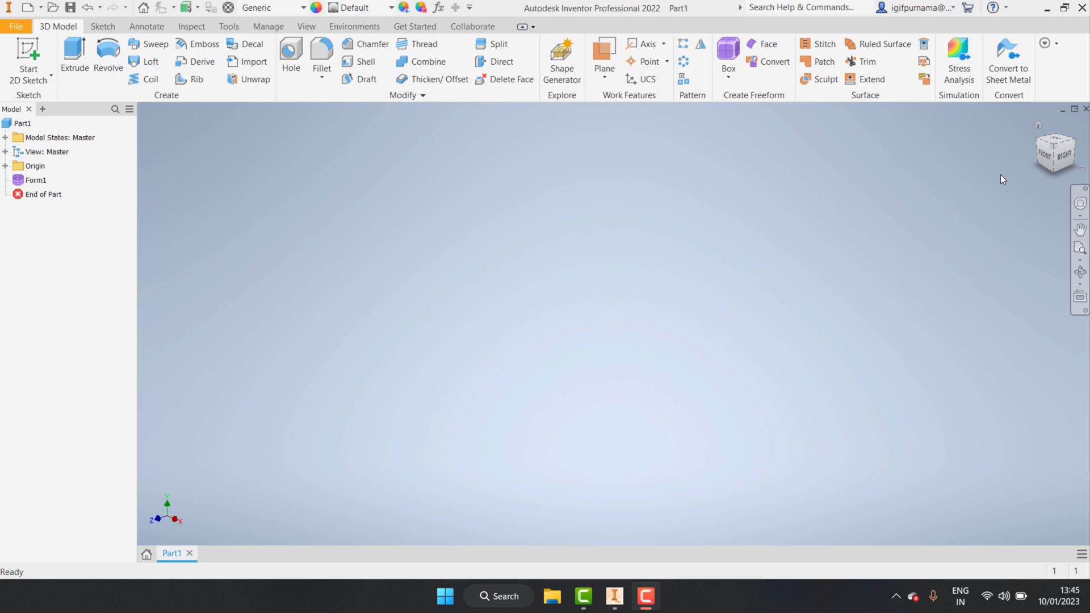
Start a freeform Plane on the horizontal XZ origin plane.
click(728, 75)
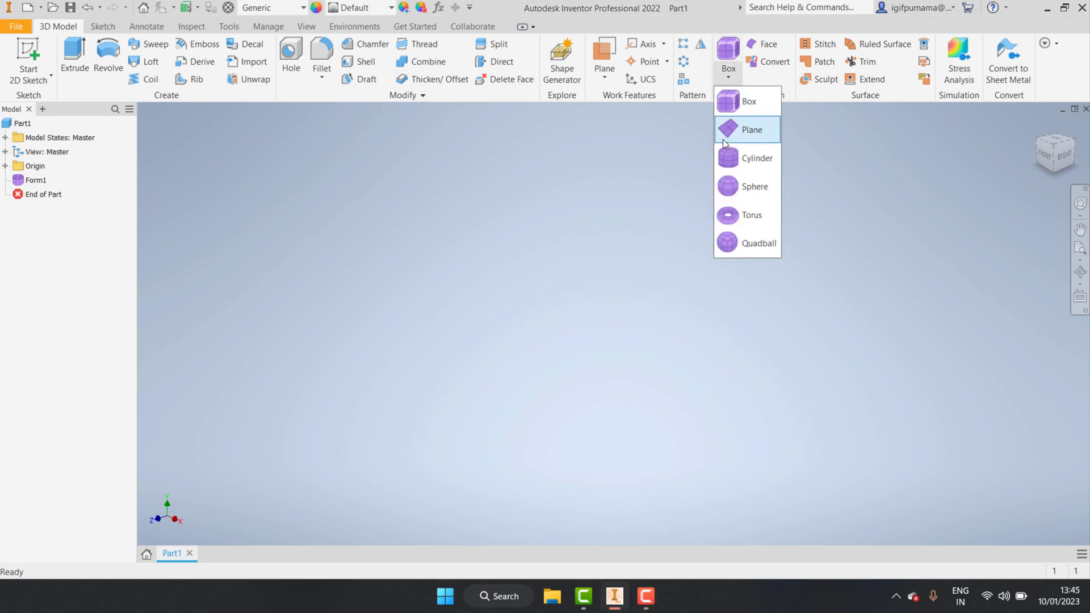
click(745, 132)
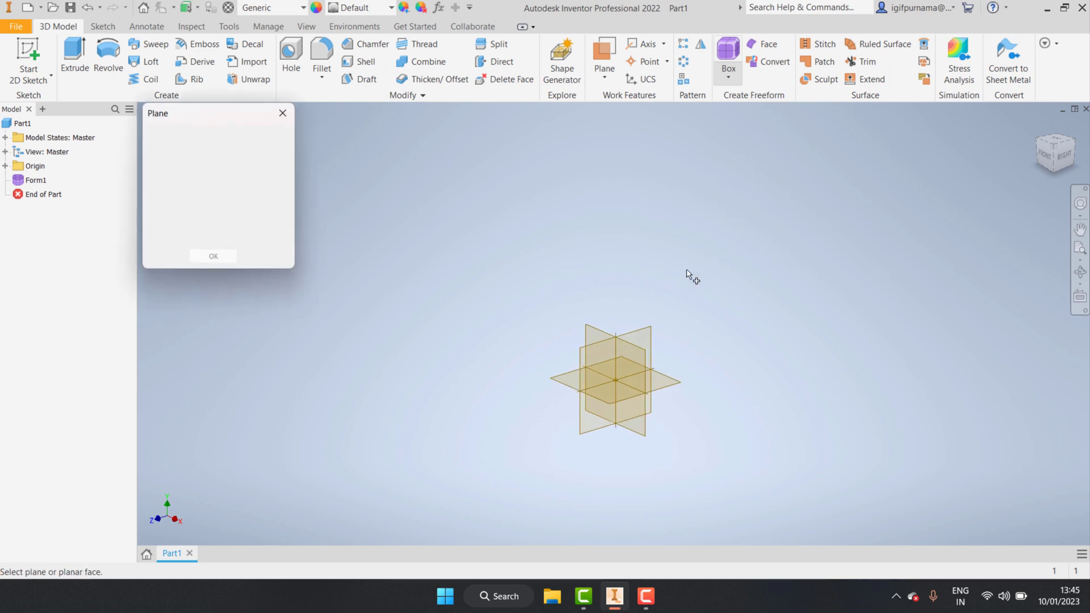
click(602, 296)
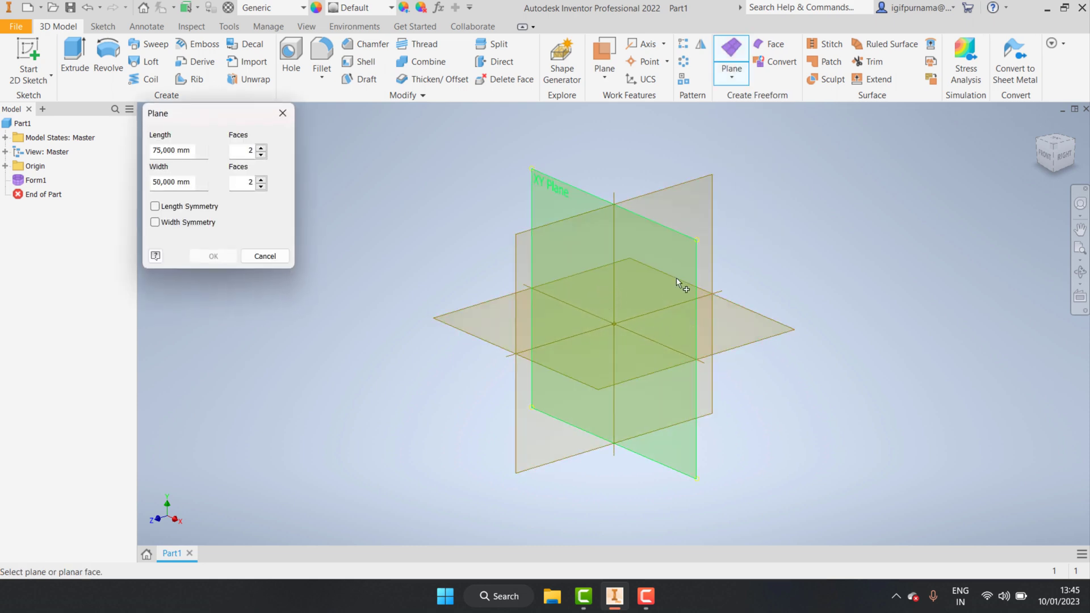
click(737, 321)
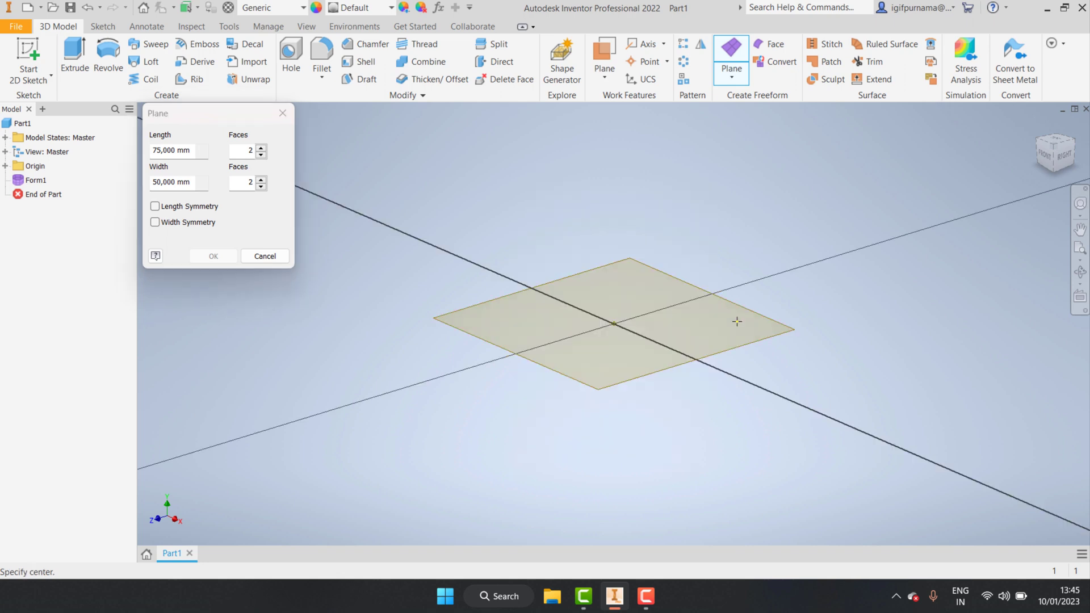
Center the plane on the origin and size it Length 50, Width 100.
click(613, 324)
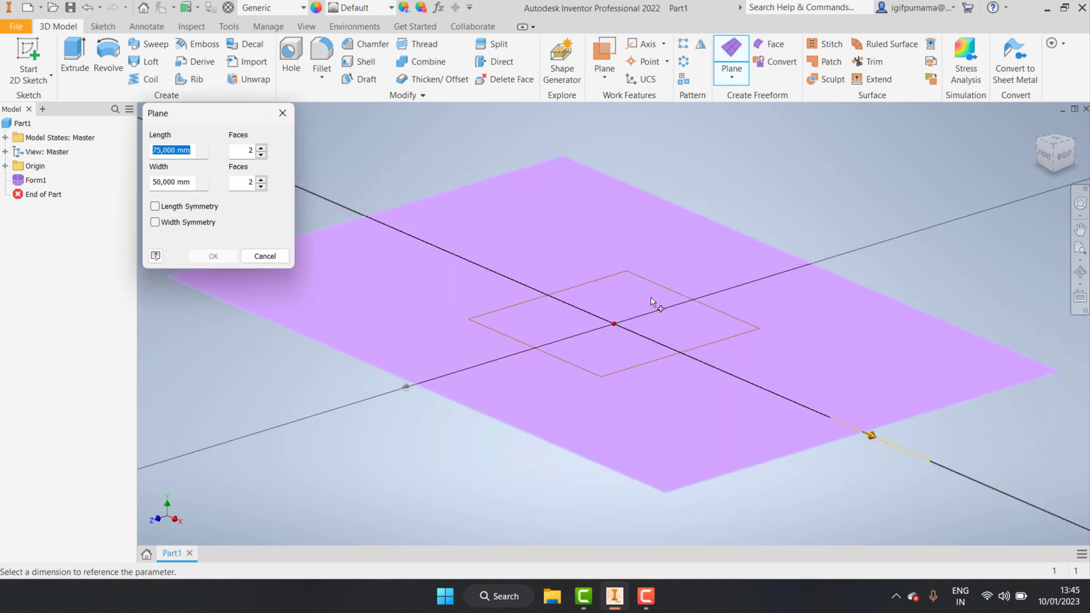
scroll(651, 317, up, 2)
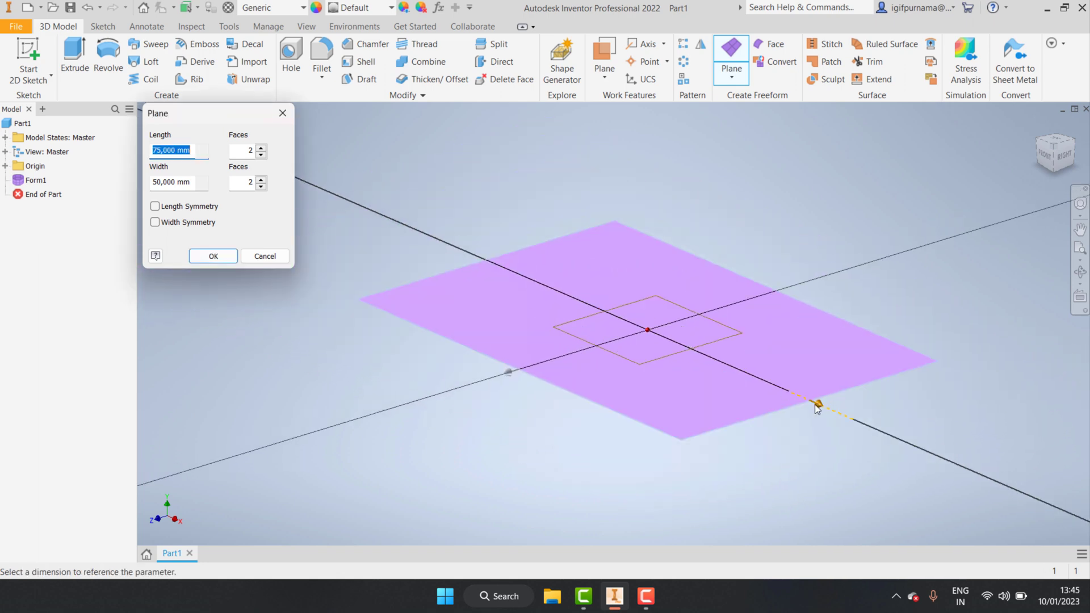
mouse_move(818, 404)
mouse_down()
mouse_move(720, 356)
mouse_move(748, 369)
mouse_up()
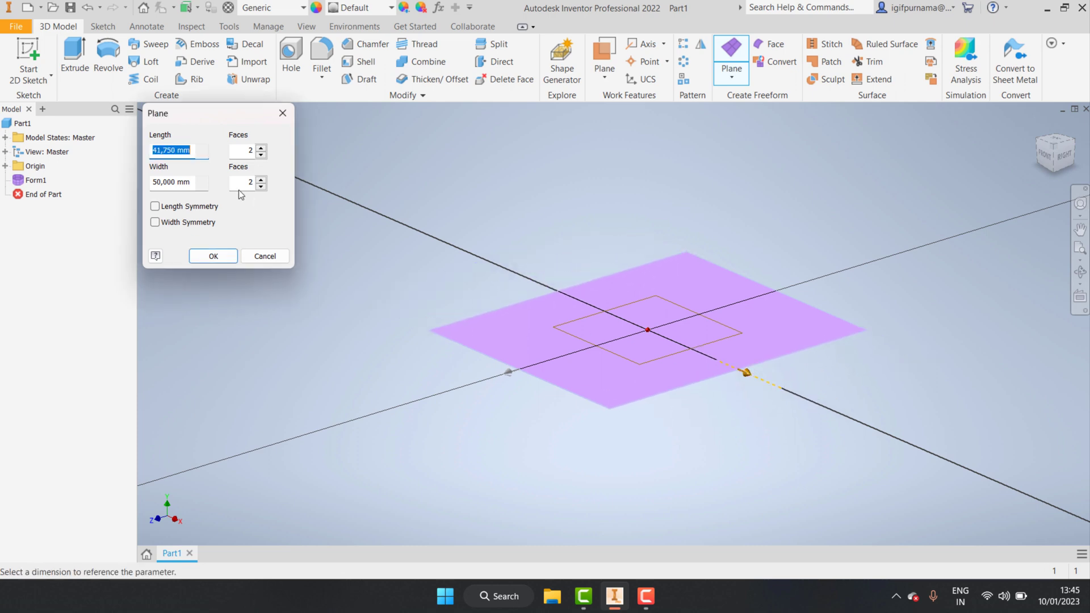
drag(191, 151, 128, 152)
text(100)
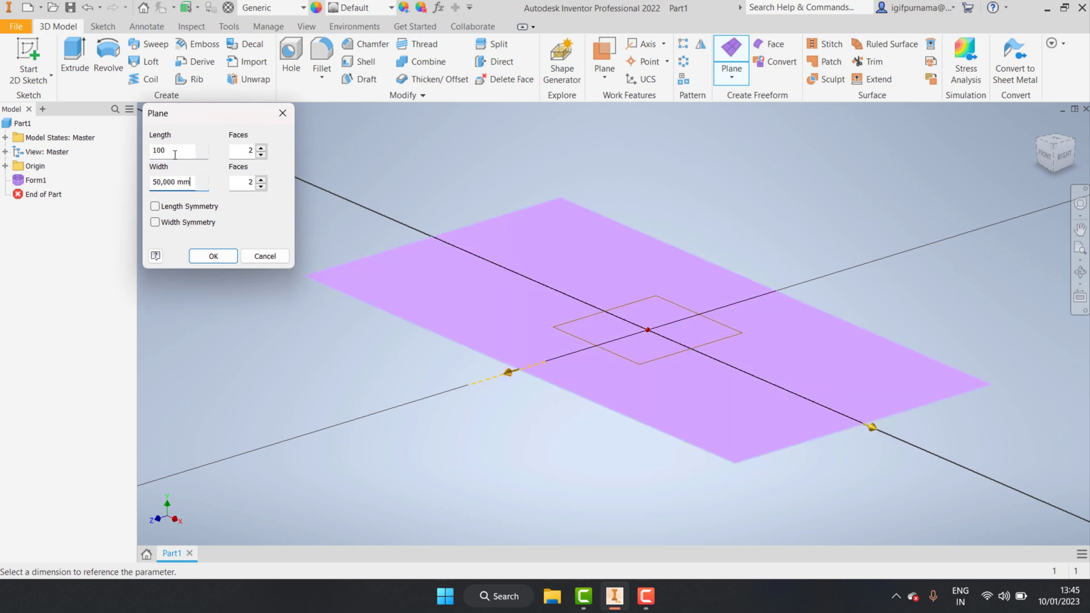
drag(193, 150, 128, 160)
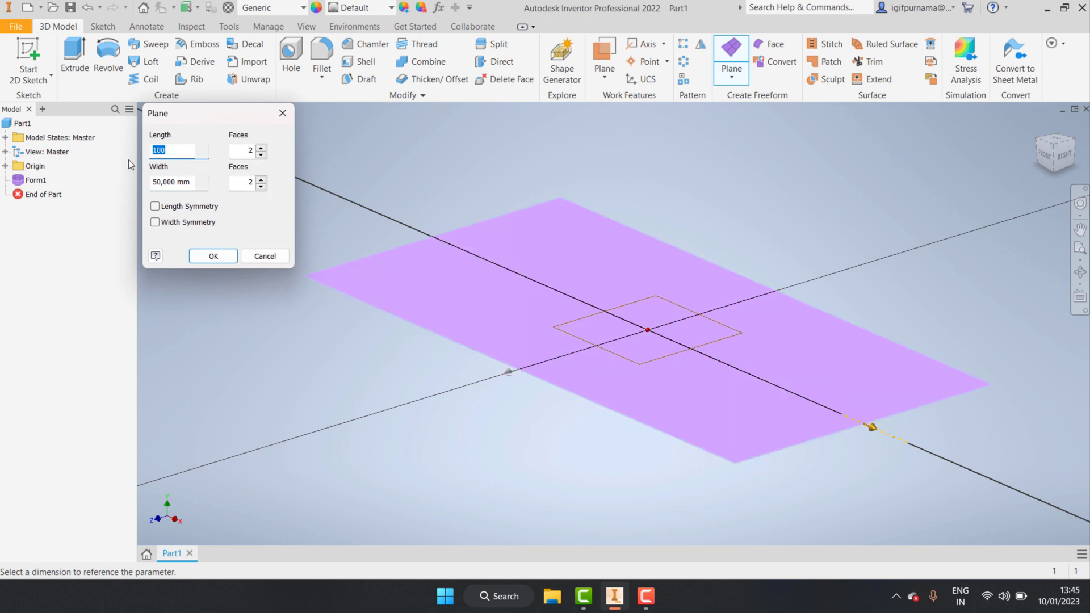
text(50)
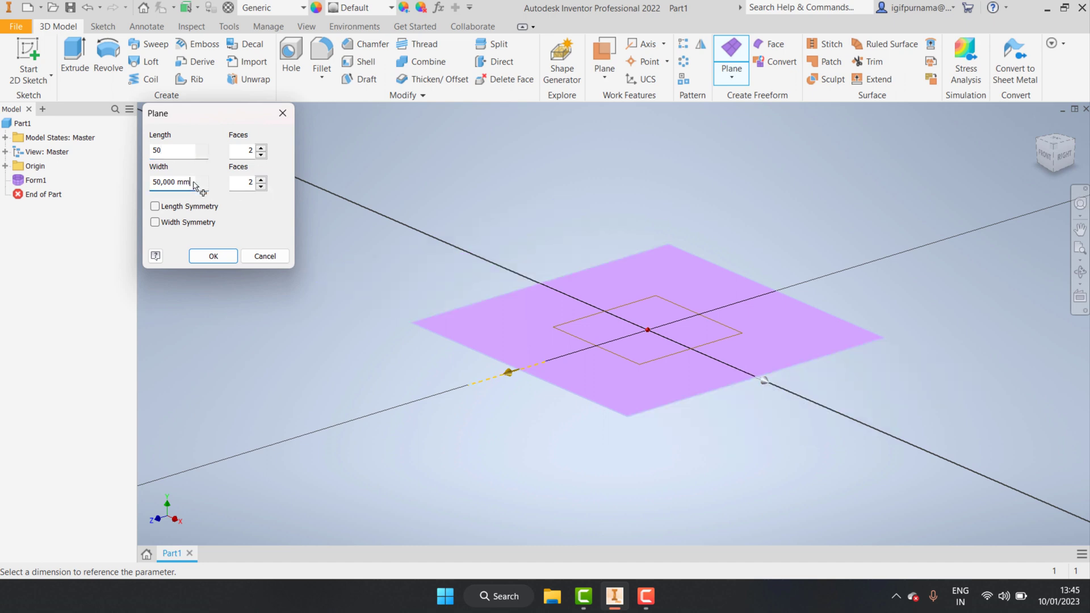
drag(195, 182, 137, 190)
text(100)
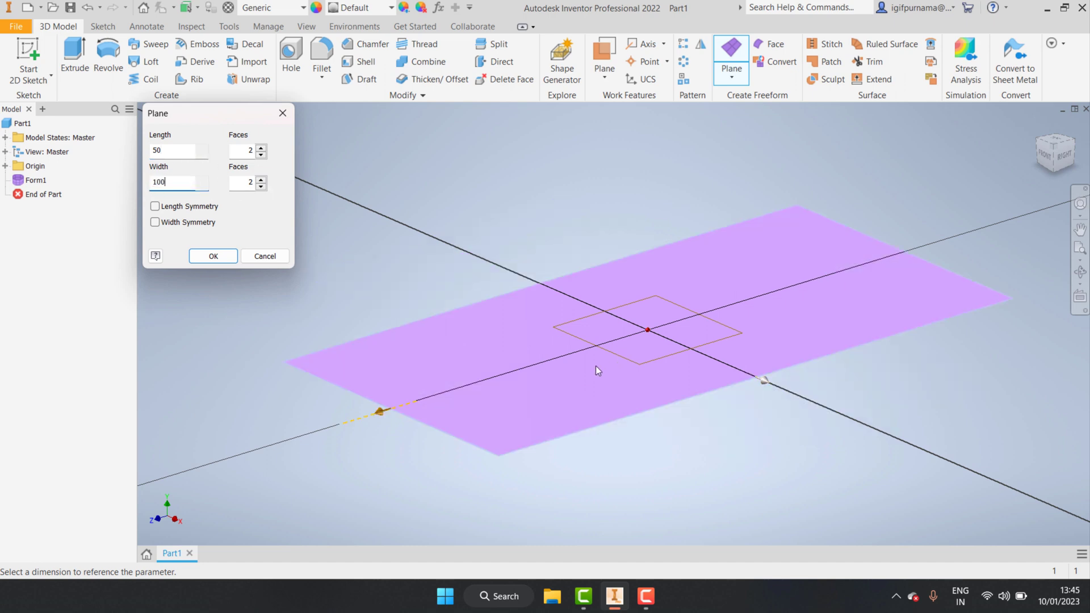
Orbit the view to check the resized plane.
click(1080, 273)
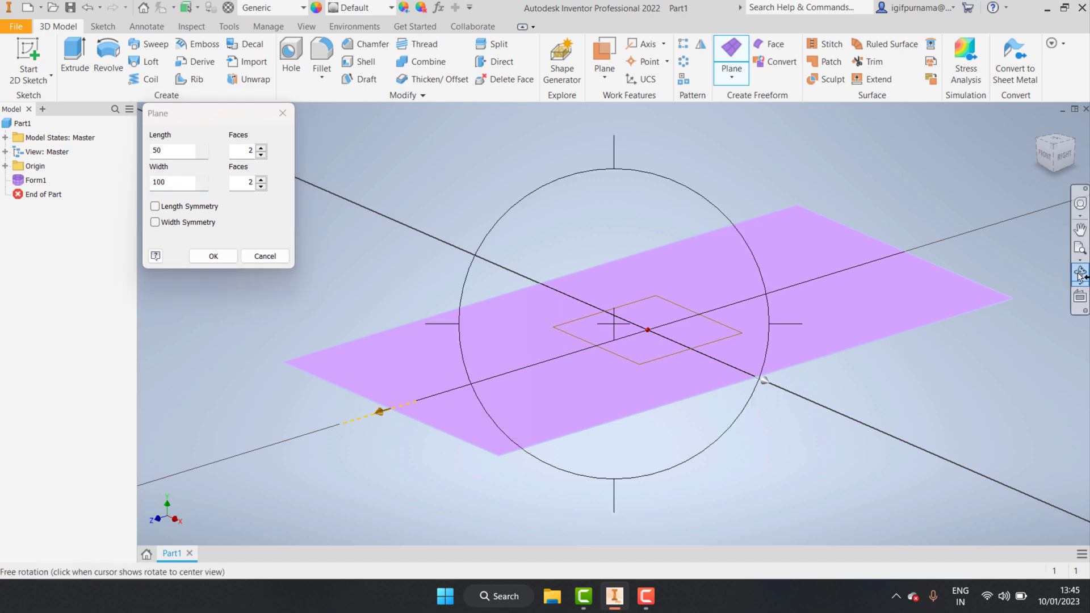
mouse_move(658, 291)
mouse_down()
mouse_move(670, 321)
mouse_move(693, 314)
mouse_up()
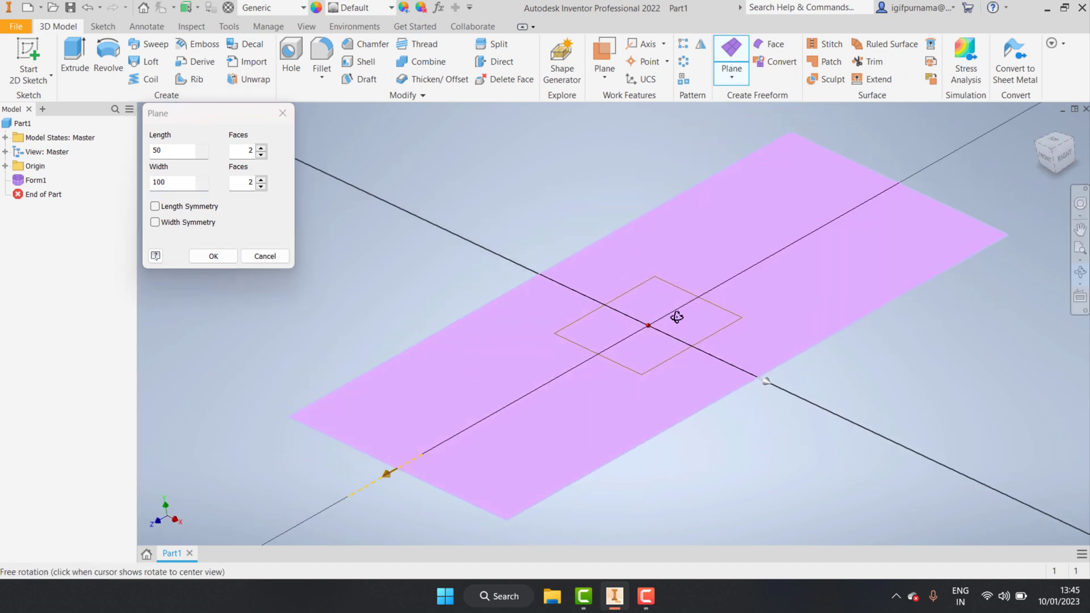
right_click(672, 284)
click(707, 284)
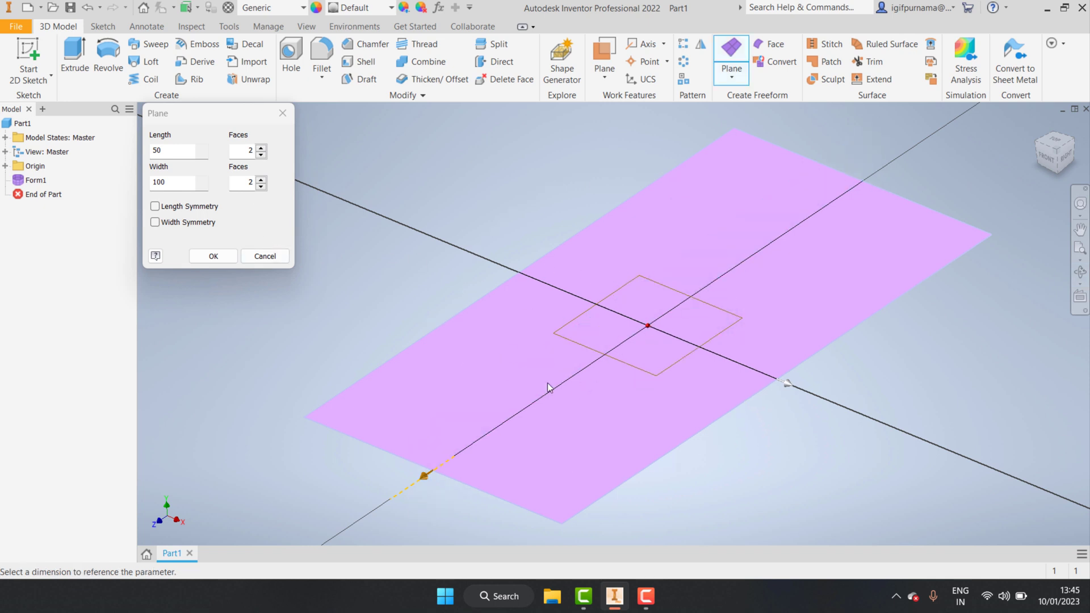
Set the plane to 6 width faces and 4 length faces.
click(261, 180)
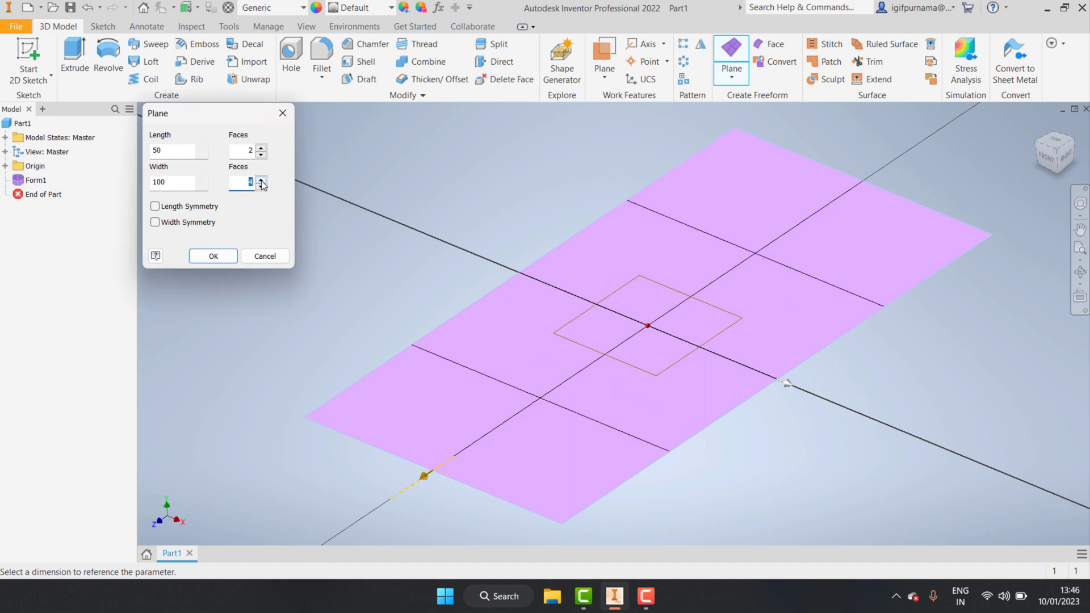
click(261, 180)
click(261, 180)
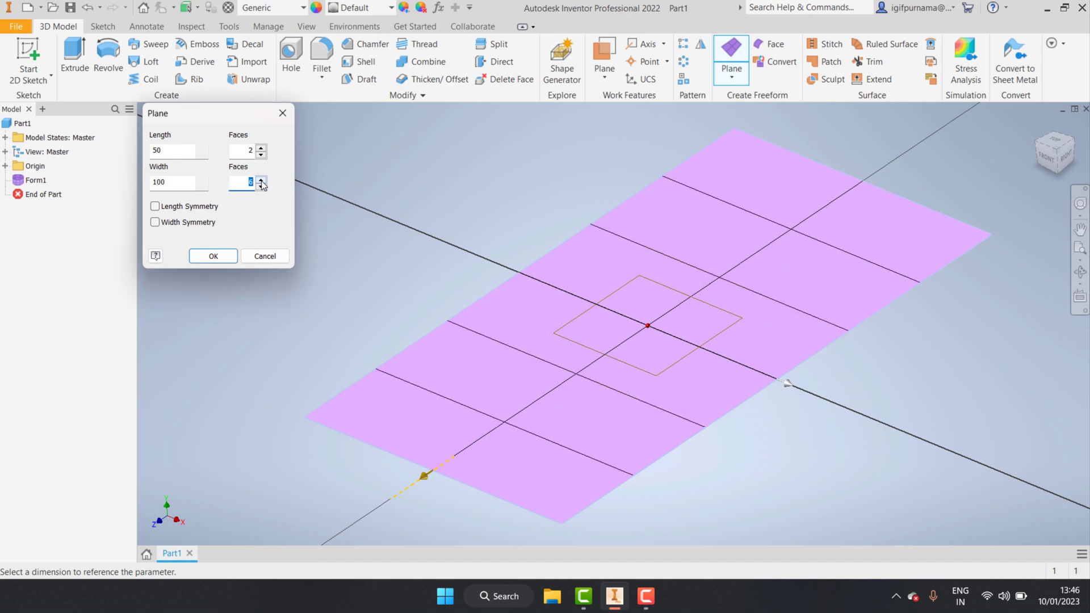
click(261, 181)
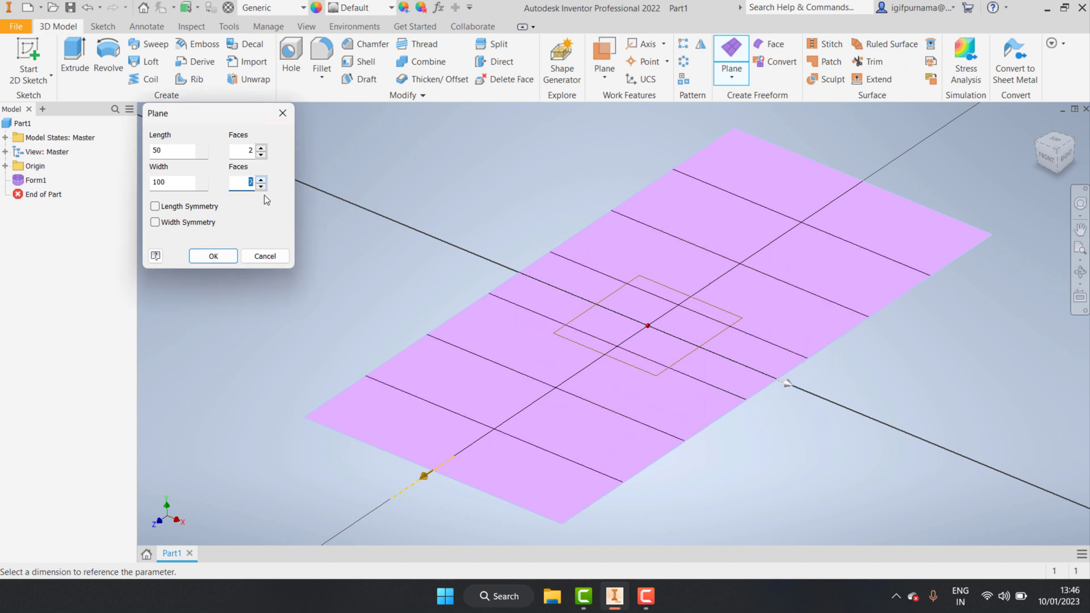
click(261, 186)
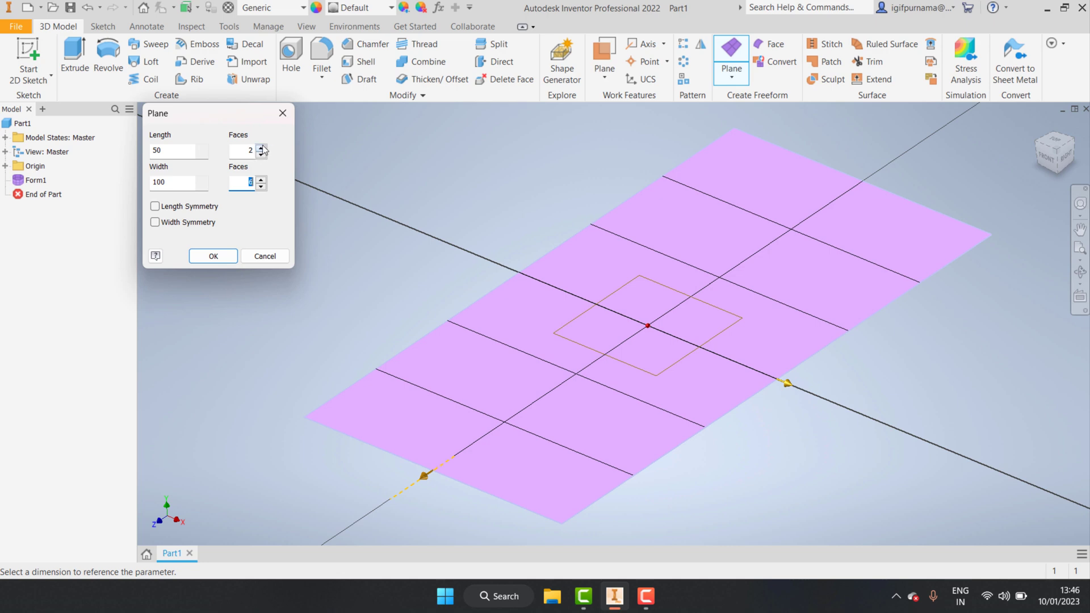
click(262, 147)
click(262, 147)
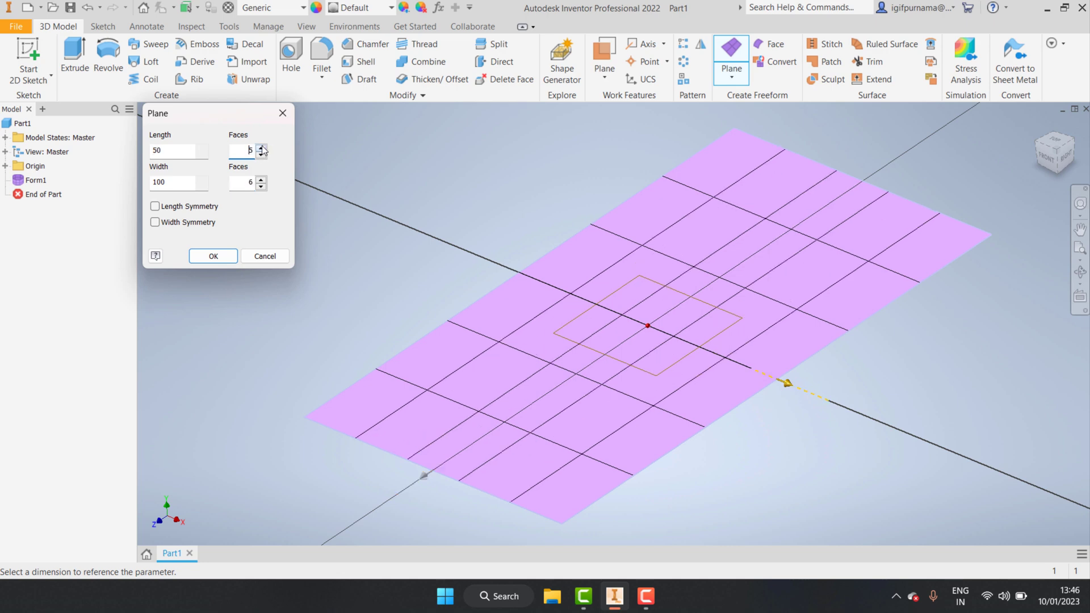
click(261, 155)
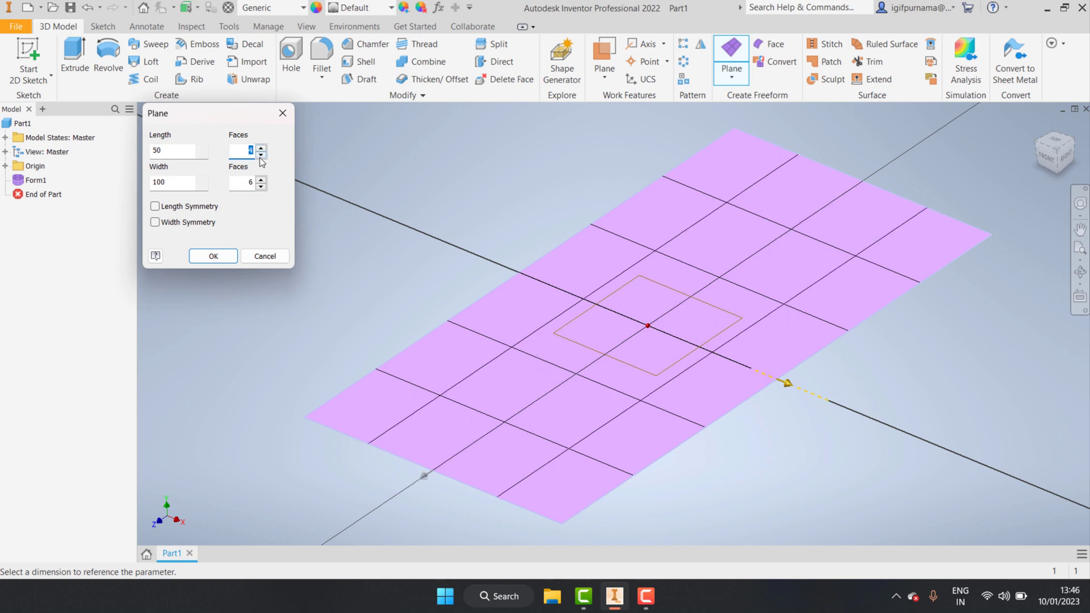
click(260, 155)
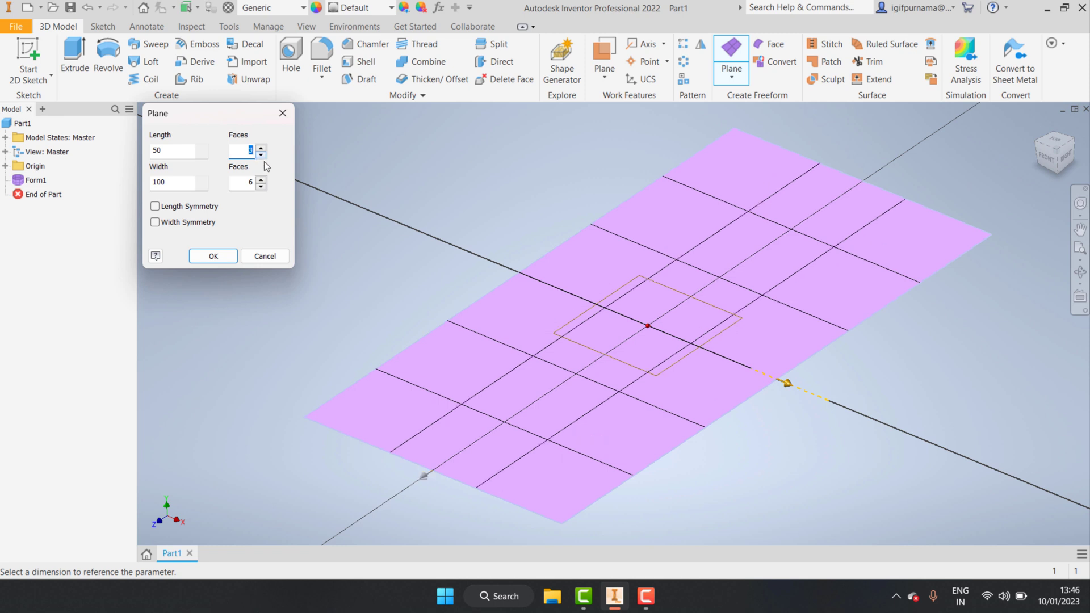
click(262, 147)
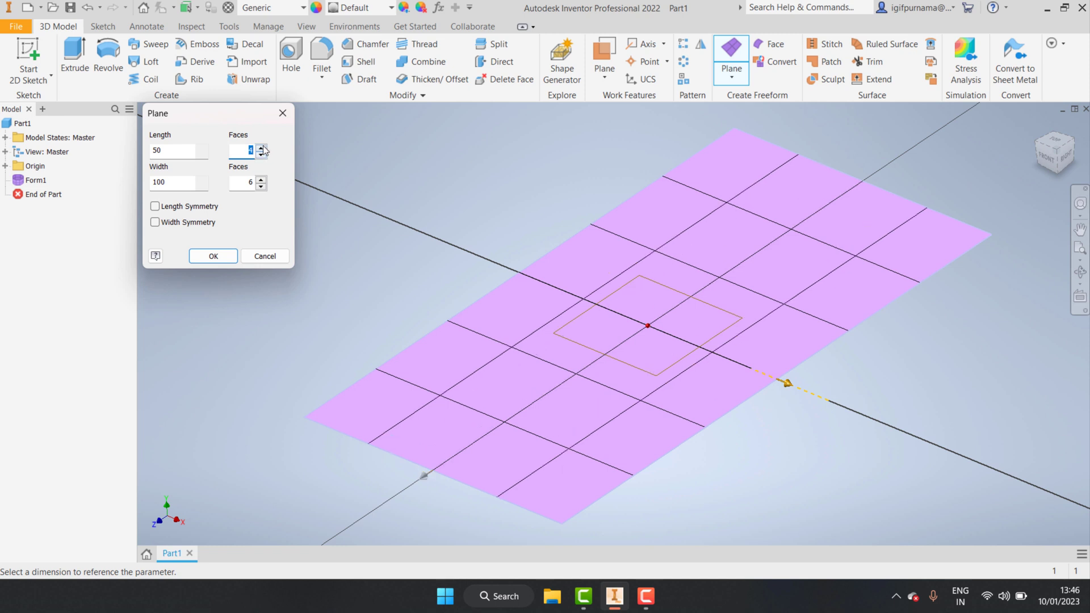
Turn on Length Symmetry and leave Width Symmetry off.
click(158, 206)
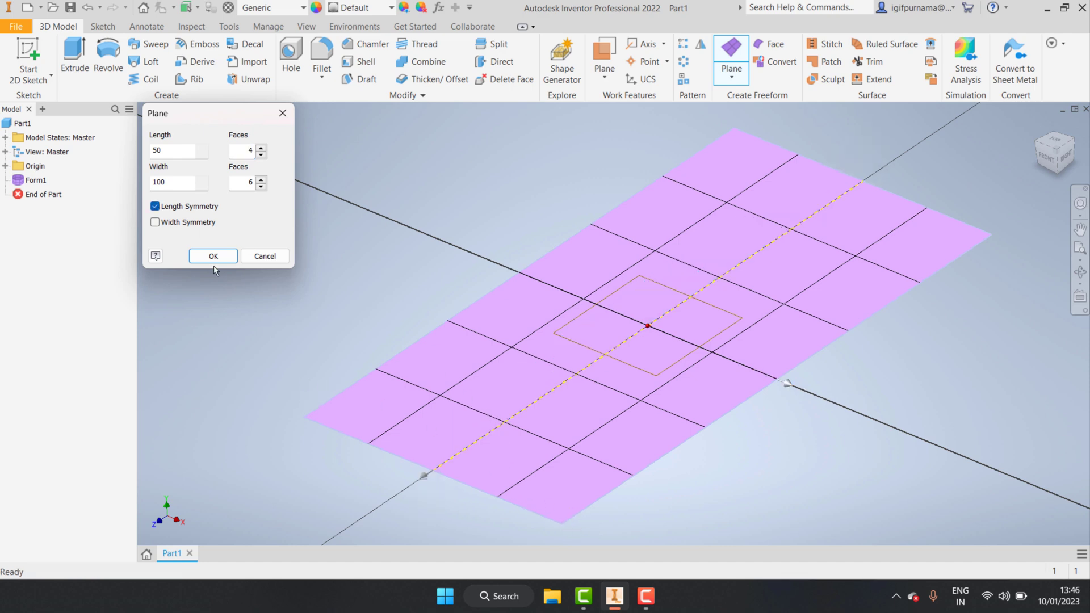
click(155, 207)
click(155, 222)
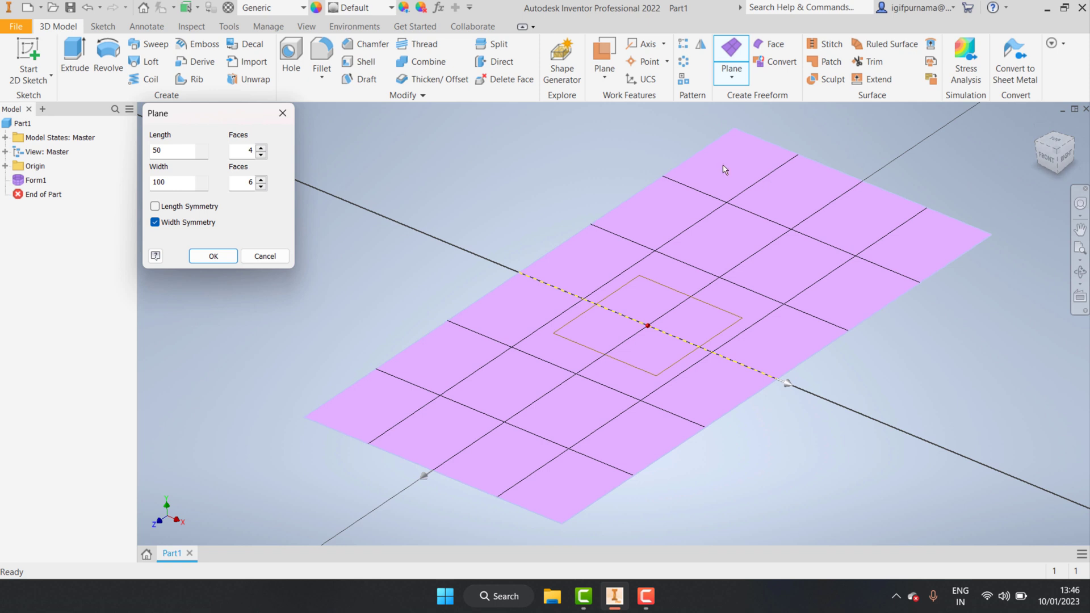
click(155, 206)
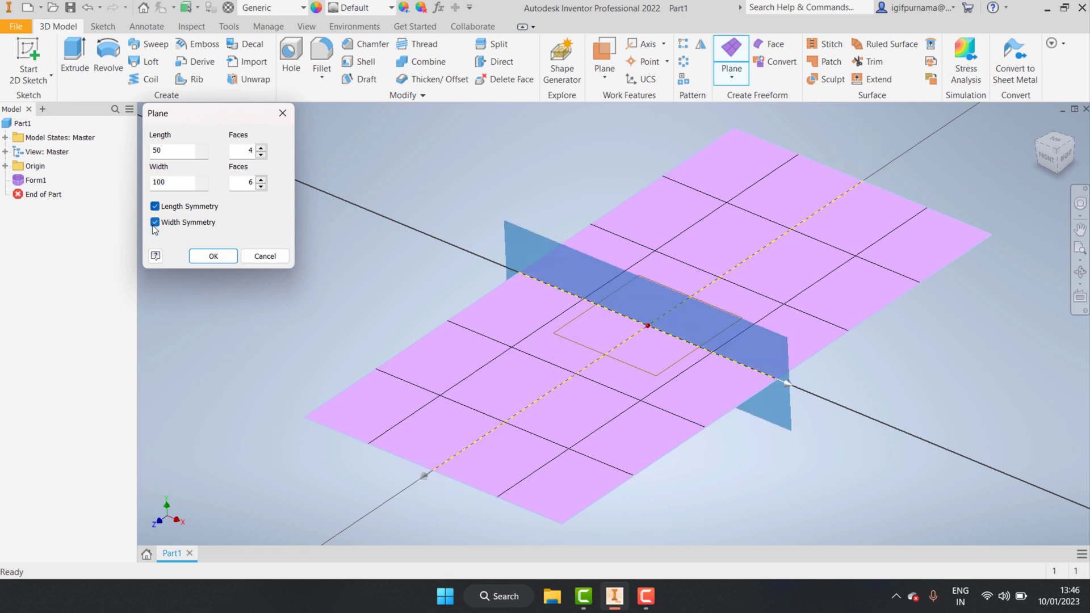
click(155, 223)
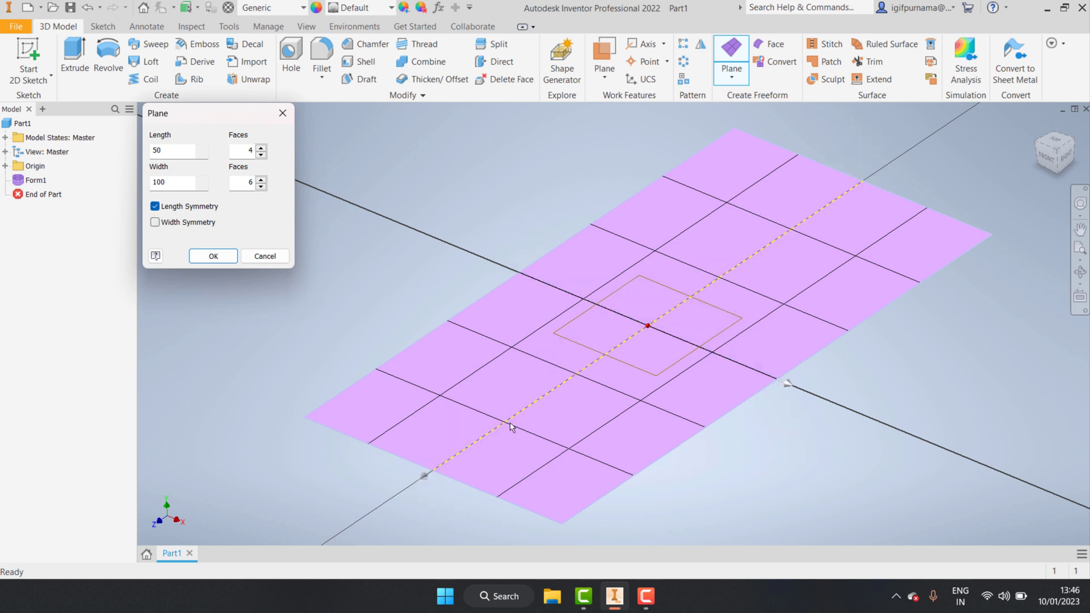
Create the symmetric 4-by-6 freeform plane surface.
click(213, 256)
scroll(719, 331, down, 2)
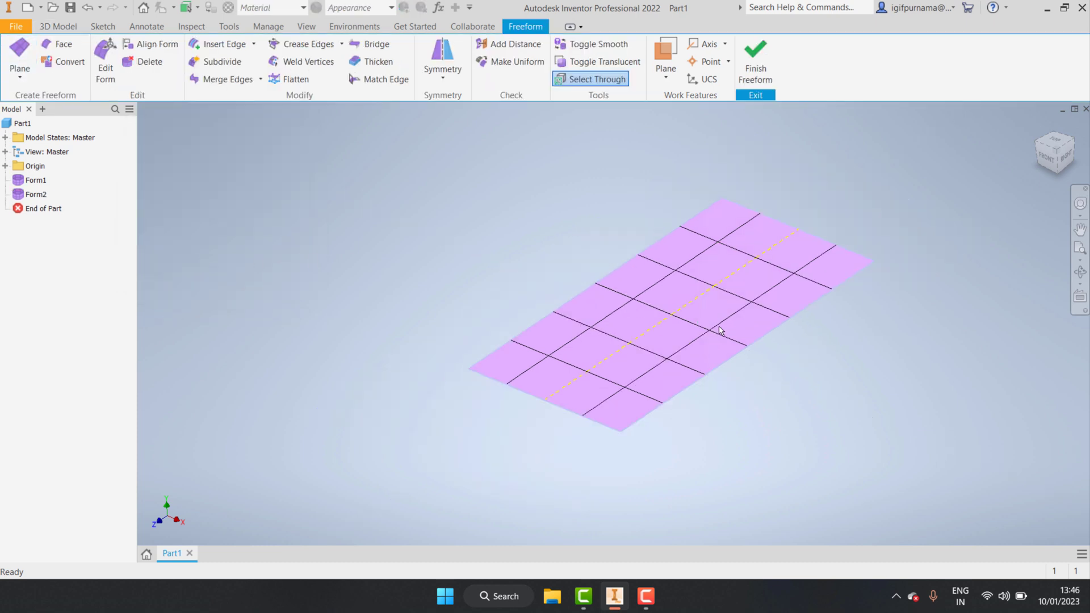
scroll(710, 332, up, 5)
scroll(708, 333, down, 2)
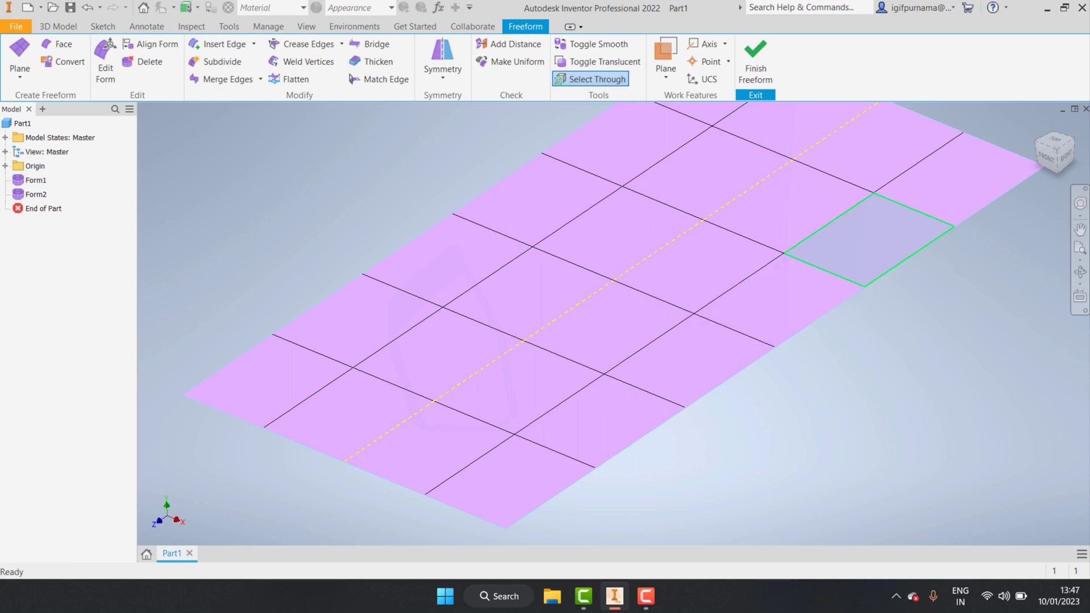
Orbit to a flatter view of the grid and open Edit Form.
click(1079, 271)
mouse_move(590, 318)
mouse_down()
mouse_move(587, 387)
mouse_move(611, 397)
mouse_move(618, 375)
mouse_move(591, 394)
mouse_up()
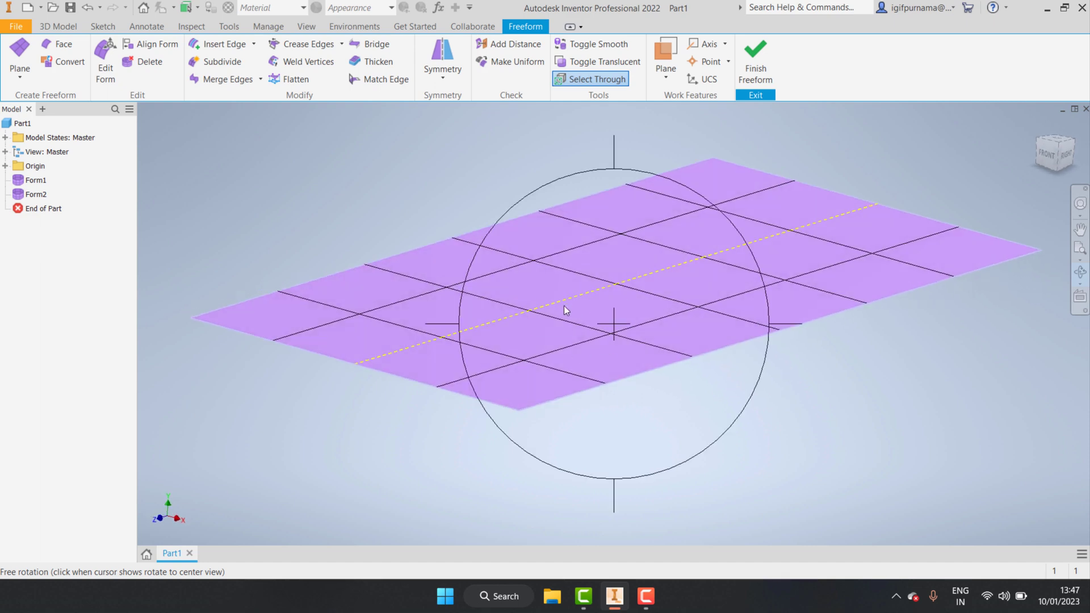
drag(590, 319, 588, 324)
right_click(590, 318)
key(Escape)
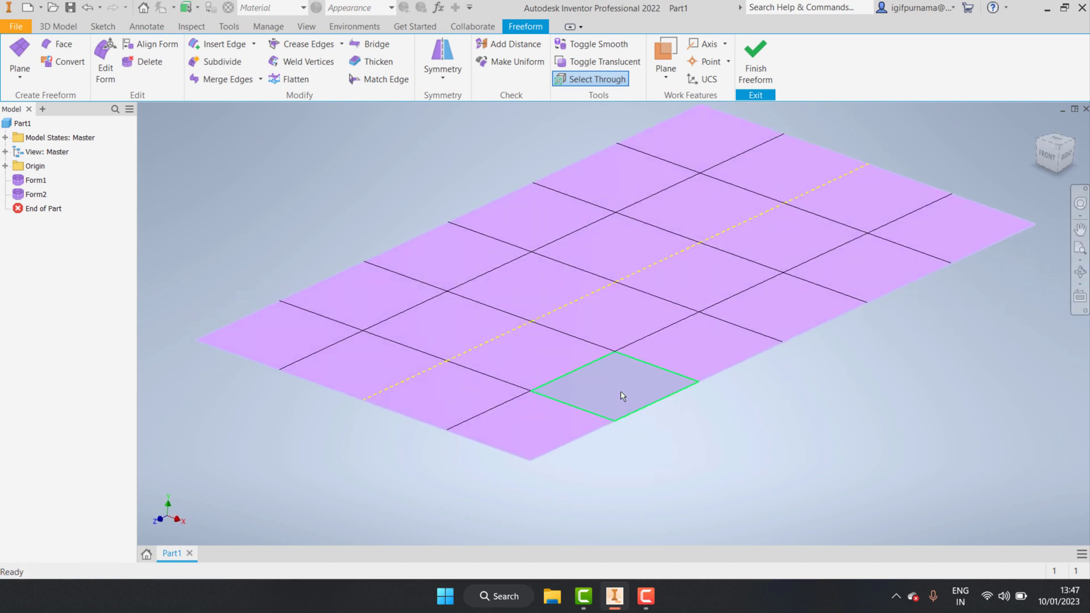
scroll(623, 395, up, 2)
scroll(588, 346, down, 3)
scroll(632, 428, up, 3)
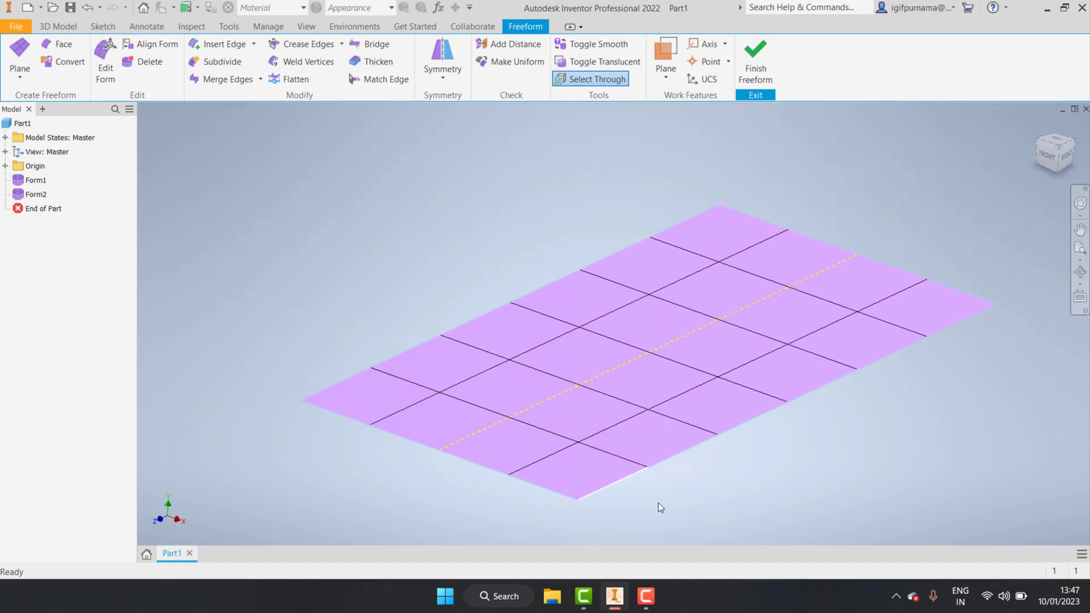
scroll(659, 503, down, 1)
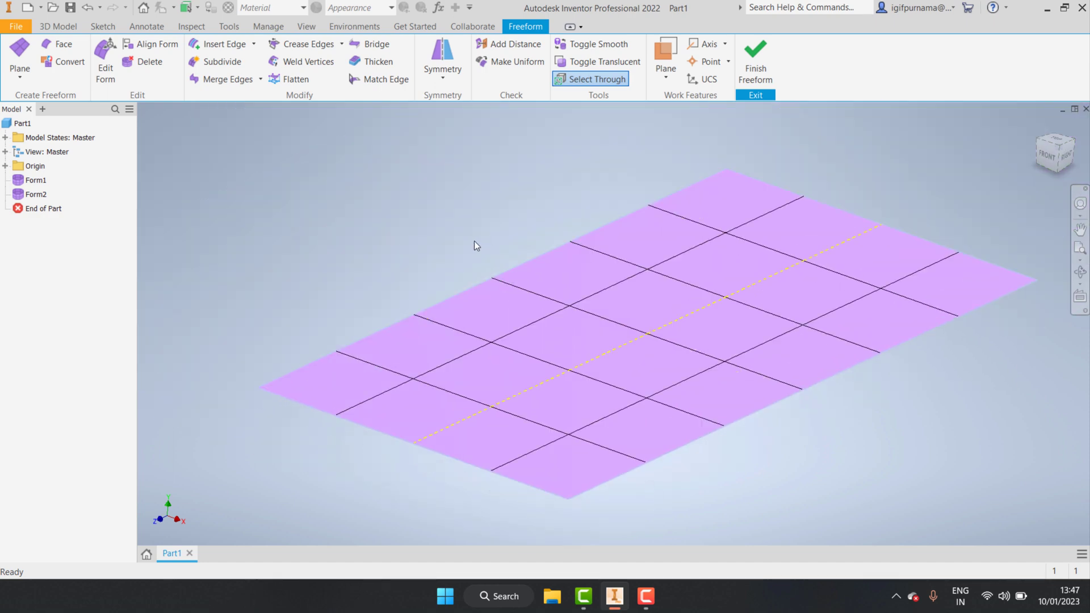
click(107, 65)
Drag the front corner vertex along Z to round that end, then close Edit Form.
scroll(688, 352, up, 4)
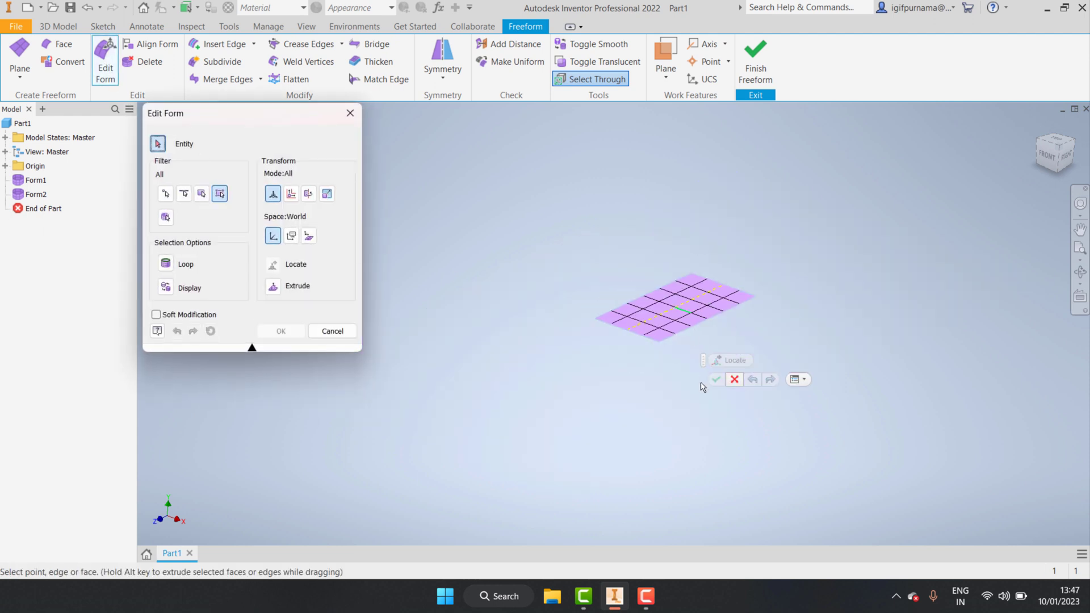
scroll(689, 352, down, 2)
scroll(695, 337, down, 2)
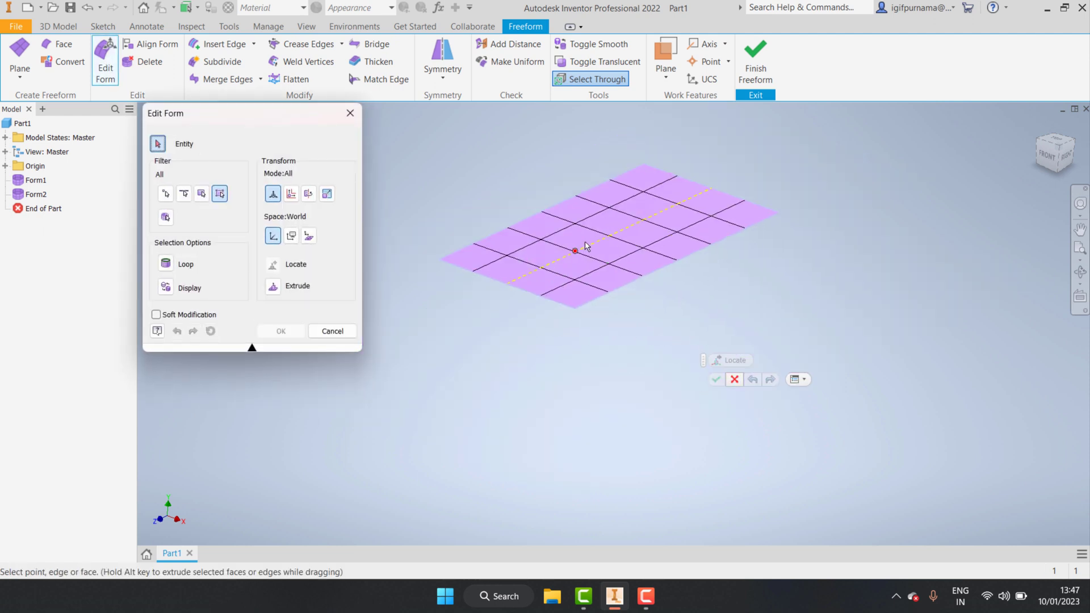
scroll(584, 248, down, 1)
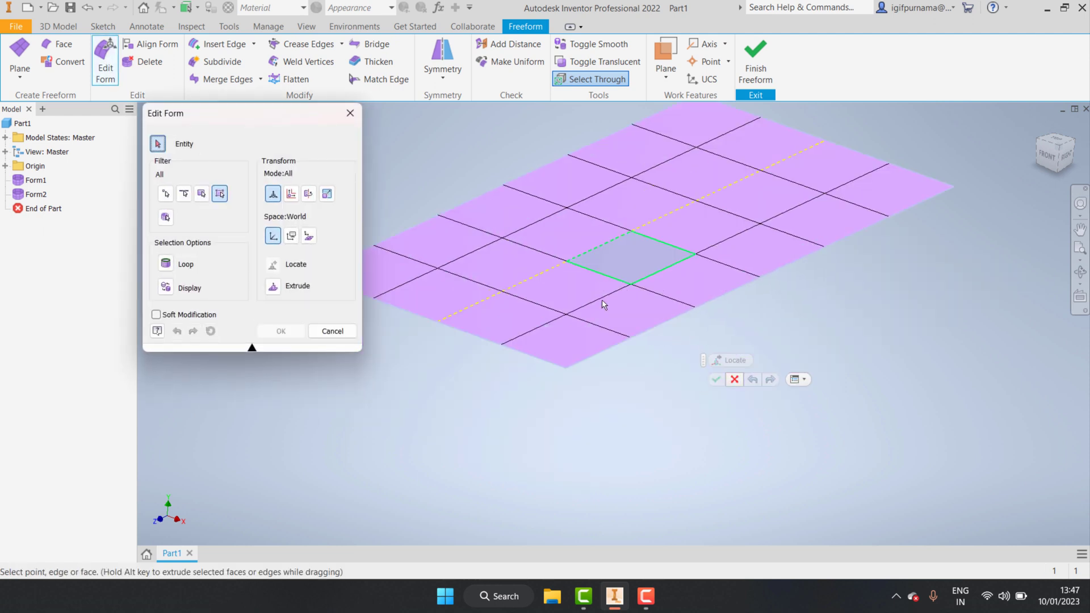
click(566, 367)
scroll(673, 340, up, 2)
scroll(631, 328, down, 2)
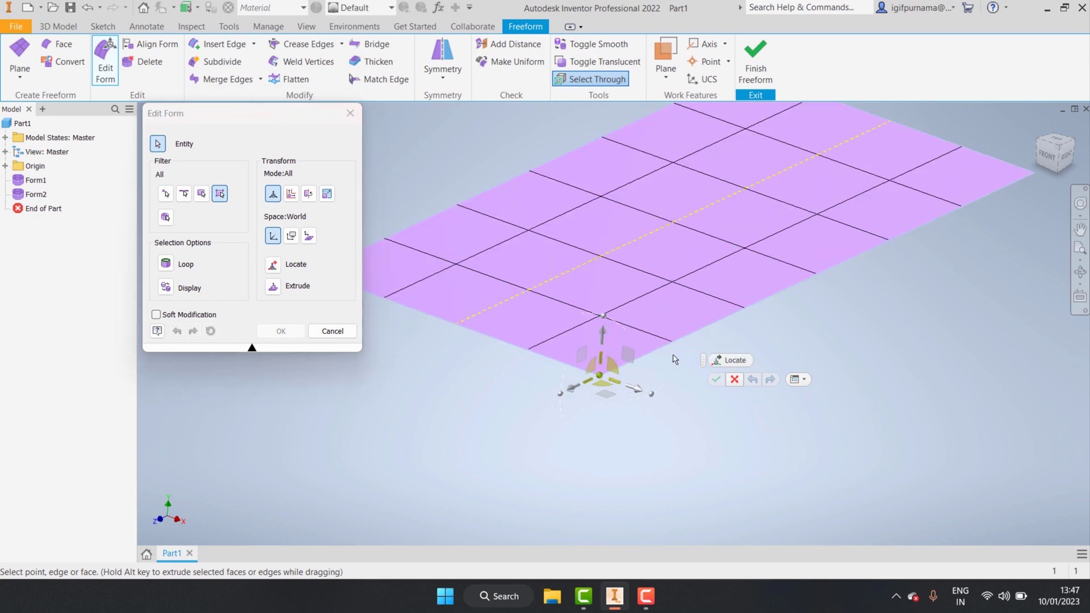
scroll(653, 392, up, 1)
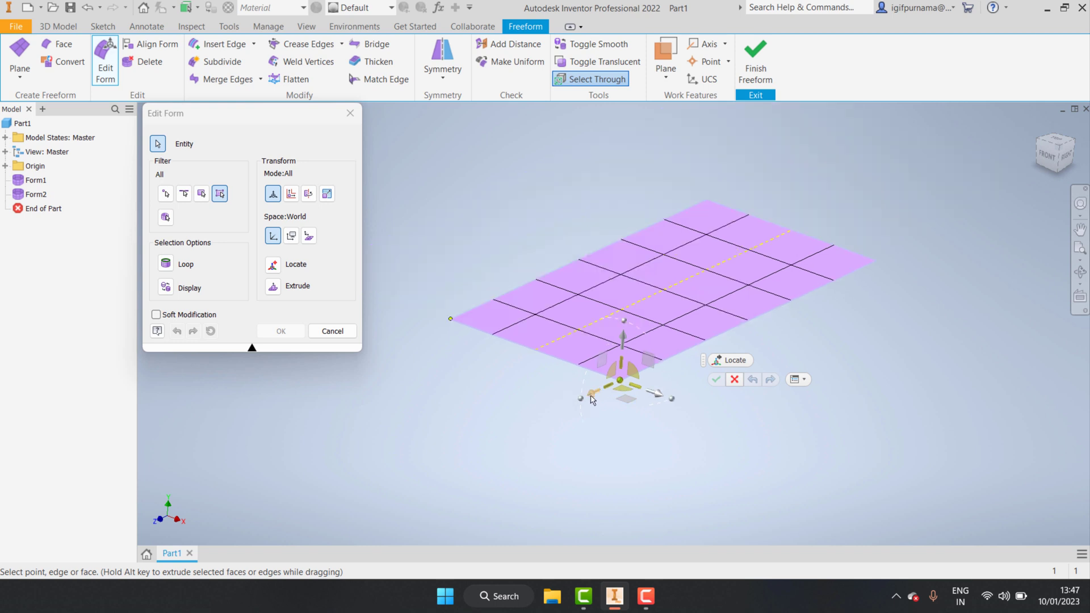
mouse_move(591, 399)
mouse_down()
mouse_move(644, 392)
mouse_move(662, 366)
mouse_up()
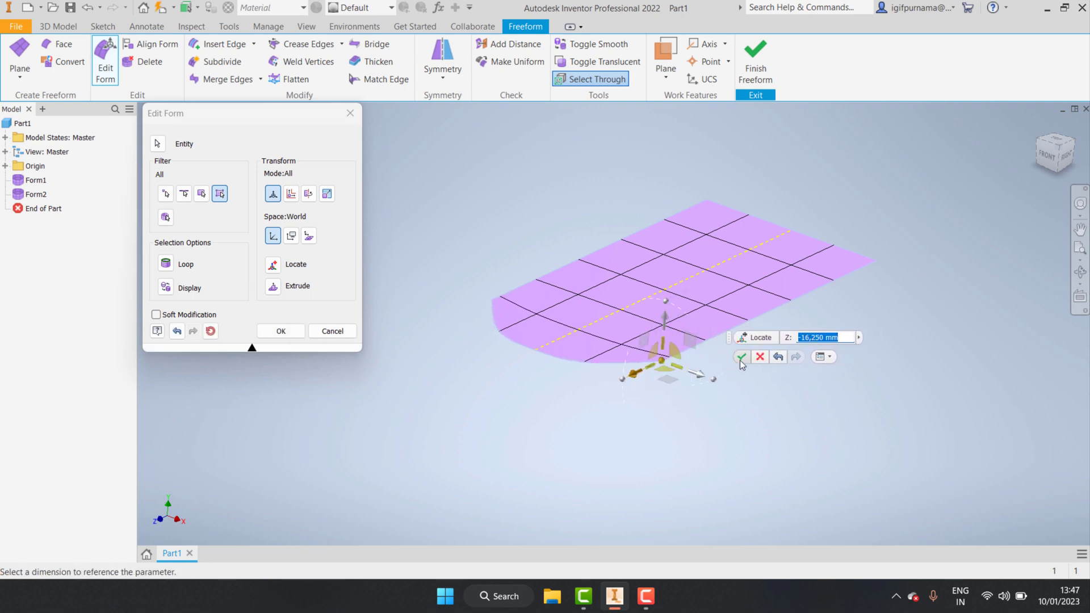
click(741, 358)
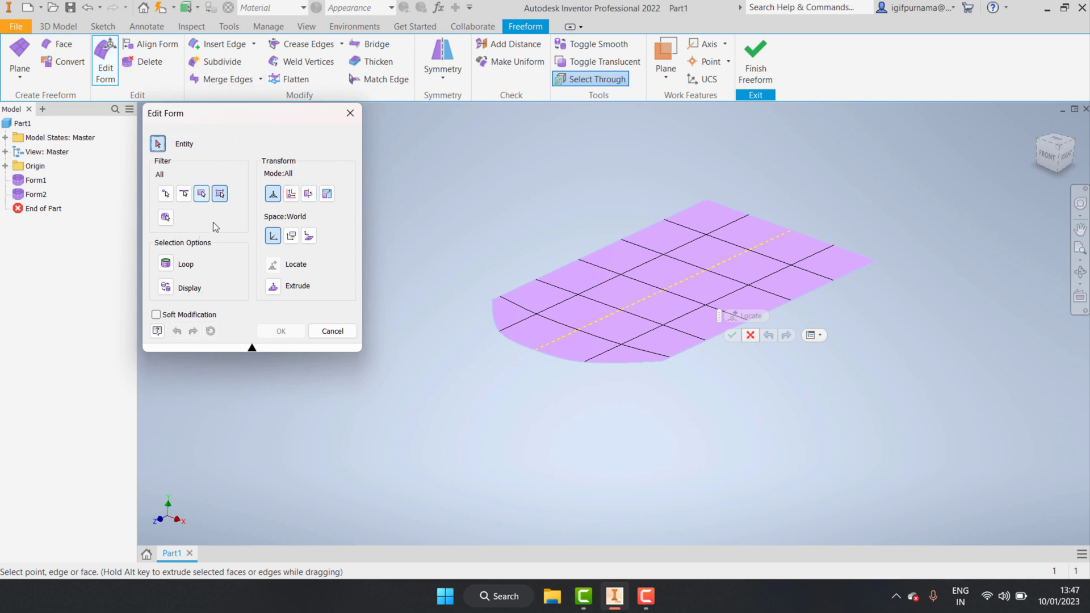
click(347, 116)
Delete the front side face of the surface.
scroll(783, 408, up, 3)
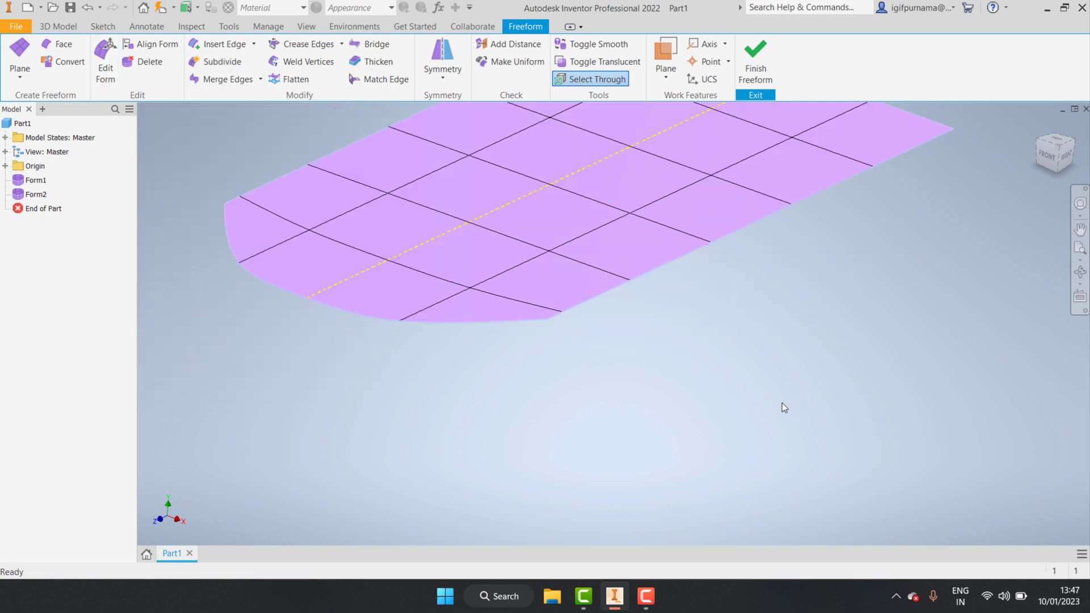
scroll(729, 364, down, 2)
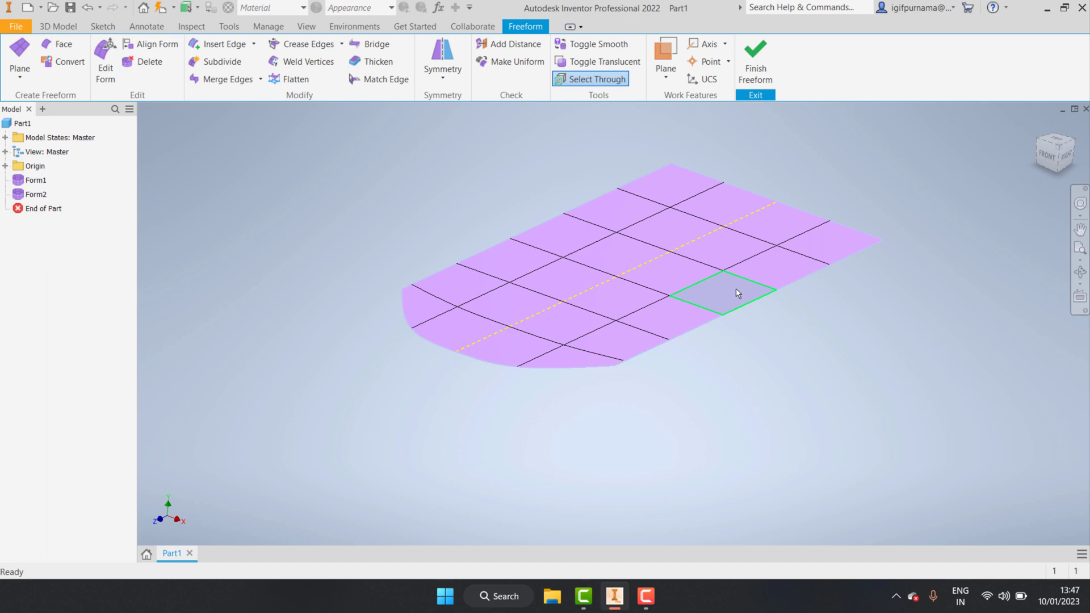
right_click(621, 337)
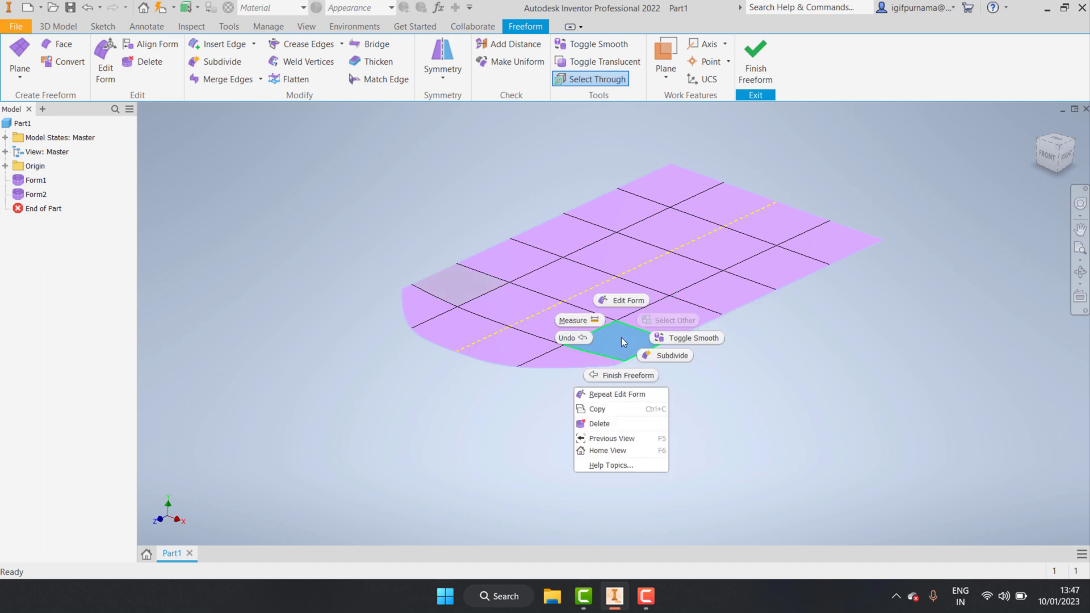
click(604, 424)
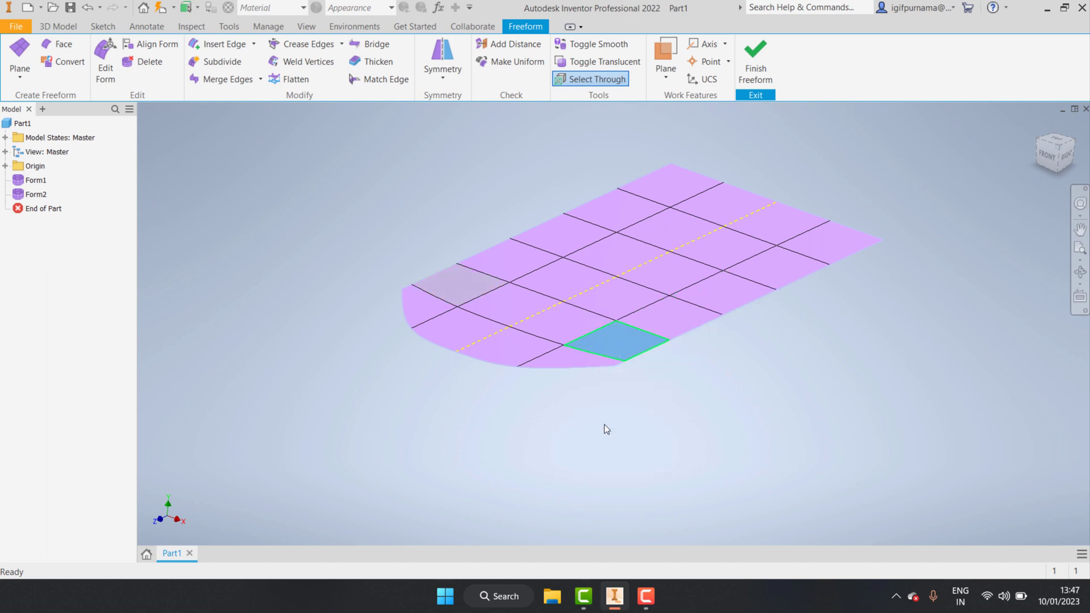
Delete the matching side face on the right to form the second notch.
scroll(693, 297, up, 1)
scroll(694, 304, up, 2)
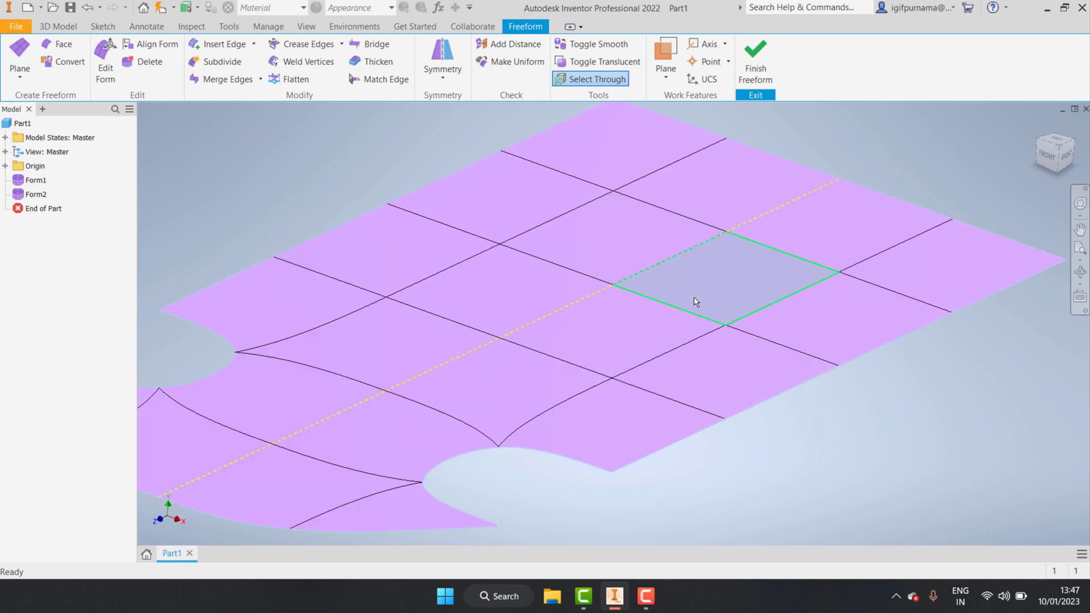
scroll(693, 304, down, 1)
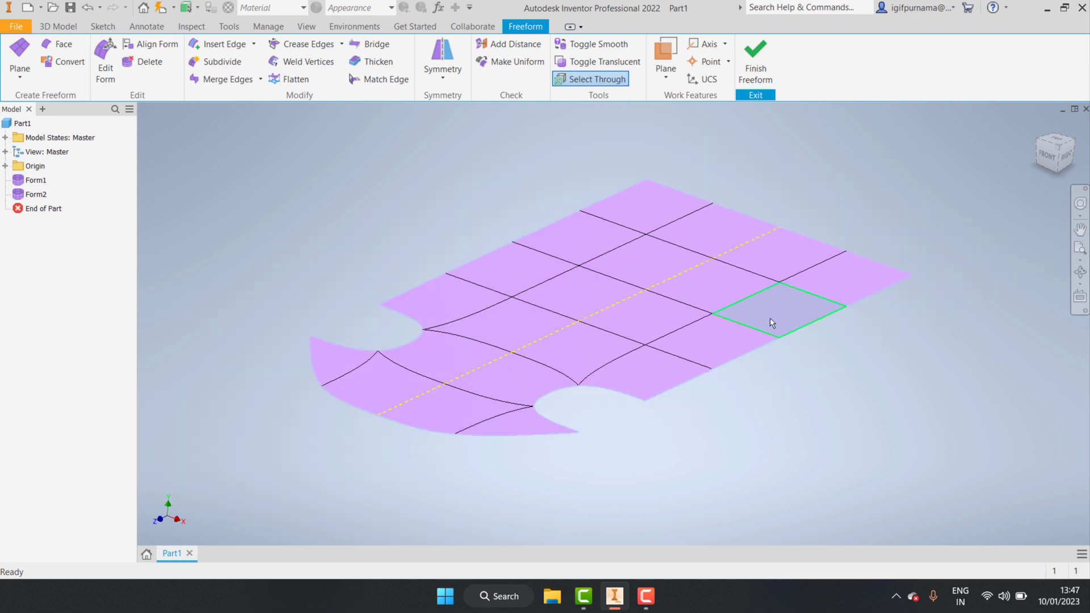
click(584, 302)
ctrl+click(635, 318)
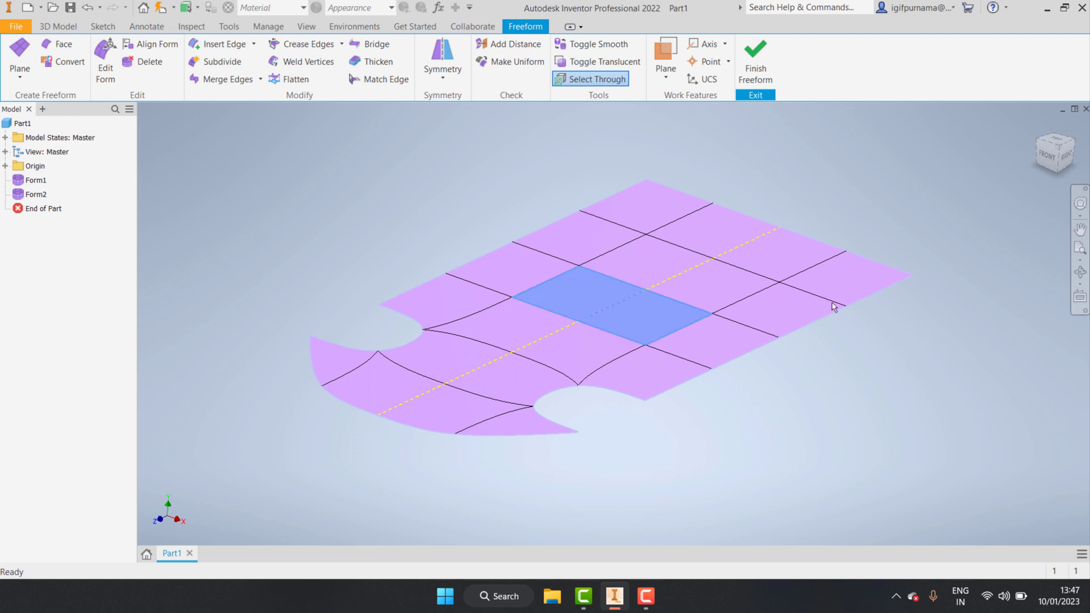
click(787, 314)
right_click(785, 315)
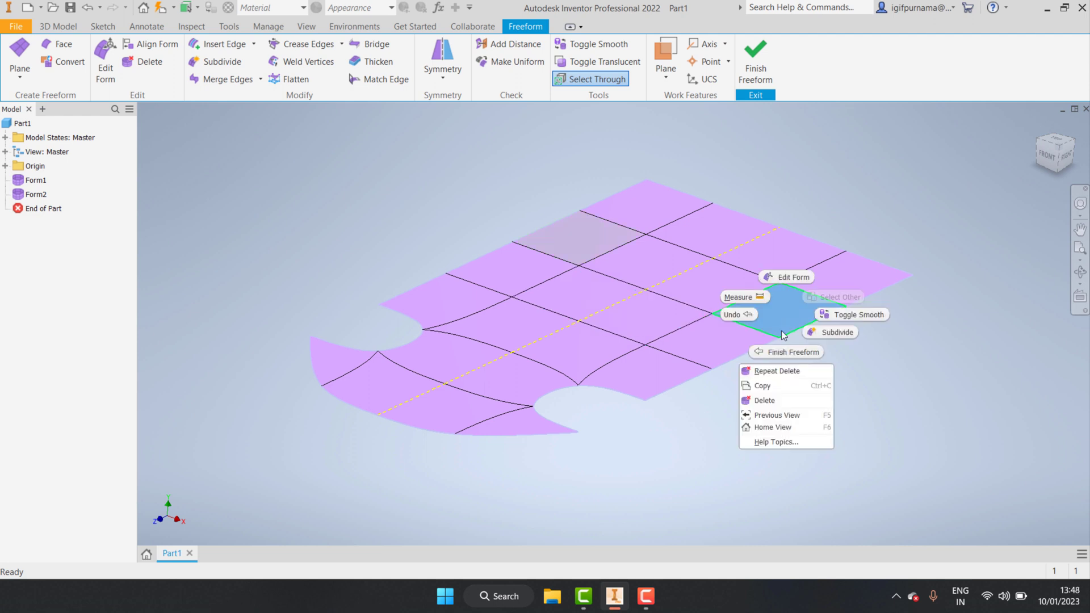
click(766, 400)
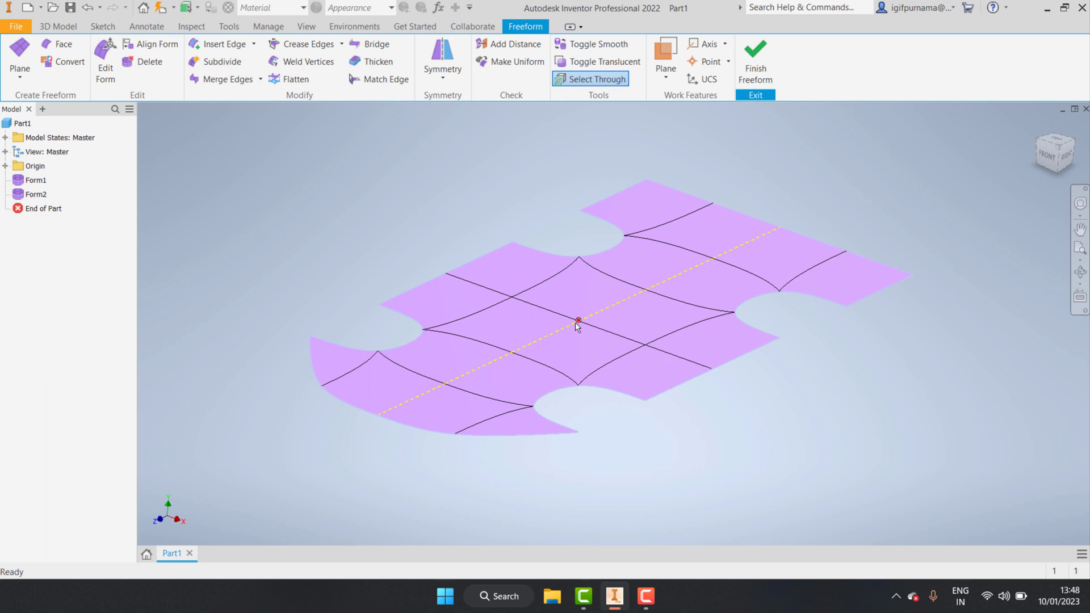
scroll(596, 307, down, 2)
scroll(622, 287, up, 3)
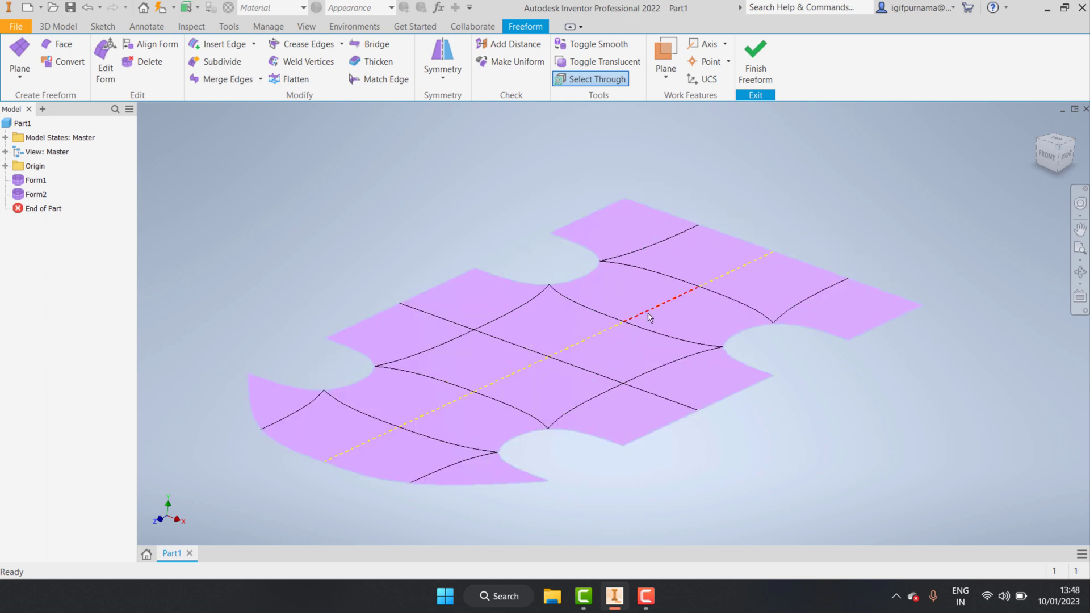
Extrude the central faces upward 9,5454 mm into a rounded cabin bump.
click(578, 331)
ctrl+click(615, 353)
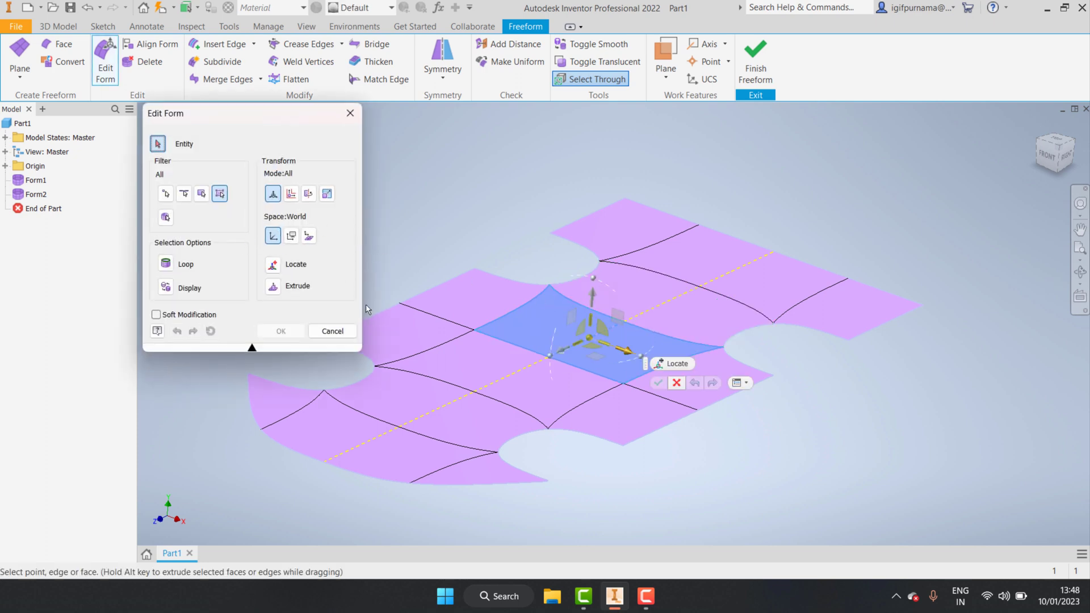
drag(239, 115, 257, 118)
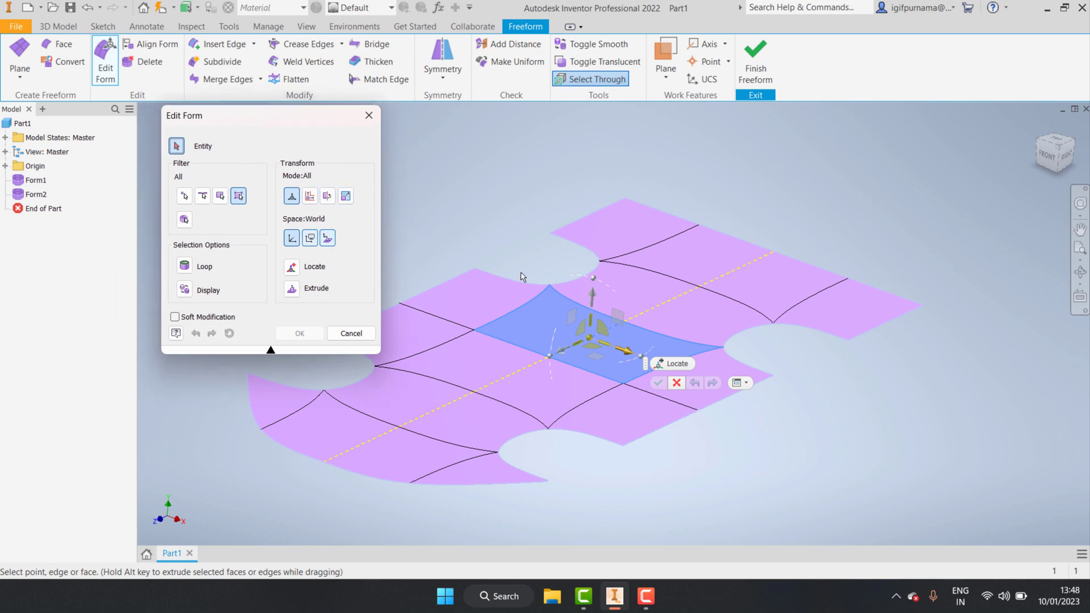
mouse_move(594, 297)
mouse_down()
mouse_move(608, 251)
mouse_move(586, 209)
mouse_move(597, 217)
mouse_move(584, 251)
mouse_up()
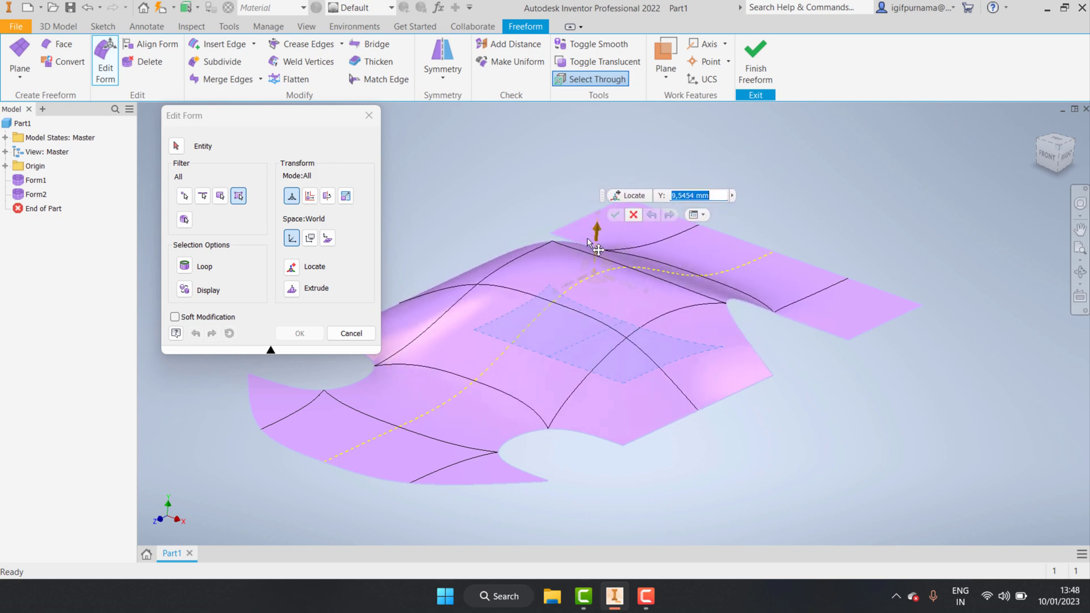
key(Escape)
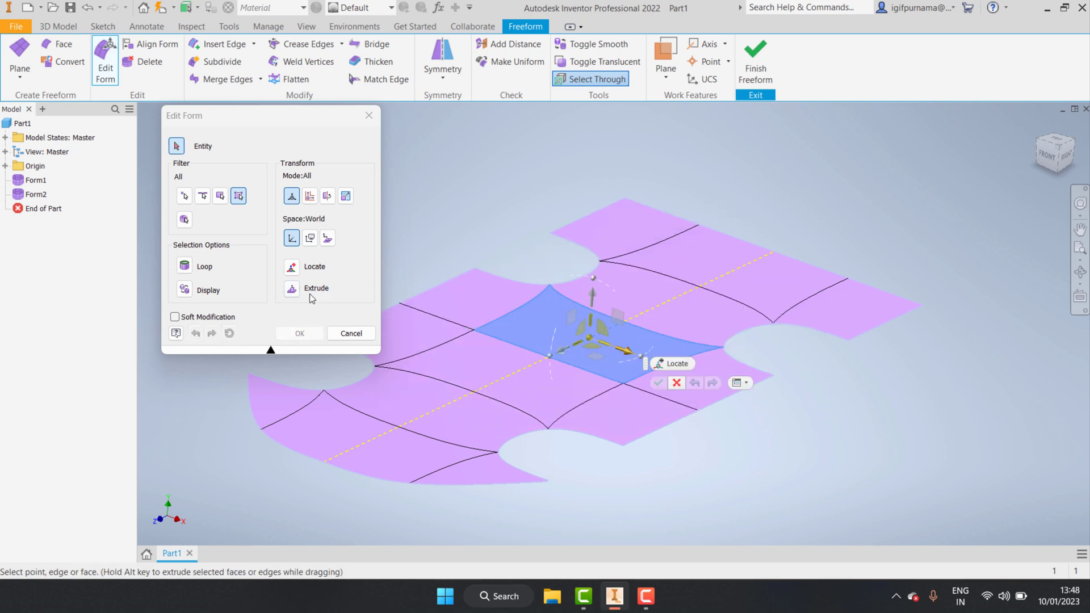
click(292, 289)
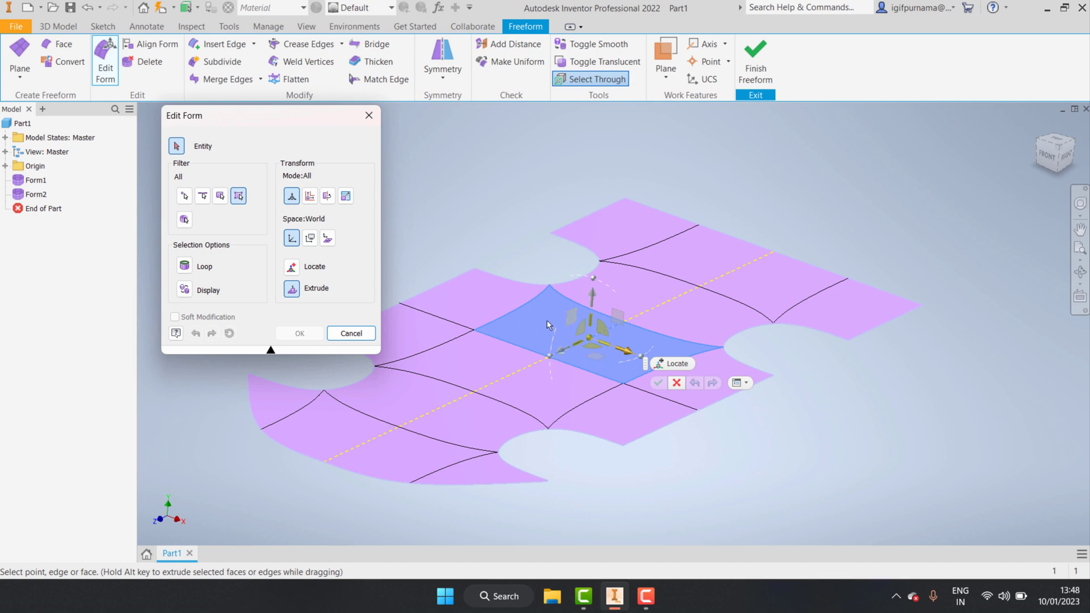
mouse_move(594, 297)
mouse_down()
mouse_move(598, 213)
mouse_move(599, 242)
mouse_up()
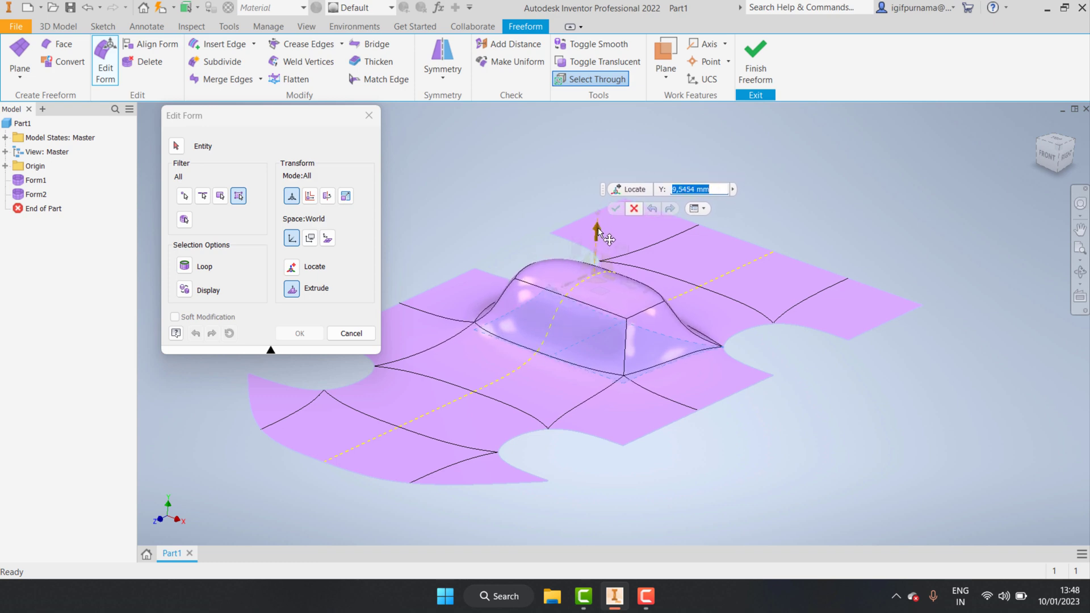
click(579, 314)
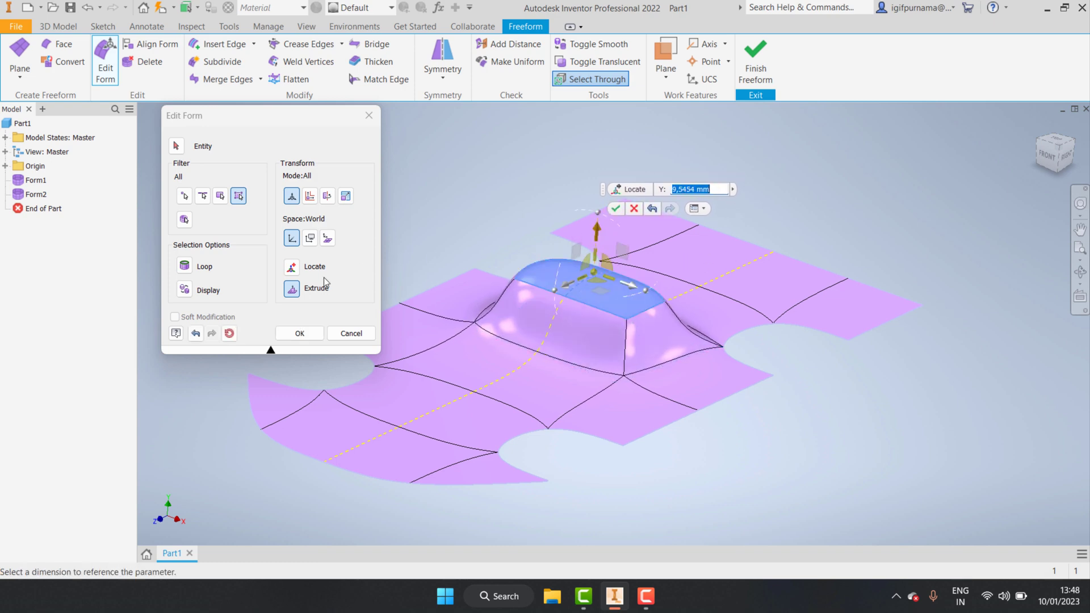
click(298, 295)
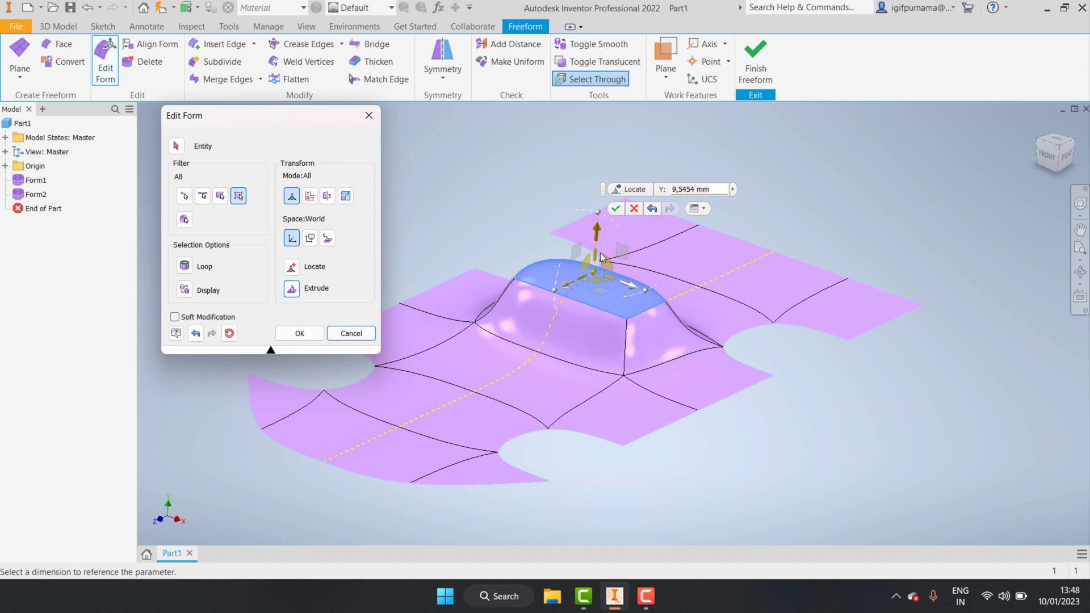
click(299, 335)
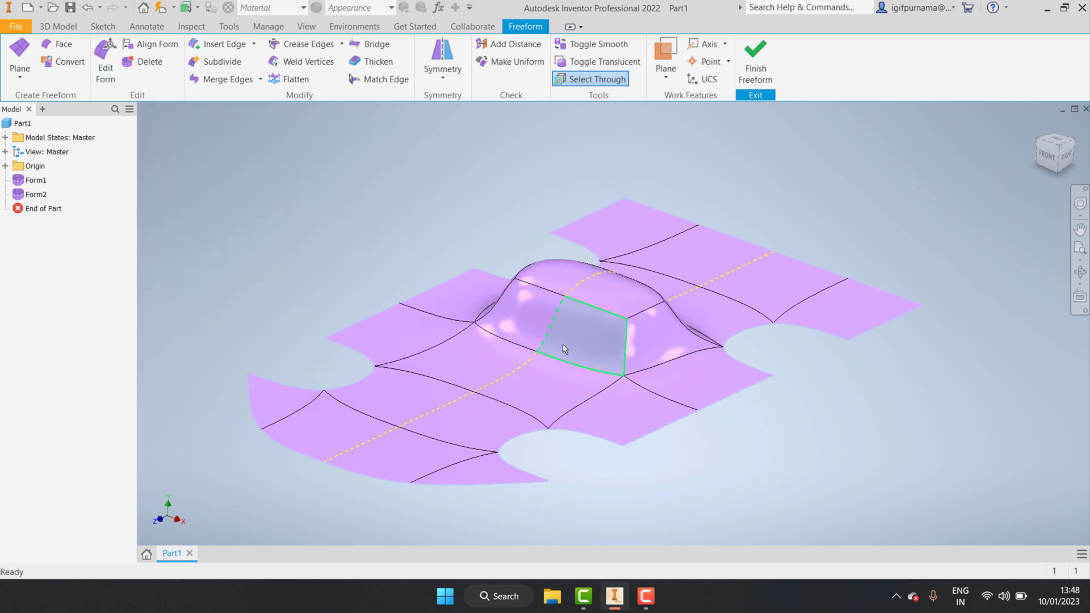
double_click(536, 358)
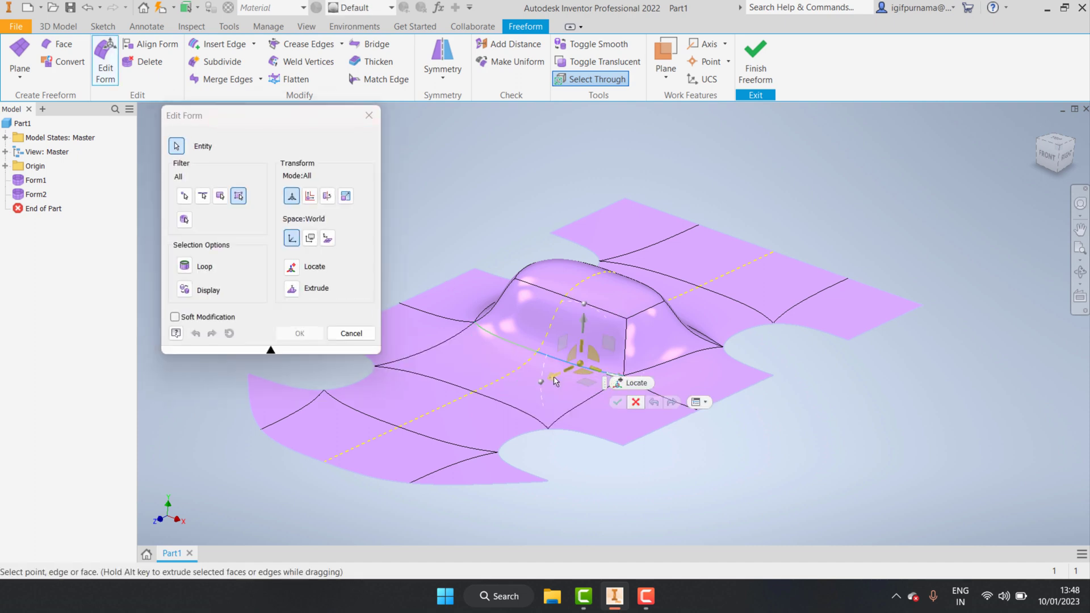
mouse_move(559, 382)
mouse_down()
mouse_move(500, 420)
mouse_move(519, 410)
mouse_up()
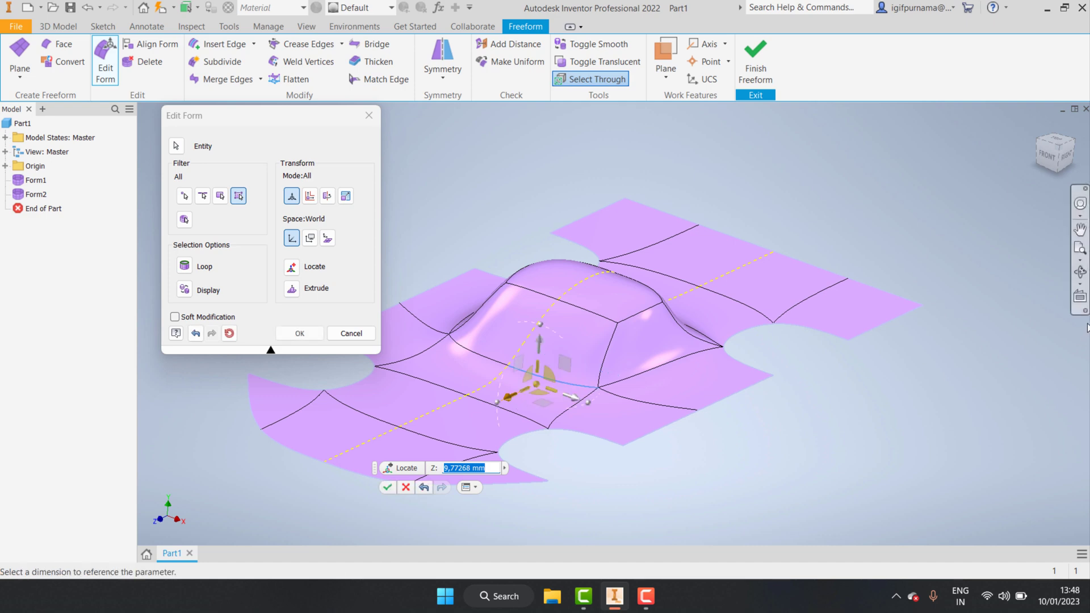
click(1079, 274)
mouse_move(699, 382)
mouse_down()
mouse_move(631, 397)
mouse_move(625, 381)
mouse_move(642, 403)
mouse_up()
right_click(611, 335)
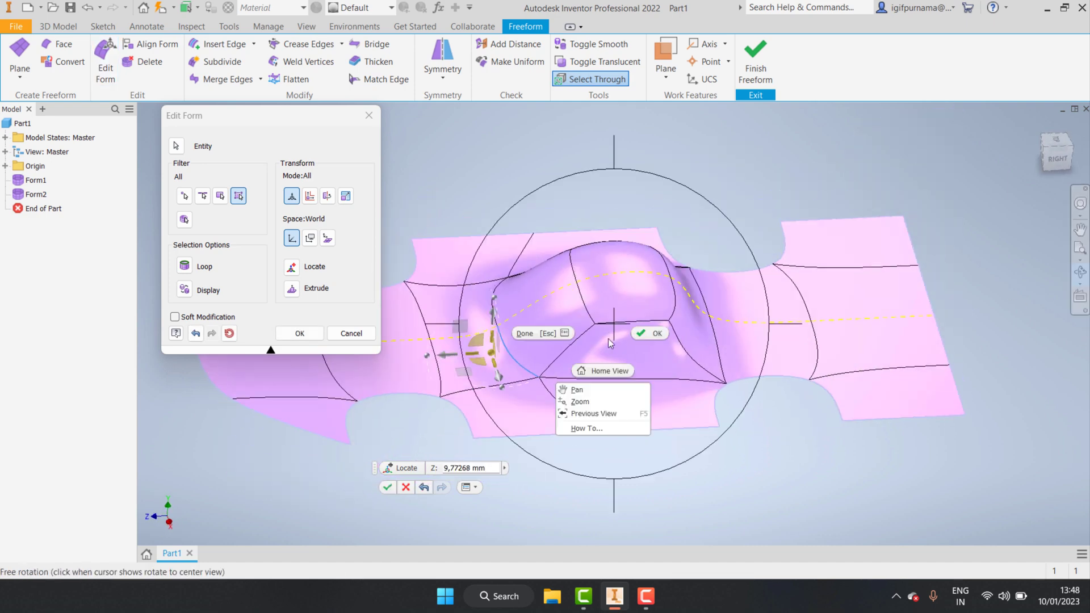
click(642, 335)
click(300, 333)
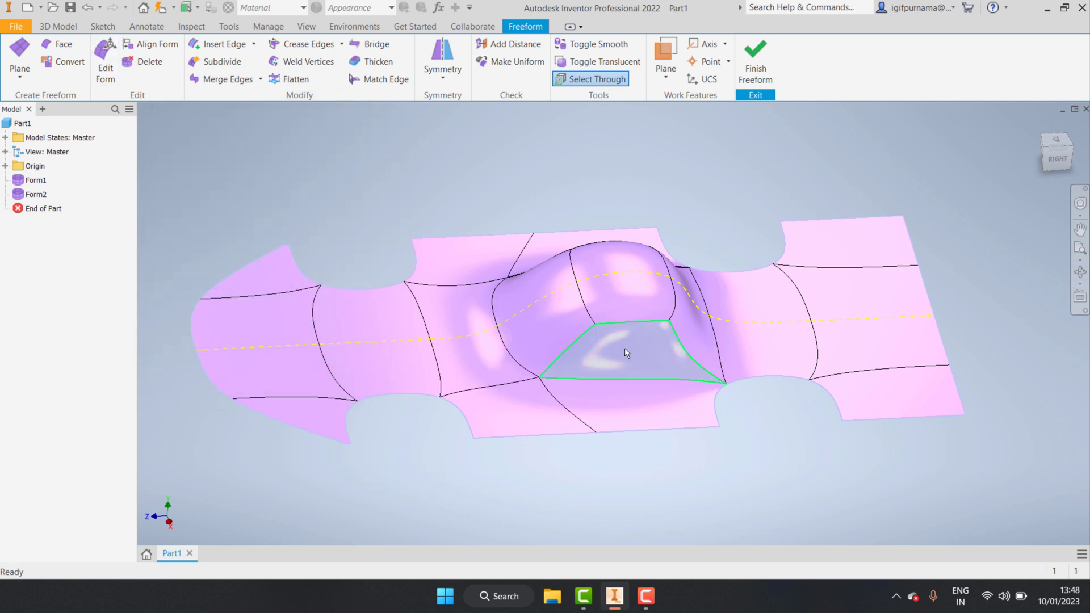
click(1079, 272)
mouse_move(800, 361)
mouse_down()
mouse_move(696, 365)
mouse_move(652, 421)
mouse_move(669, 363)
mouse_move(636, 336)
mouse_move(652, 389)
mouse_up()
right_click(657, 391)
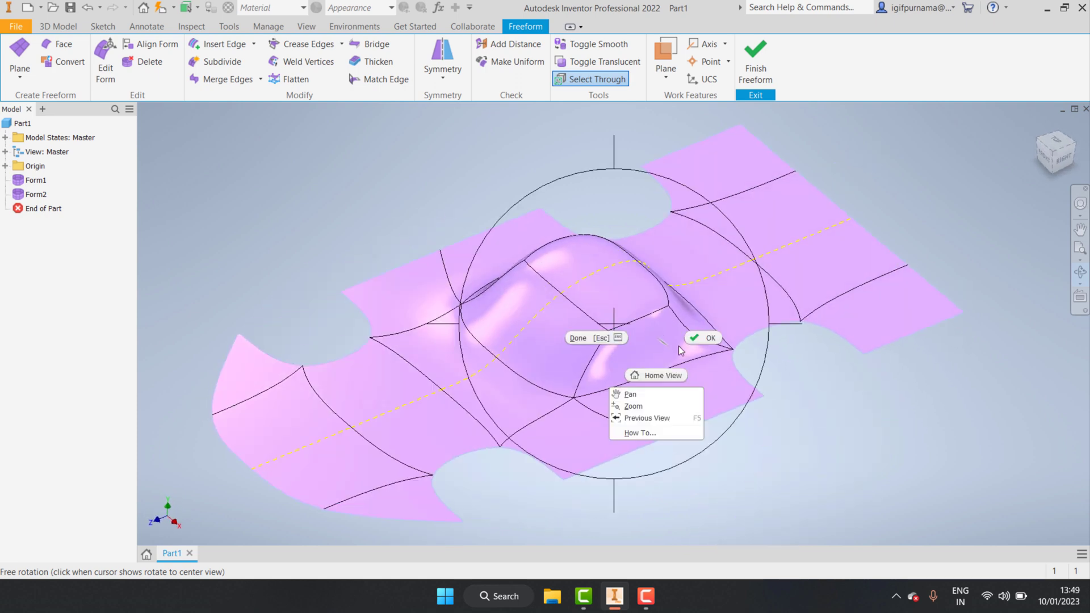
click(697, 339)
click(616, 292)
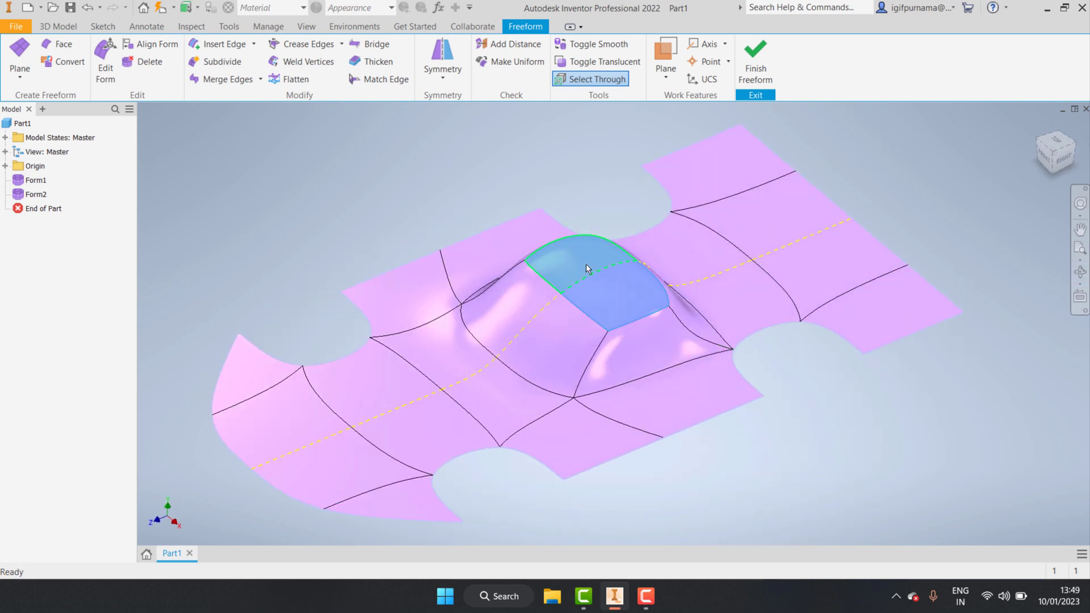
right_click(602, 281)
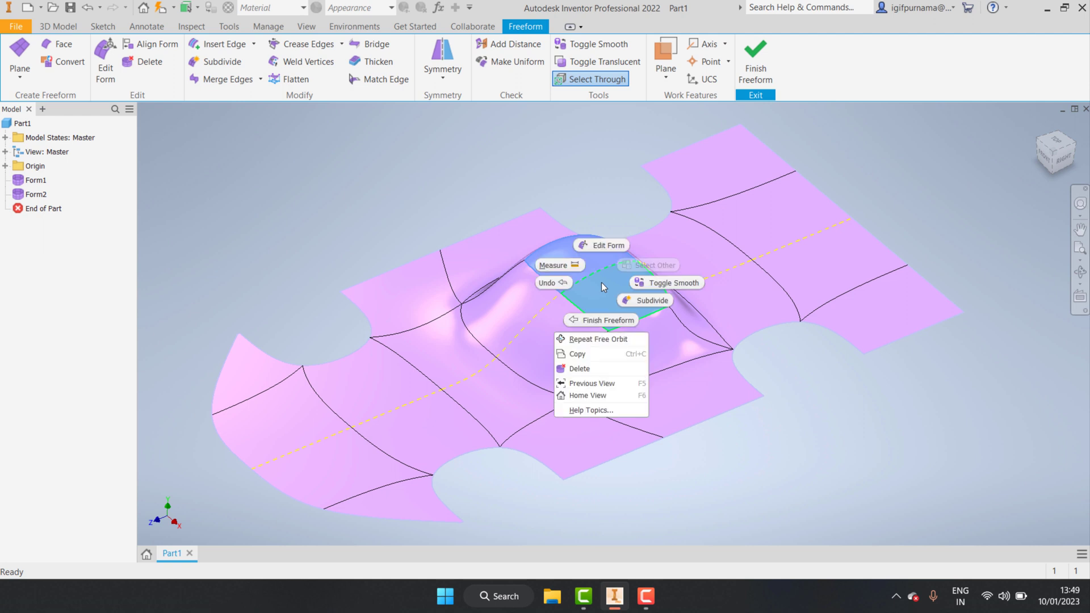
key(Escape)
click(614, 170)
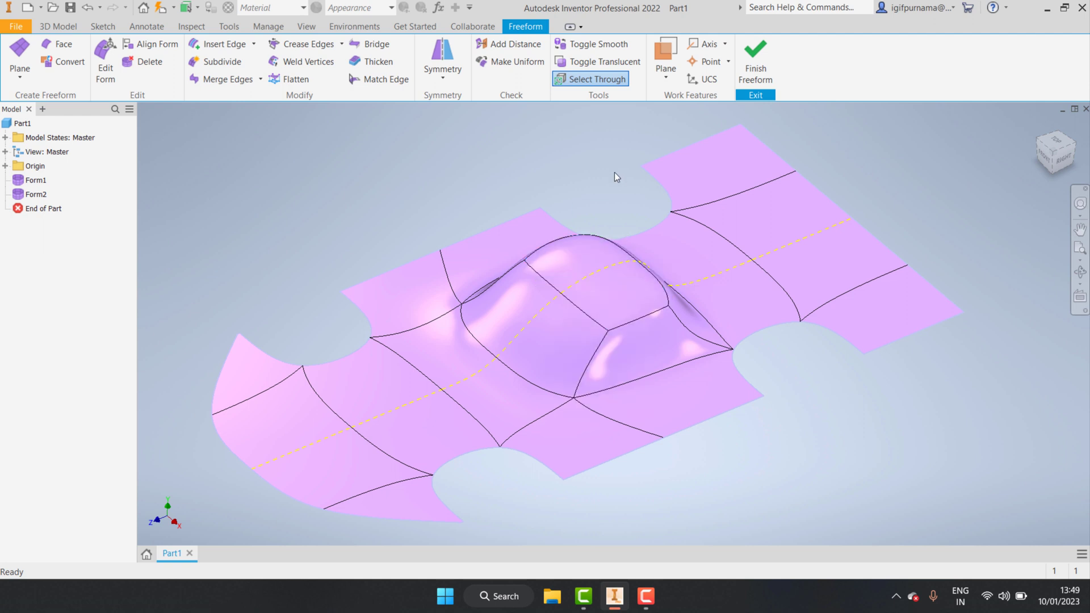
key(Return)
Scale both top dome faces down to 0,698605 and commit the edit.
click(613, 295)
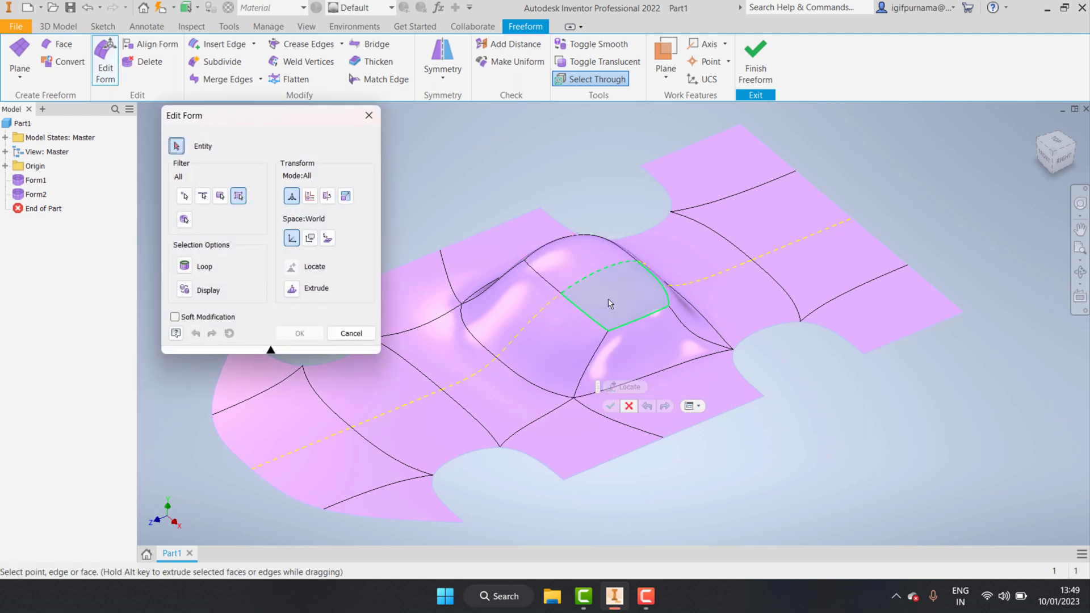
ctrl+click(582, 261)
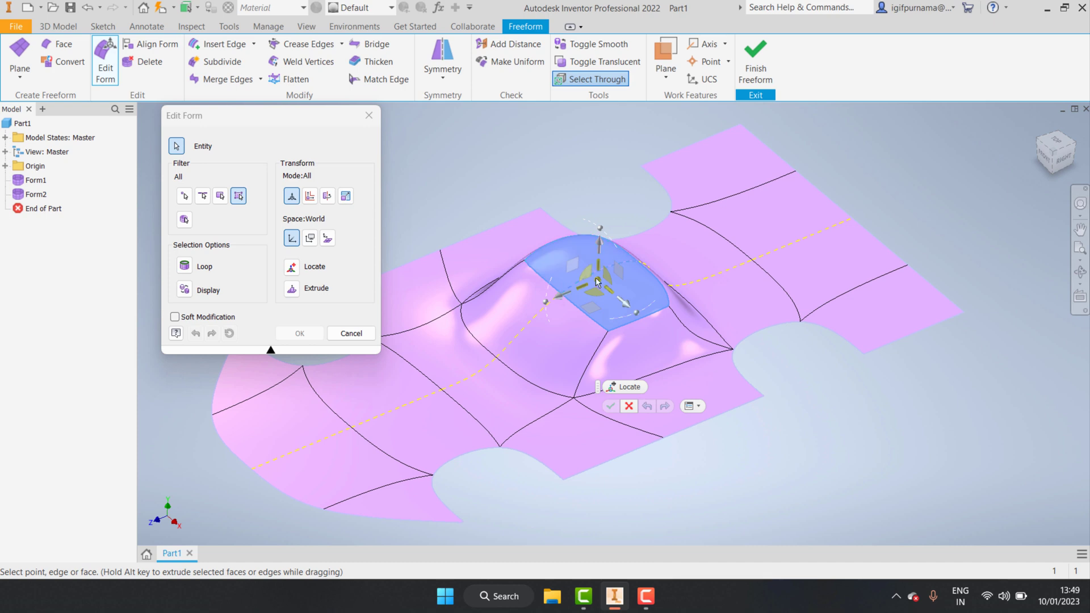
mouse_move(601, 289)
mouse_down()
mouse_move(590, 272)
mouse_move(593, 280)
mouse_up()
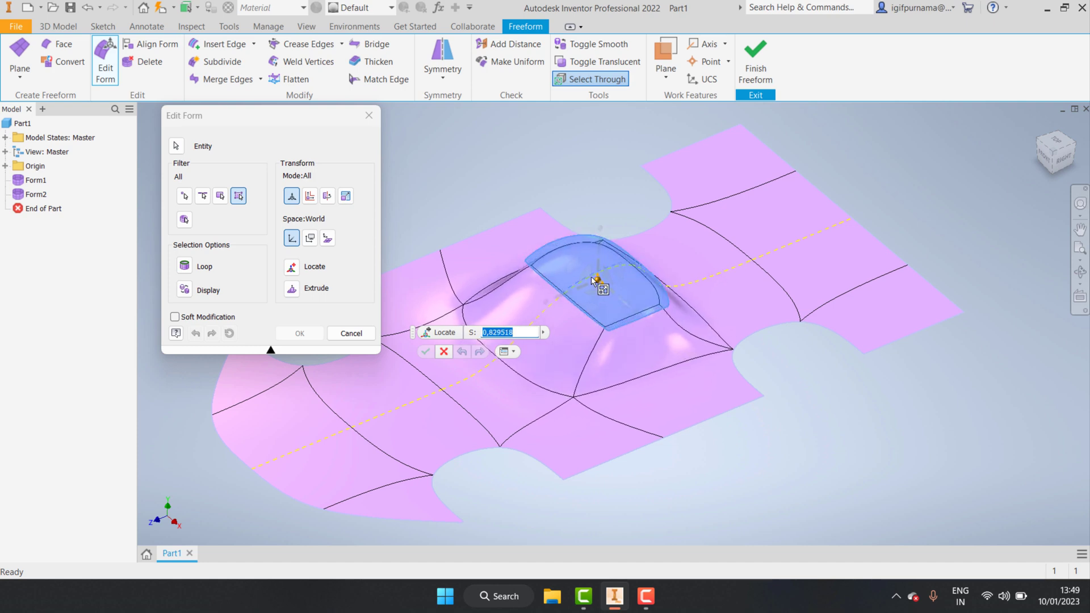
drag(593, 280, 595, 277)
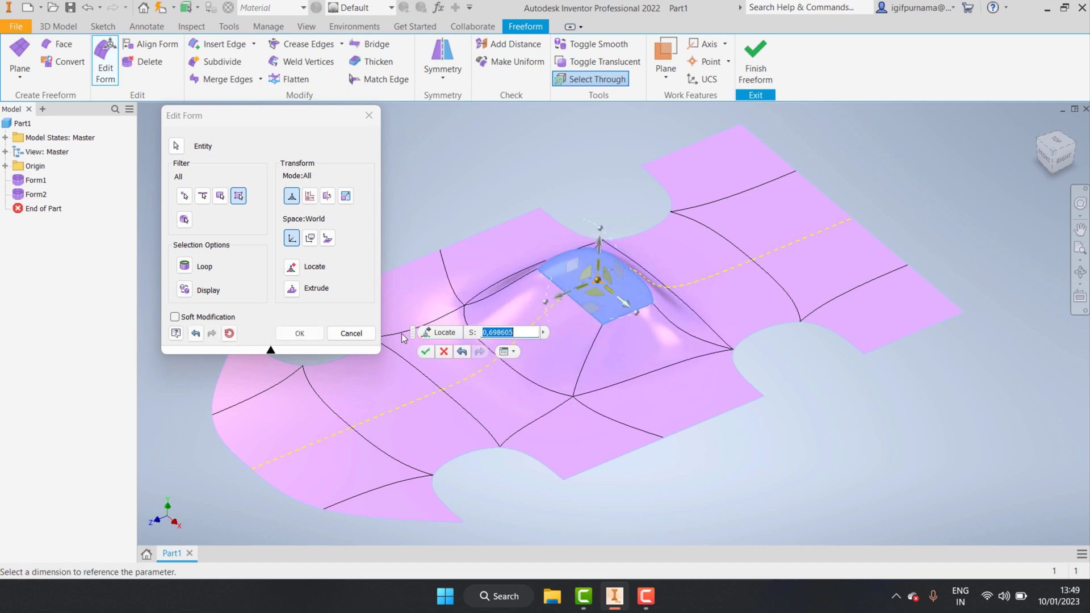
click(299, 333)
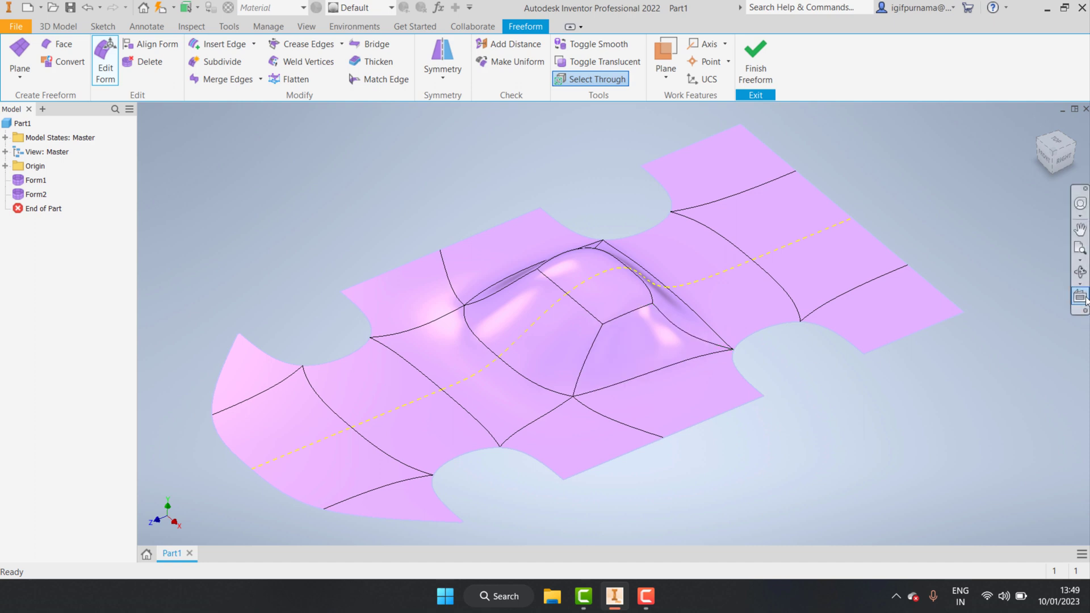
Orbit slightly and select the two neighbouring front edges for form editing.
click(1080, 272)
drag(555, 370, 572, 389)
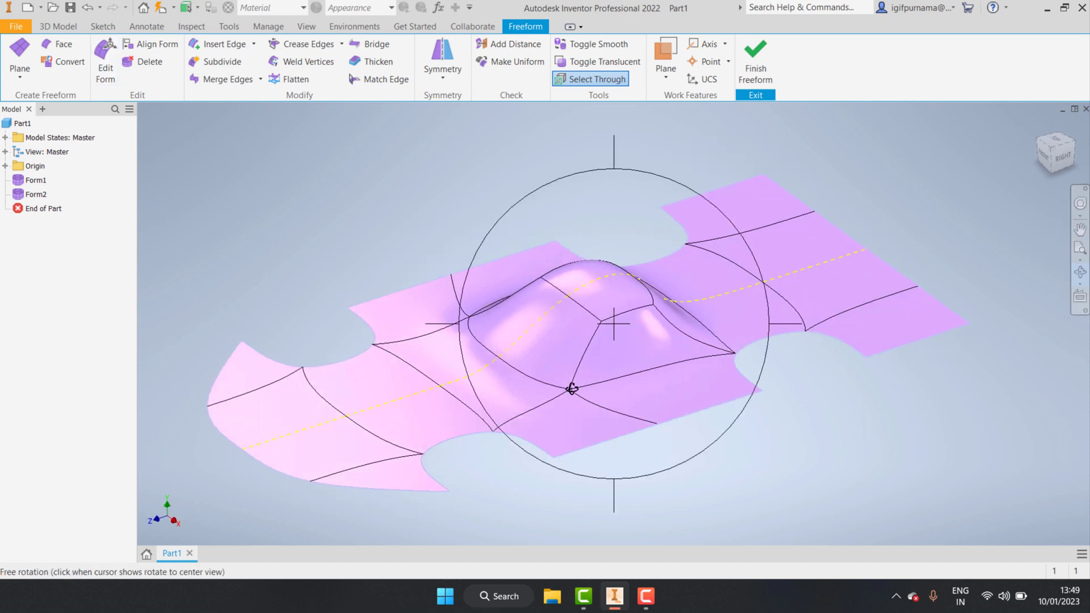
right_click(572, 389)
click(610, 377)
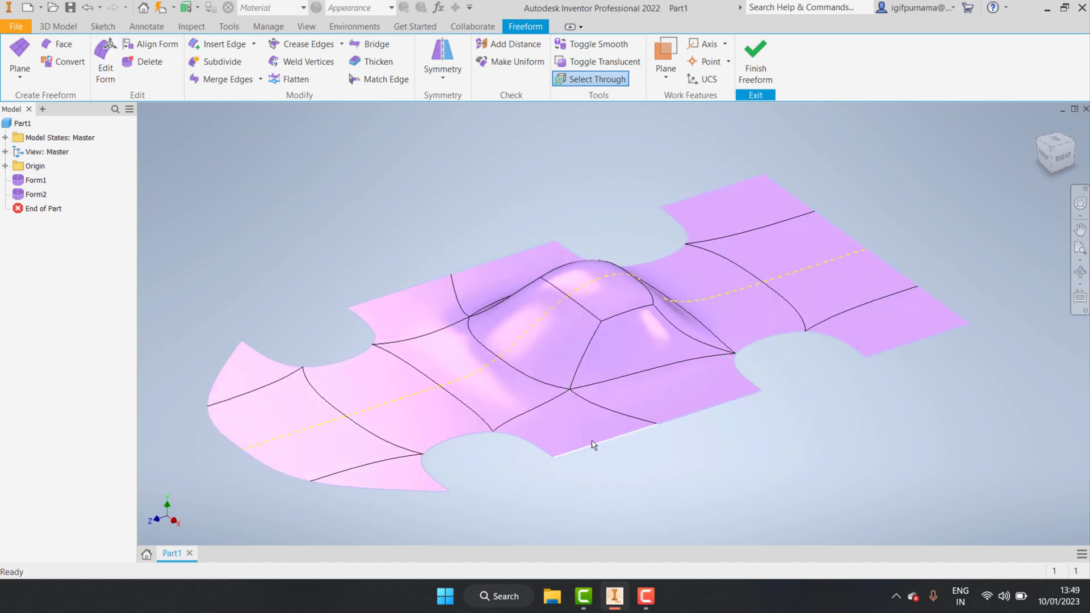
click(593, 449)
scroll(680, 420, up, 5)
scroll(660, 438, down, 5)
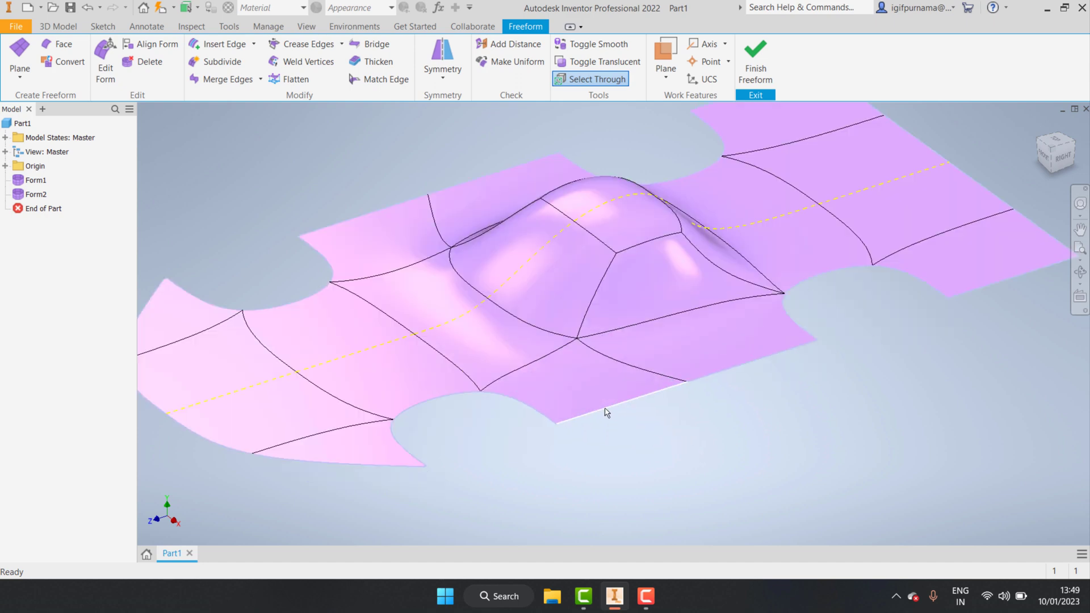
click(740, 374)
double_click(737, 374)
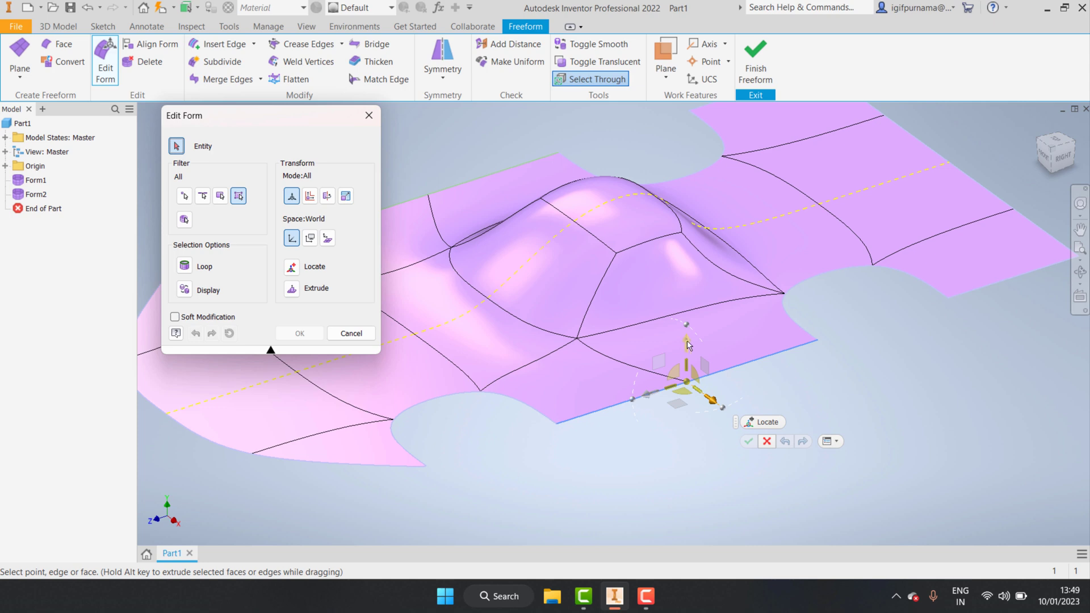
Extrude the front edges downward to Y -10 mm into a side panel.
mouse_move(687, 345)
mouse_down()
mouse_move(698, 397)
mouse_move(681, 354)
mouse_up()
key(Escape)
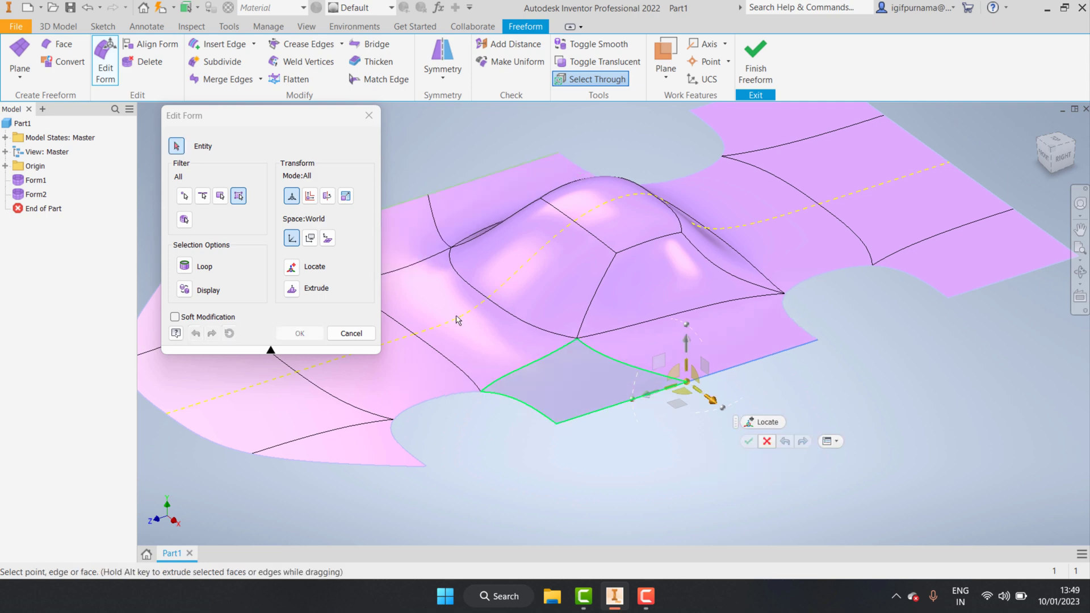
click(307, 292)
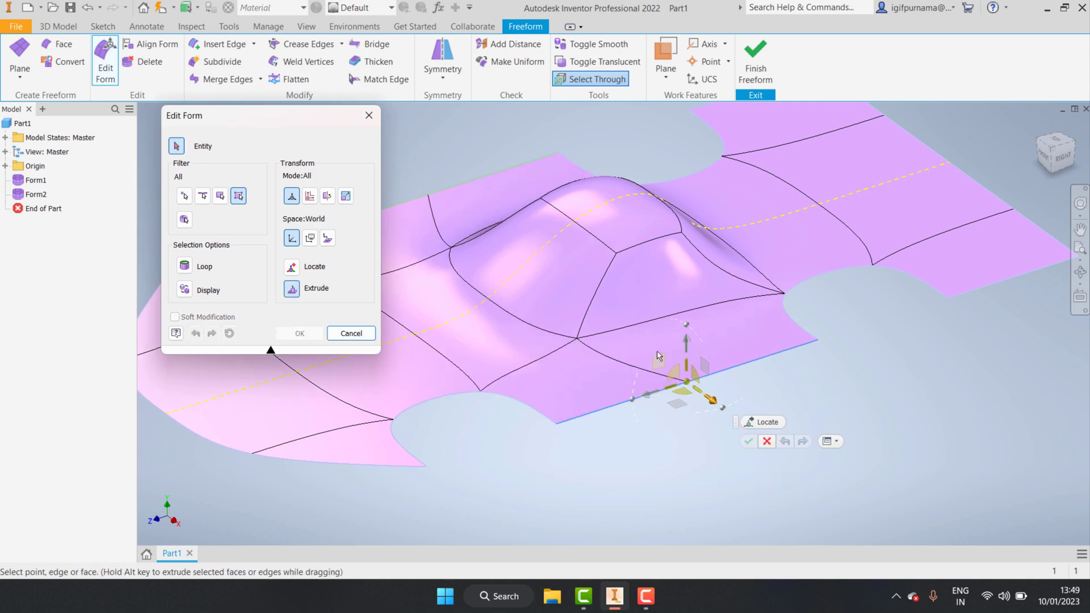
drag(687, 344, 663, 384)
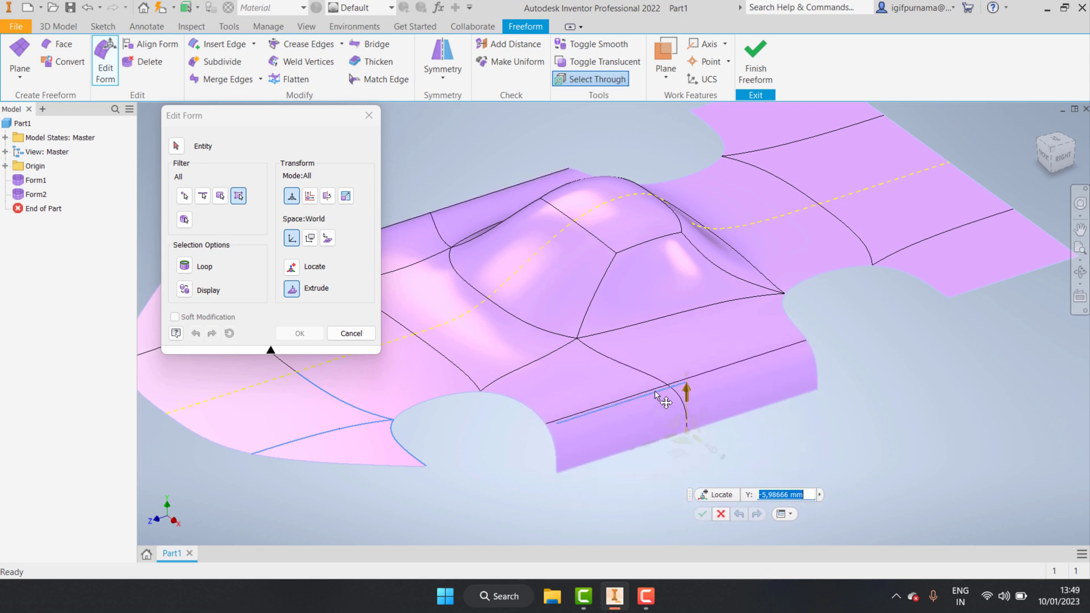
drag(663, 384, 659, 414)
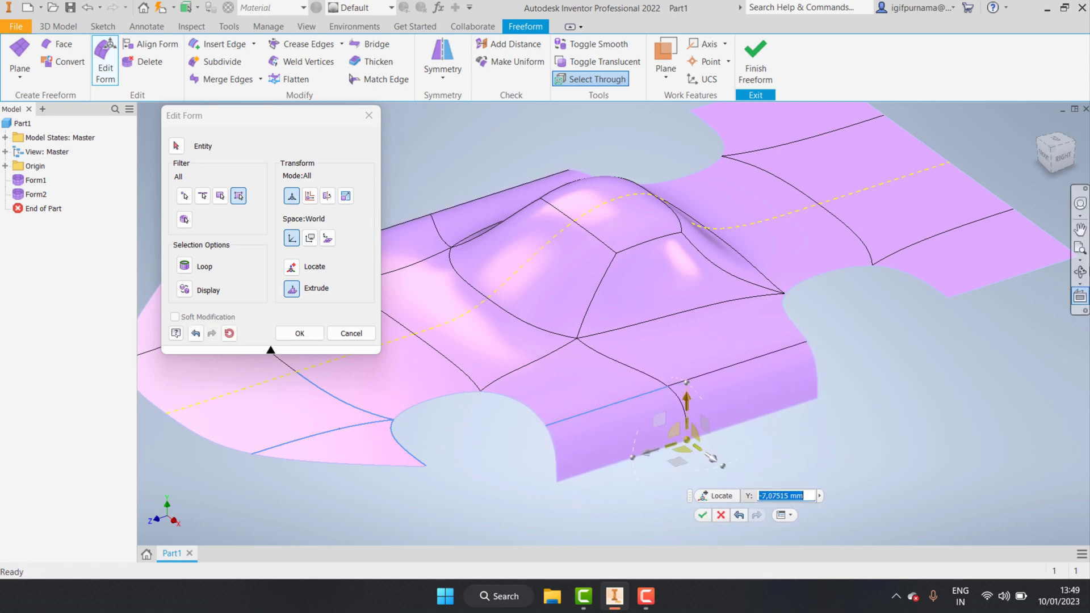
click(1081, 274)
drag(609, 397, 612, 406)
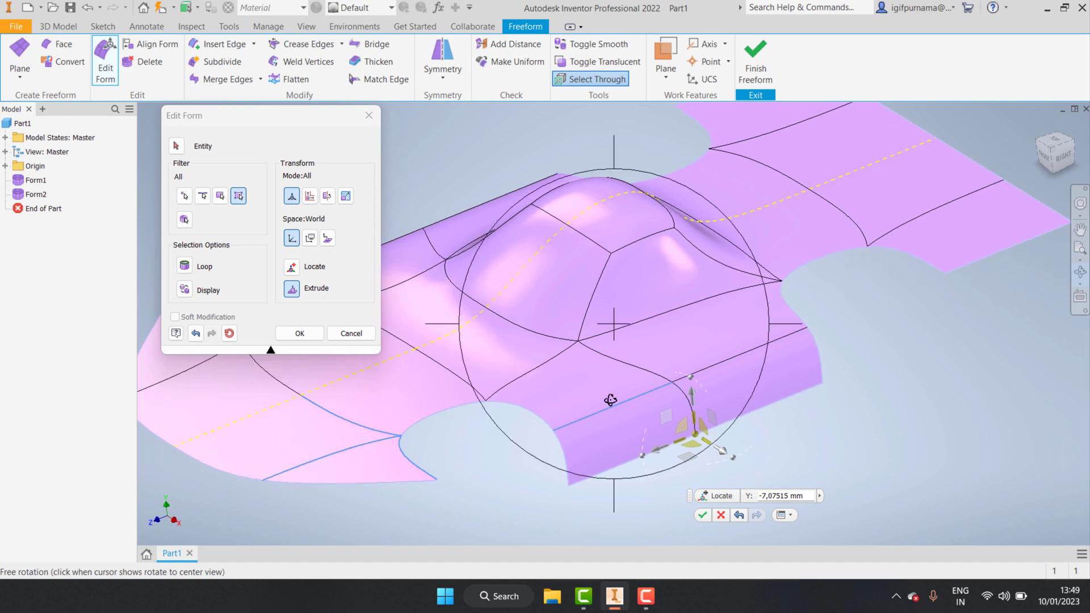
click(784, 497)
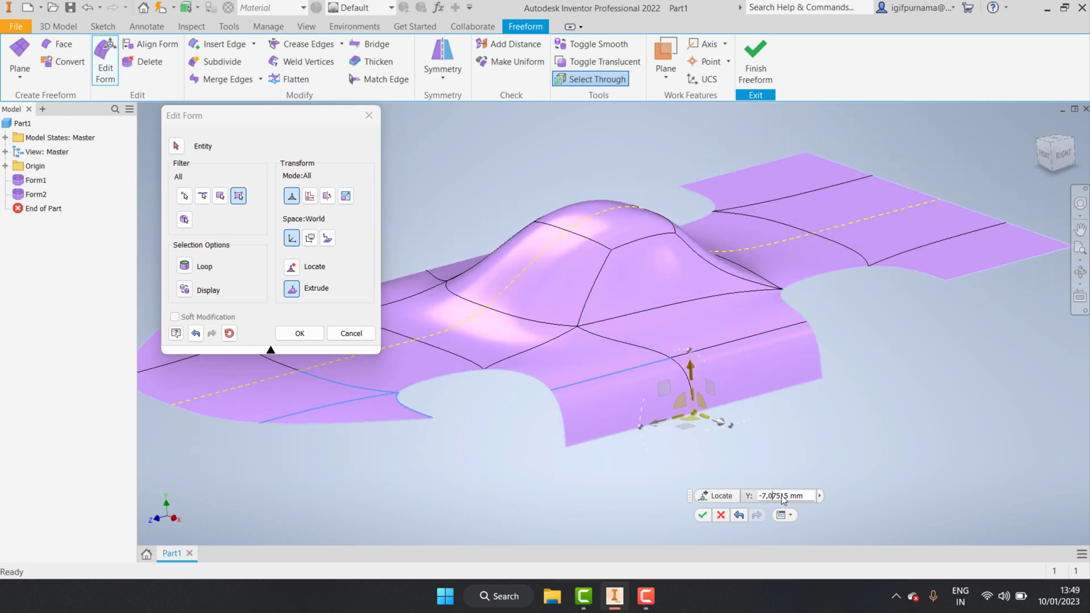
click(780, 496)
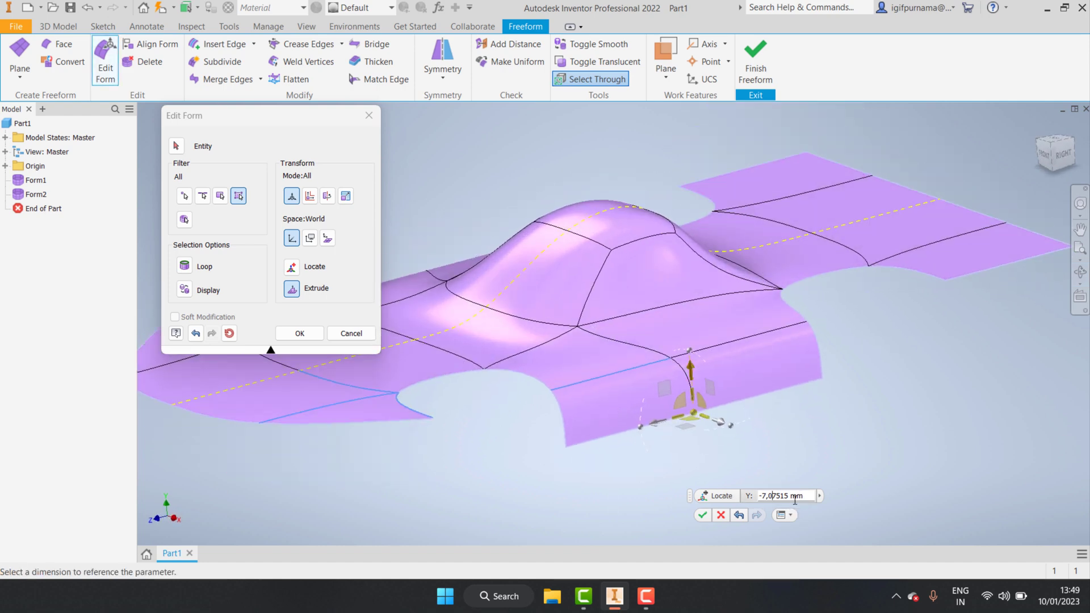
drag(805, 499, 773, 498)
text(10)
click(702, 515)
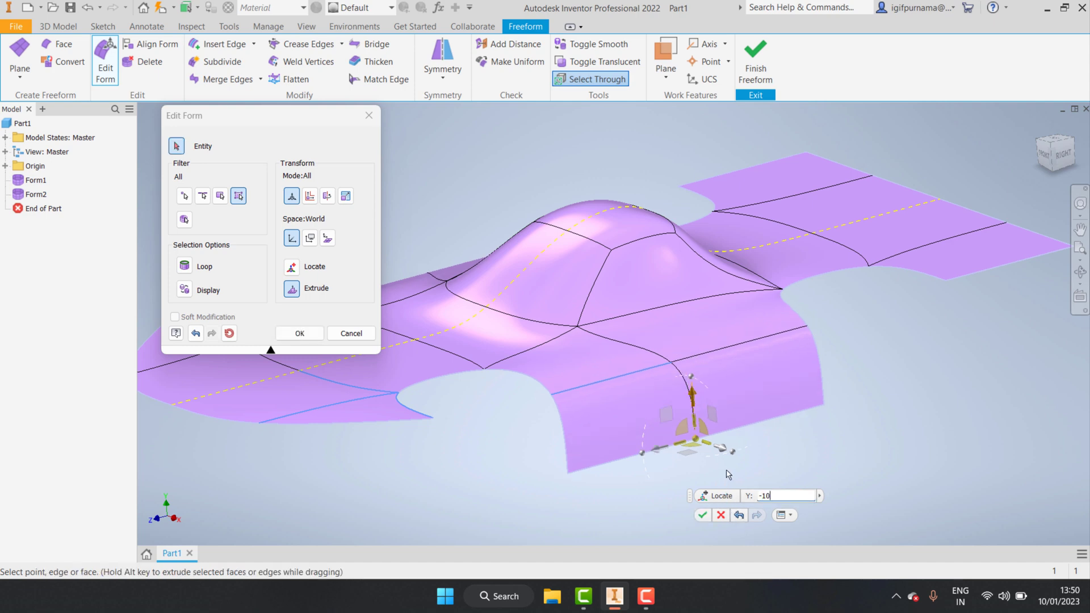
key(Return)
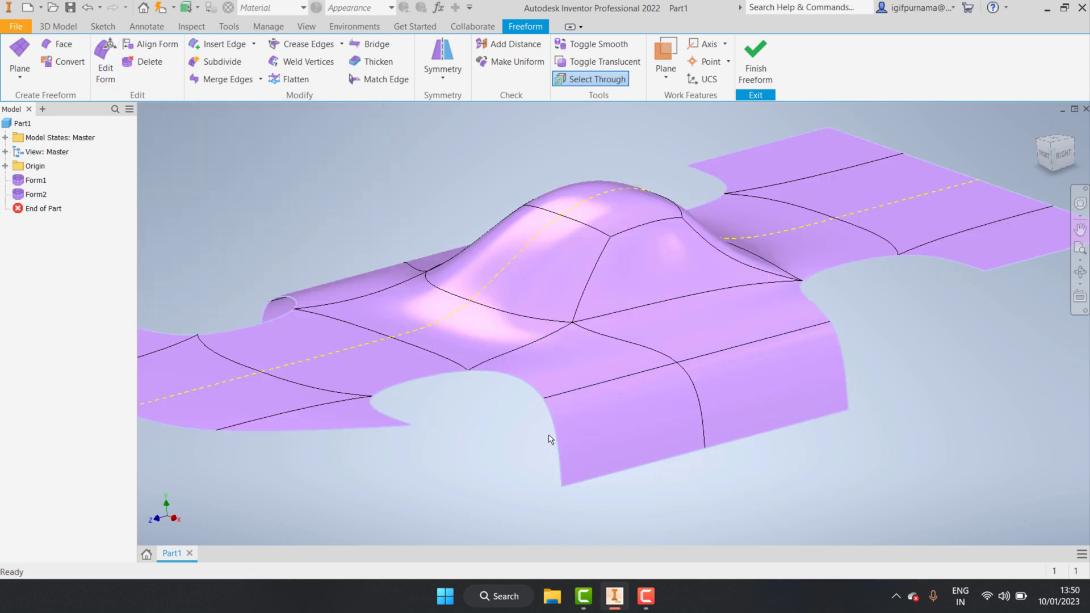
Try extruding the rear flap edge downward, then undo that edit.
scroll(727, 346, up, 3)
scroll(854, 295, down, 4)
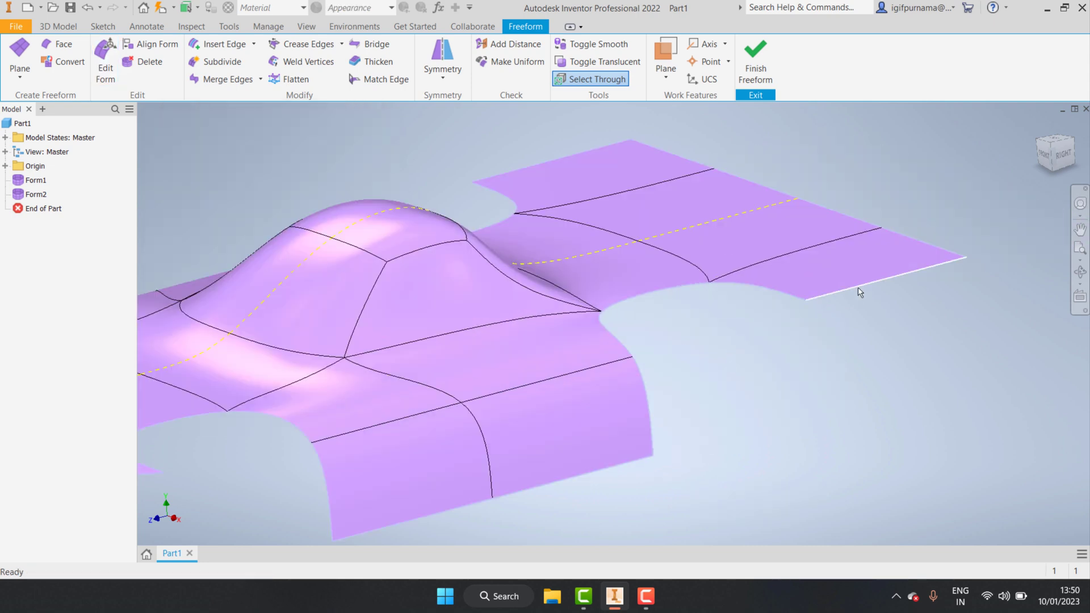
click(704, 230)
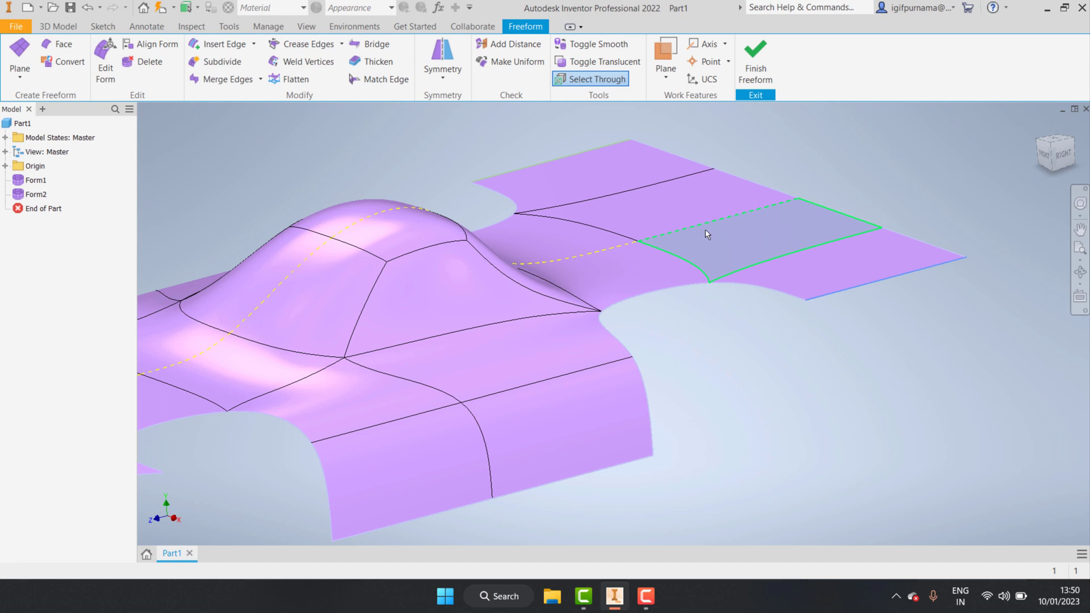
double_click(707, 234)
click(882, 231)
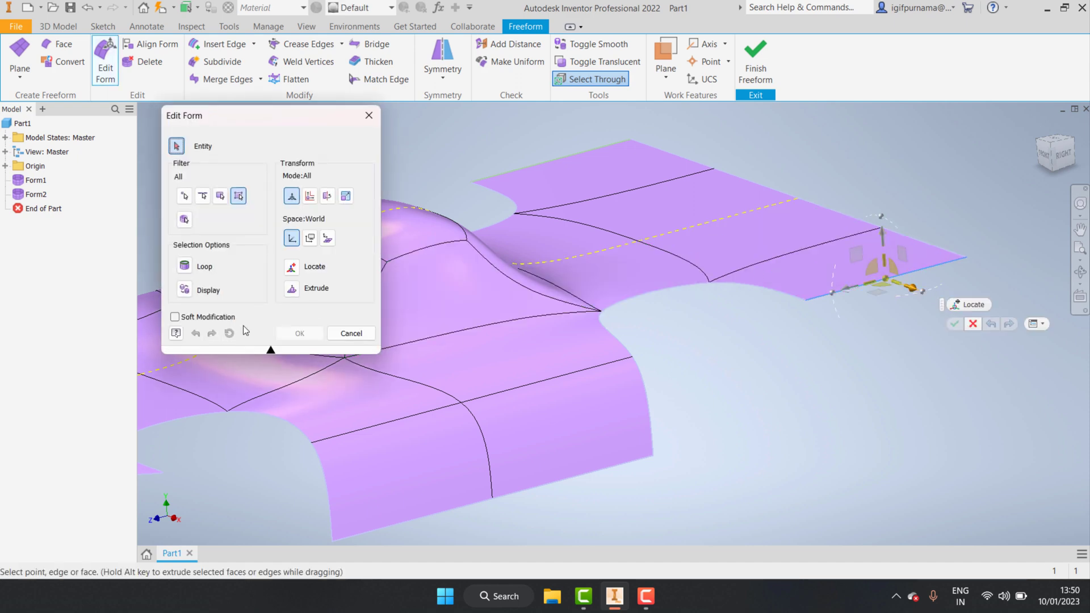
click(299, 292)
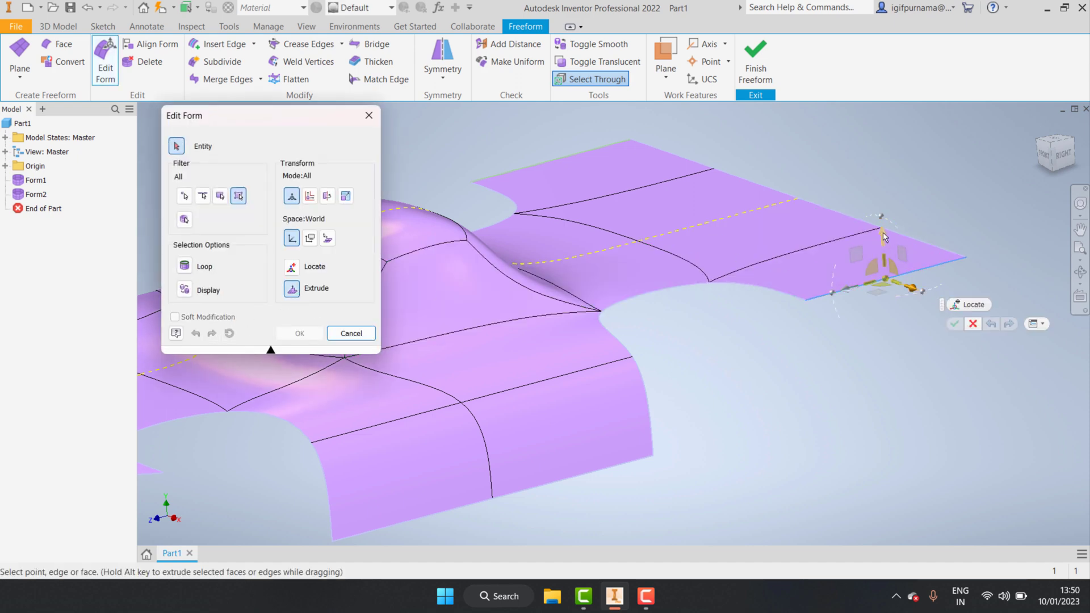
drag(884, 238, 883, 287)
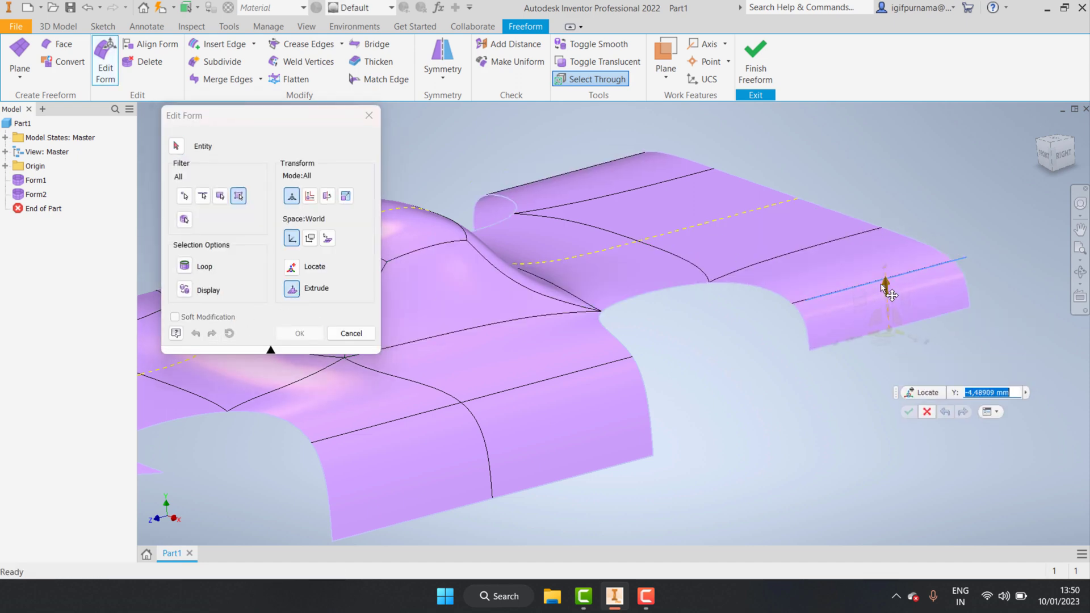
click(978, 394)
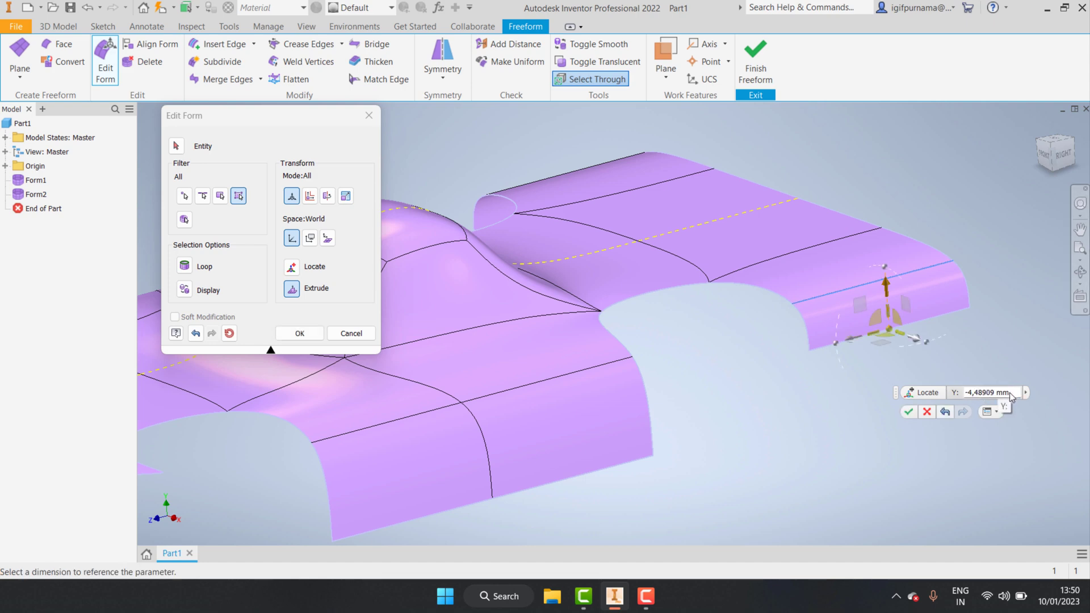
drag(1001, 397, 972, 399)
text(-1)
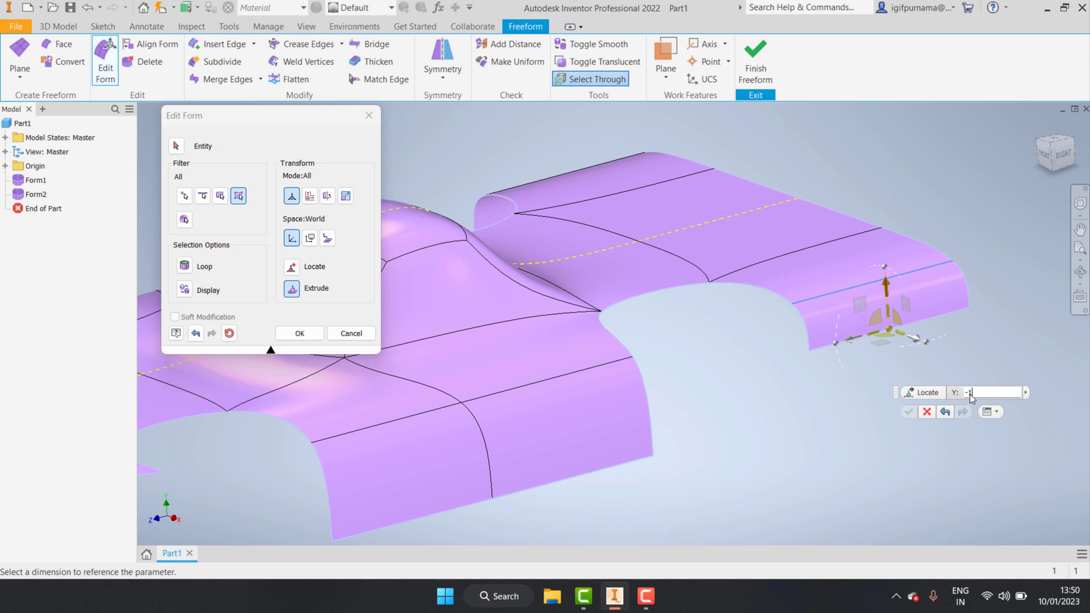
click(908, 412)
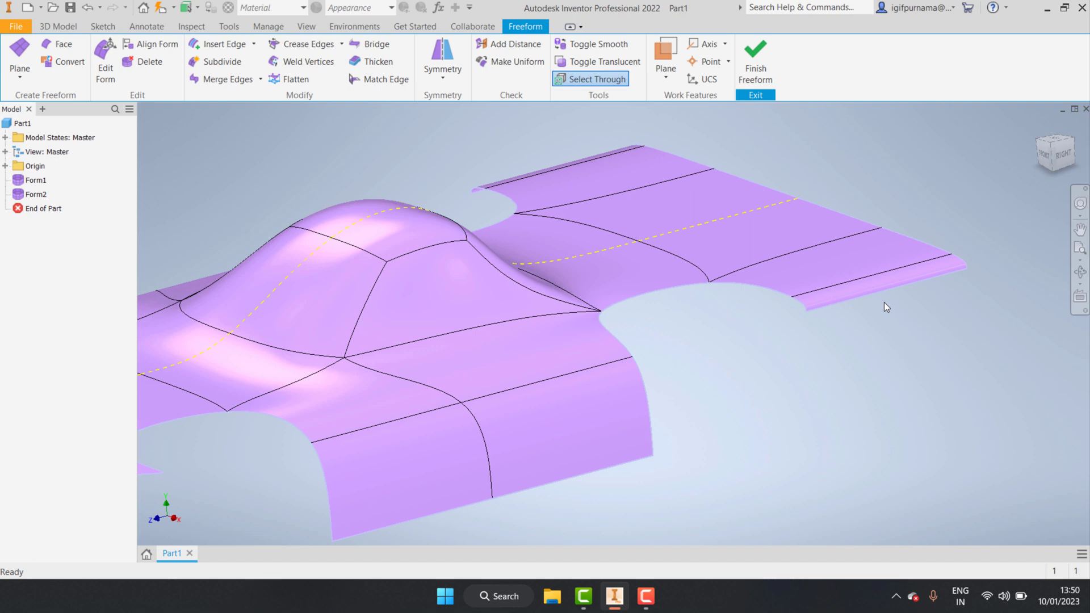
key(ctrl+z)
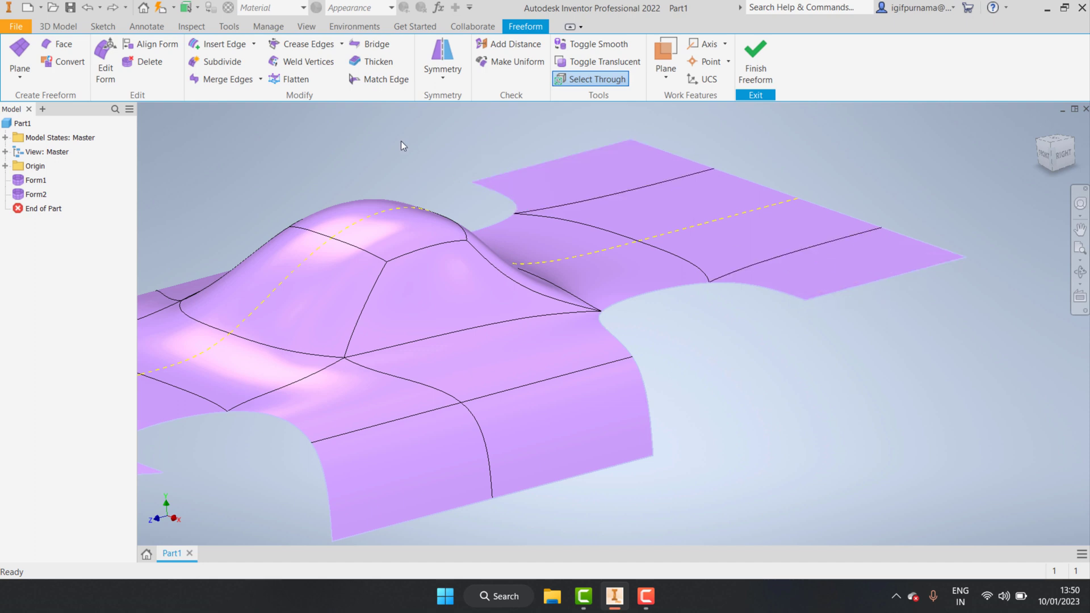
Alt-extrude the rear edge straight down by -10 mm and commit.
key(Return)
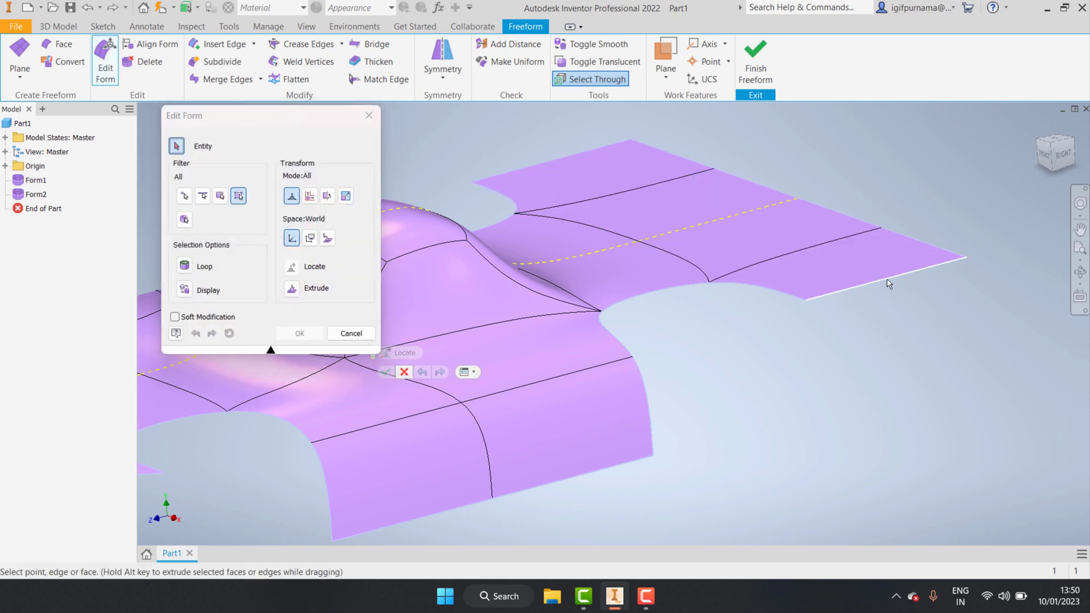
click(884, 240)
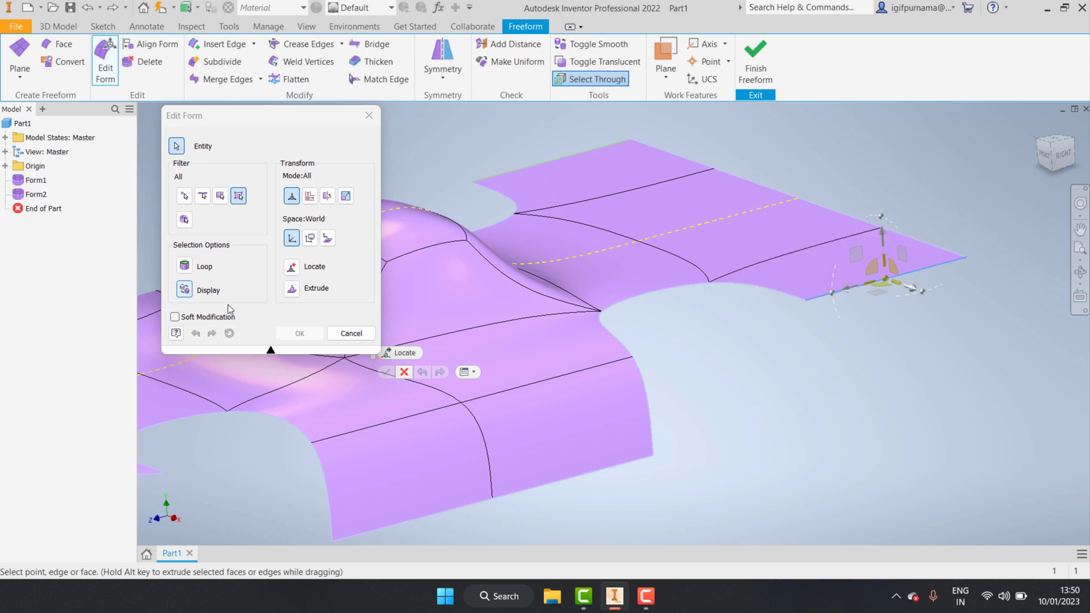
key(alt)
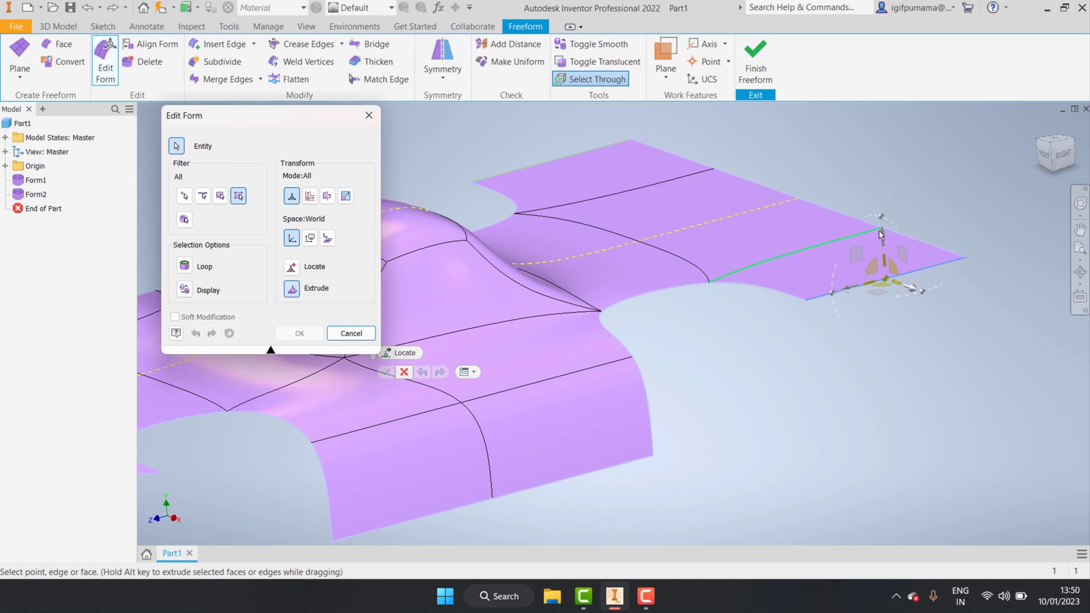
alt+drag(881, 234, 914, 384)
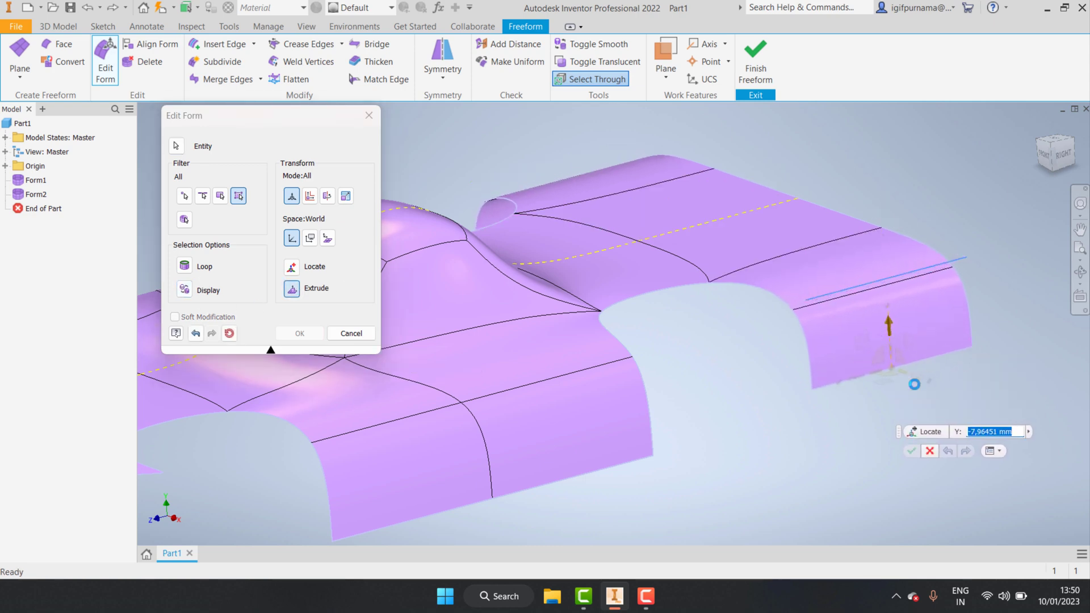
click(1017, 431)
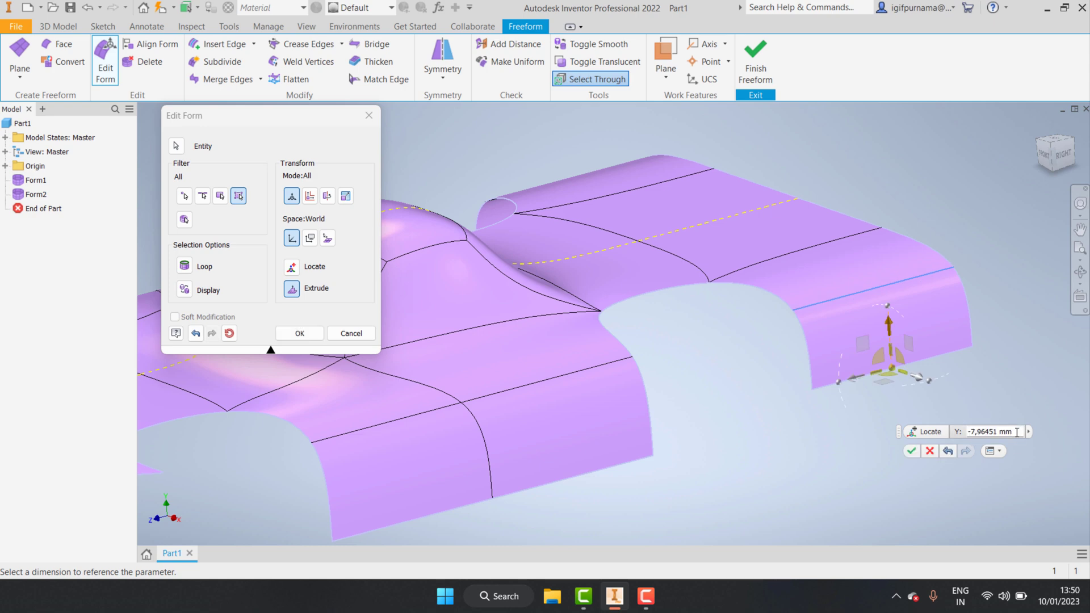
double_click(972, 436)
key(BackSpace)
key(Return)
key(Return)
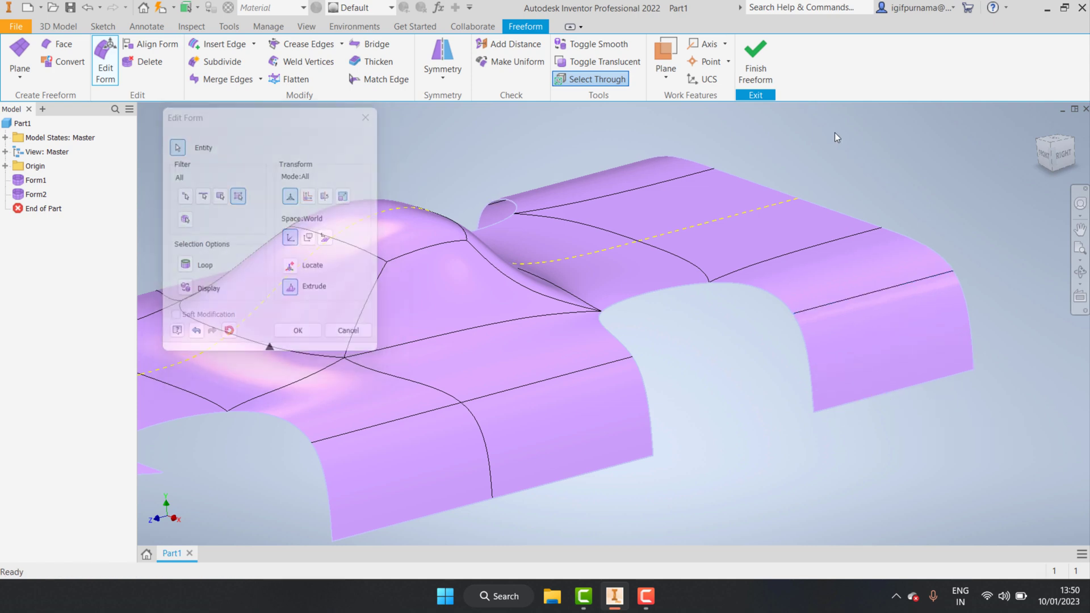
scroll(801, 201, up, 3)
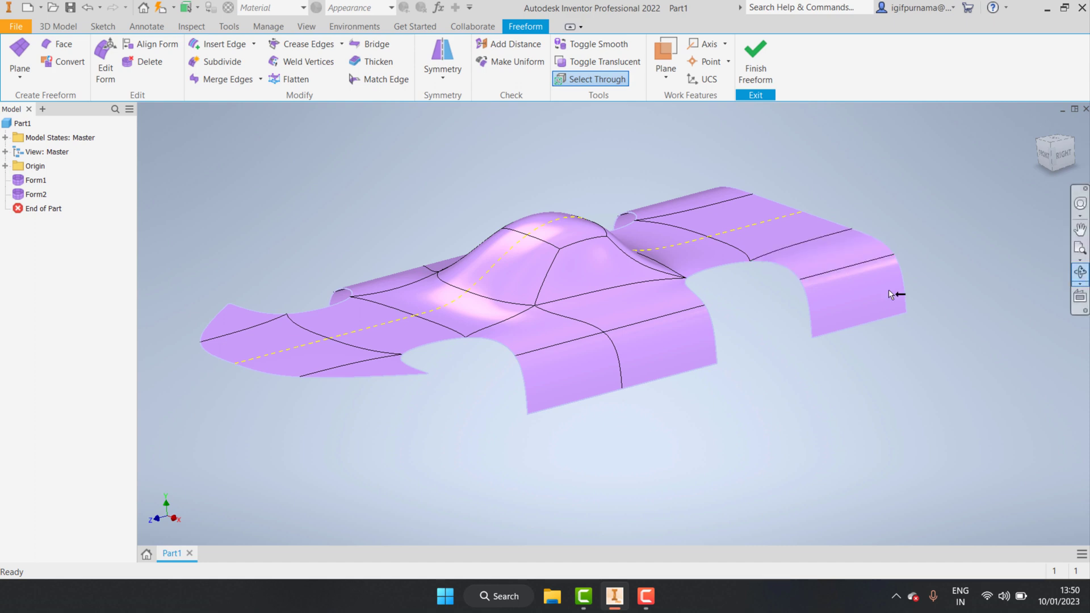
Move the vertex behind the canopy to Z -9.5651 mm and commit the edit.
mouse_move(890, 294)
shift+middle_down()
mouse_move(523, 267)
mouse_move(564, 316)
mouse_move(530, 309)
mouse_move(523, 272)
mouse_move(570, 263)
mouse_move(520, 294)
mouse_move(550, 297)
mouse_move(519, 292)
shift+middle_up()
right_click(651, 239)
key(Escape)
click(675, 229)
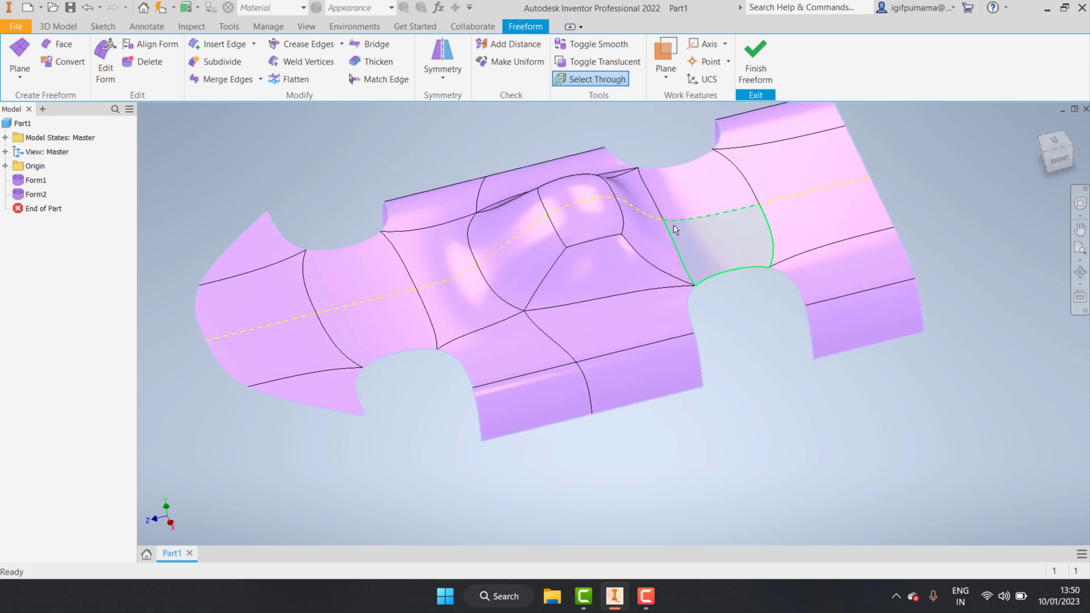
click(662, 222)
click(680, 142)
double_click(663, 220)
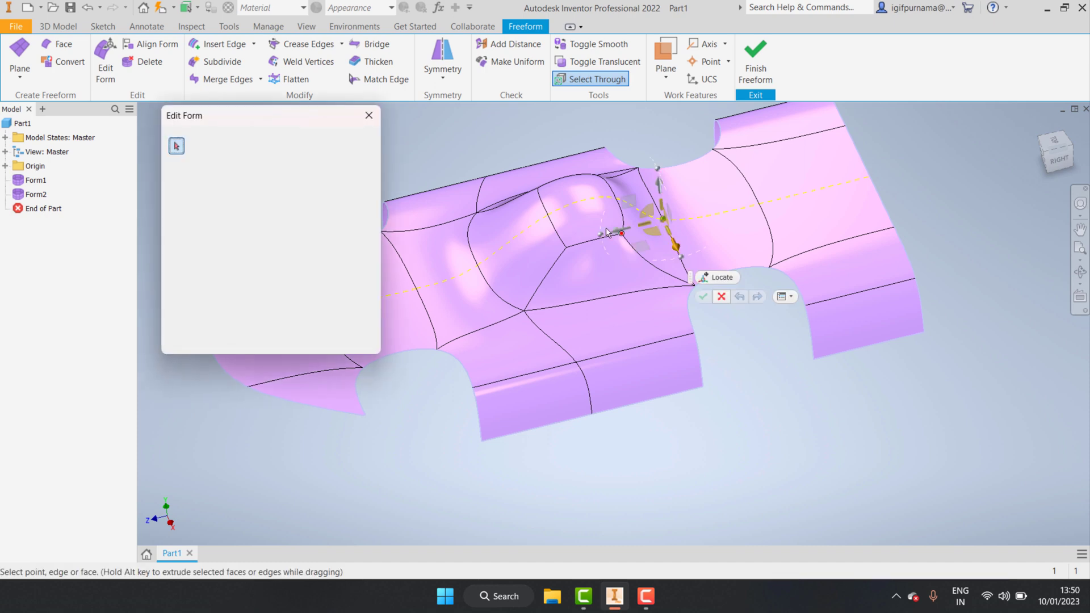
drag(659, 228, 690, 238)
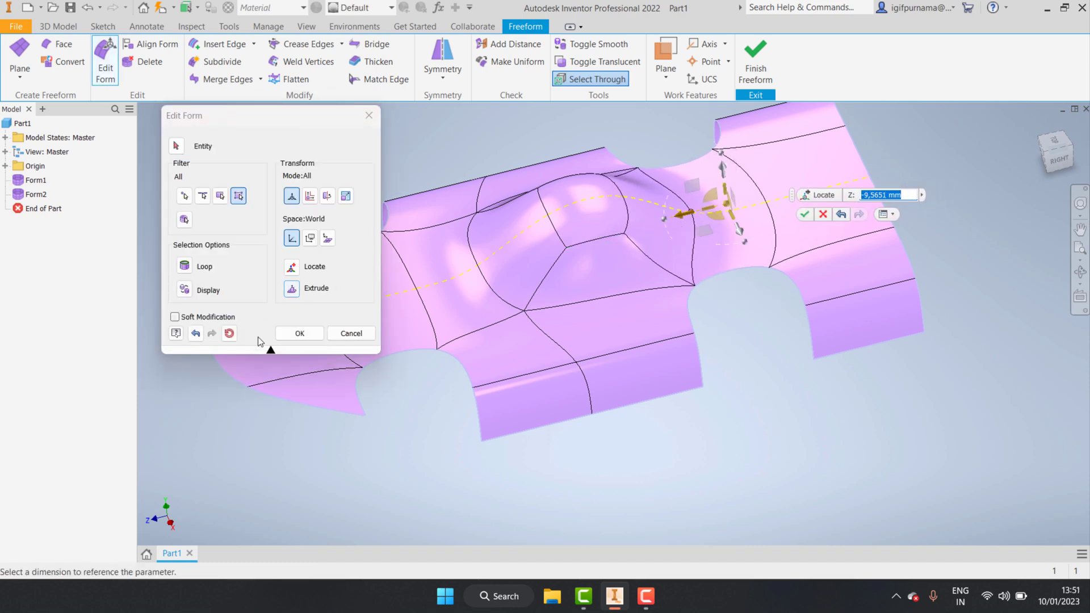
click(299, 334)
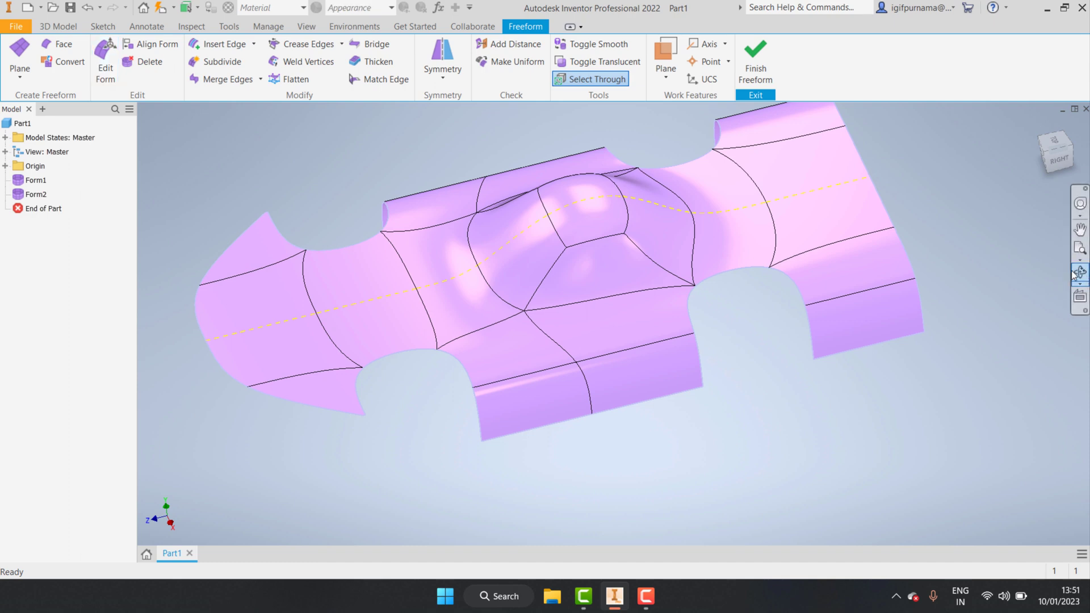
click(1075, 273)
mouse_move(568, 236)
mouse_down()
mouse_move(596, 214)
mouse_move(577, 227)
mouse_move(586, 213)
mouse_move(555, 207)
mouse_move(567, 236)
mouse_move(555, 219)
mouse_move(582, 234)
mouse_move(561, 232)
mouse_up()
right_click(561, 232)
Select the four rear-deck faces, including the curled top face.
click(554, 231)
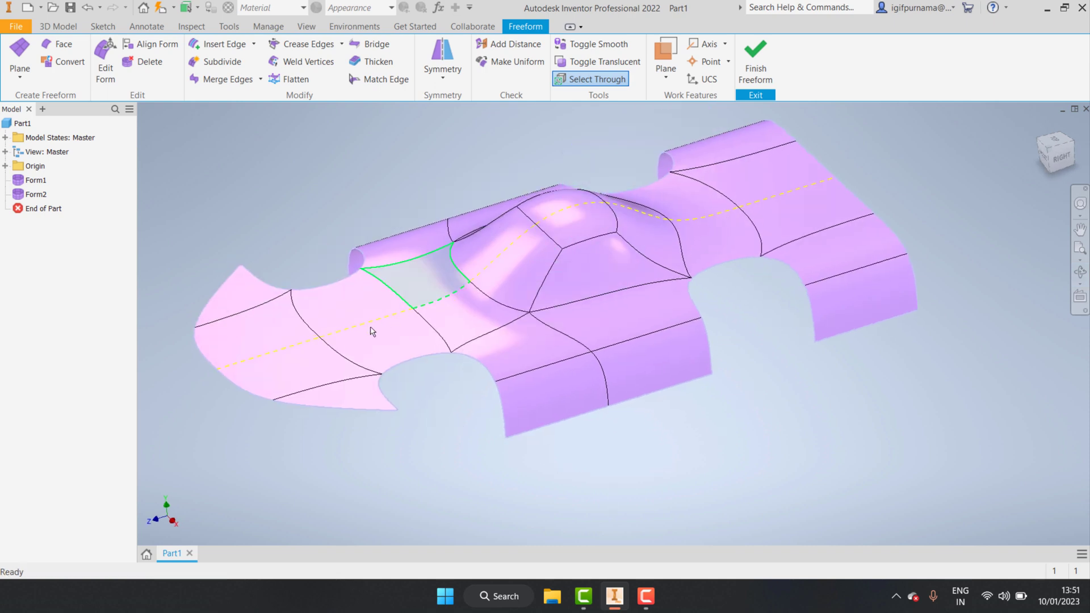
scroll(371, 352, down, 3)
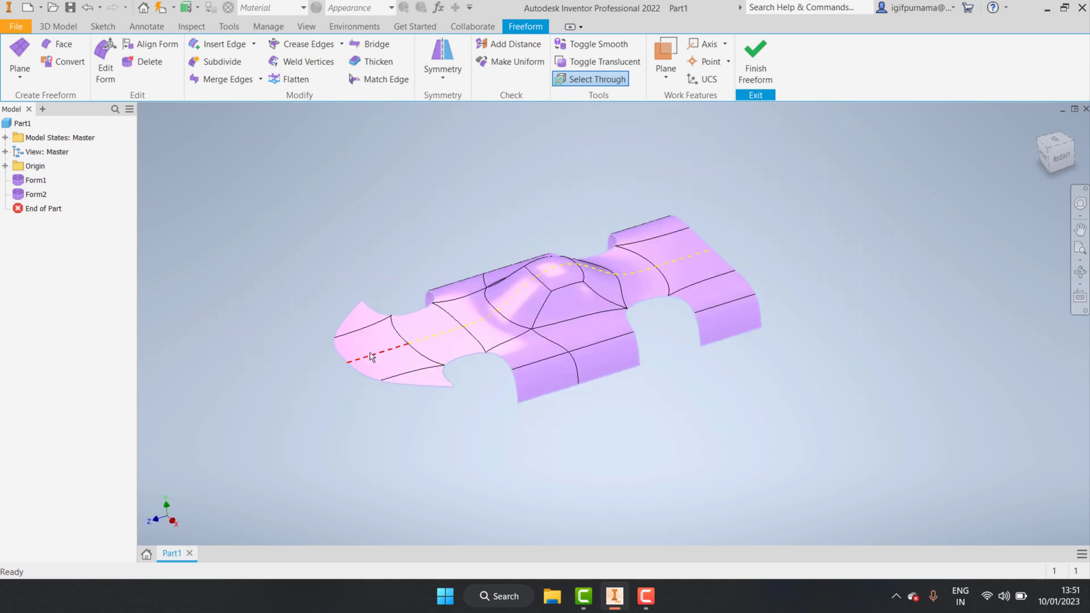
scroll(372, 357, up, 3)
click(381, 382)
ctrl+click(358, 336)
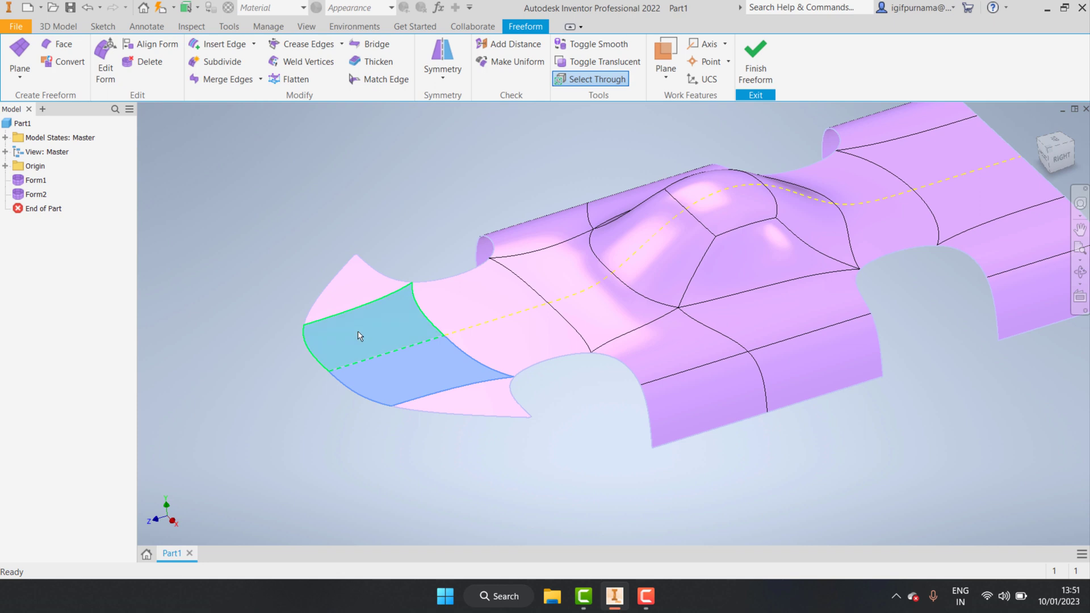
scroll(357, 340, down, 3)
click(759, 417)
scroll(745, 275, up, 5)
scroll(700, 305, down, 1)
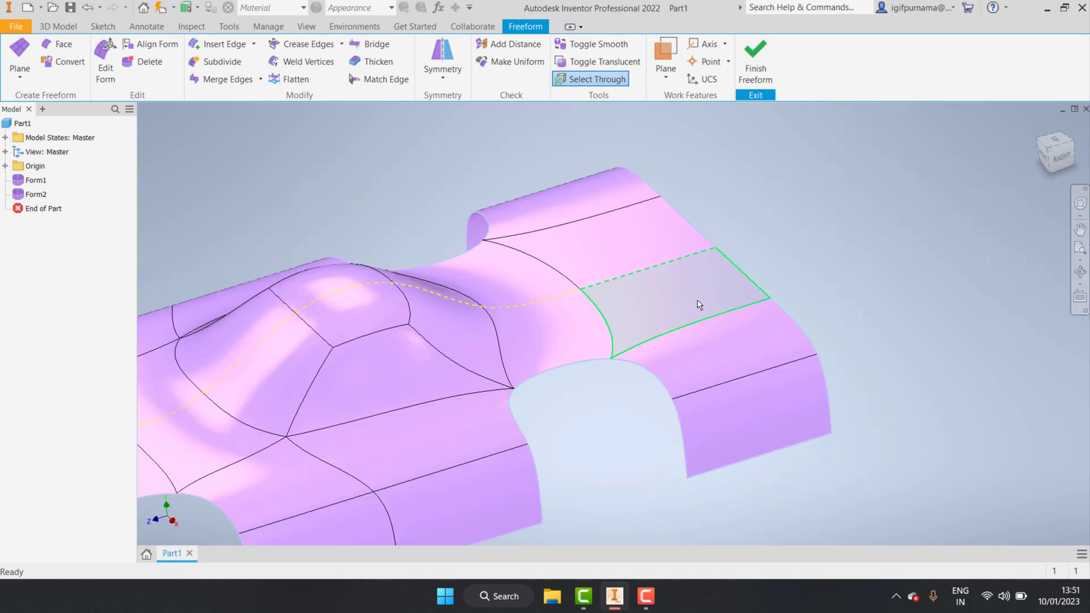
click(712, 352)
ctrl+click(641, 277)
ctrl+click(618, 256)
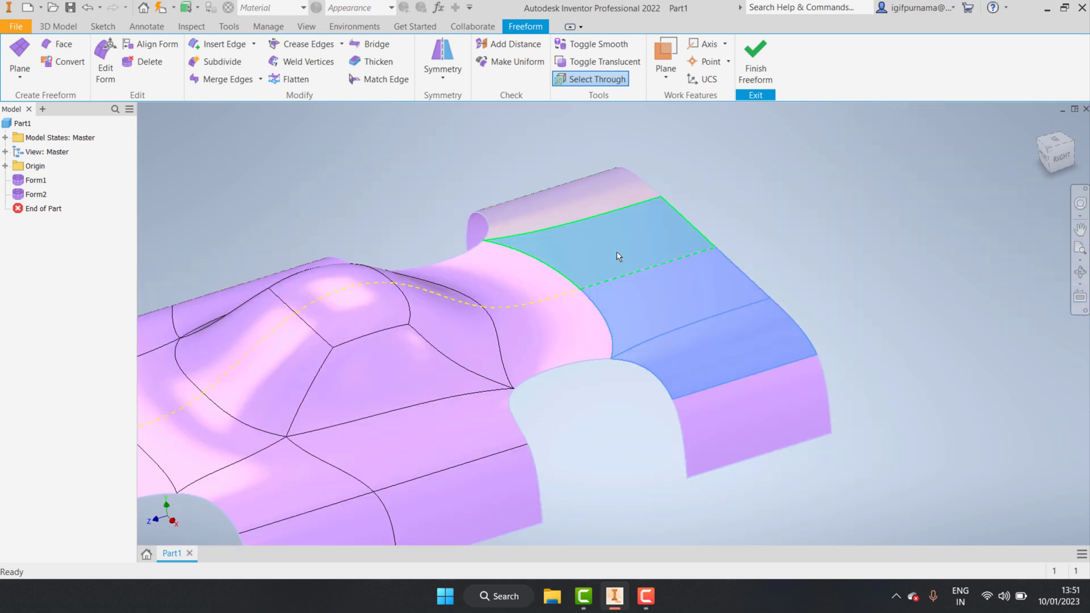
ctrl+click(585, 204)
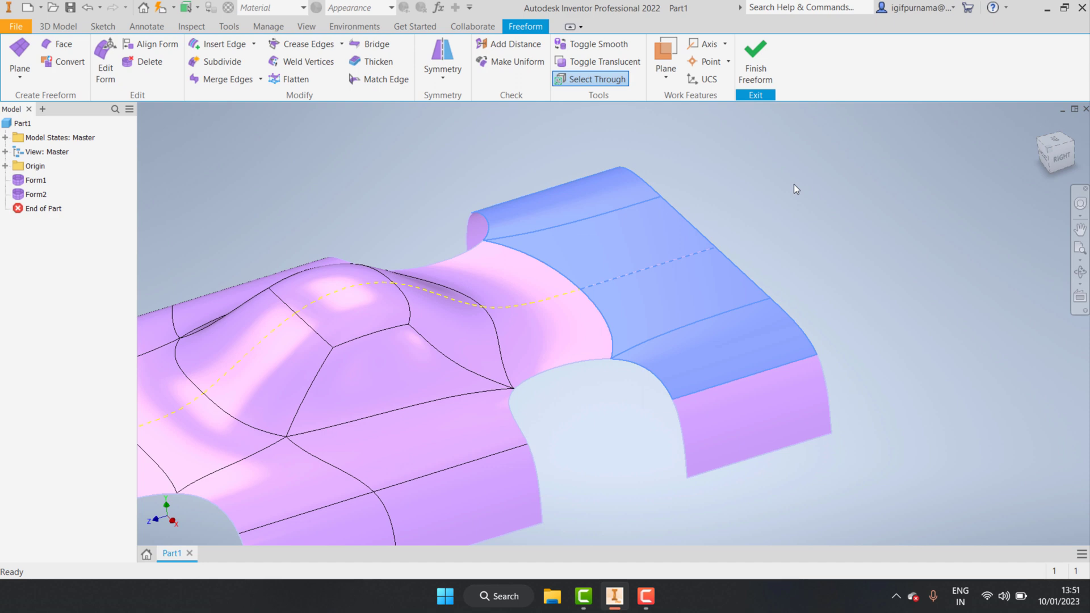
Lift the selected rear-deck faces 7.3462 mm along Y into a rear wing.
key(Return)
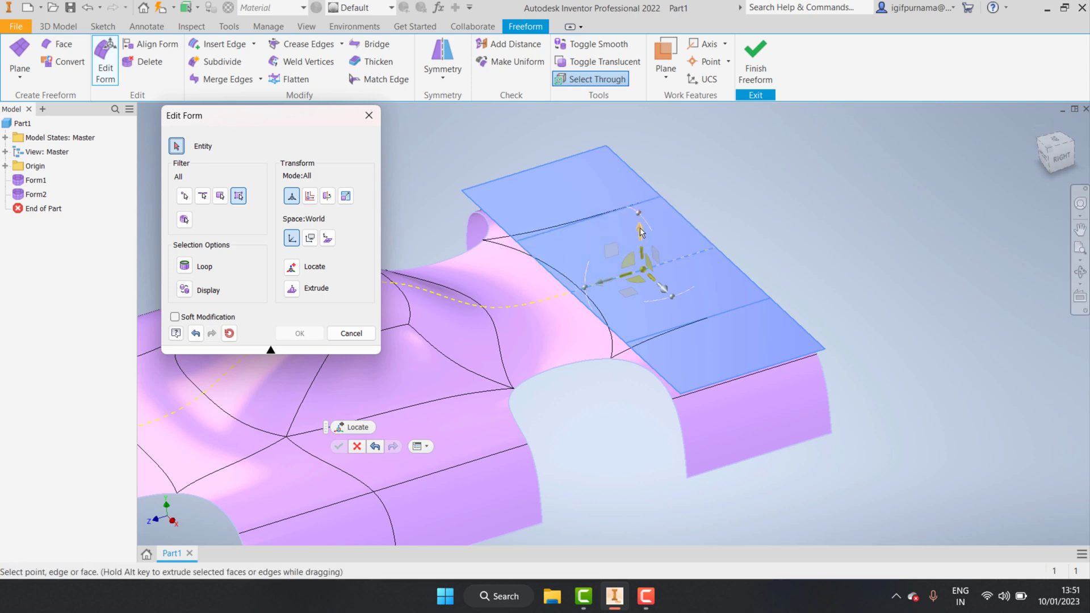
drag(638, 227, 638, 165)
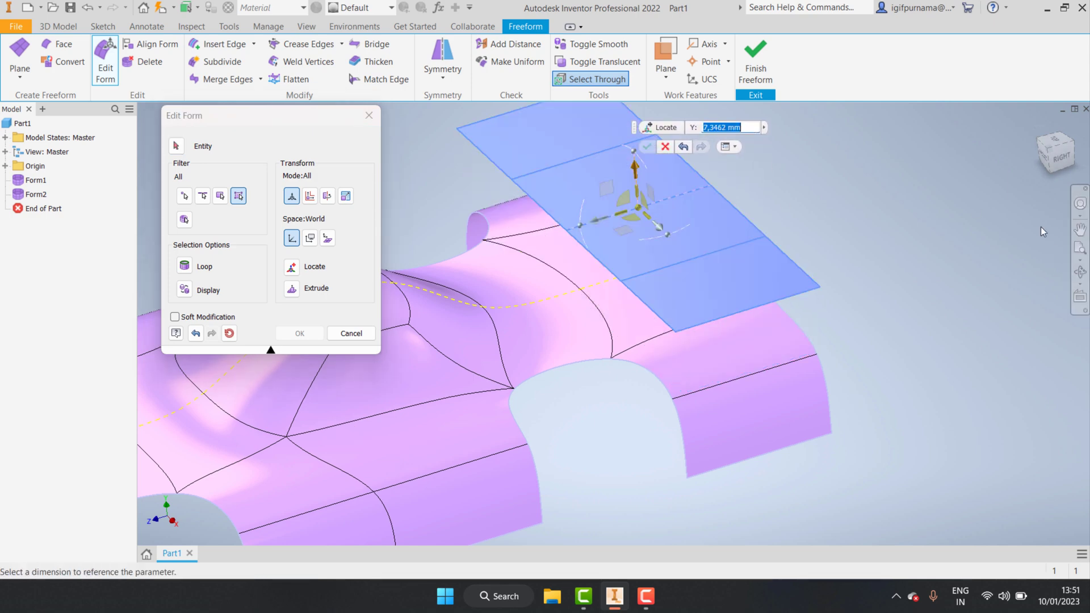
click(1080, 271)
mouse_move(610, 340)
mouse_down()
mouse_move(543, 339)
mouse_move(625, 396)
mouse_up()
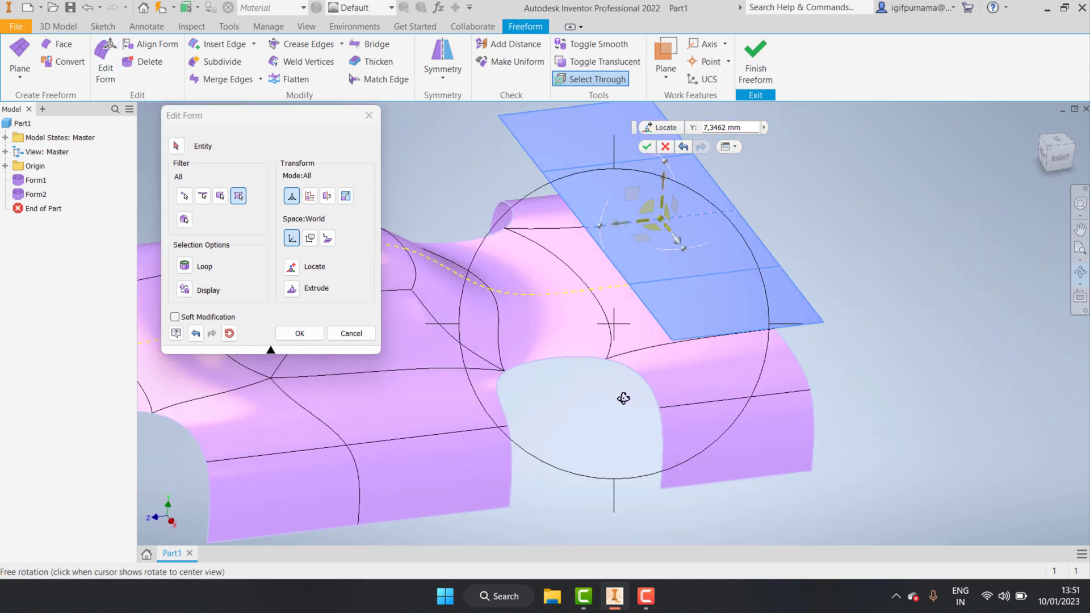
right_click(592, 278)
click(631, 282)
click(292, 342)
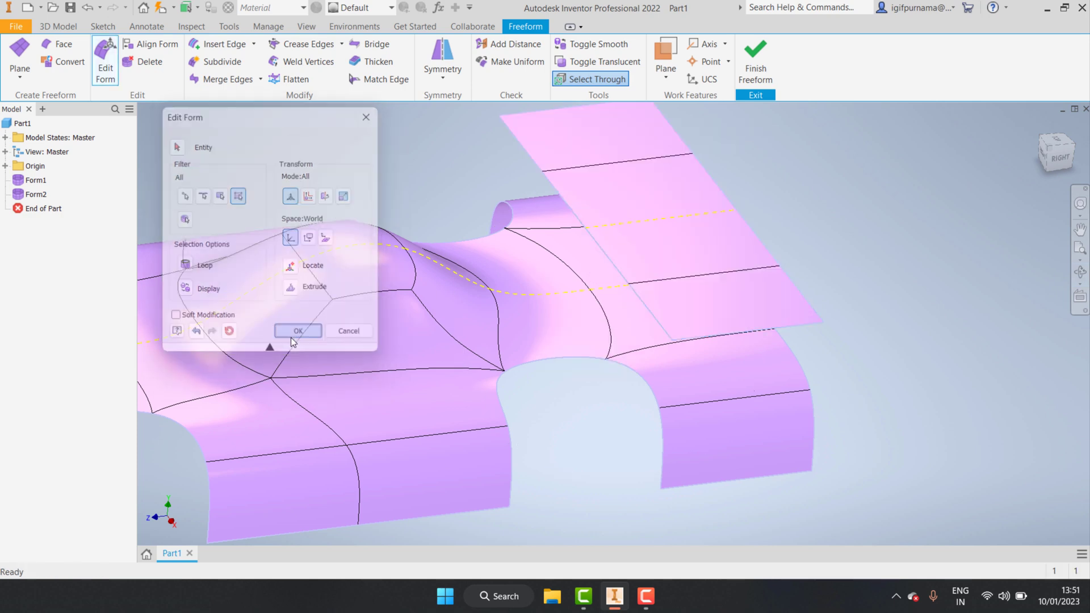
Move two inner wing vertices to Z -13.11822 mm and Z -7.52112 mm.
double_click(586, 227)
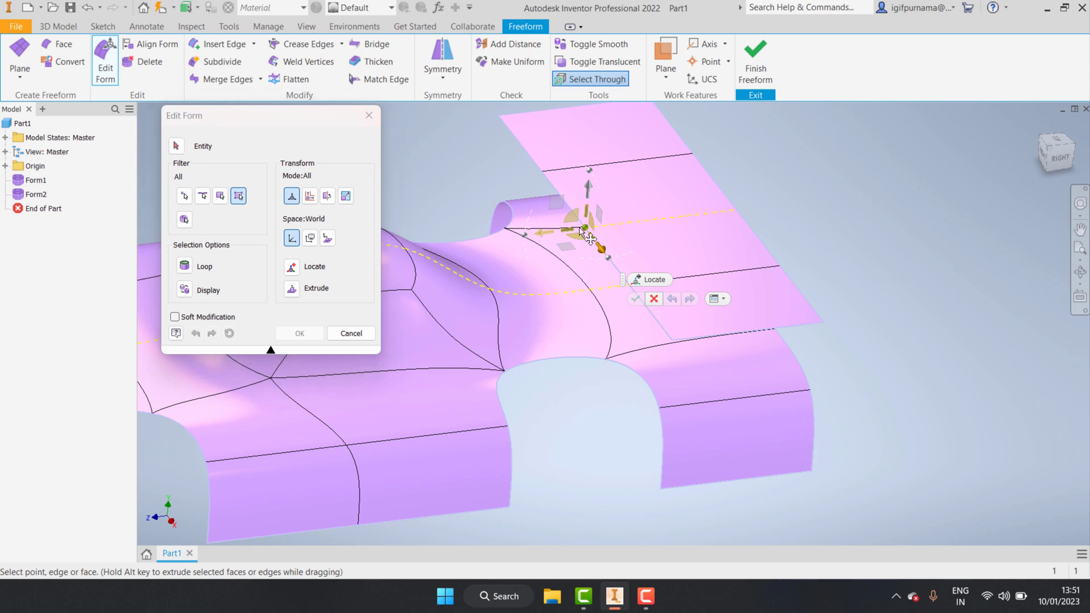
drag(590, 238, 703, 219)
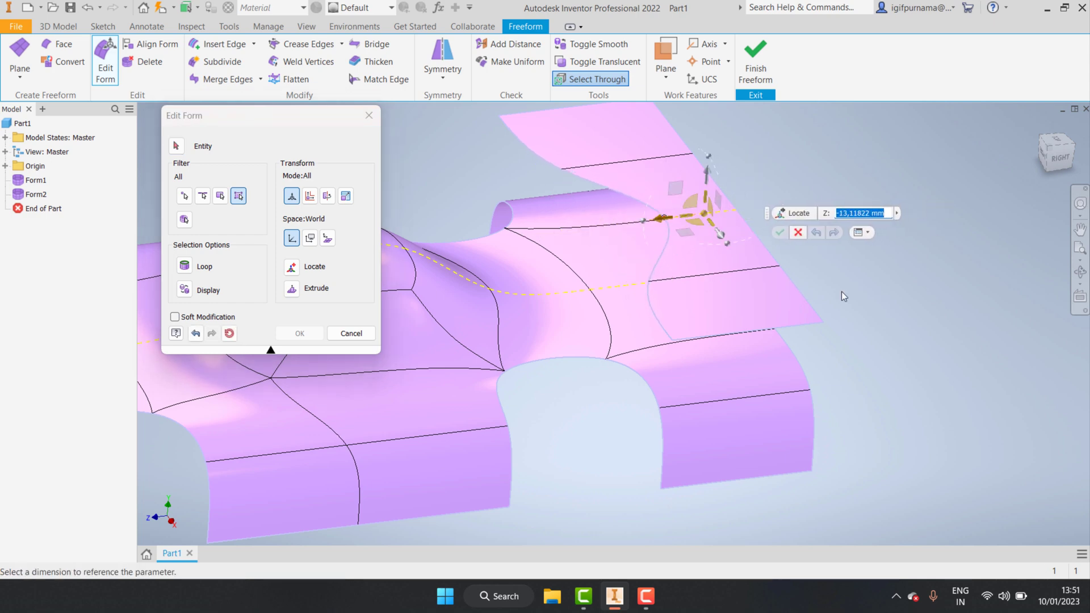
click(300, 333)
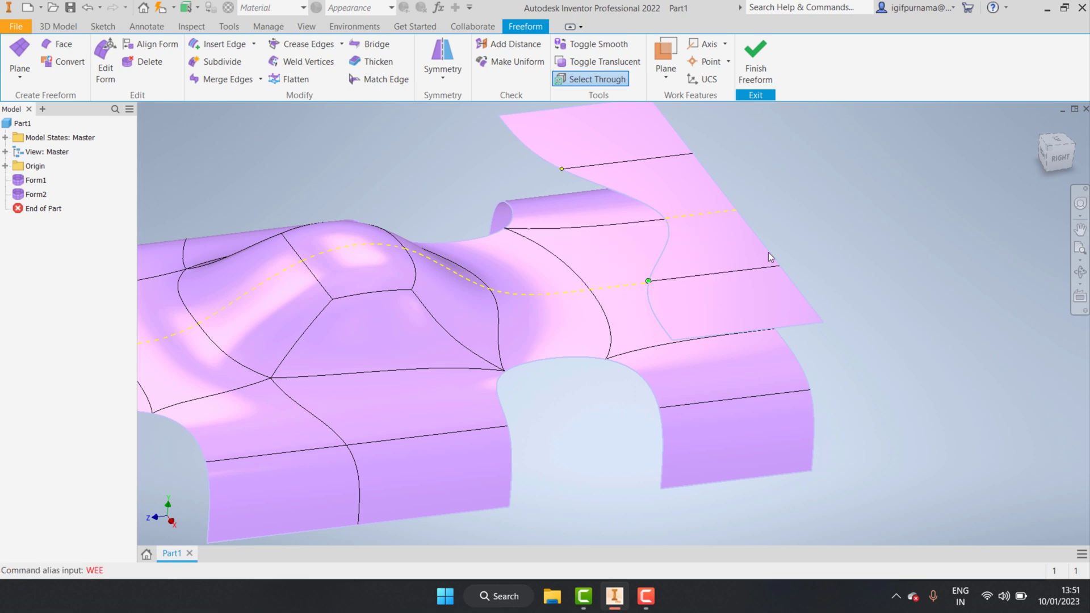
key(Return)
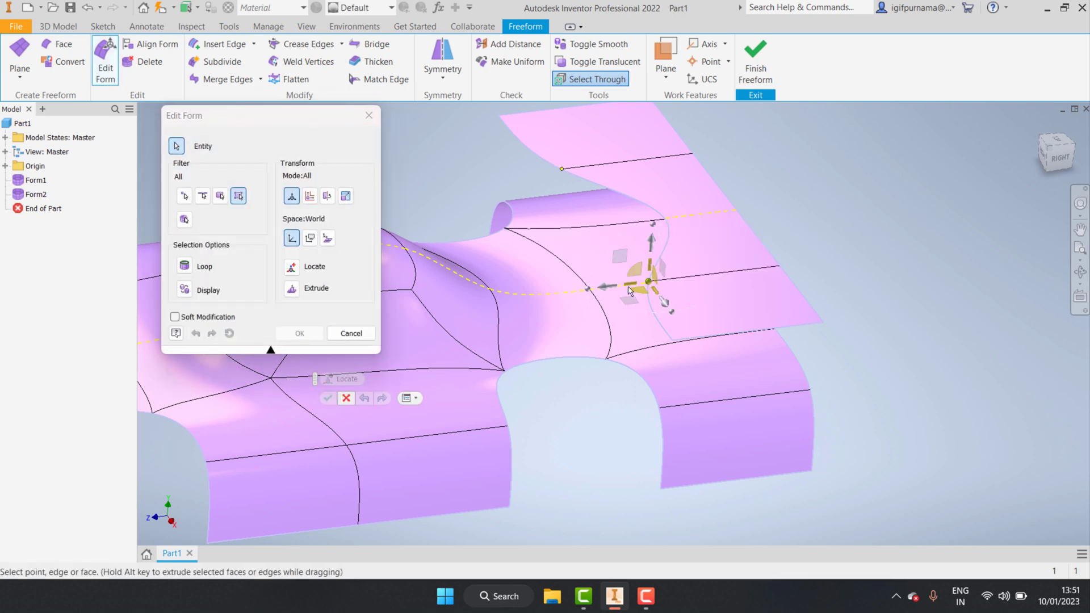
drag(606, 291, 676, 287)
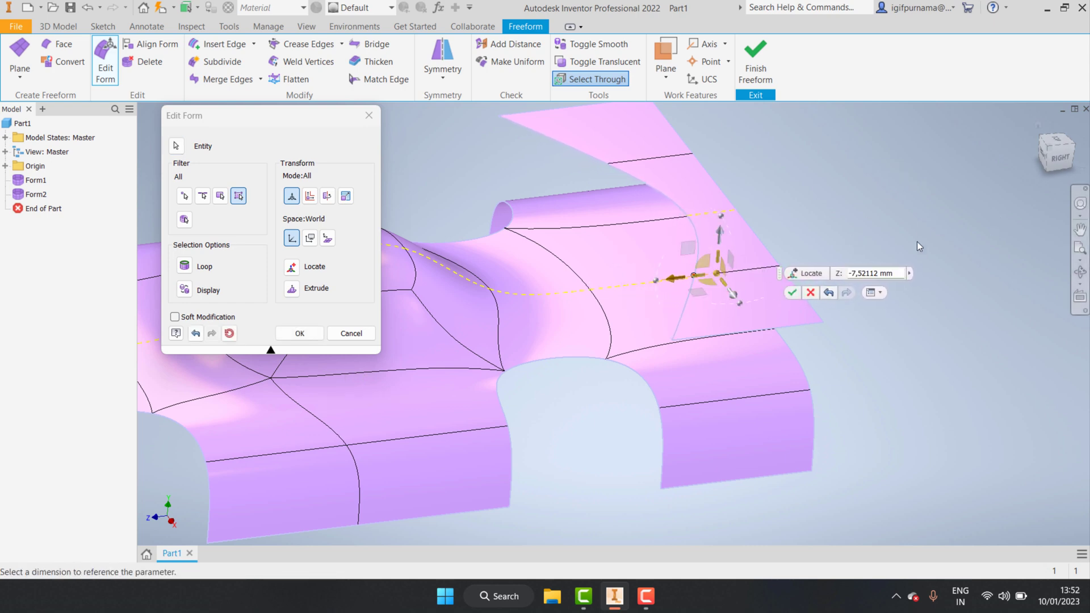
click(300, 333)
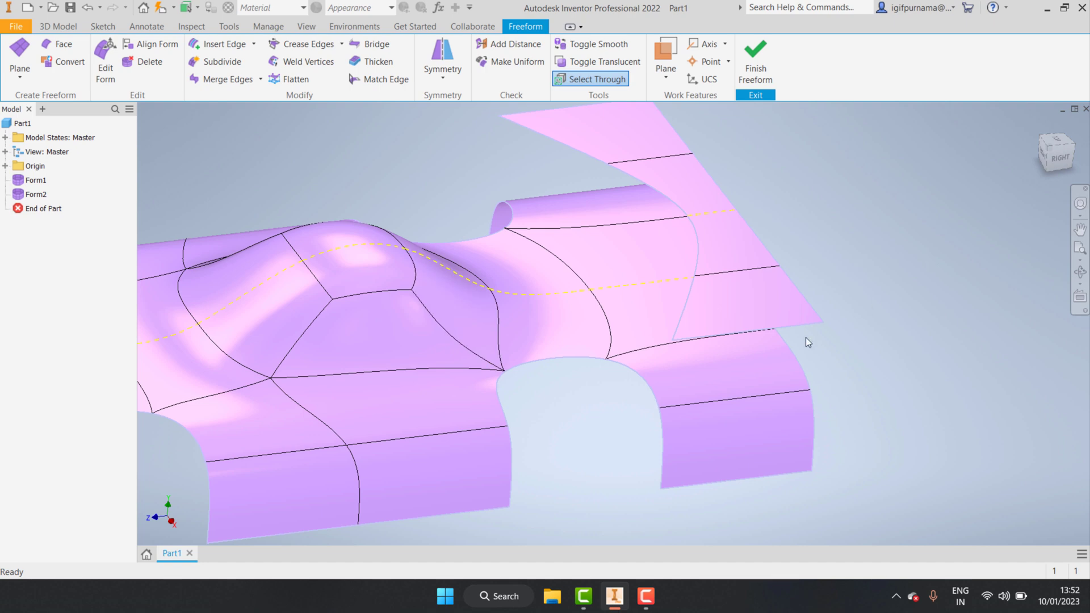
click(1079, 276)
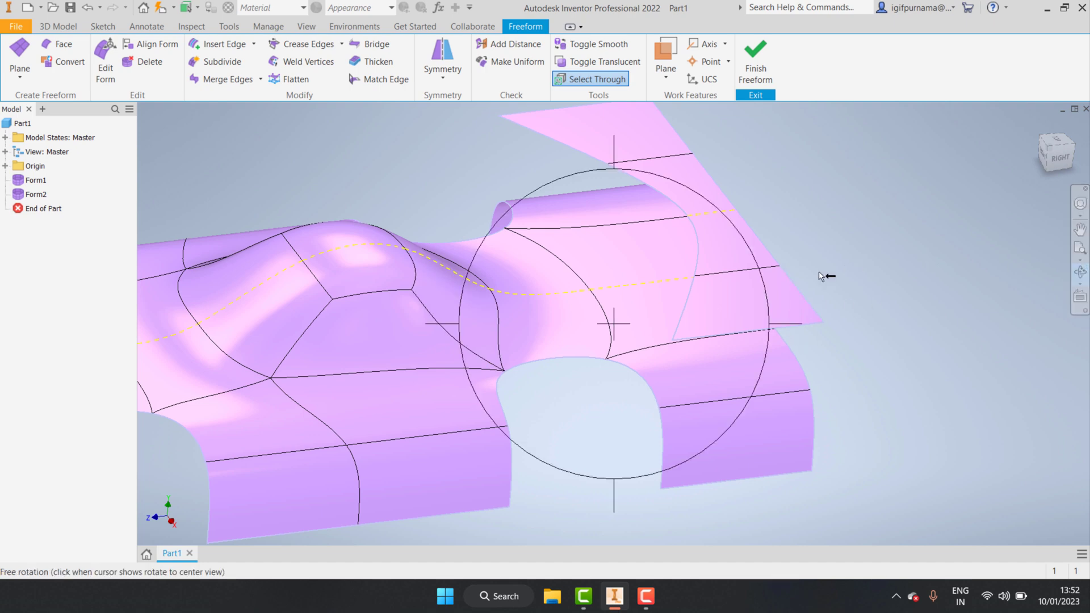
mouse_move(828, 275)
mouse_down()
mouse_move(619, 306)
mouse_move(642, 312)
mouse_up()
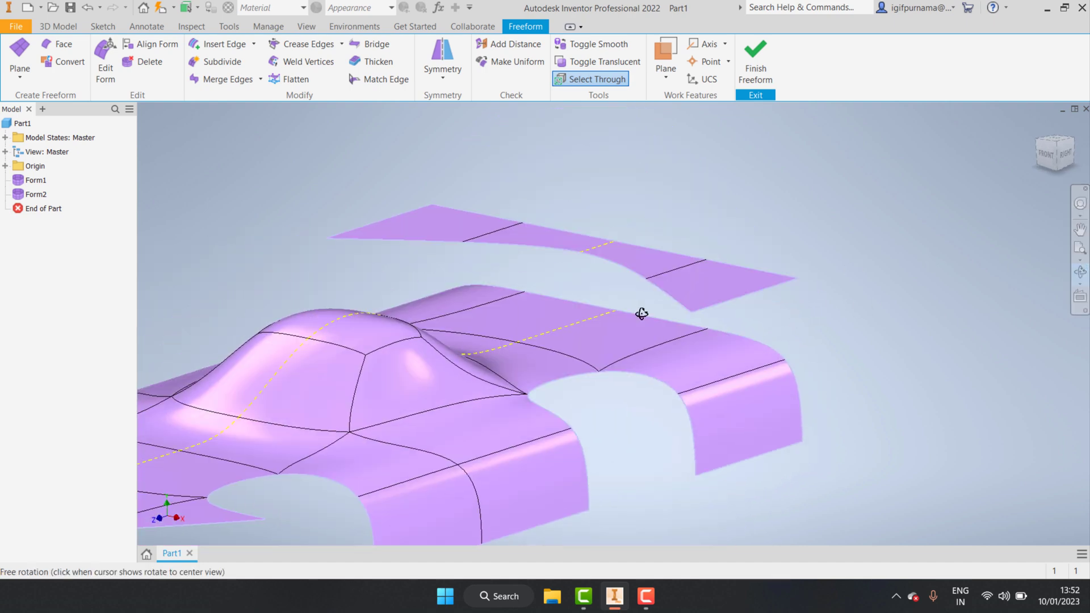
Reposition the wing's outer edge to X -4.37274 mm and Y -1.04946 mm.
right_click(843, 227)
key(Escape)
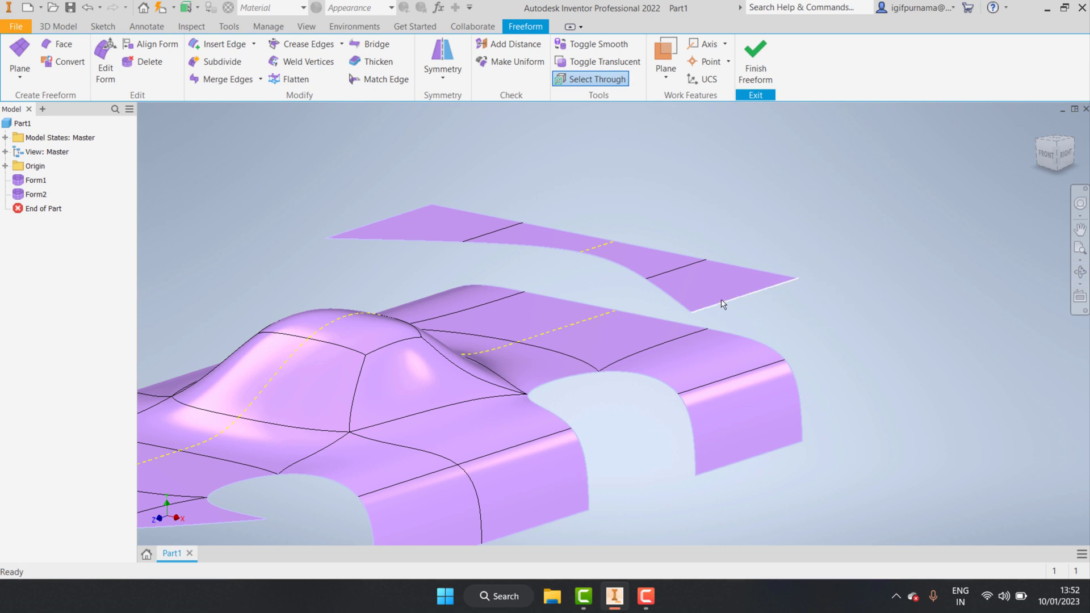
double_click(724, 304)
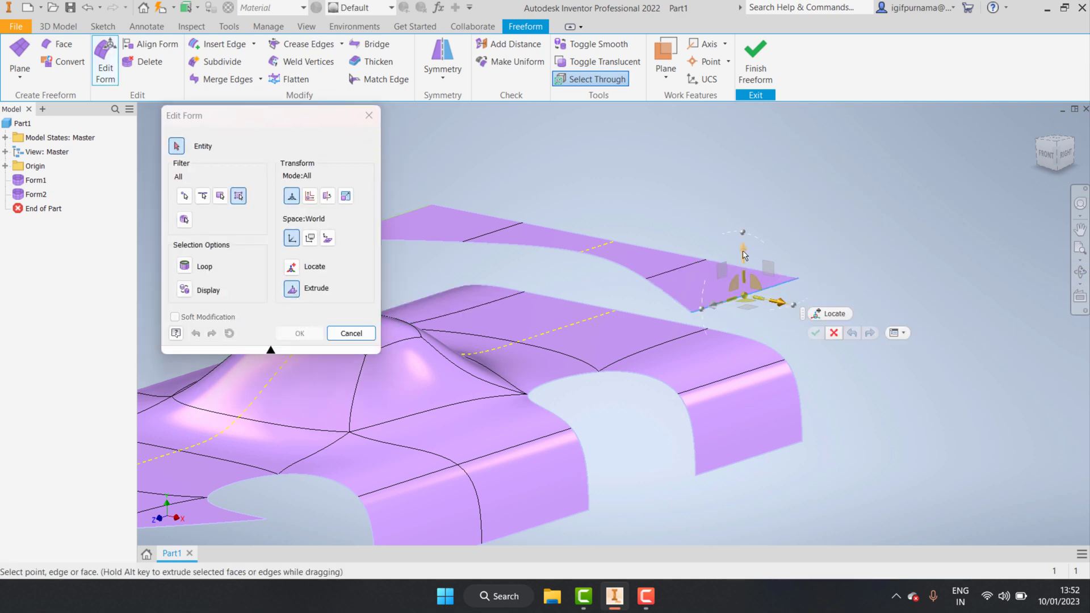
drag(747, 260, 744, 315)
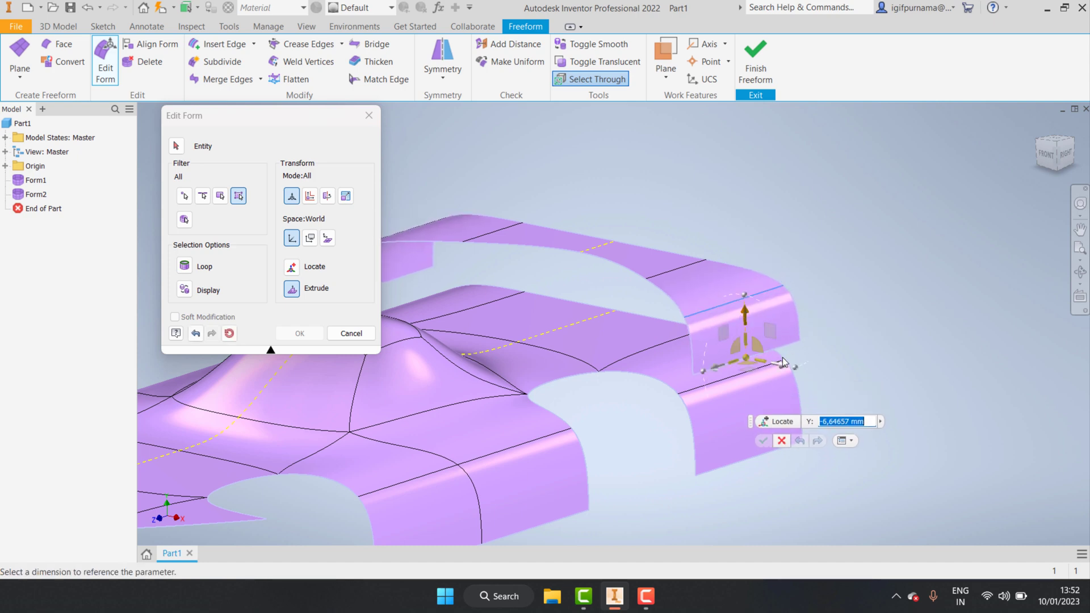
drag(775, 366, 735, 370)
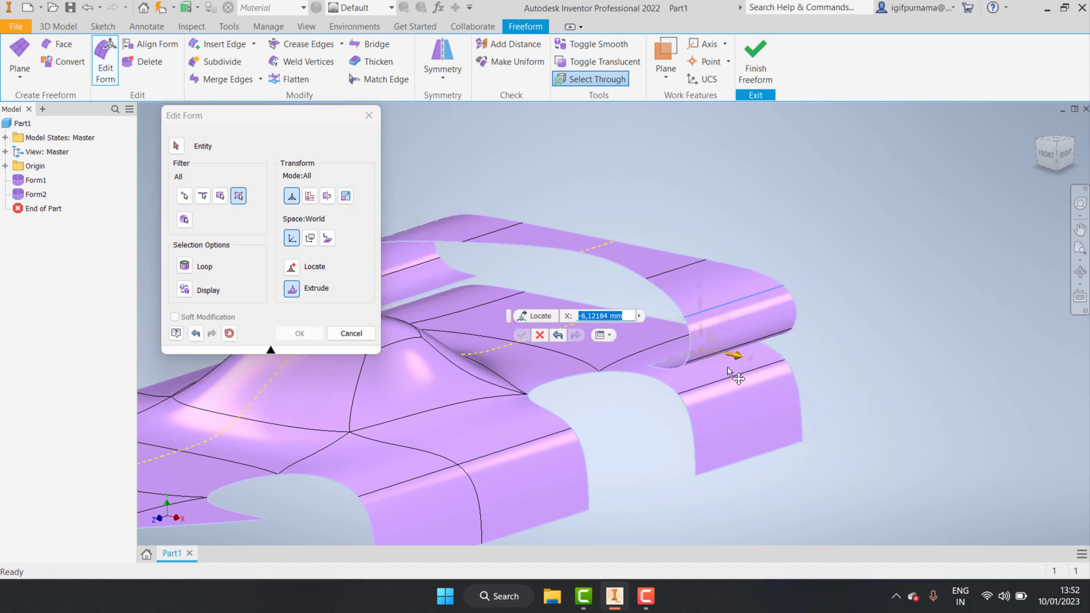
drag(697, 308, 698, 316)
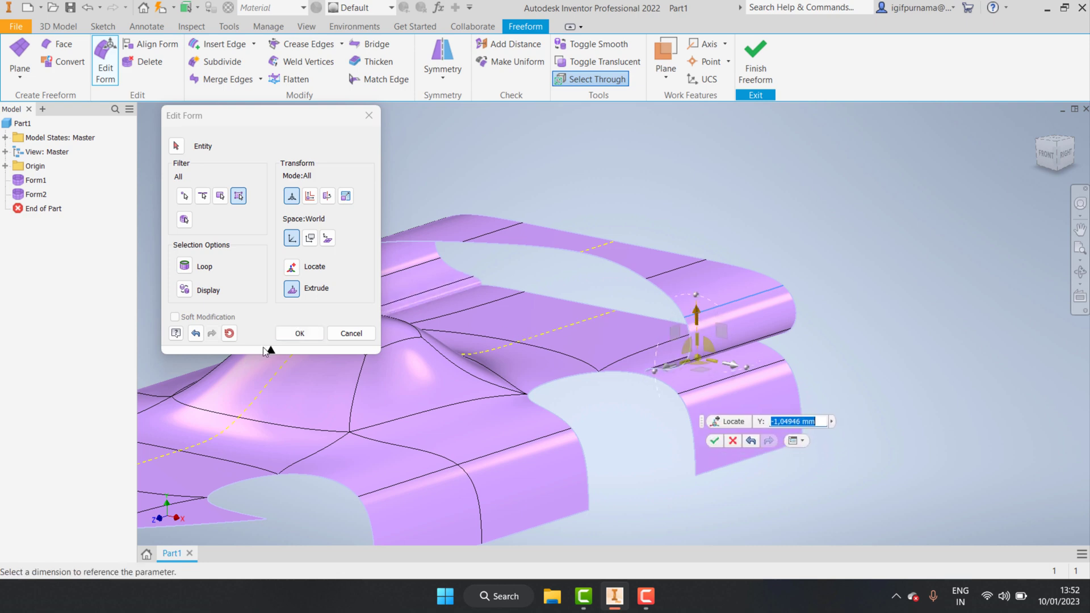
click(300, 333)
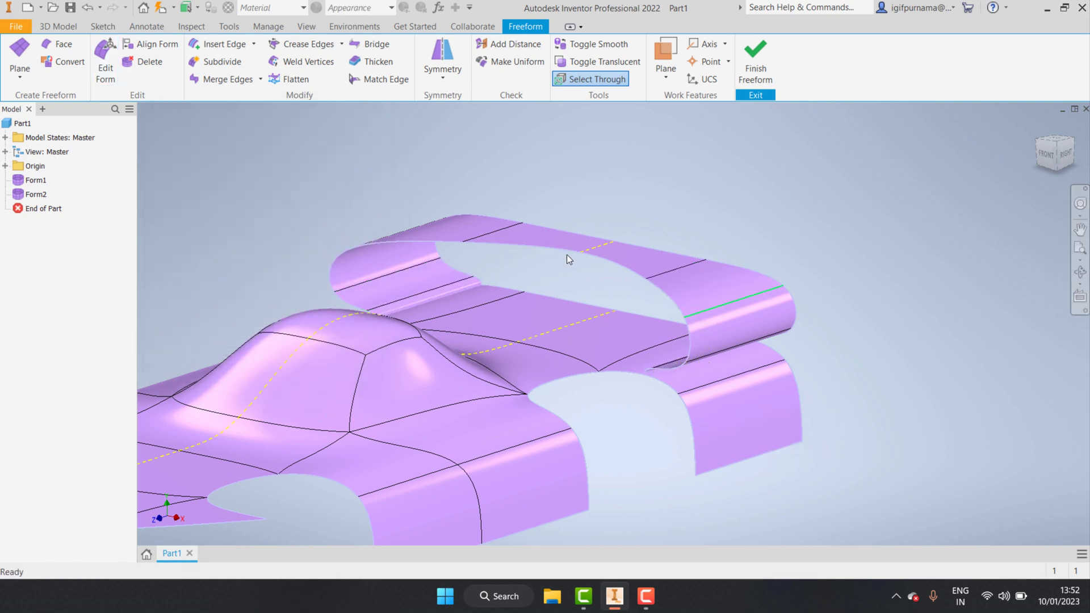
Pull another rear wing edge down about 6.3 mm so the wing curves.
double_click(595, 252)
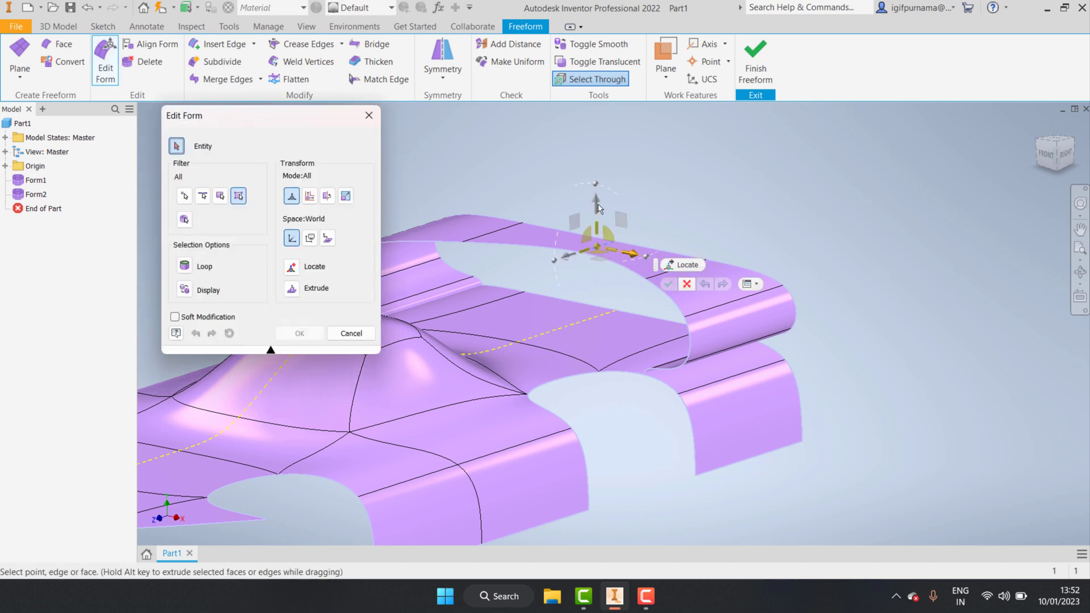
drag(597, 239, 597, 265)
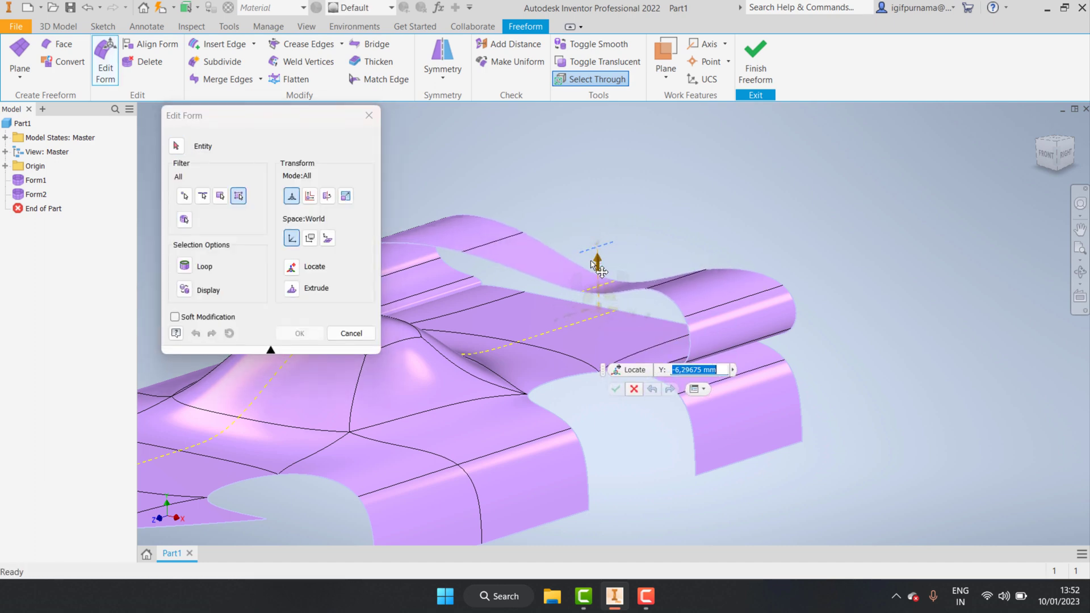
click(306, 332)
From a top view, push the side face between the wheel openings out to X 4.5 mm.
scroll(568, 207, down, 5)
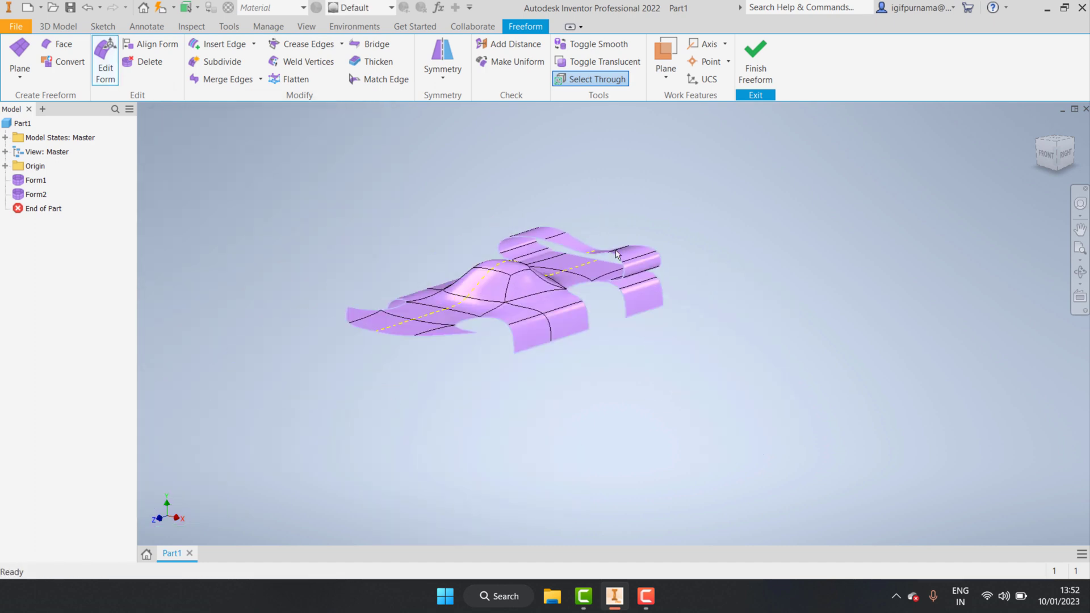
mouse_move(1028, 285)
mouse_down()
mouse_move(513, 344)
mouse_move(489, 319)
mouse_move(511, 324)
mouse_move(545, 307)
mouse_move(565, 319)
mouse_move(570, 343)
mouse_up()
right_click(648, 239)
click(718, 234)
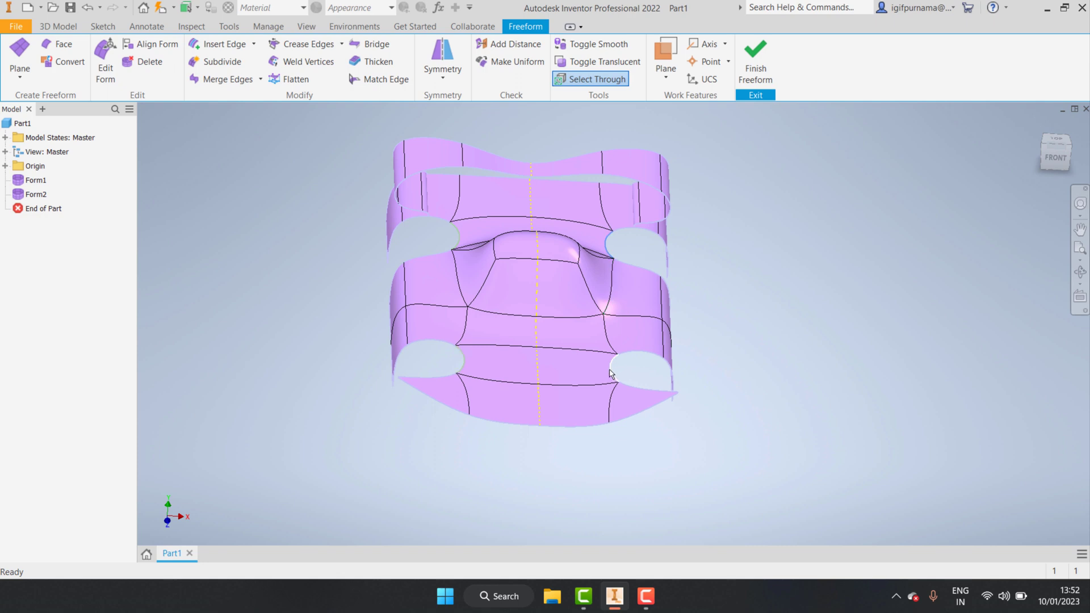
double_click(616, 308)
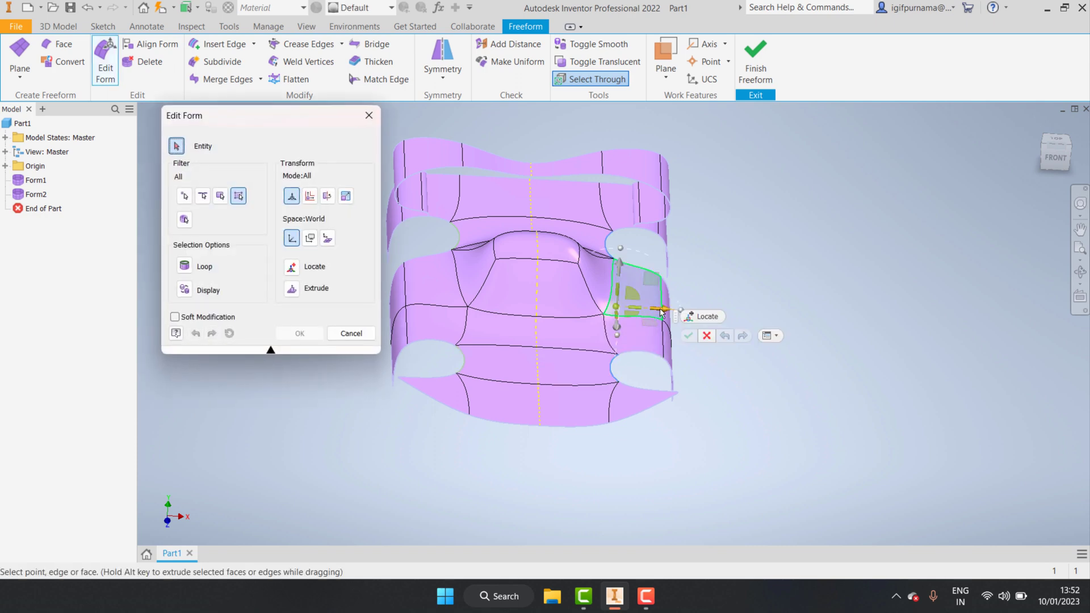
drag(661, 312, 695, 317)
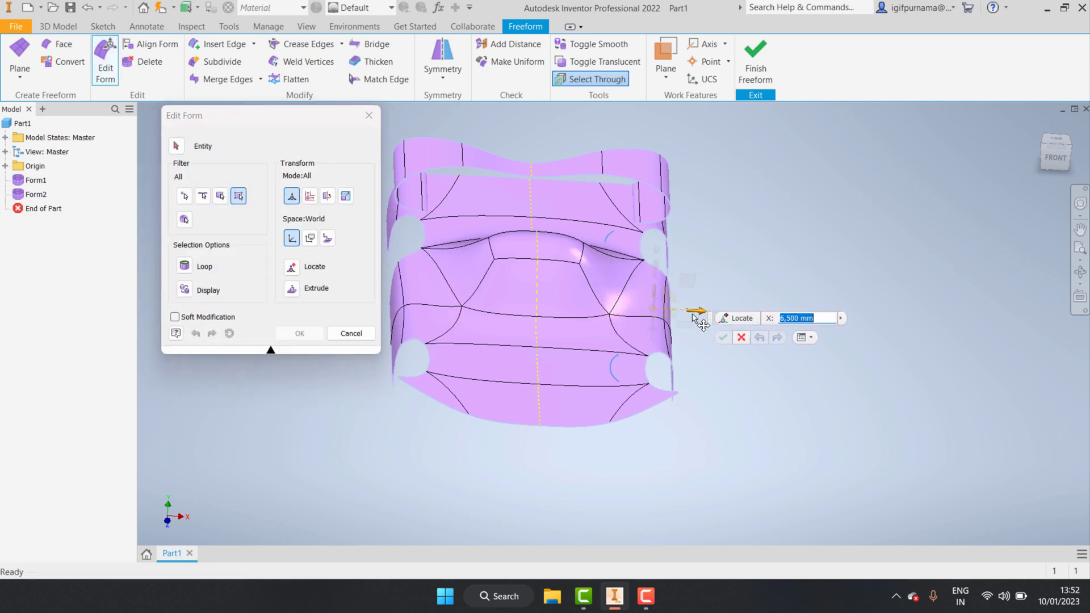
drag(694, 317, 681, 313)
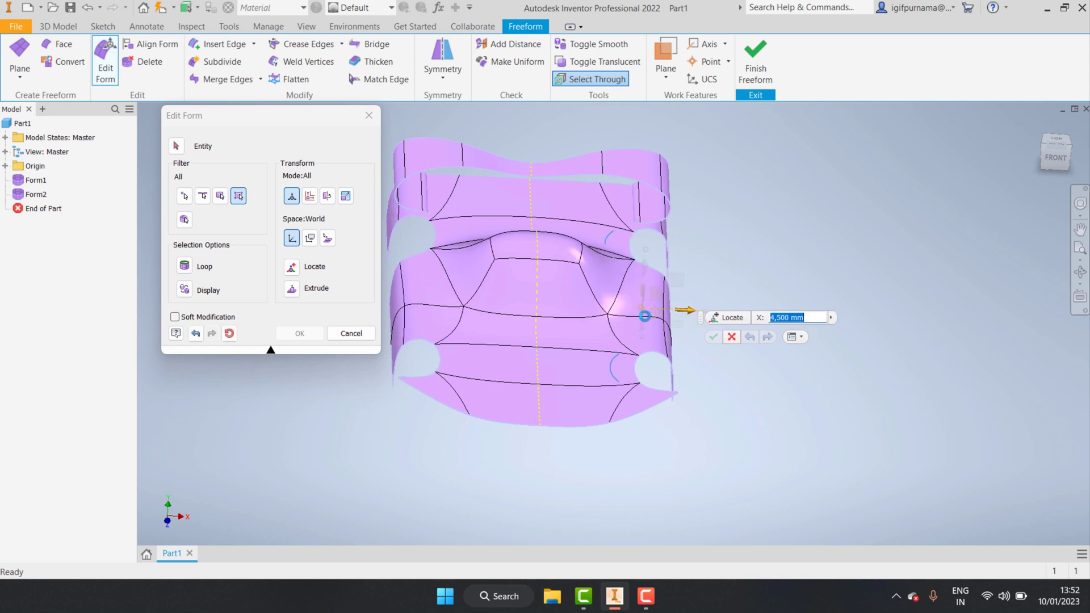
click(300, 333)
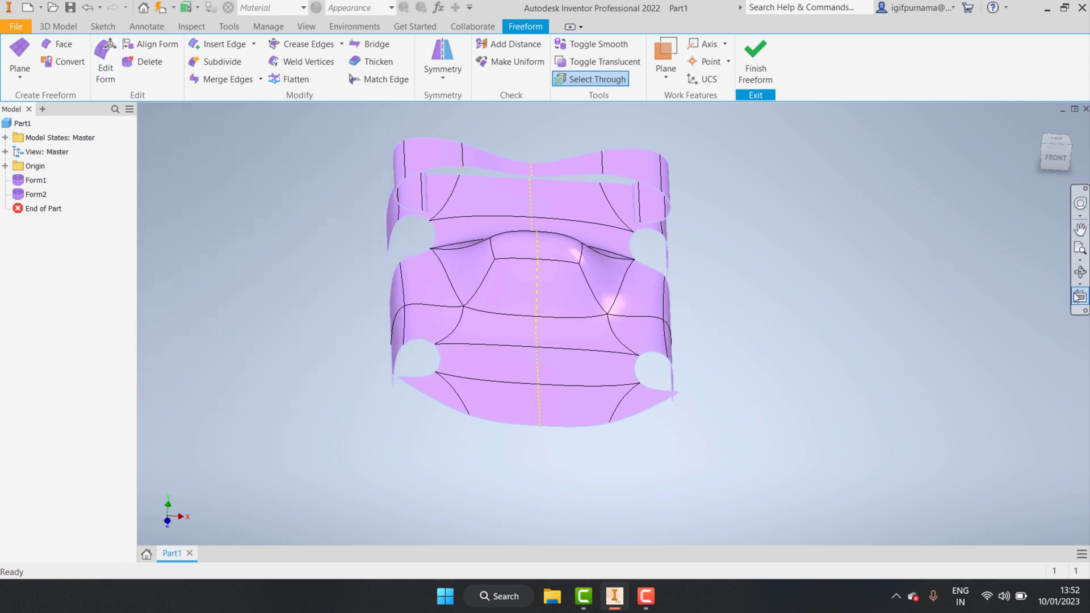
click(1080, 274)
mouse_move(638, 366)
mouse_down()
mouse_move(620, 351)
mouse_move(623, 382)
mouse_up()
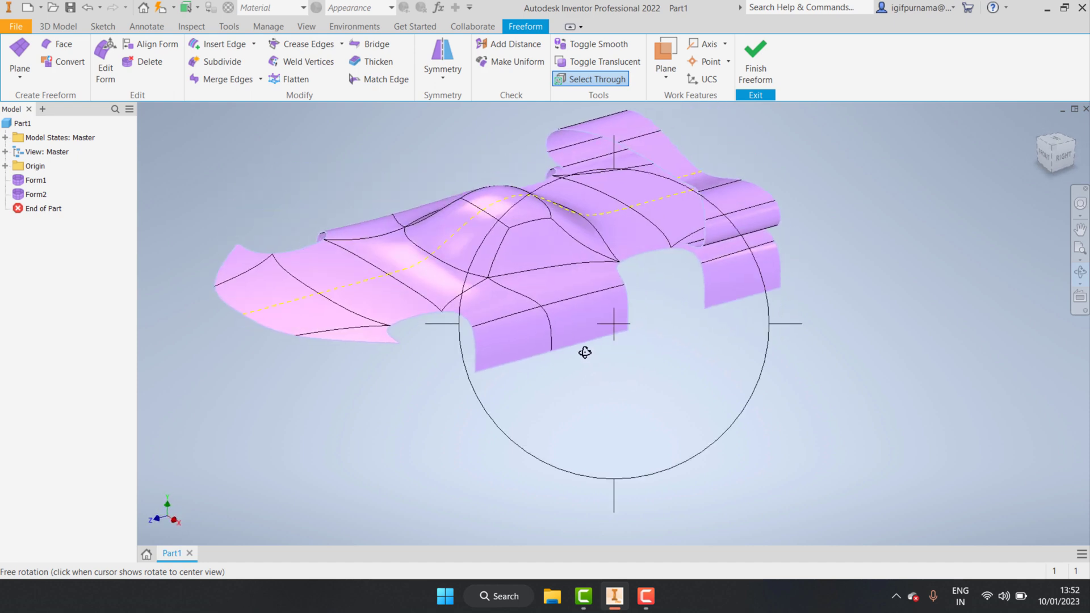
right_click(584, 350)
click(644, 350)
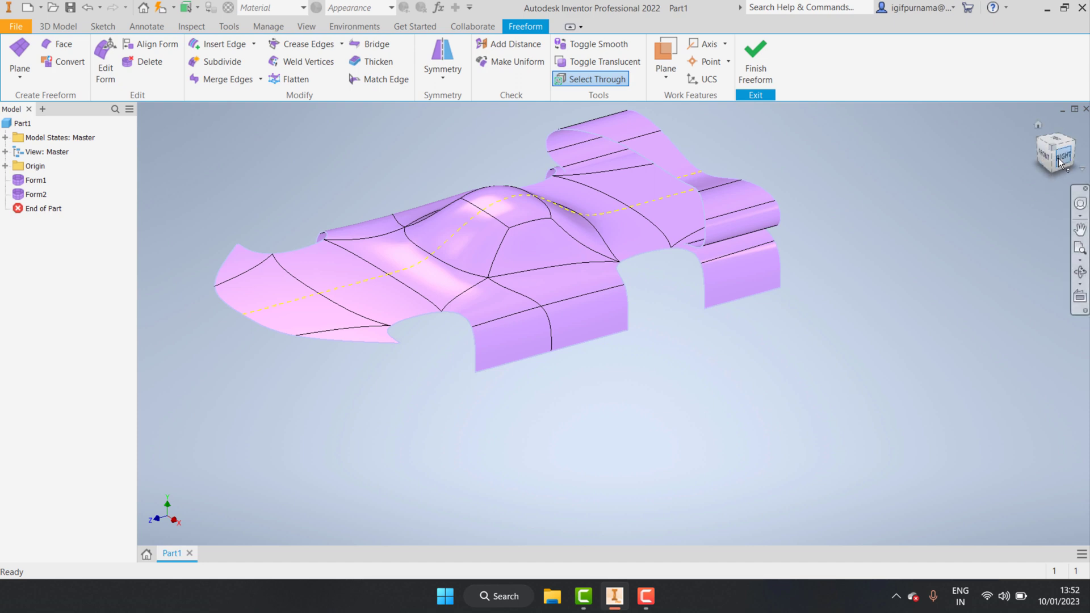
scroll(490, 355, down, 2)
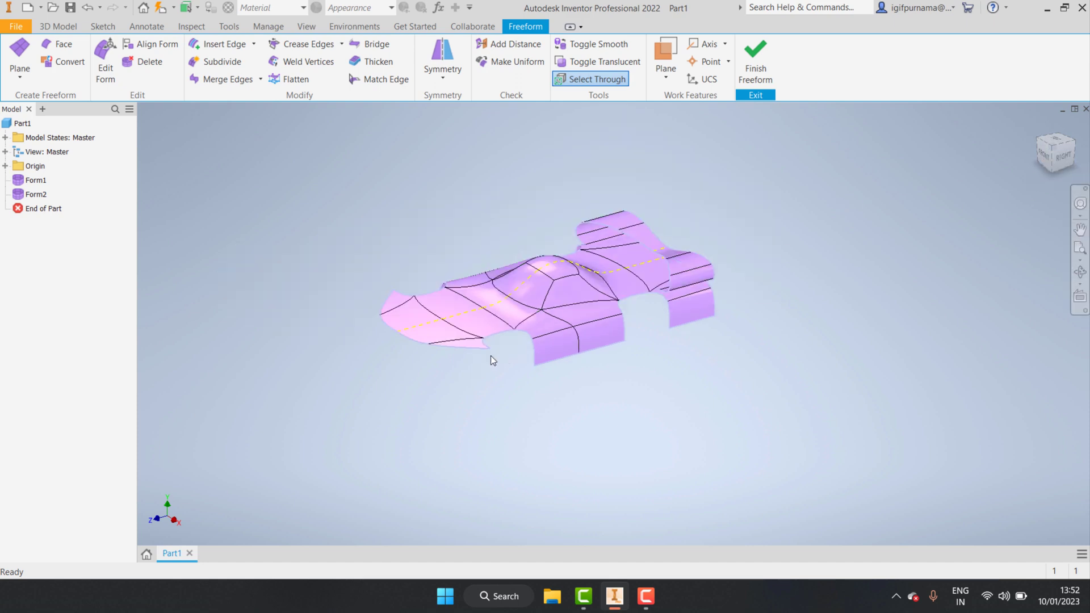
scroll(491, 355, up, 4)
click(466, 292)
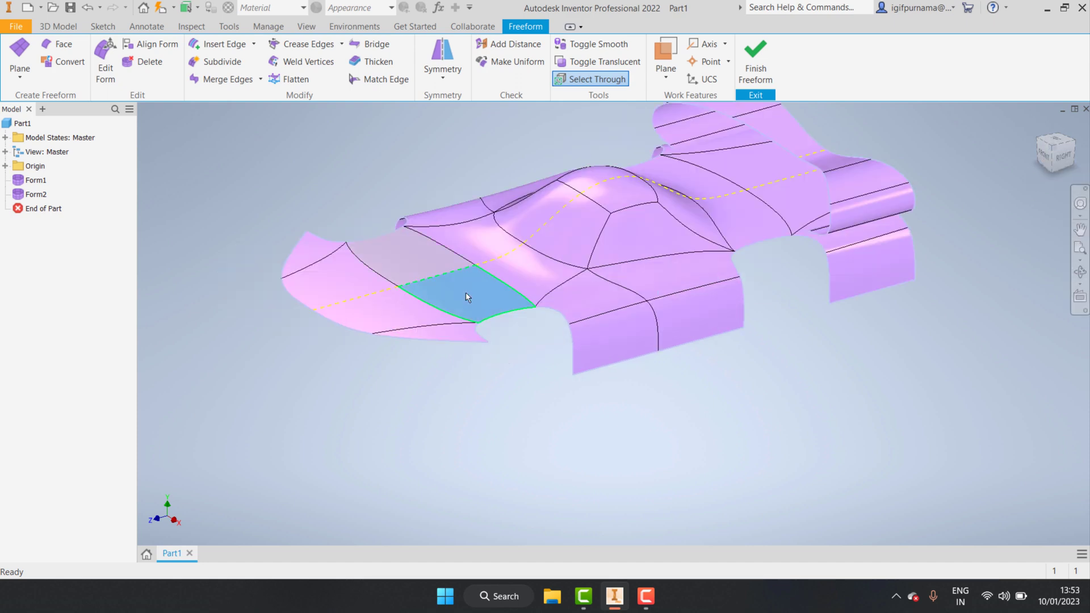
click(479, 410)
scroll(349, 295, up, 5)
scroll(349, 295, down, 2)
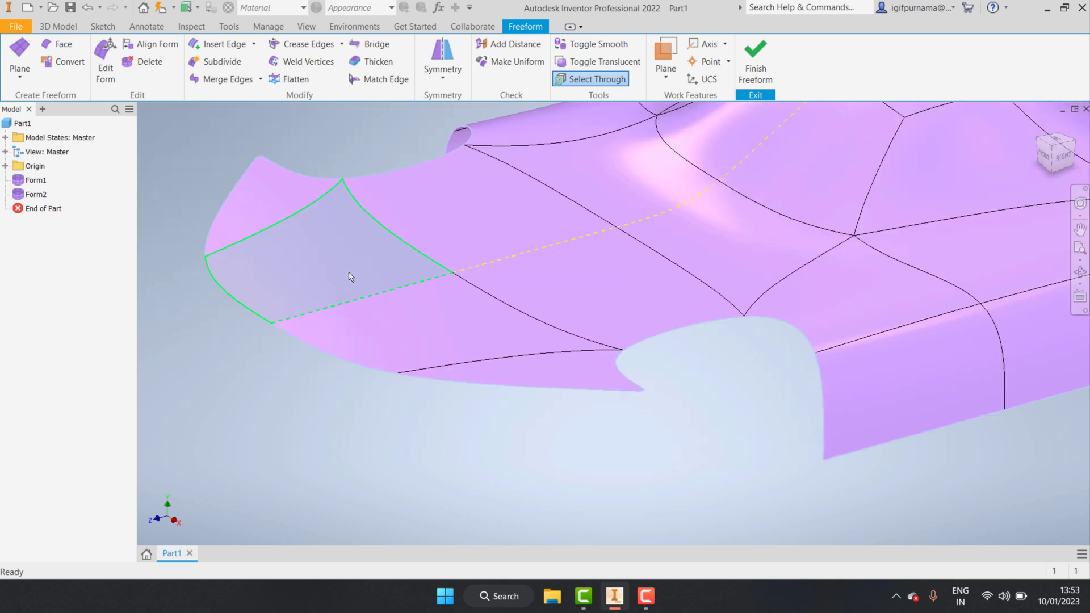
scroll(414, 331, down, 3)
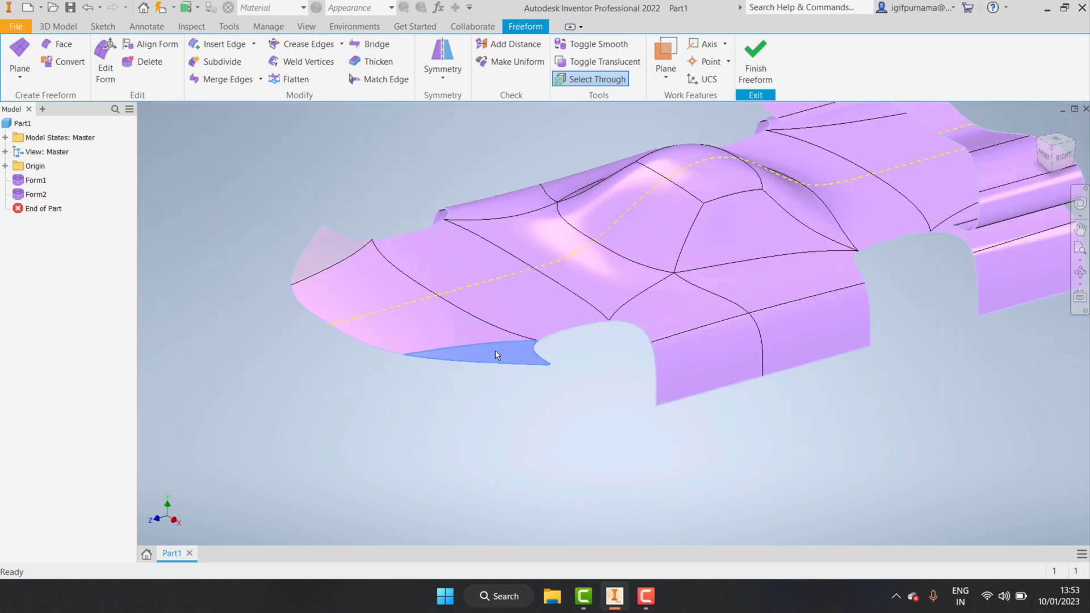
ctrl+click(379, 293)
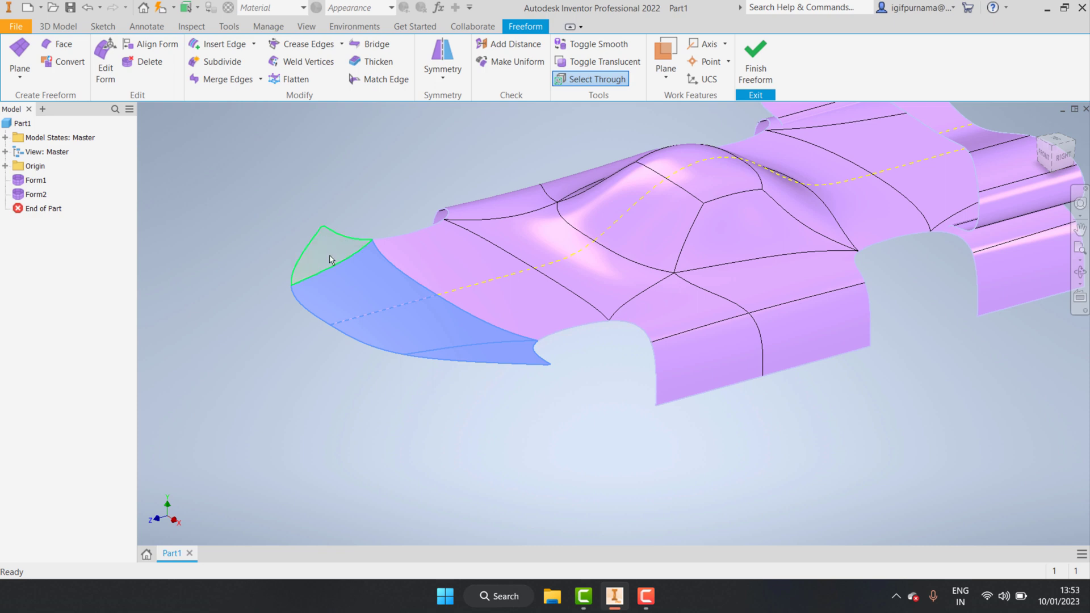
click(364, 205)
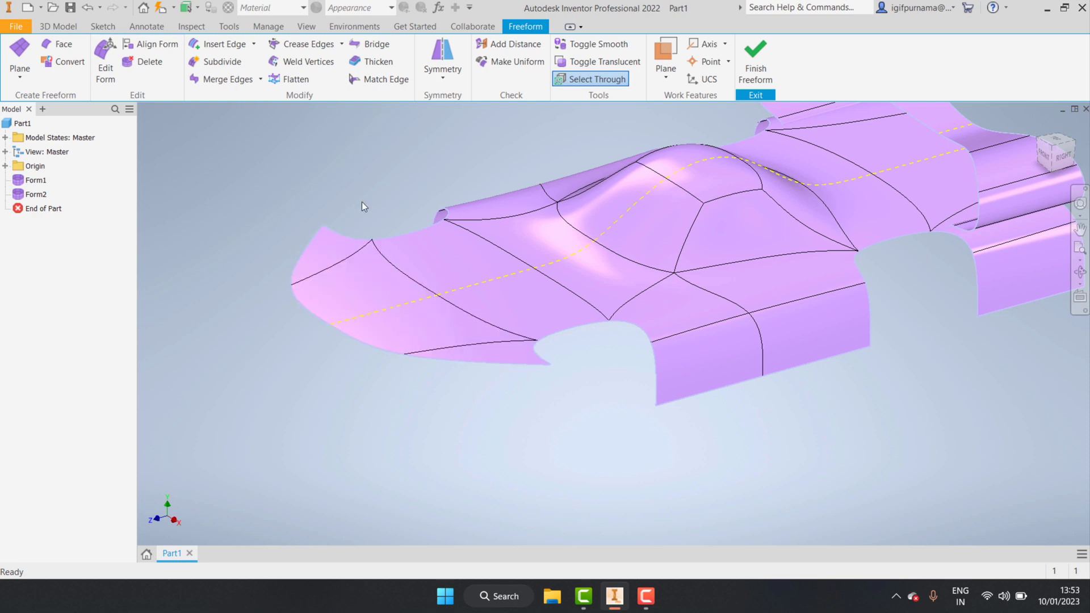
Extrude the lower front edge downward into a new skirt face.
double_click(497, 367)
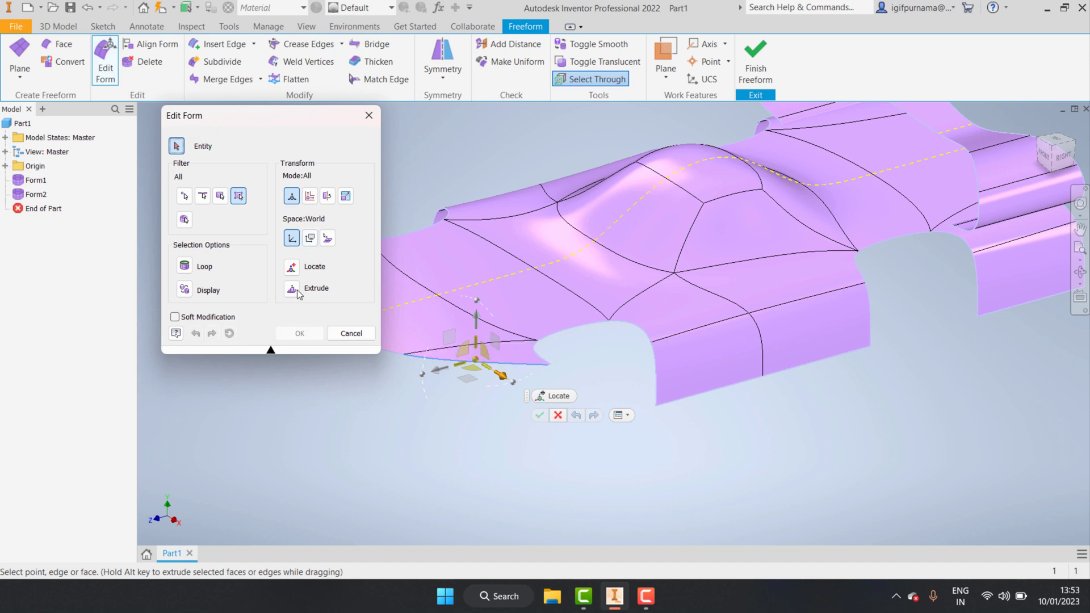
click(296, 290)
drag(477, 320, 479, 361)
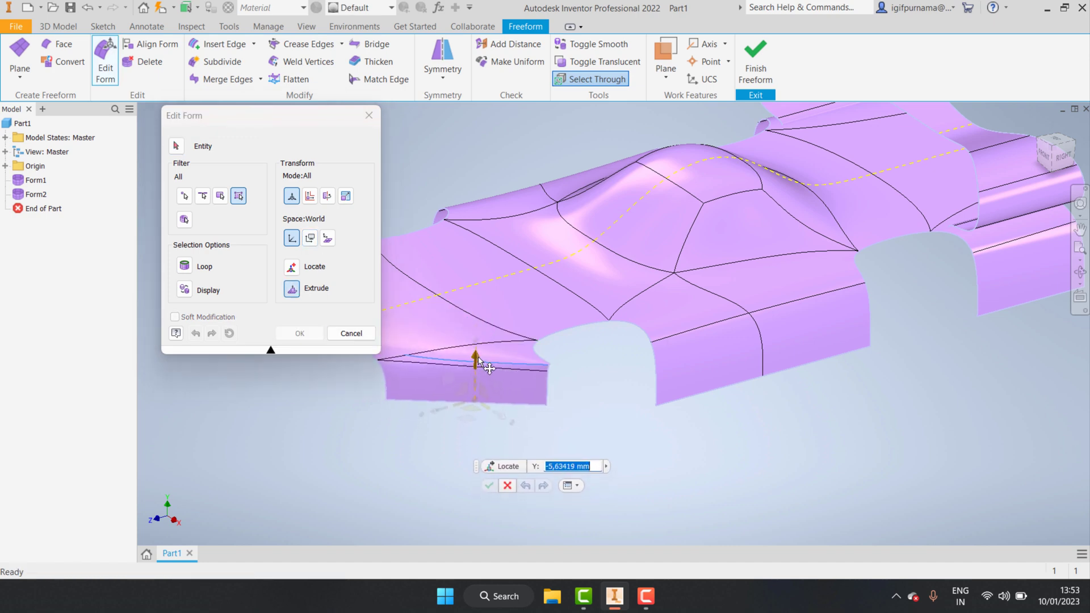
drag(478, 359, 479, 360)
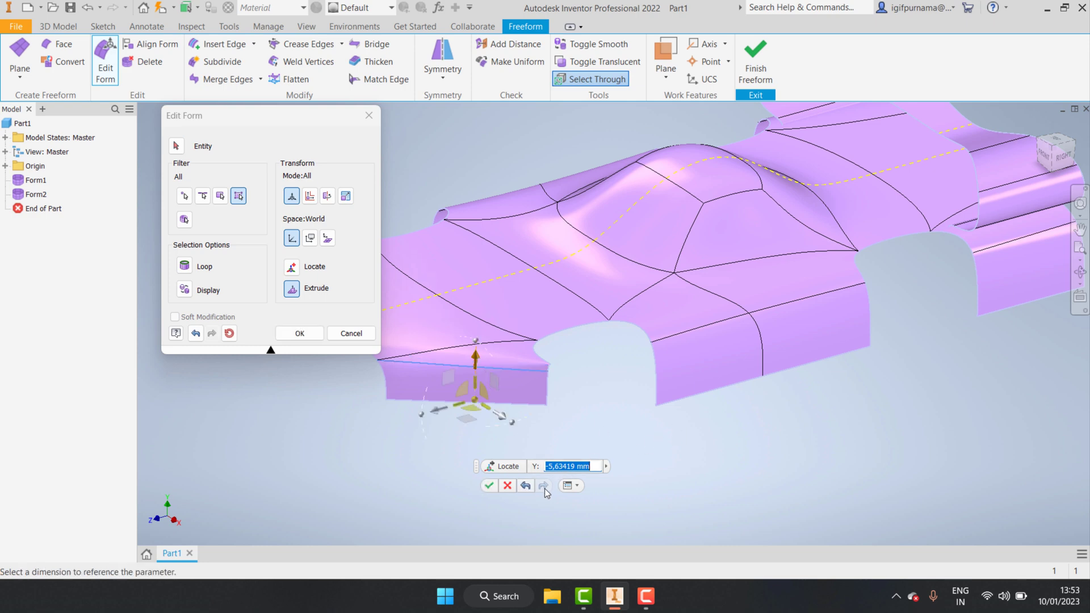
text(-5)
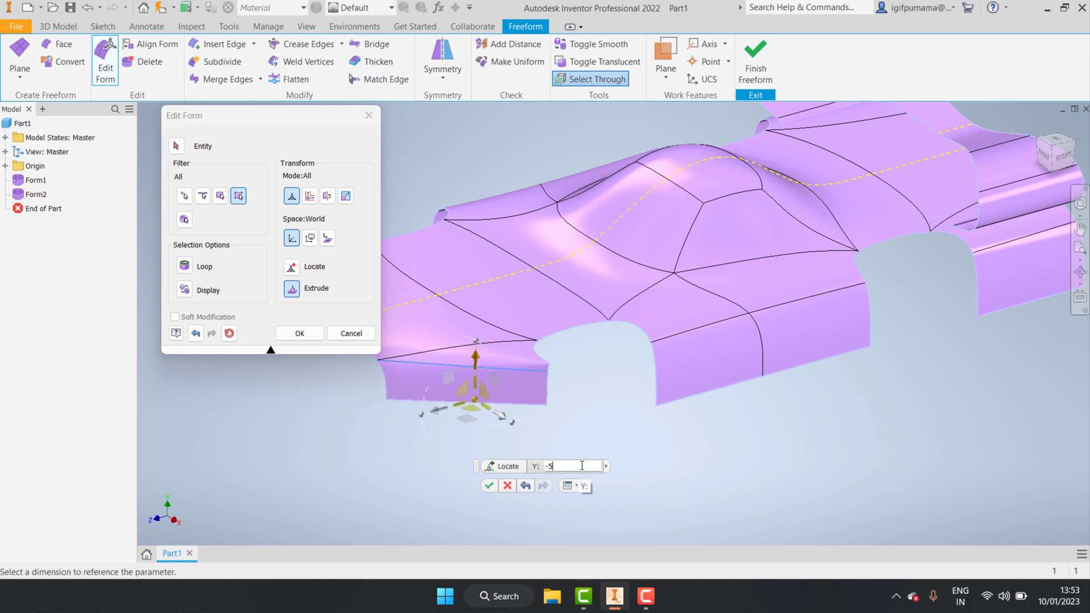
key(Return)
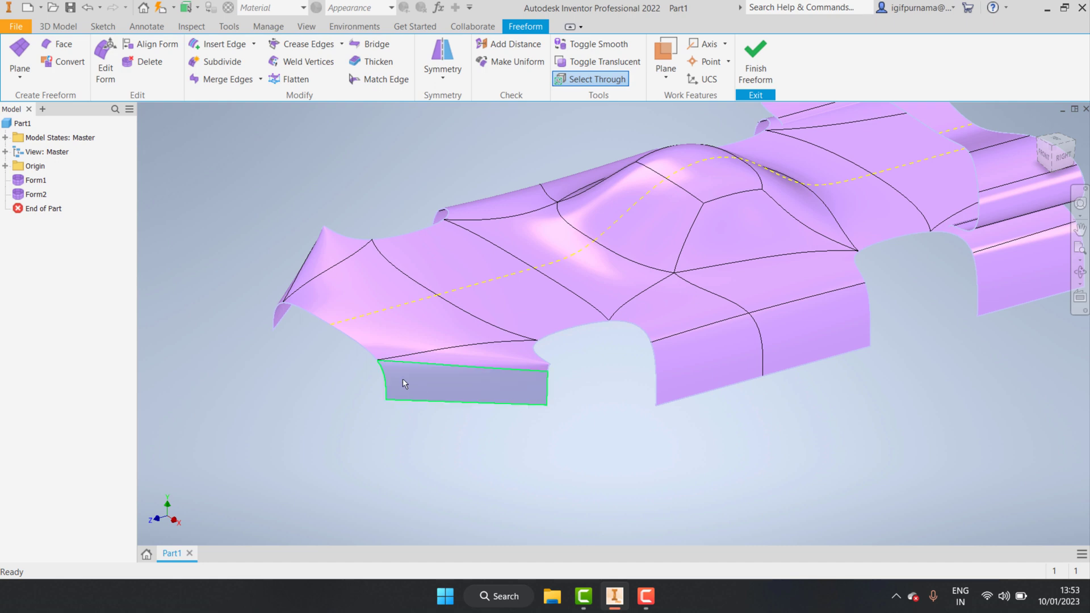
Shift the front corner vertex -4.677 mm along Y into a pointed tip.
double_click(330, 325)
middle_drag(302, 337, 470, 398)
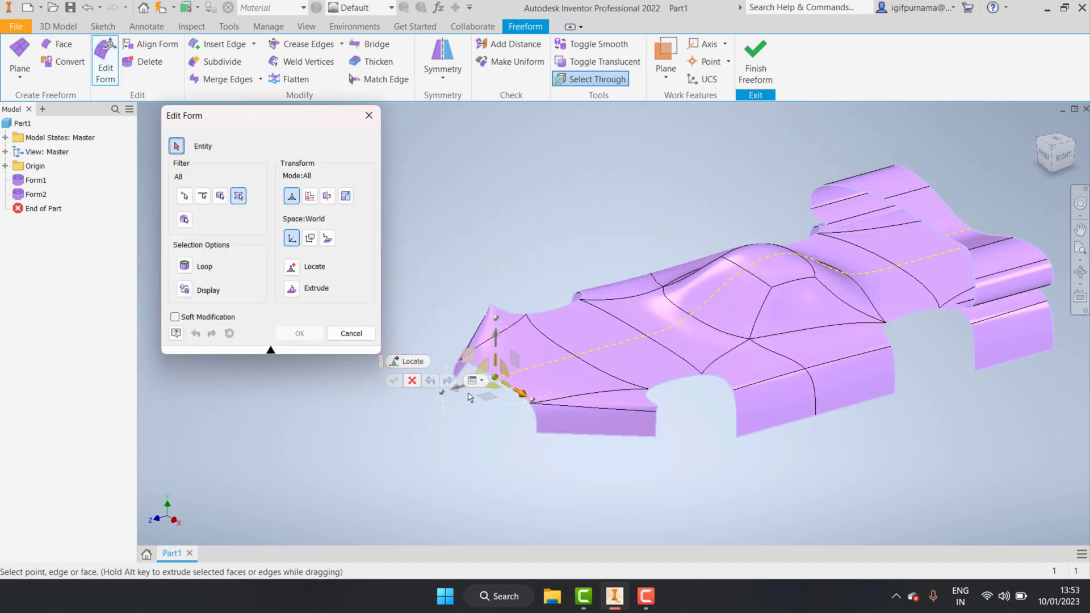
scroll(579, 362, down, 4)
scroll(548, 360, up, 2)
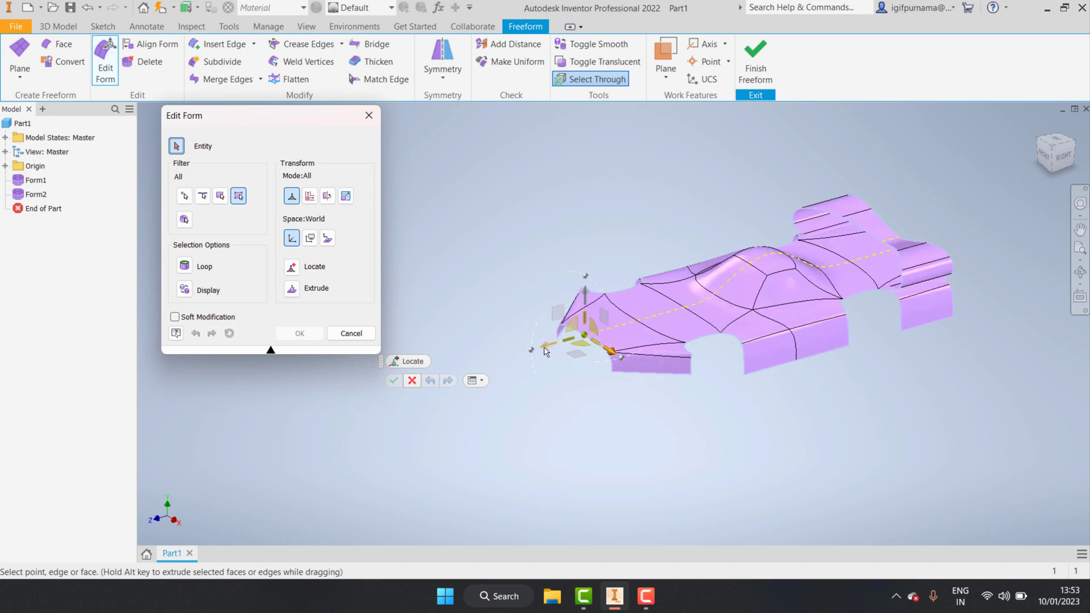
drag(545, 352, 559, 350)
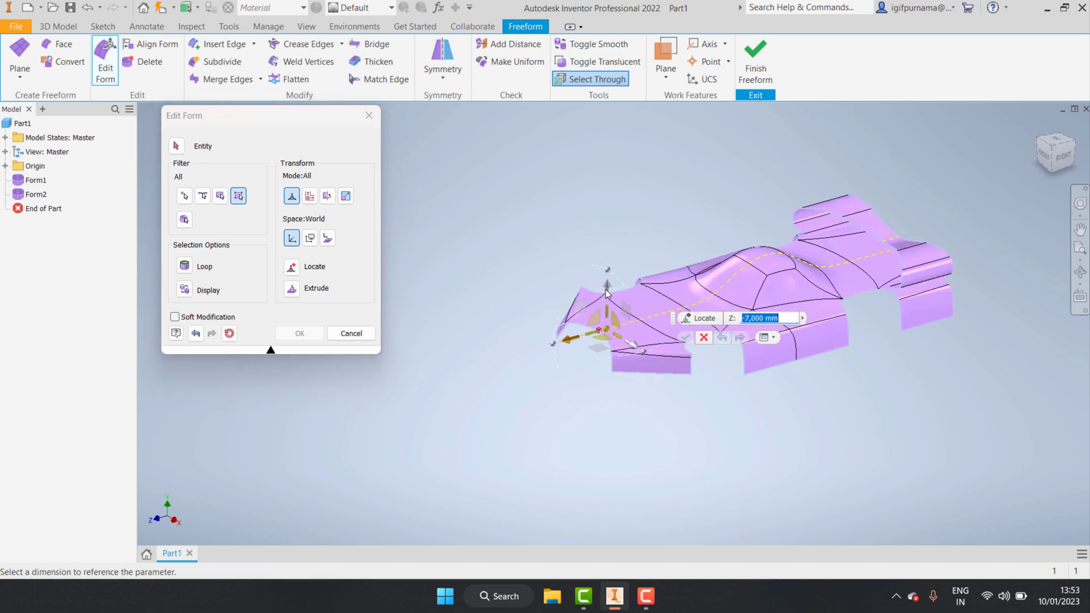
mouse_move(607, 293)
mouse_down()
mouse_move(612, 309)
mouse_move(549, 376)
mouse_up()
scroll(614, 326, up, 2)
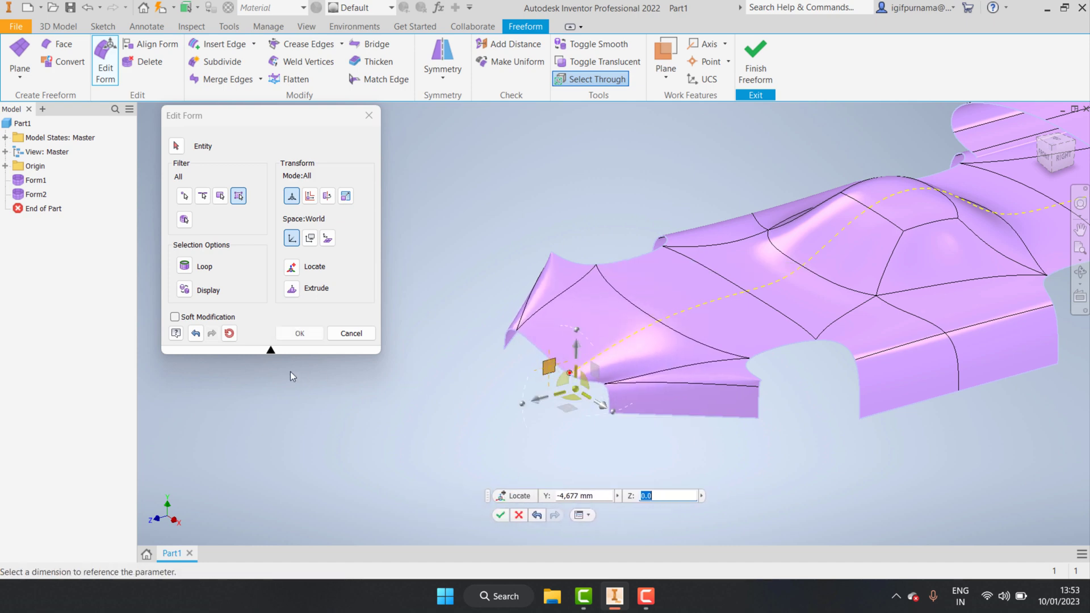
click(300, 333)
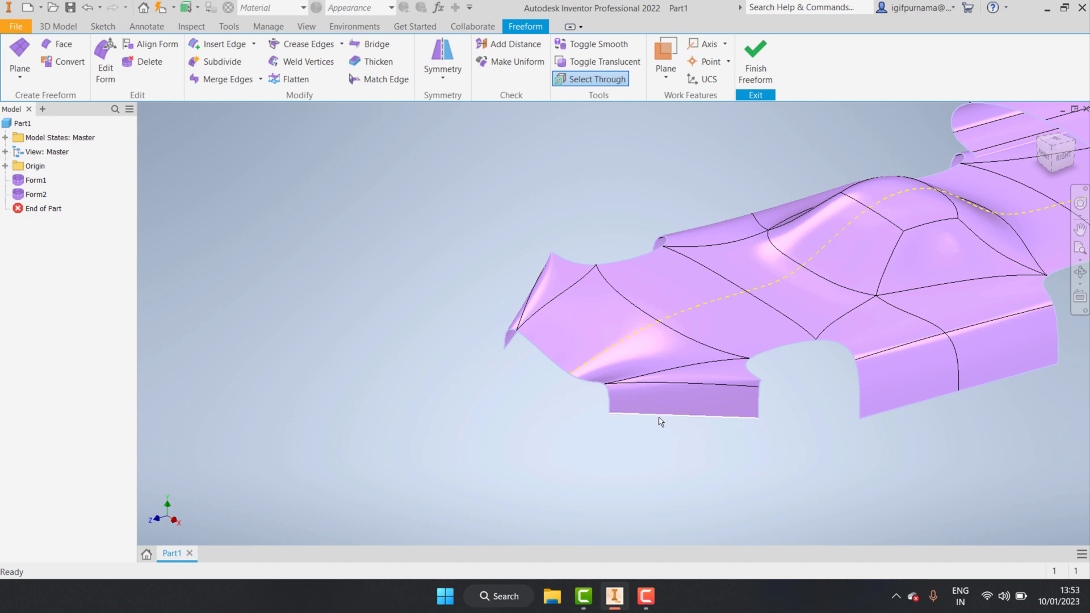
scroll(632, 424, down, 2)
scroll(633, 424, up, 3)
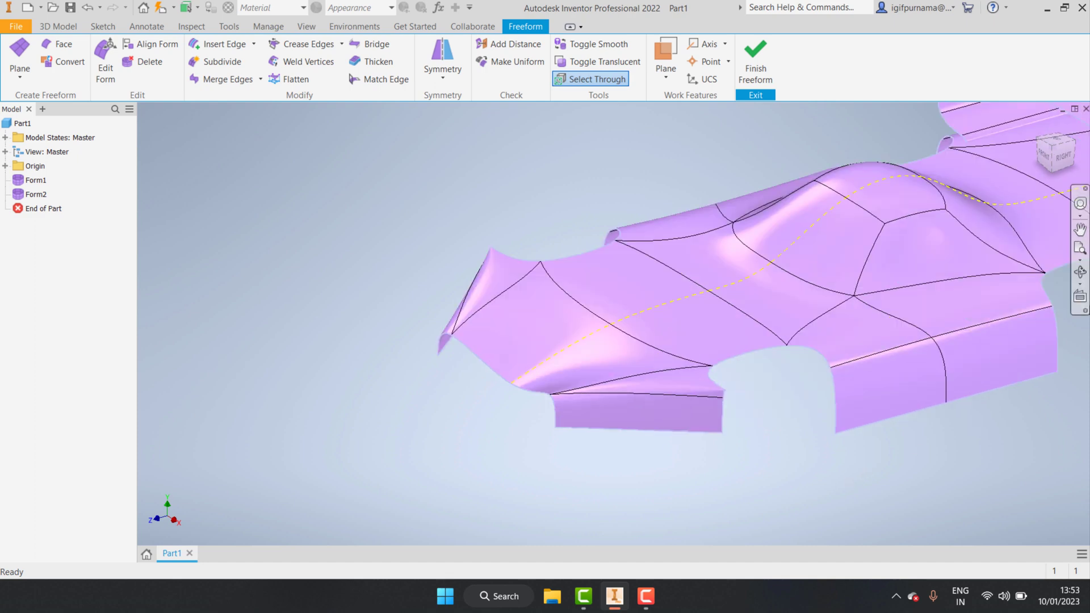
Orbit and turn the view to face the car's front.
click(1086, 279)
mouse_move(718, 389)
mouse_down()
mouse_move(783, 392)
mouse_move(731, 404)
mouse_move(703, 425)
mouse_move(747, 397)
mouse_up()
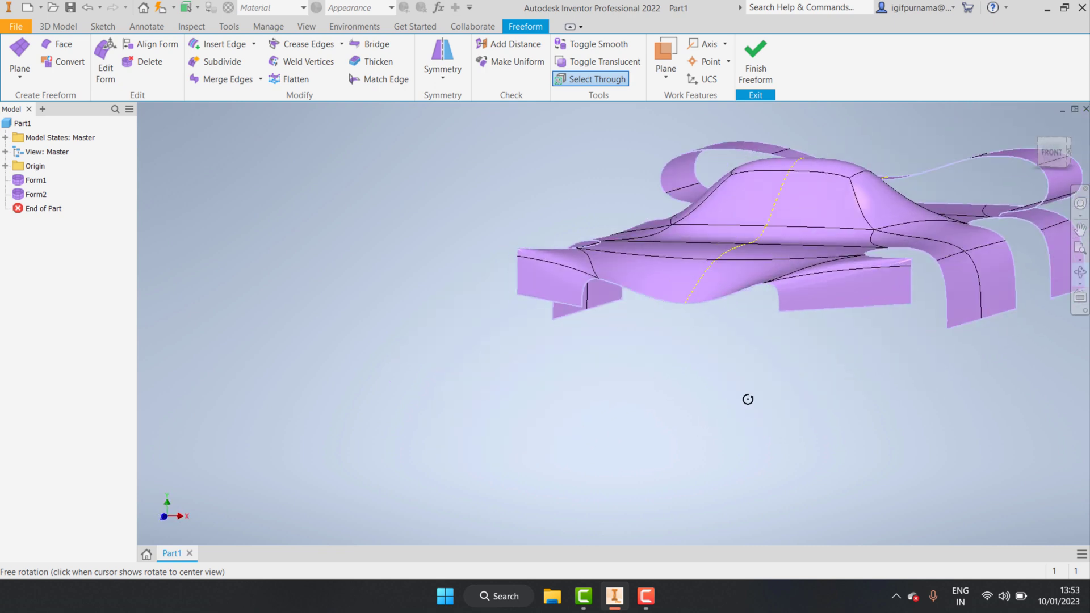
right_click(747, 347)
click(788, 345)
click(1051, 155)
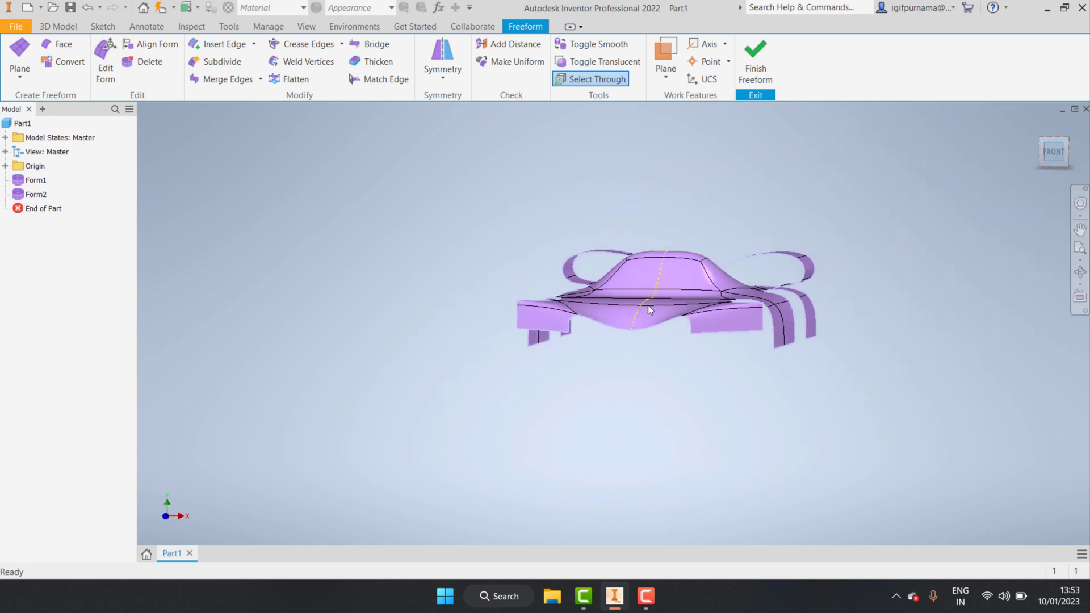
scroll(613, 343, down, 3)
scroll(693, 355, down, 3)
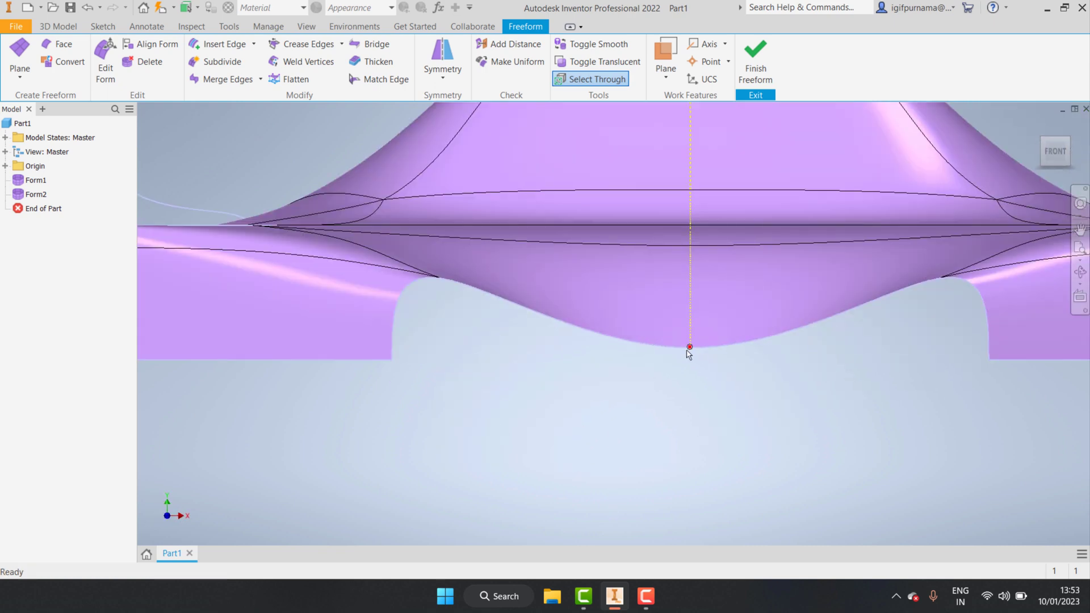
Raise the front edge's centre vertex 3.42498 mm along Y and commit.
double_click(689, 349)
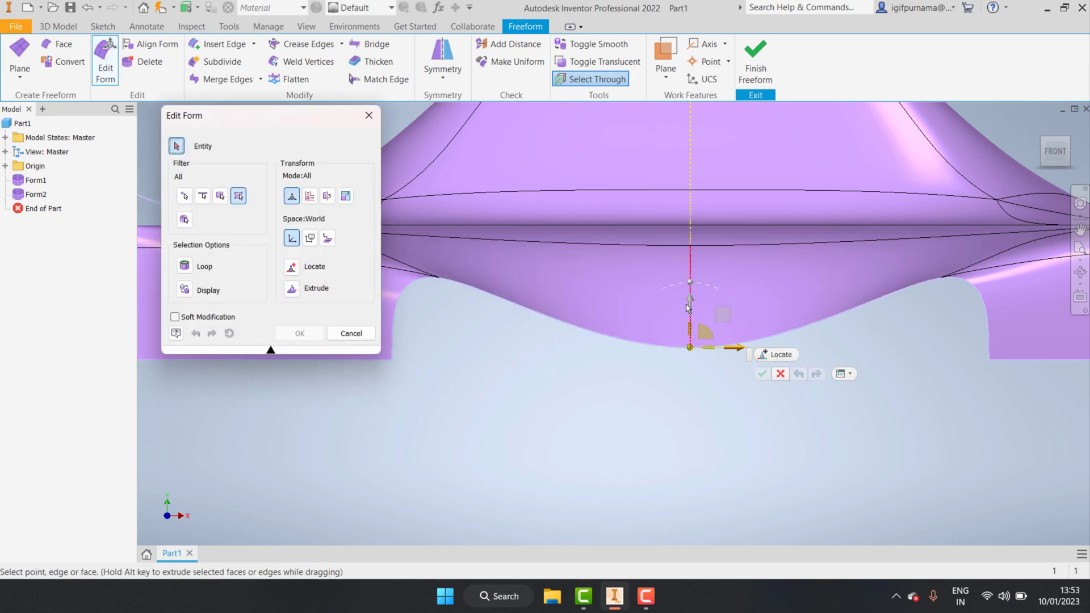
drag(692, 304, 695, 219)
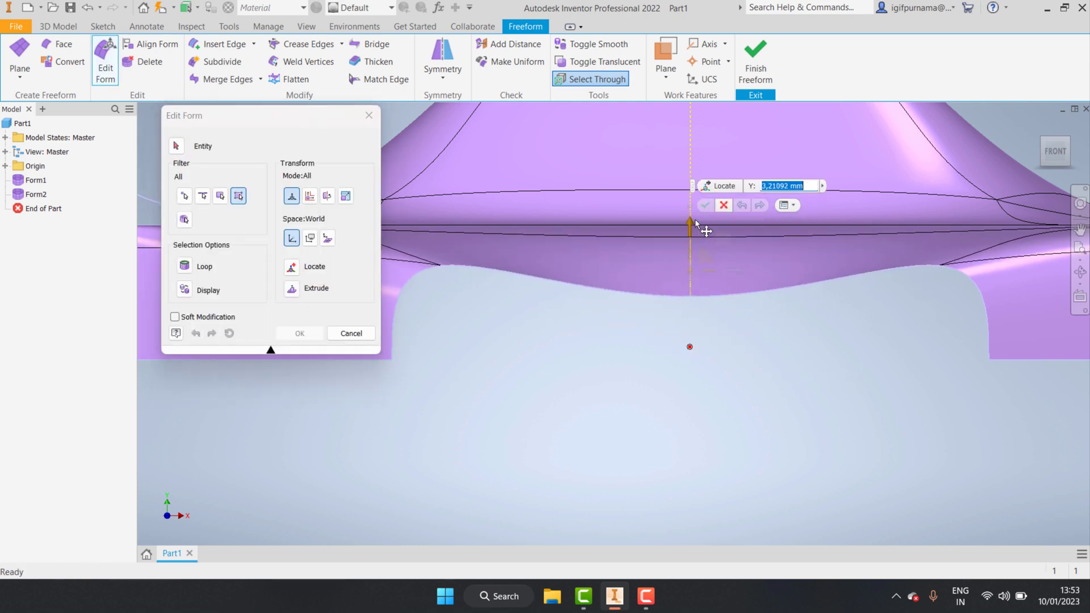
scroll(686, 362, up, 5)
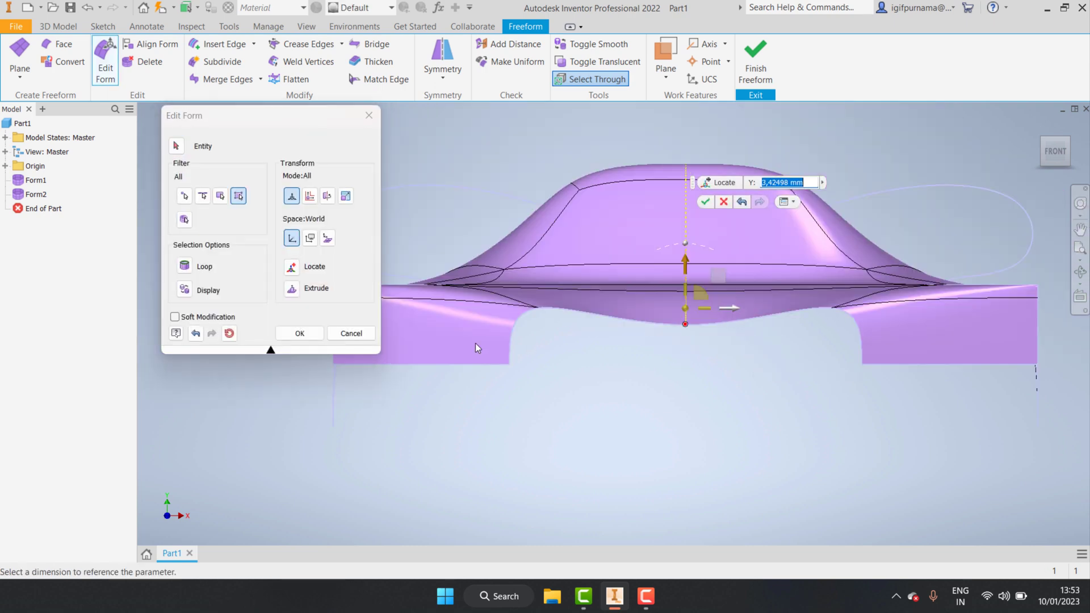
click(300, 334)
scroll(556, 386, up, 5)
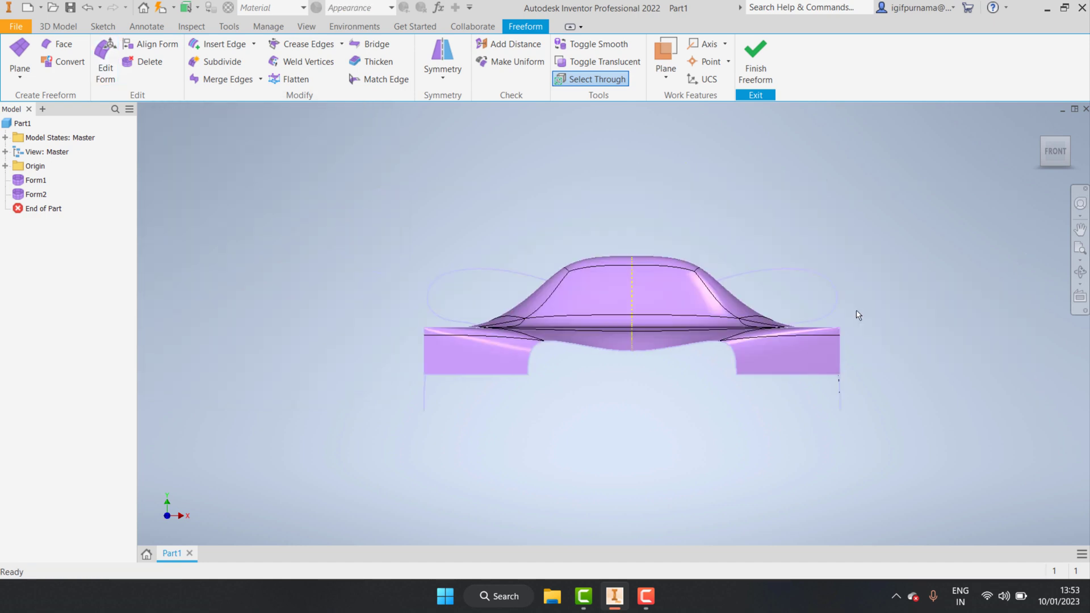
click(1081, 274)
mouse_move(631, 369)
mouse_down()
mouse_move(647, 384)
mouse_move(627, 347)
mouse_move(637, 372)
mouse_move(616, 359)
mouse_move(620, 381)
mouse_move(652, 384)
mouse_move(577, 375)
mouse_move(597, 379)
mouse_move(596, 360)
mouse_move(605, 385)
mouse_up()
Lift the flat rectangular hood patch upward along Y above the body.
right_click(604, 374)
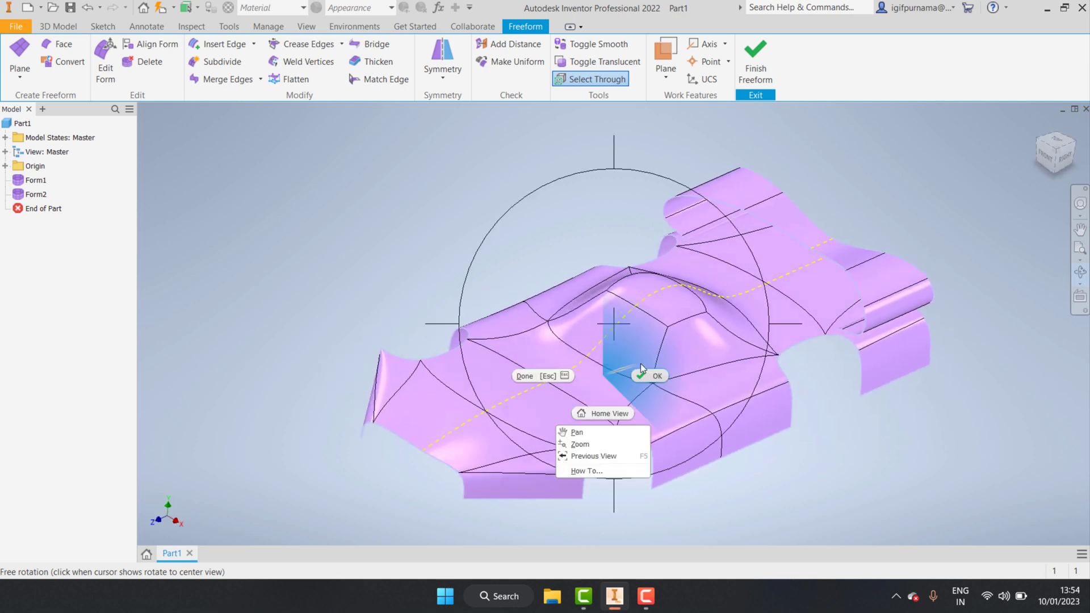
click(650, 375)
click(543, 402)
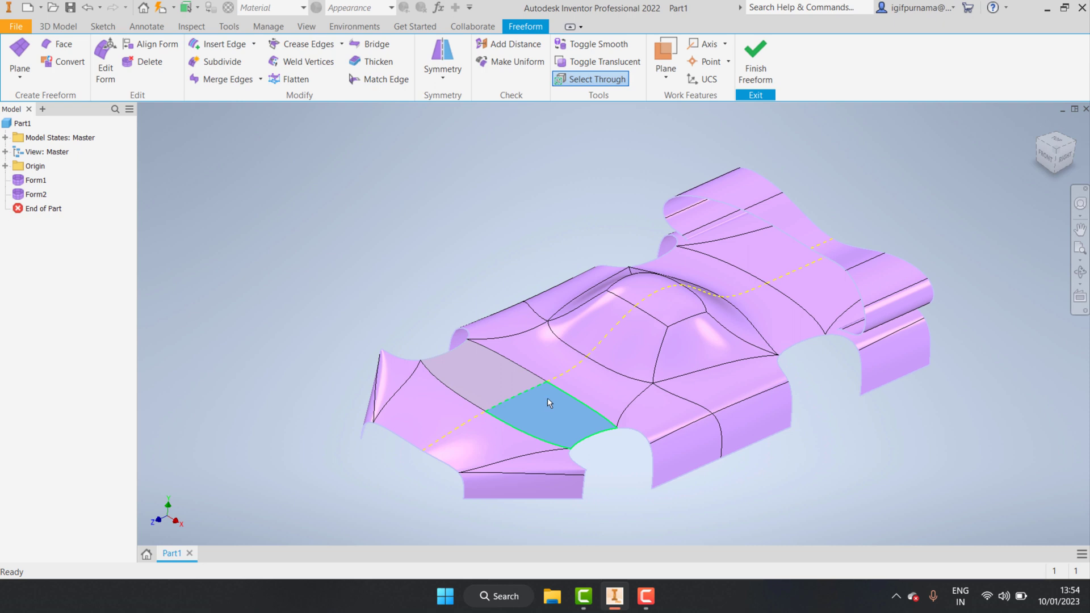
double_click(549, 401)
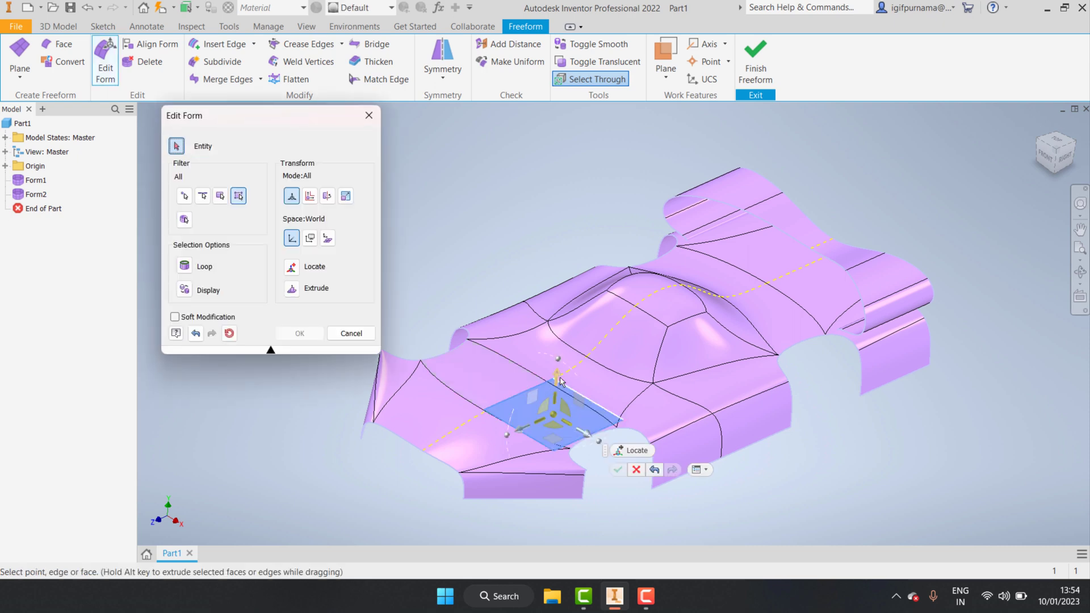
drag(558, 378, 559, 326)
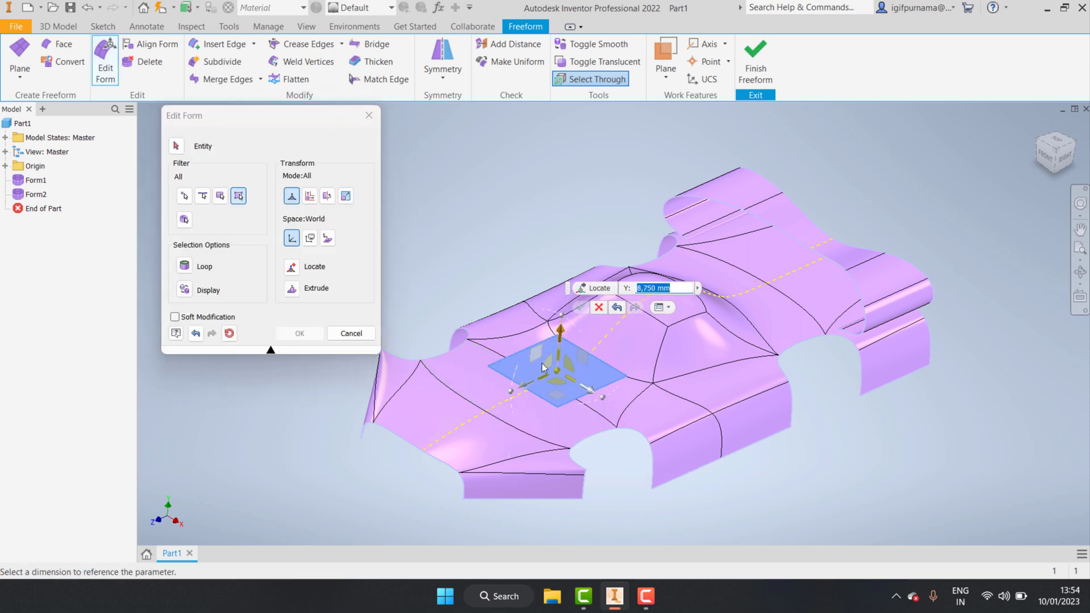
click(1081, 273)
drag(693, 348, 710, 346)
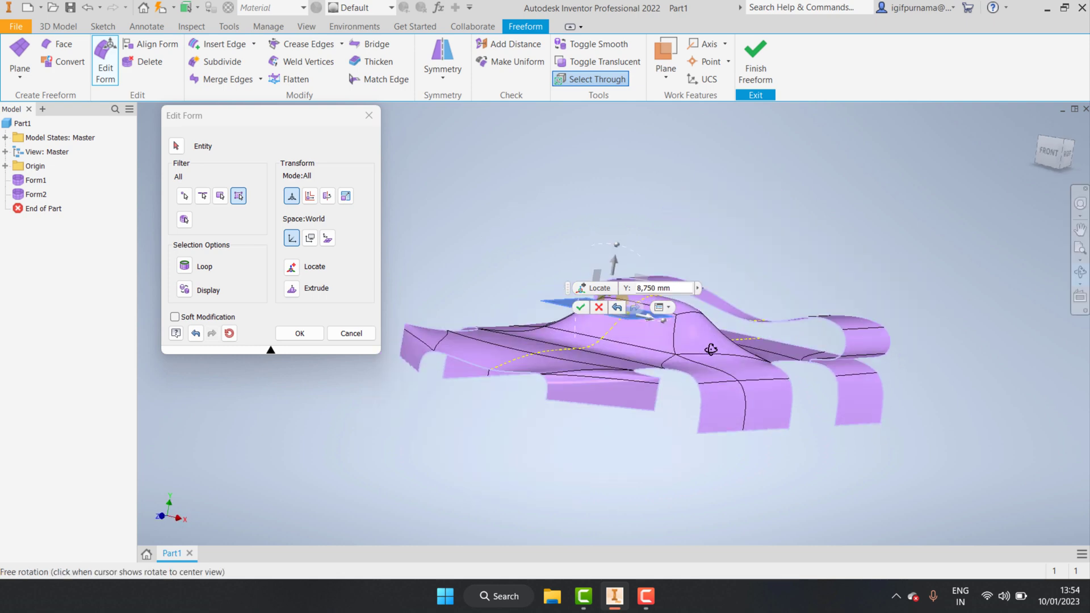
right_click(712, 344)
click(750, 330)
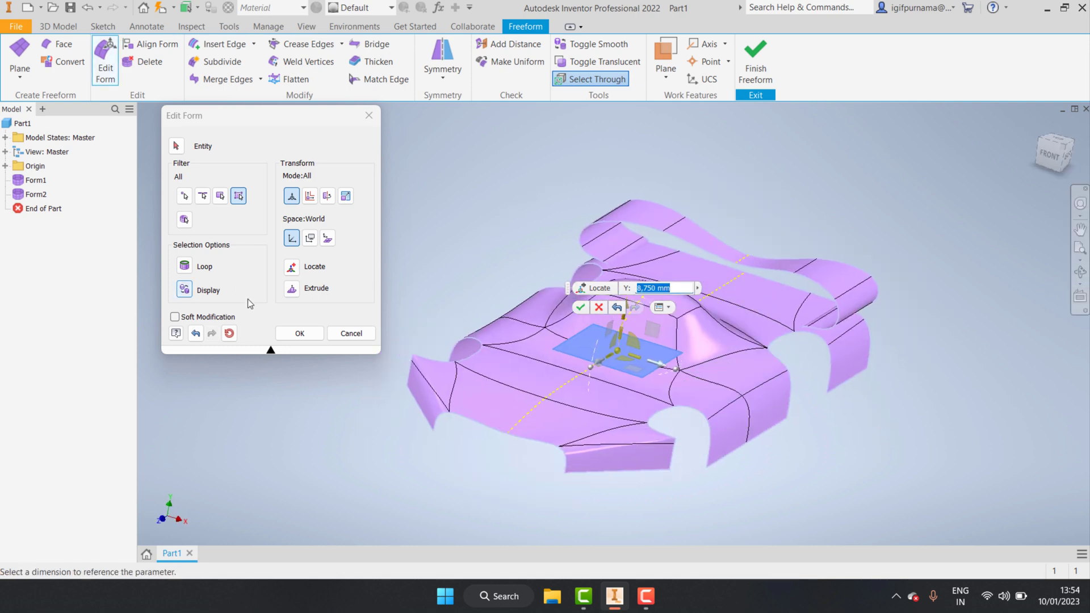
click(289, 335)
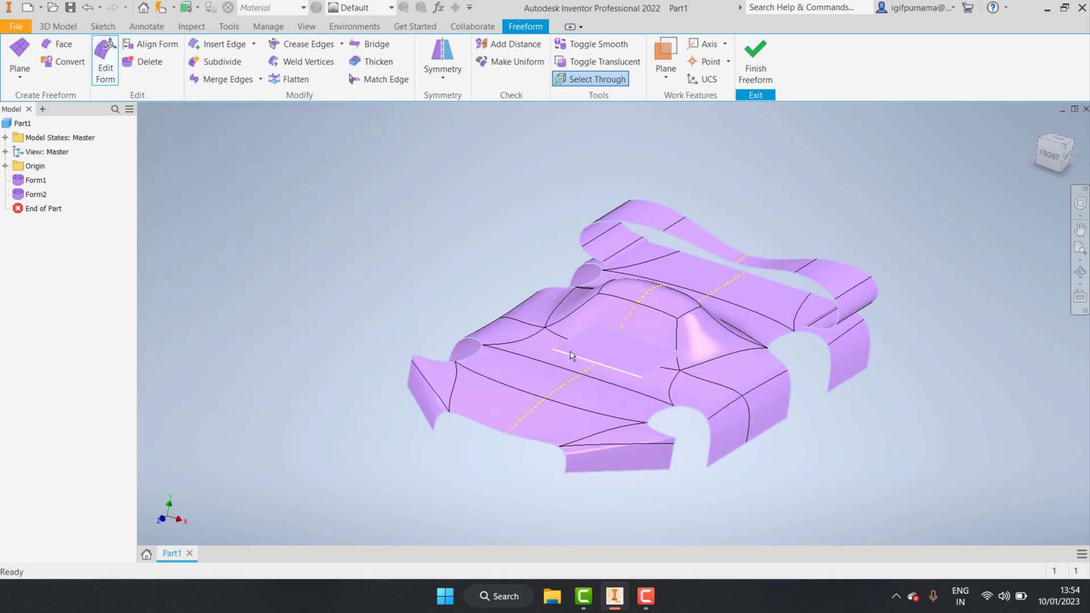
Scale the lifted patch down to about 0.484583 and commit it.
double_click(606, 342)
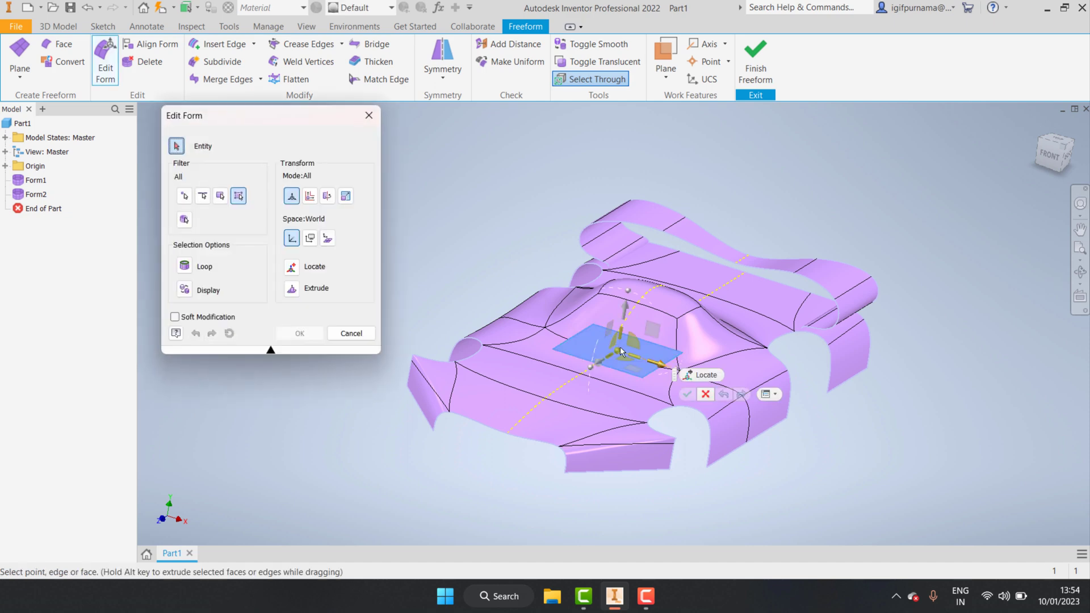
mouse_move(619, 354)
mouse_down()
mouse_move(603, 346)
mouse_move(586, 380)
mouse_up()
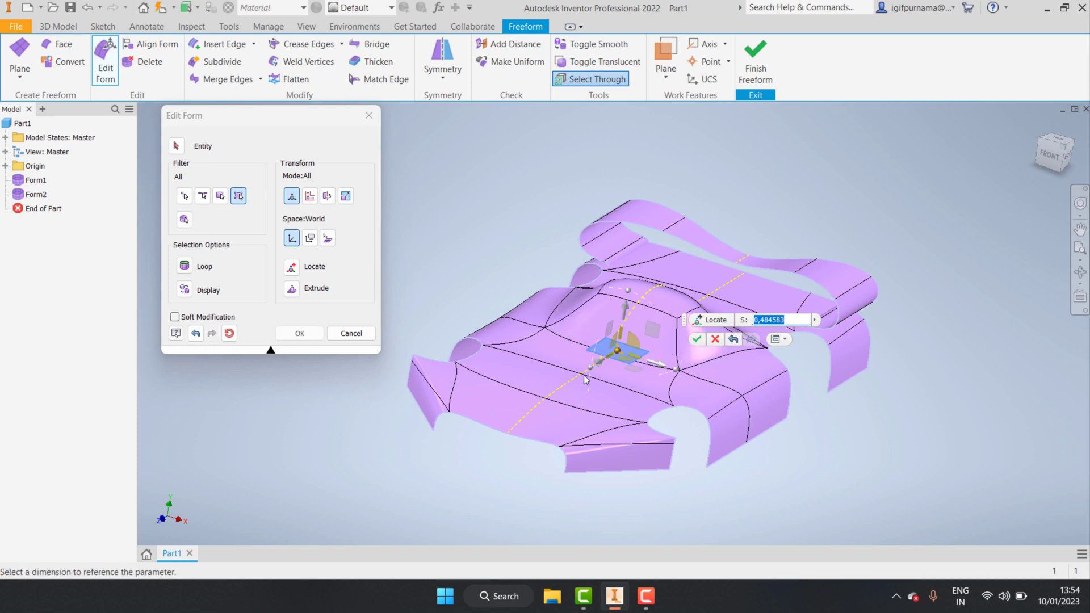
click(299, 333)
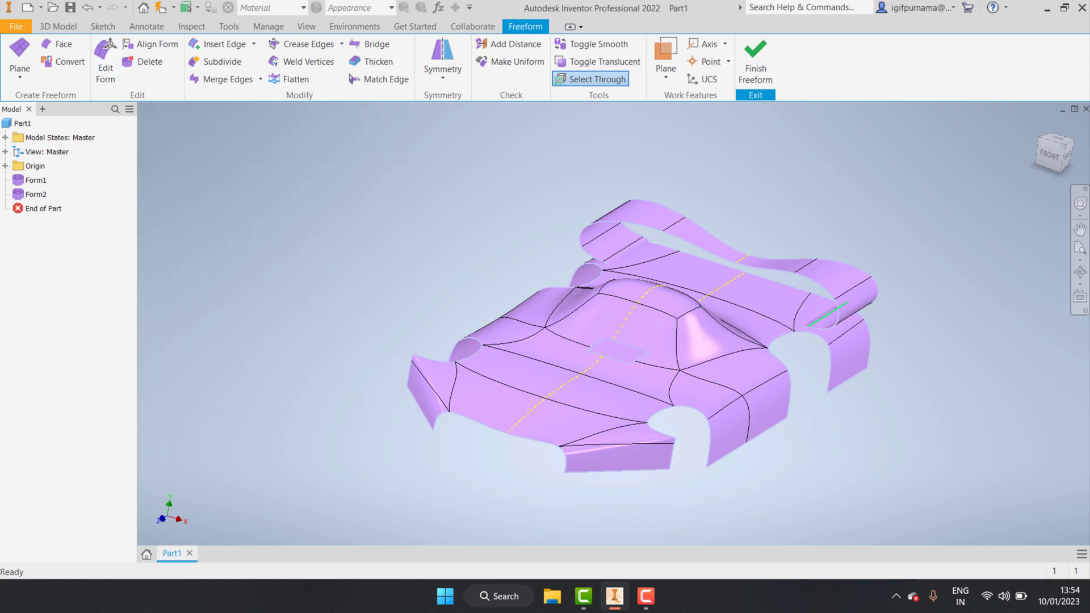
click(1082, 277)
mouse_move(717, 343)
mouse_down()
mouse_move(698, 365)
mouse_move(725, 324)
mouse_move(726, 372)
mouse_up()
right_click(726, 364)
click(778, 311)
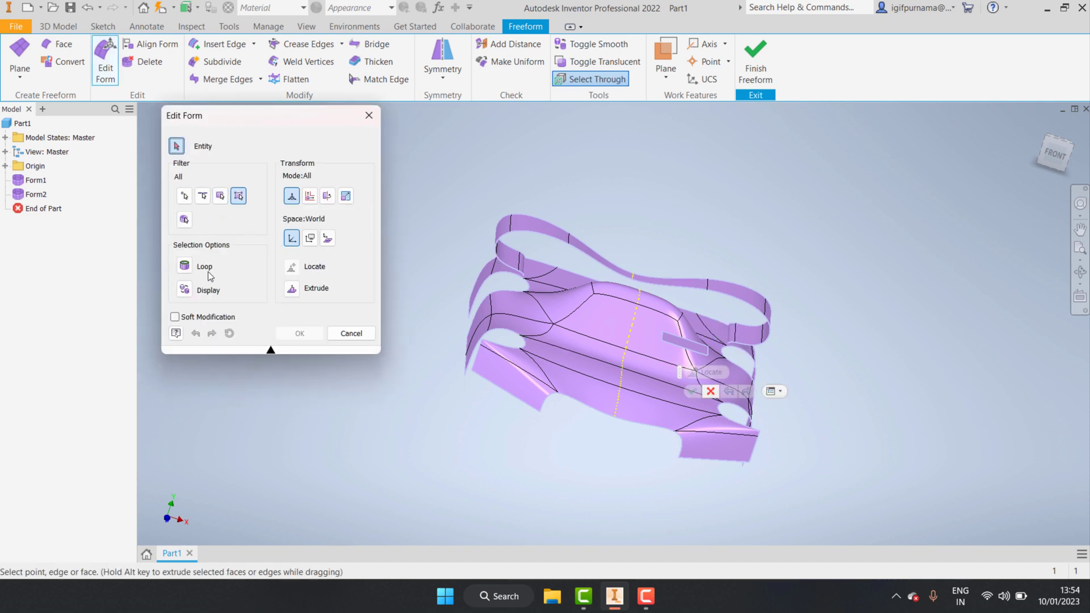
With the Body filter, move the patch to X 14.750 mm and Y -7.000 mm.
click(193, 220)
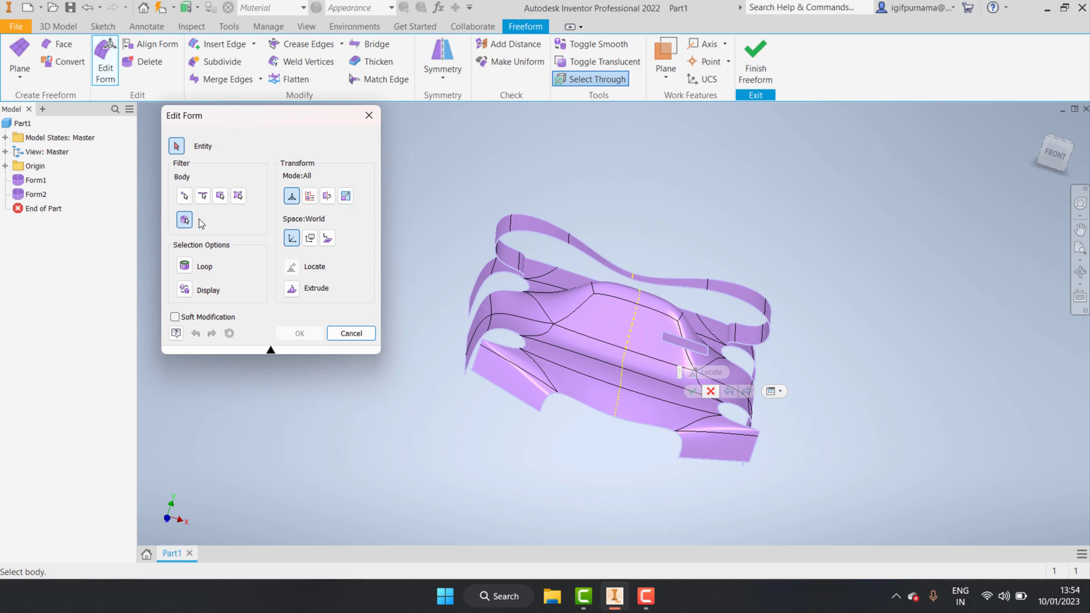
click(692, 347)
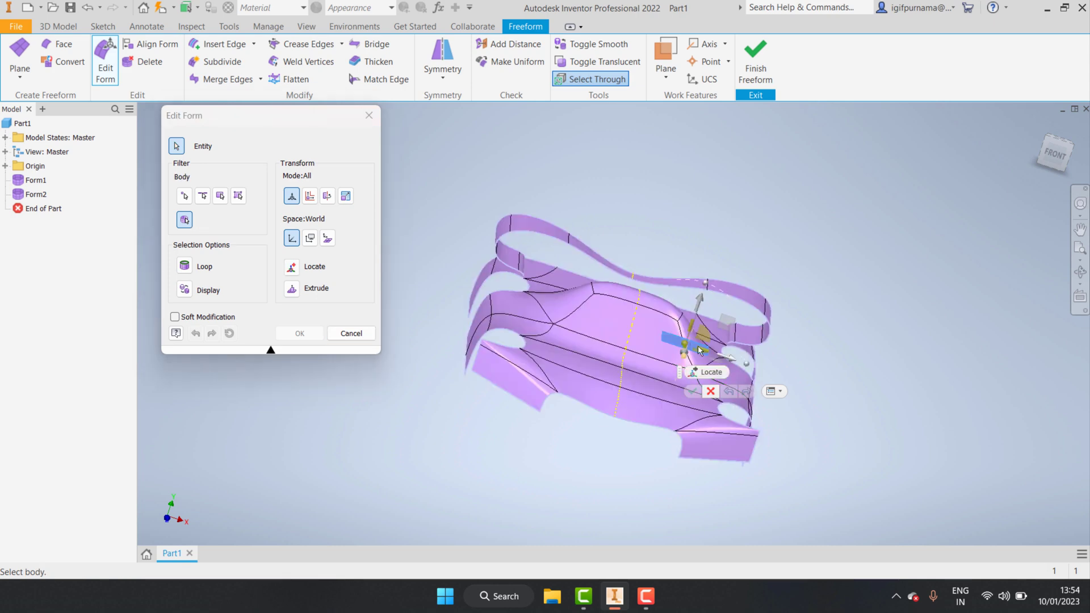
drag(781, 377, 807, 381)
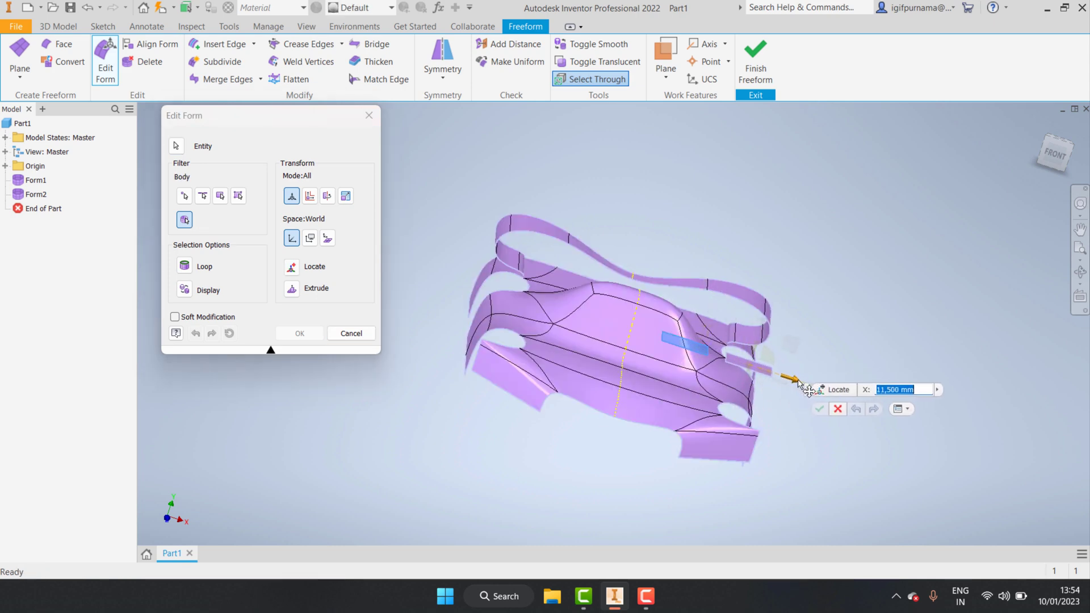
click(1053, 164)
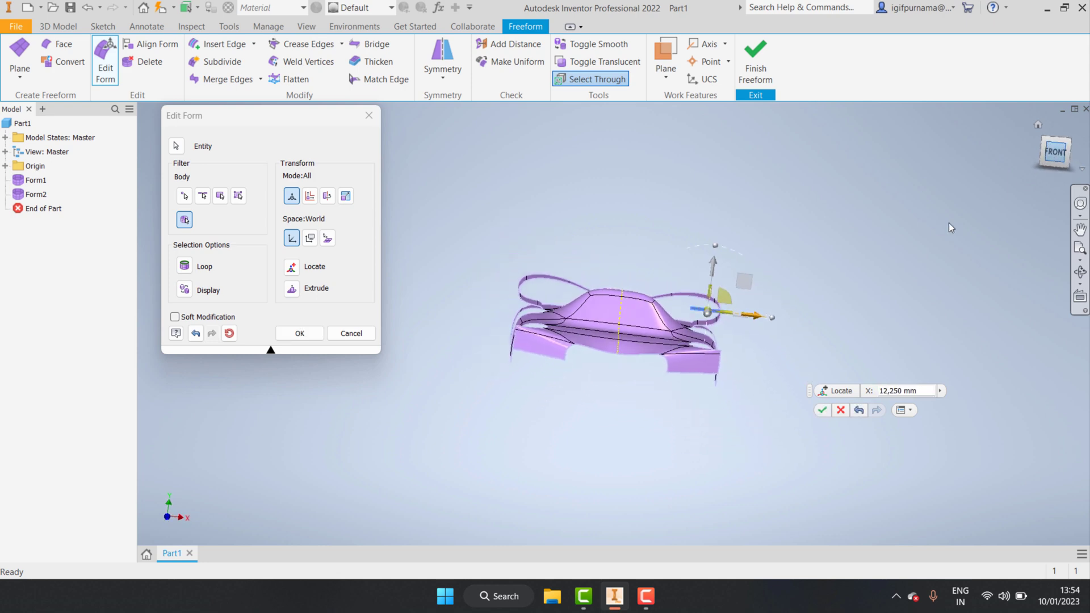
drag(721, 288, 738, 288)
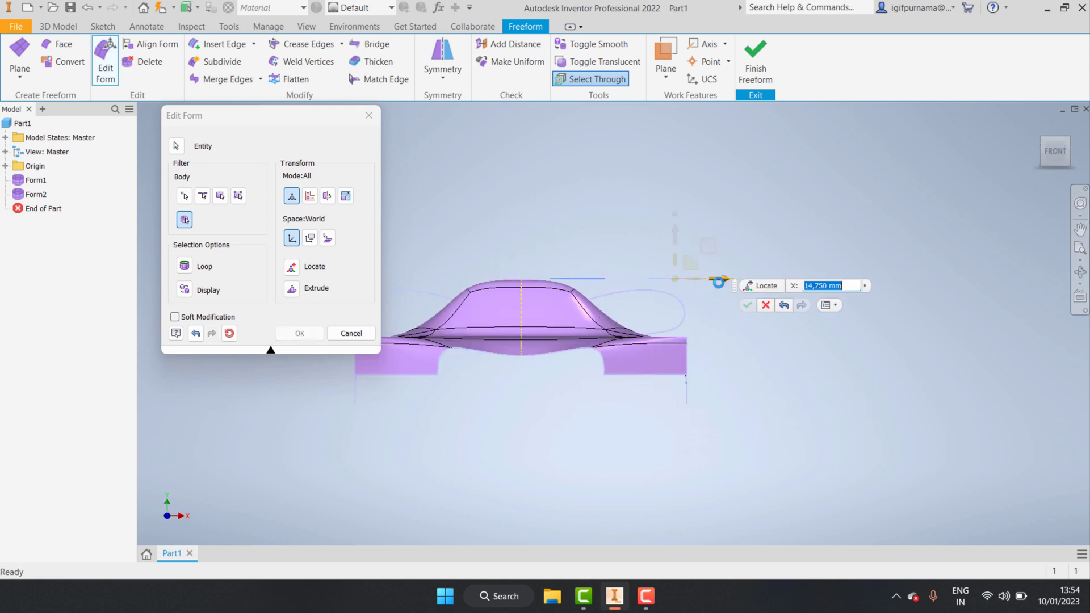
drag(682, 229, 676, 276)
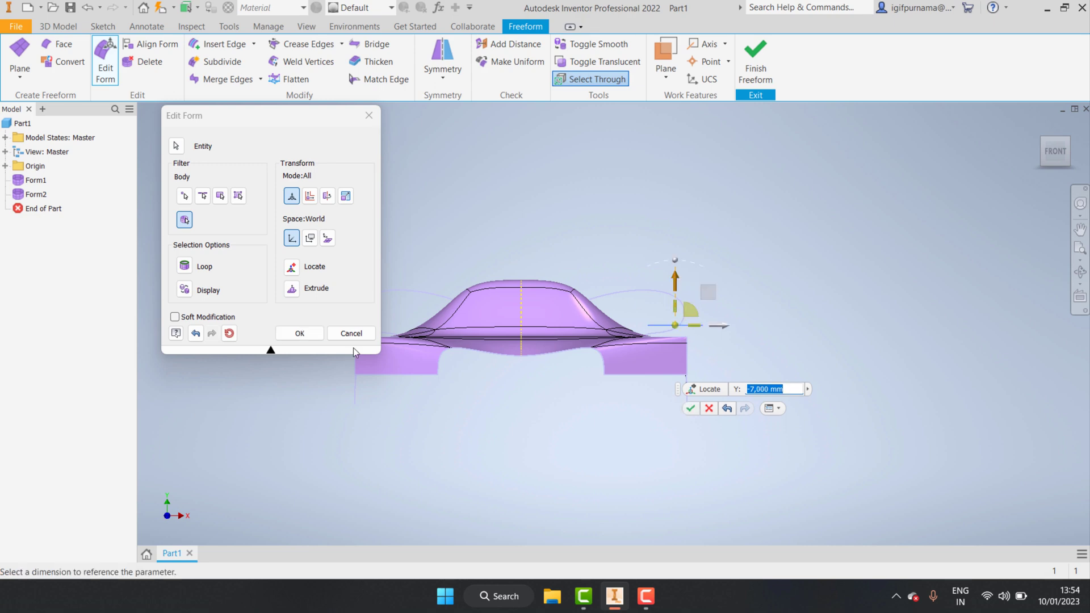
click(303, 335)
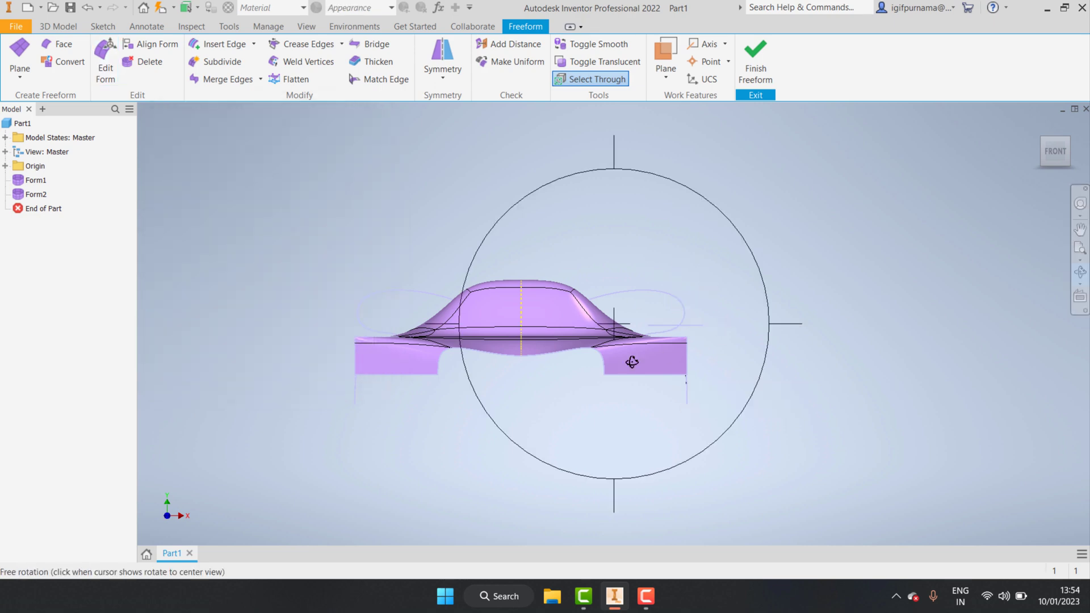
mouse_move(629, 364)
shift+middle_down()
mouse_move(585, 397)
mouse_move(621, 398)
mouse_move(603, 384)
mouse_move(625, 389)
mouse_move(565, 372)
mouse_move(588, 382)
shift+middle_up()
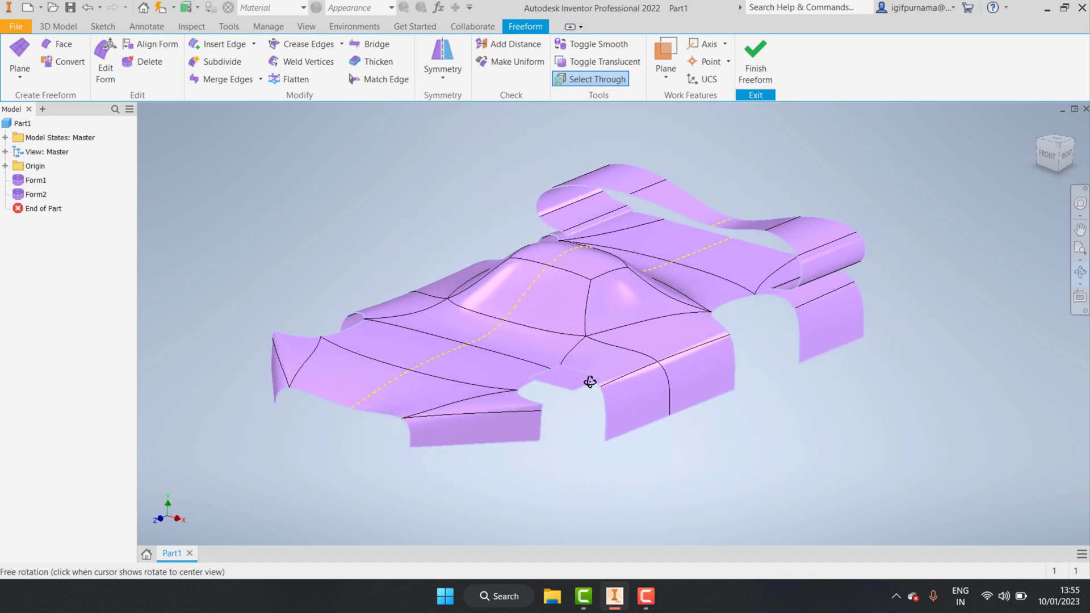
right_click(617, 353)
click(617, 355)
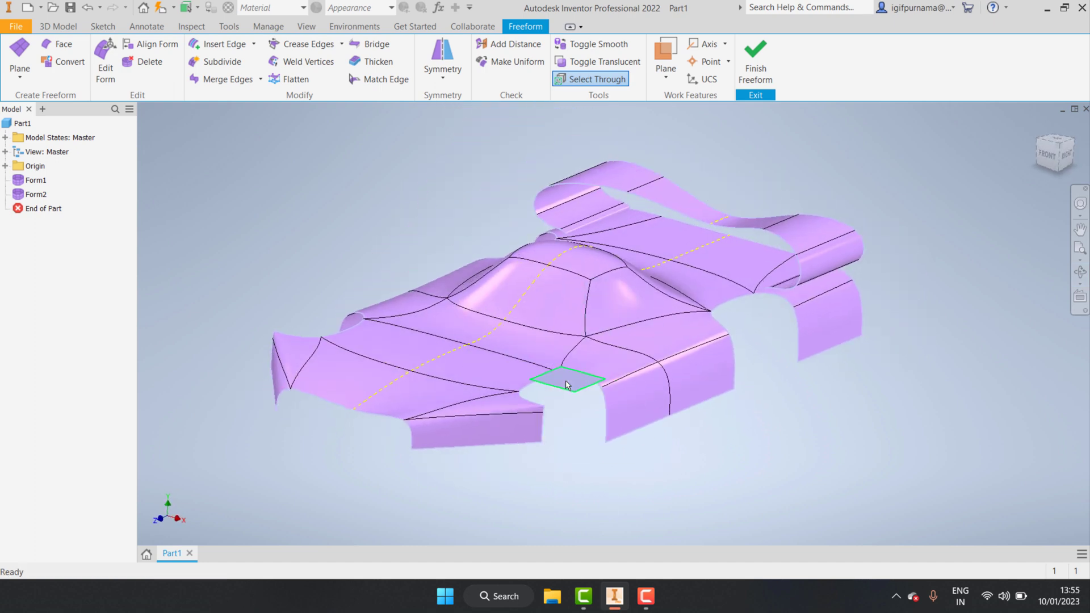
click(575, 389)
scroll(578, 391, down, 3)
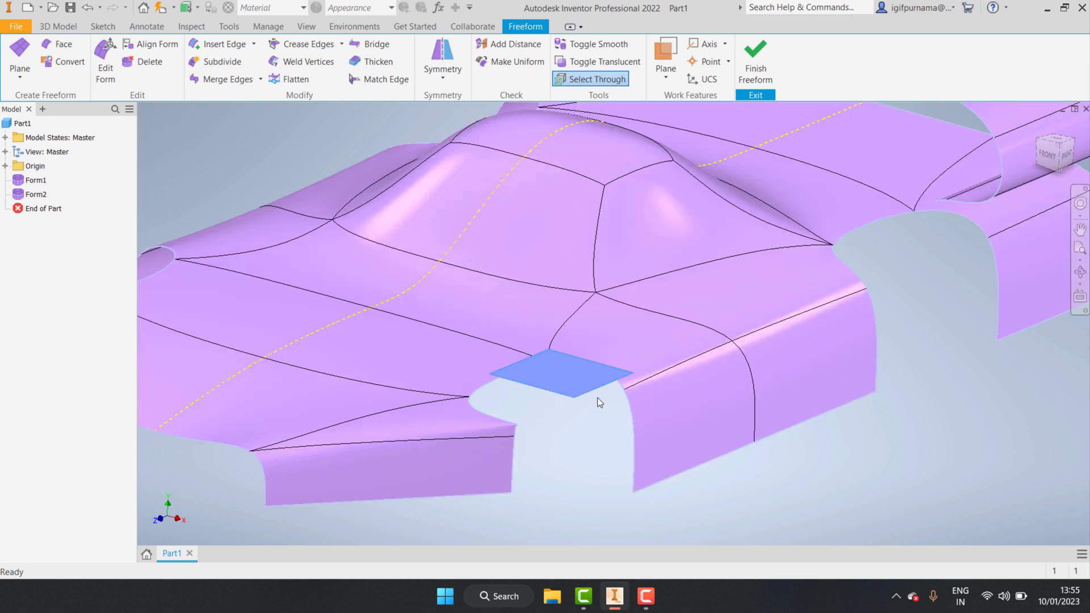
scroll(600, 392, up, 4)
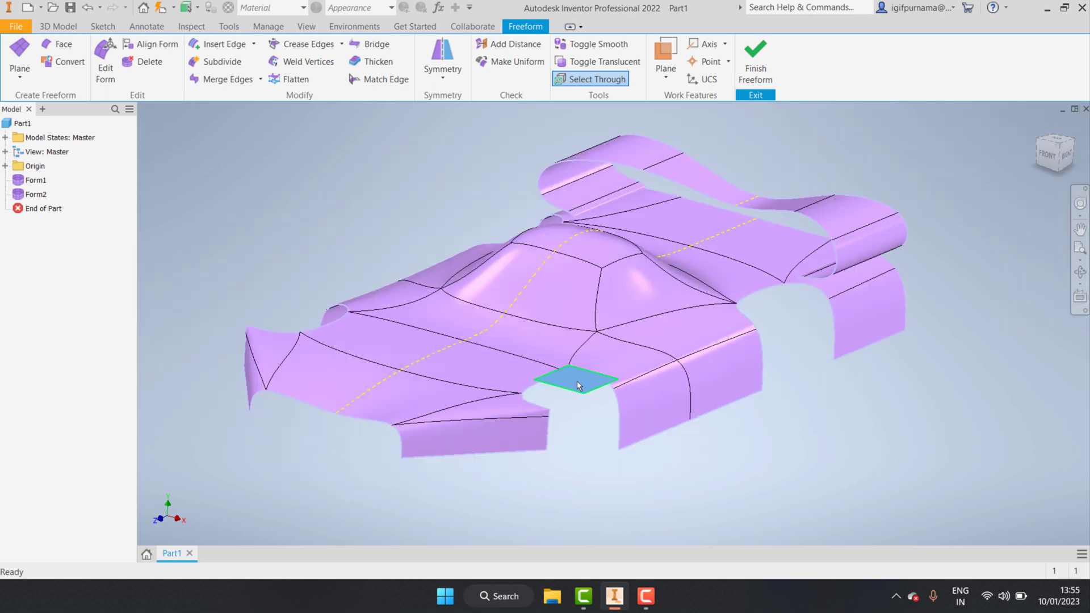
click(299, 287)
click(447, 81)
Mirror the small patch body across the YZ Plane.
click(463, 134)
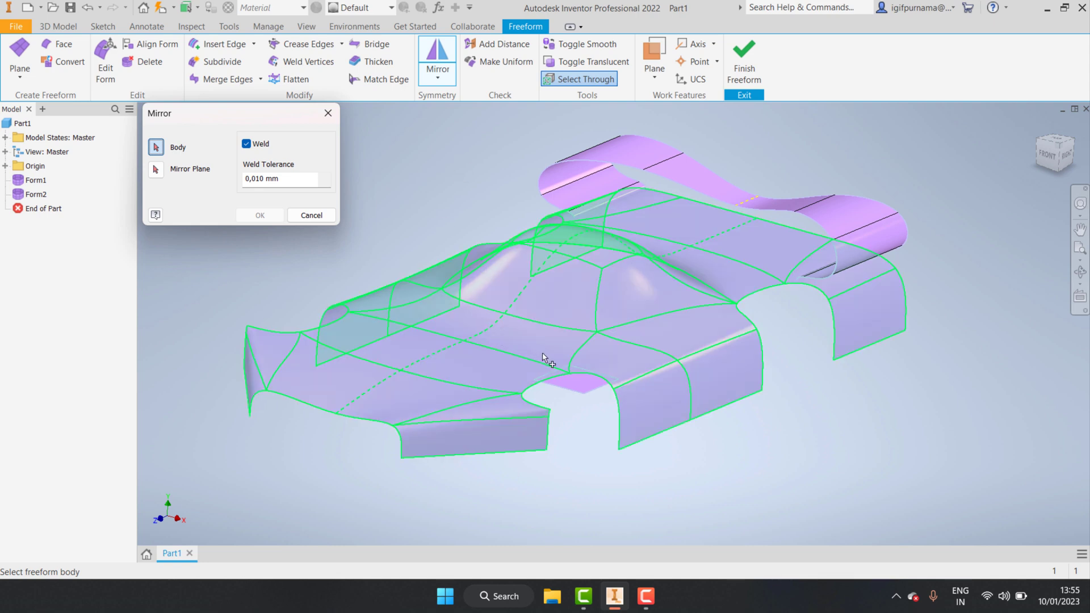
click(582, 384)
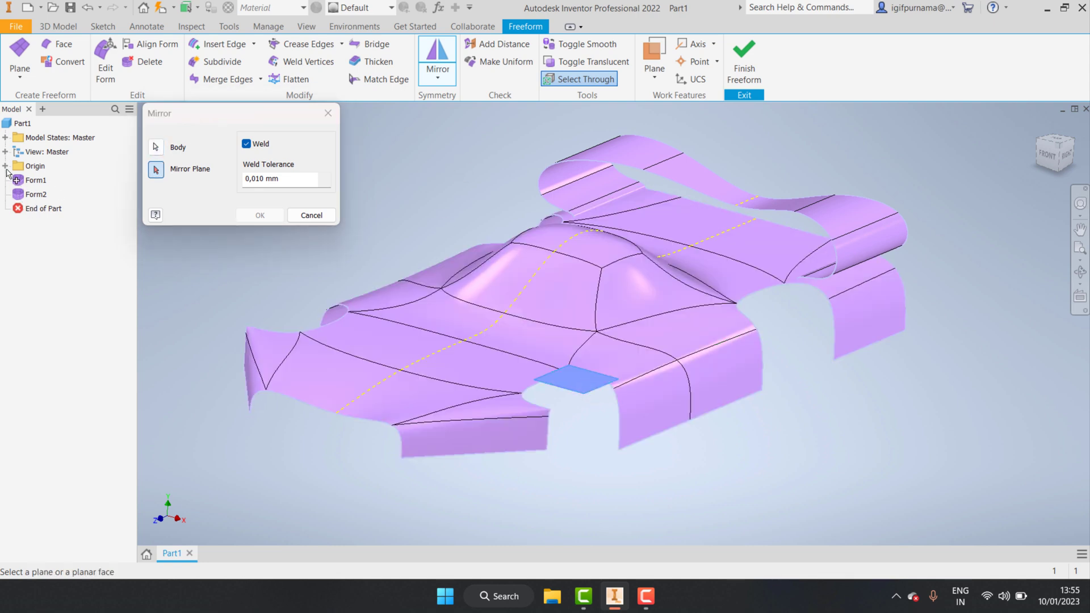
click(5, 166)
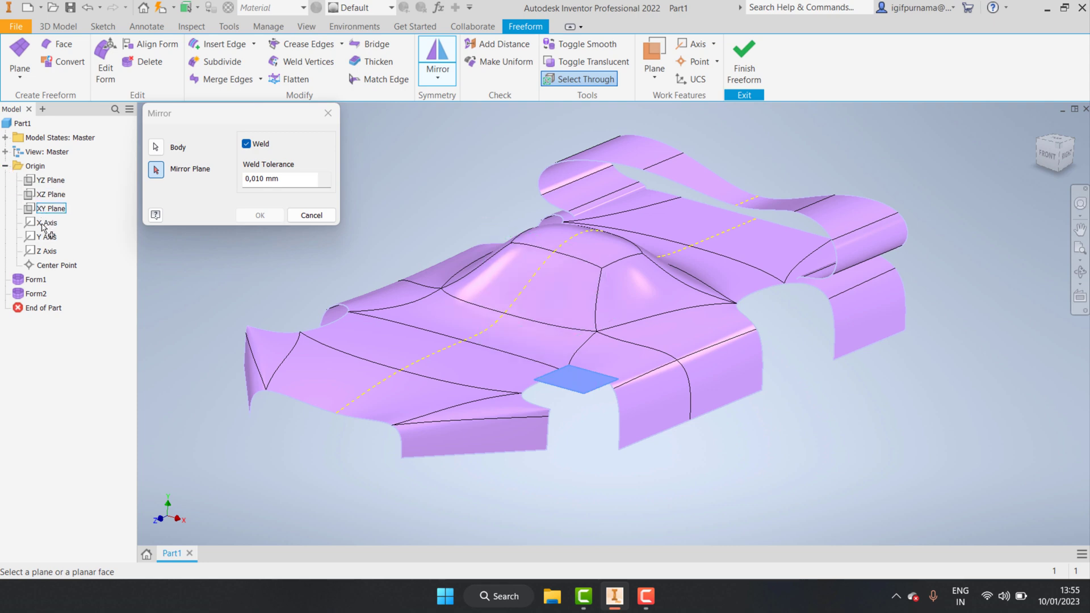
click(49, 180)
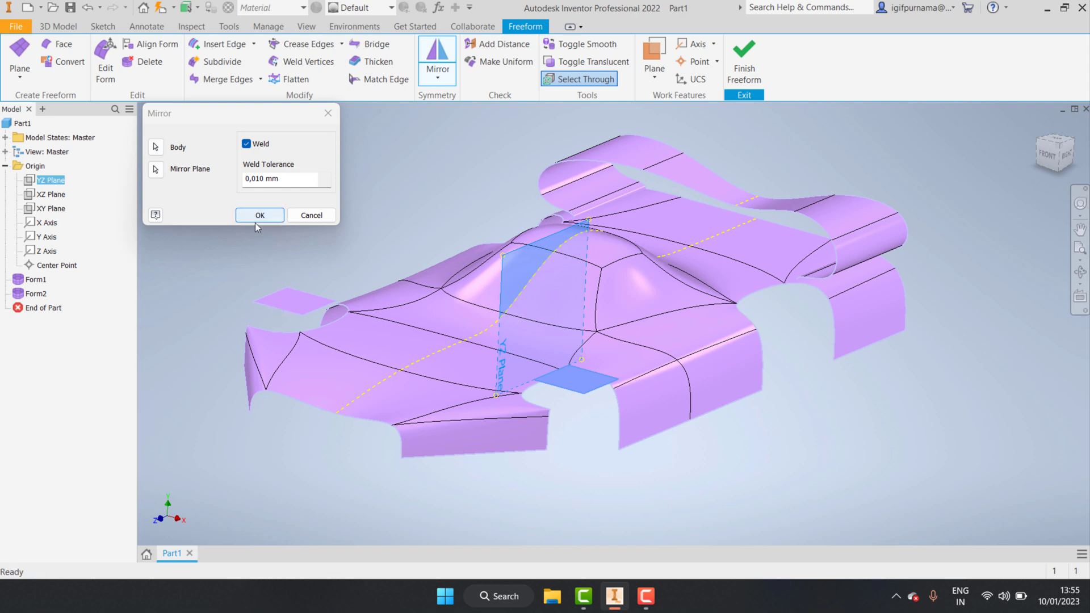
click(256, 221)
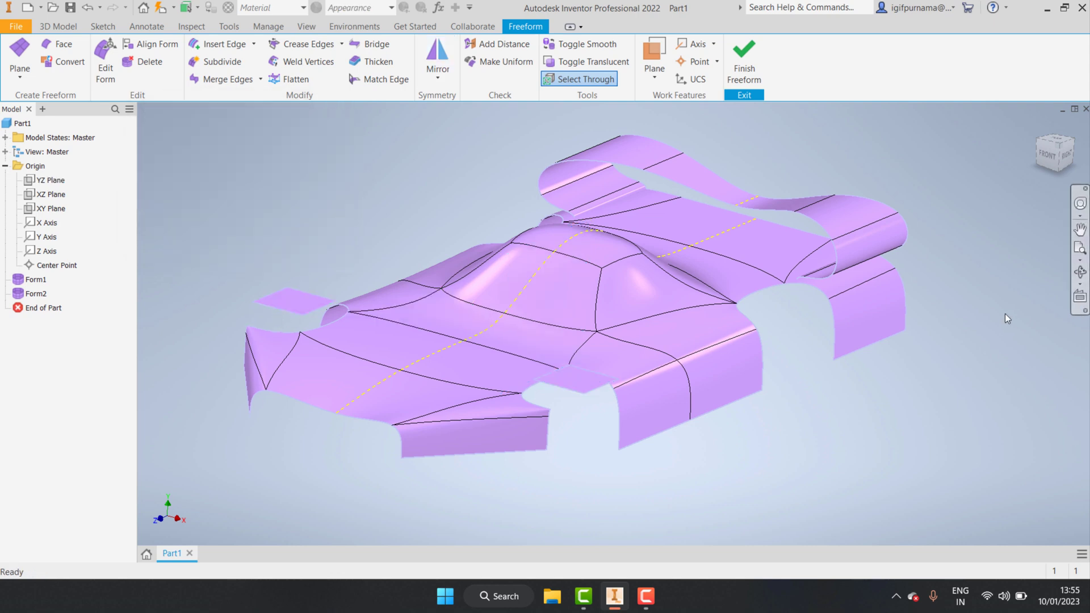
Inspect the mirrored result, then exit Freeform back to the 3D model.
click(1080, 272)
mouse_move(564, 360)
mouse_down()
mouse_move(511, 312)
mouse_move(537, 358)
mouse_move(486, 351)
mouse_move(473, 380)
mouse_move(476, 342)
mouse_up()
right_click(476, 344)
click(506, 346)
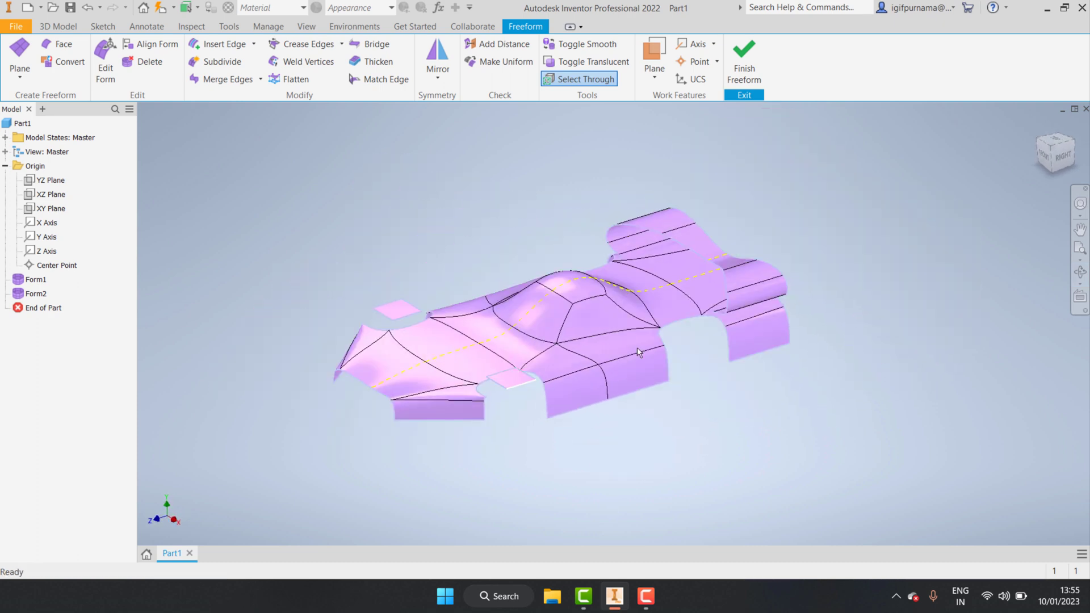
click(1080, 271)
mouse_move(591, 343)
mouse_down()
mouse_move(578, 324)
mouse_move(608, 360)
mouse_up()
right_click(596, 318)
click(611, 306)
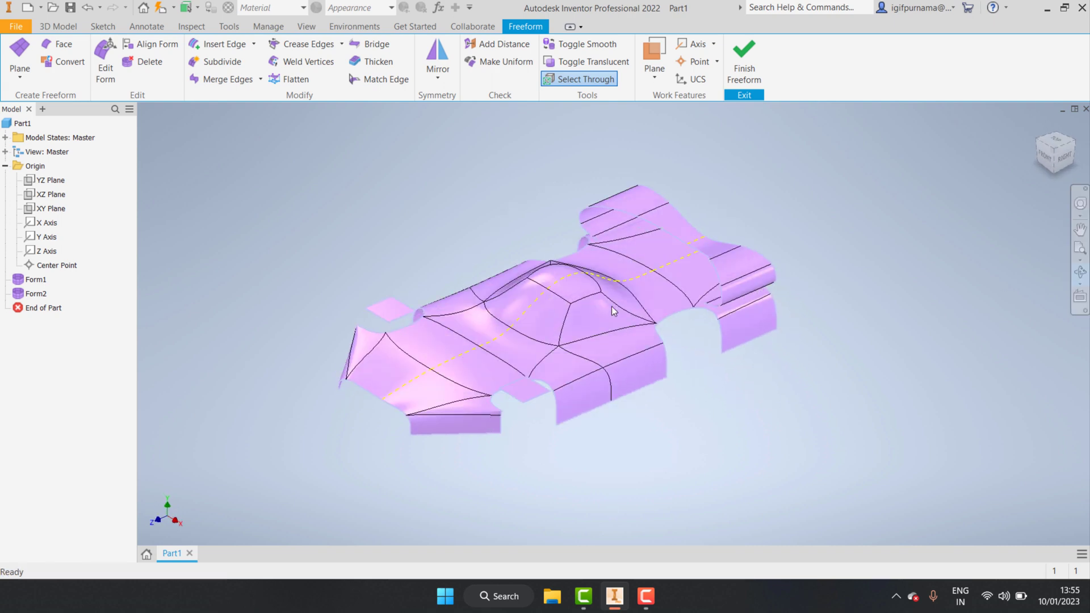
scroll(593, 358, up, 3)
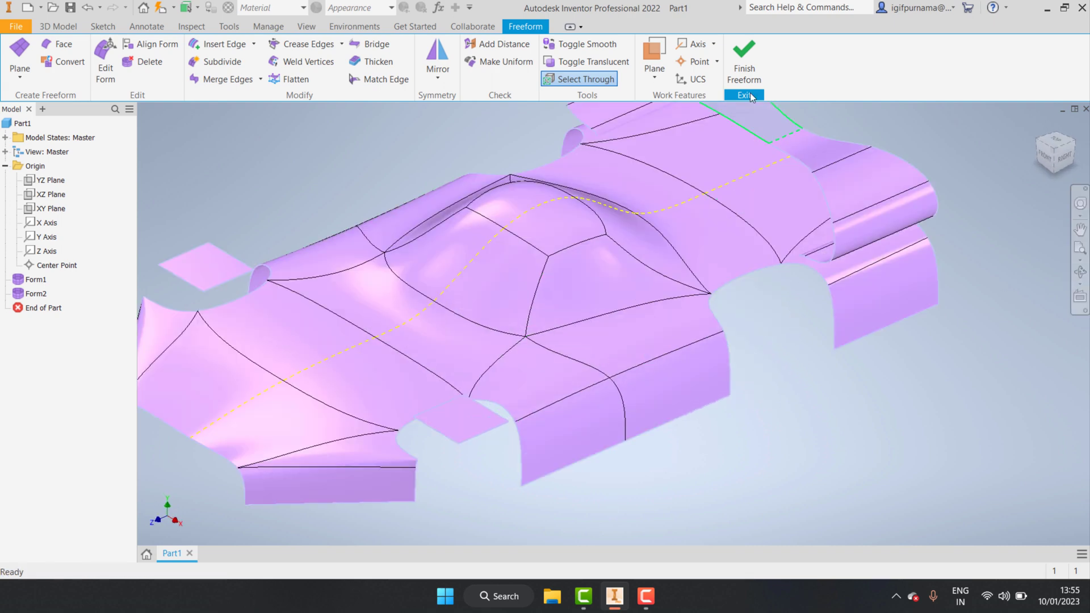
click(747, 60)
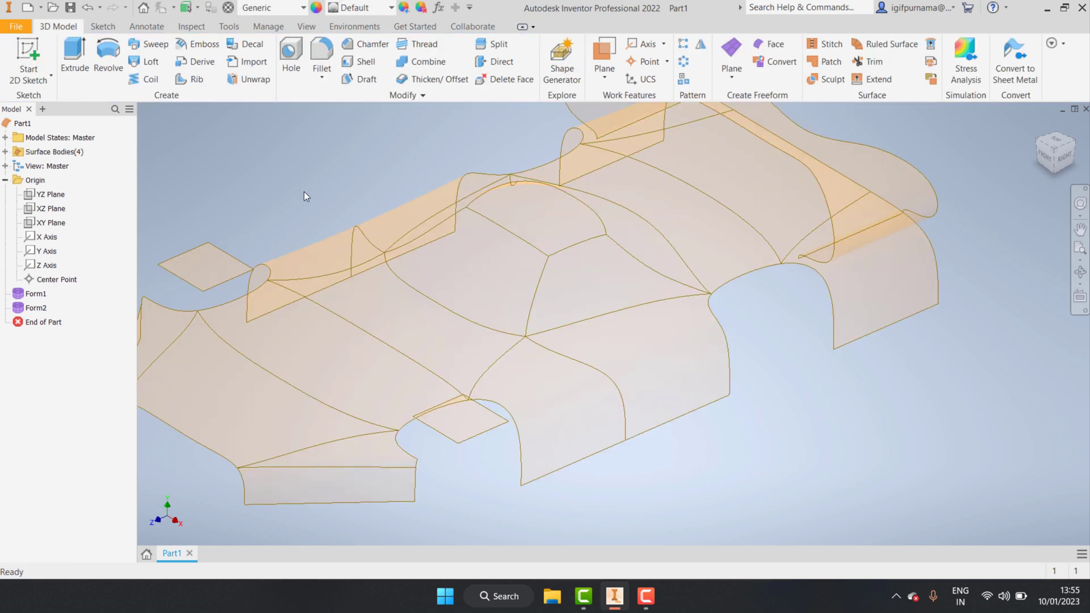
scroll(660, 296, down, 2)
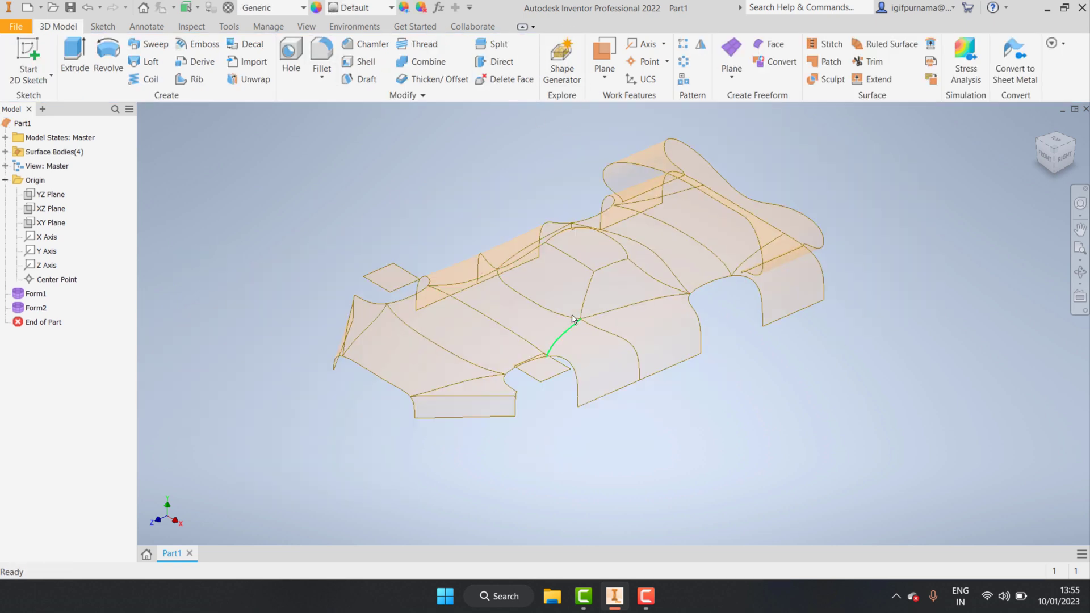
scroll(571, 315, up, 3)
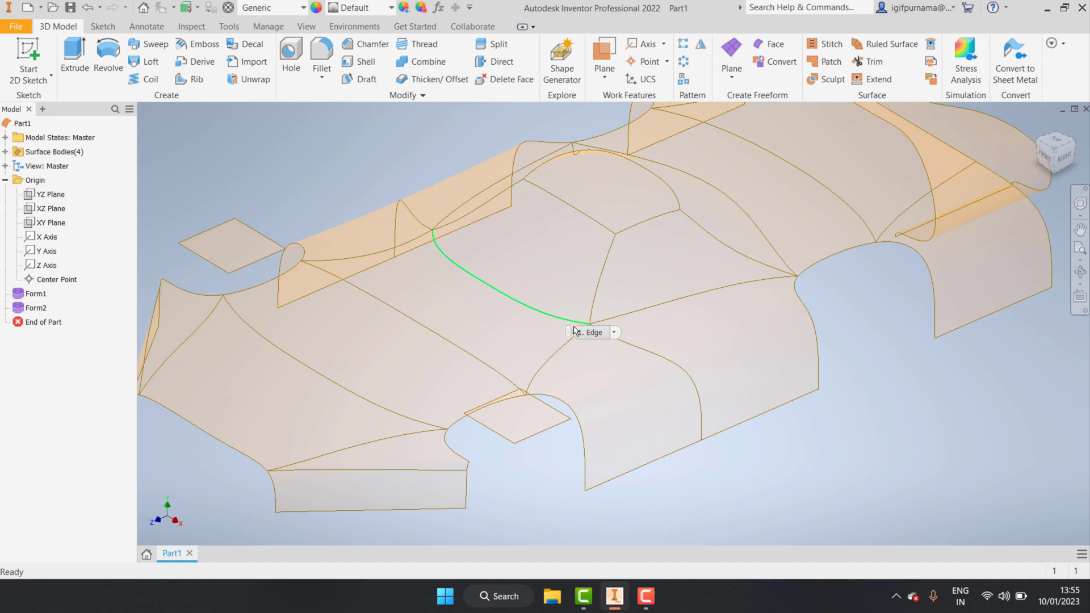
double_click(575, 330)
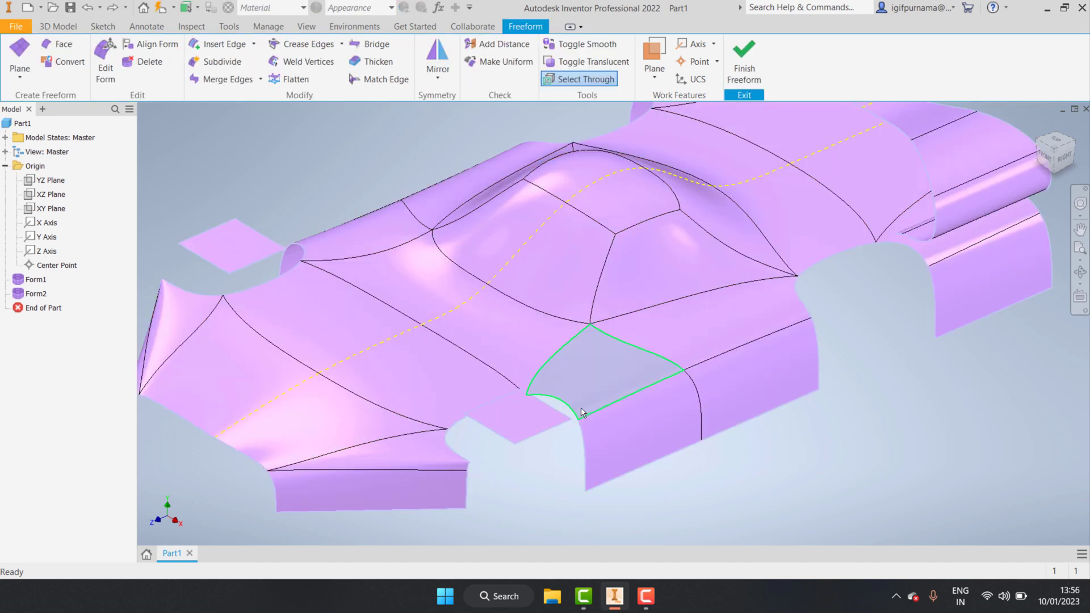
click(749, 59)
click(562, 266)
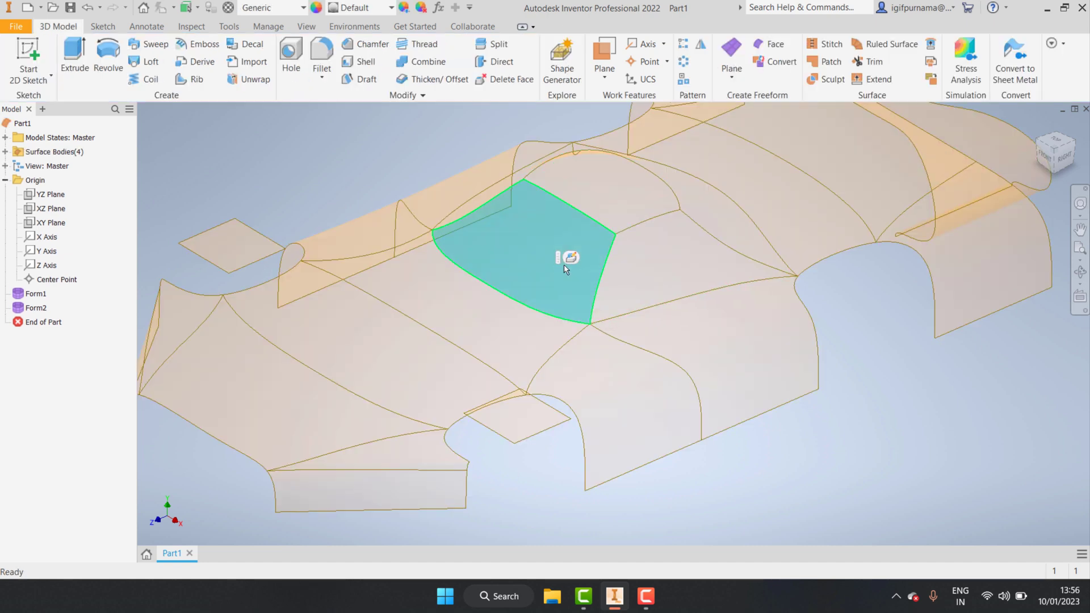
click(663, 269)
click(871, 495)
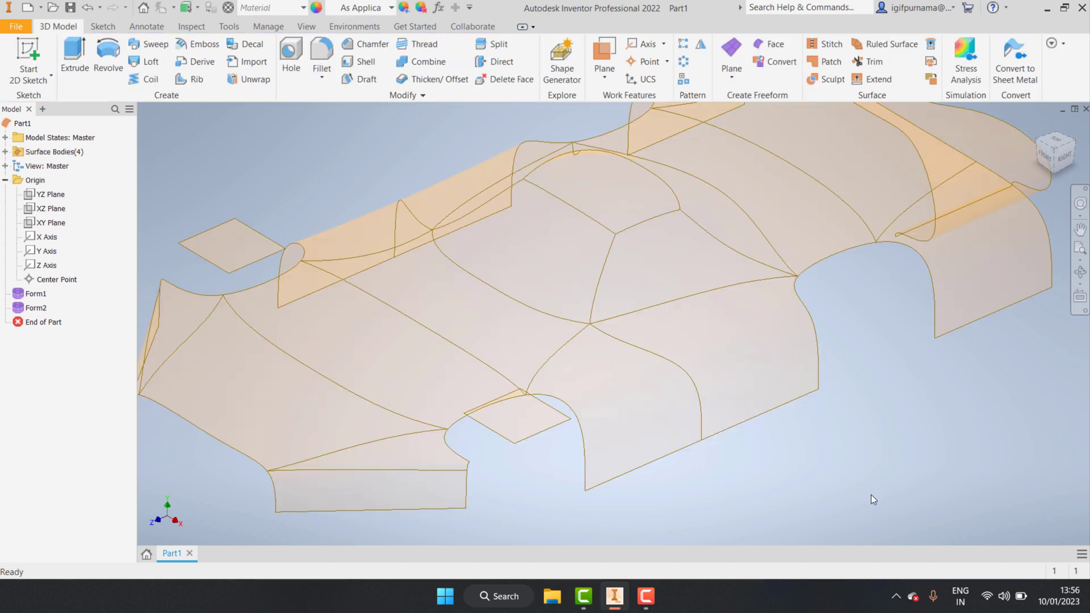
click(748, 376)
click(649, 413)
click(693, 253)
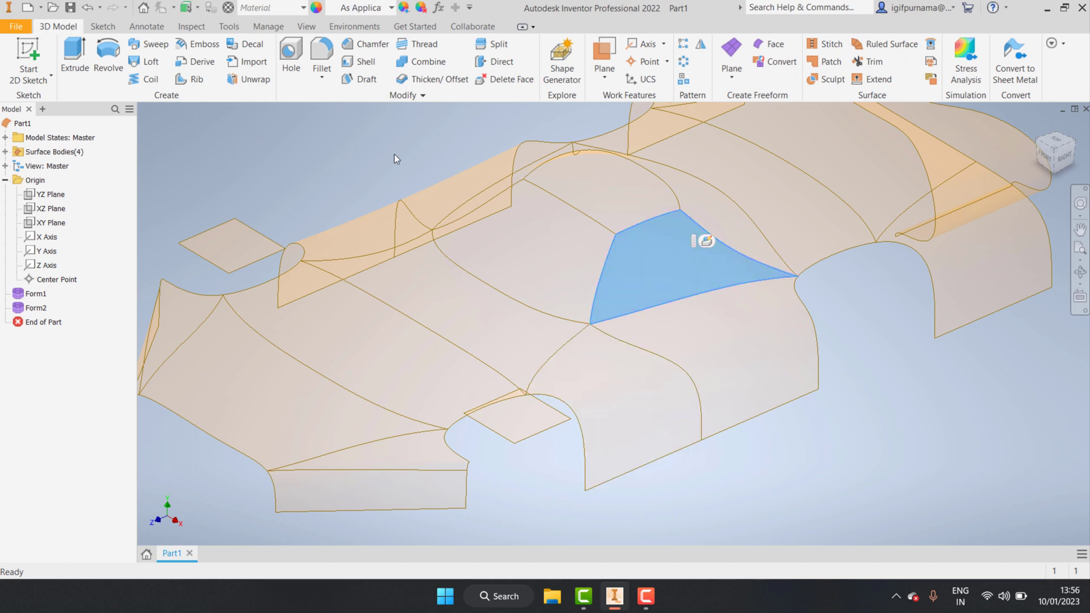
scroll(569, 289, up, 3)
click(733, 433)
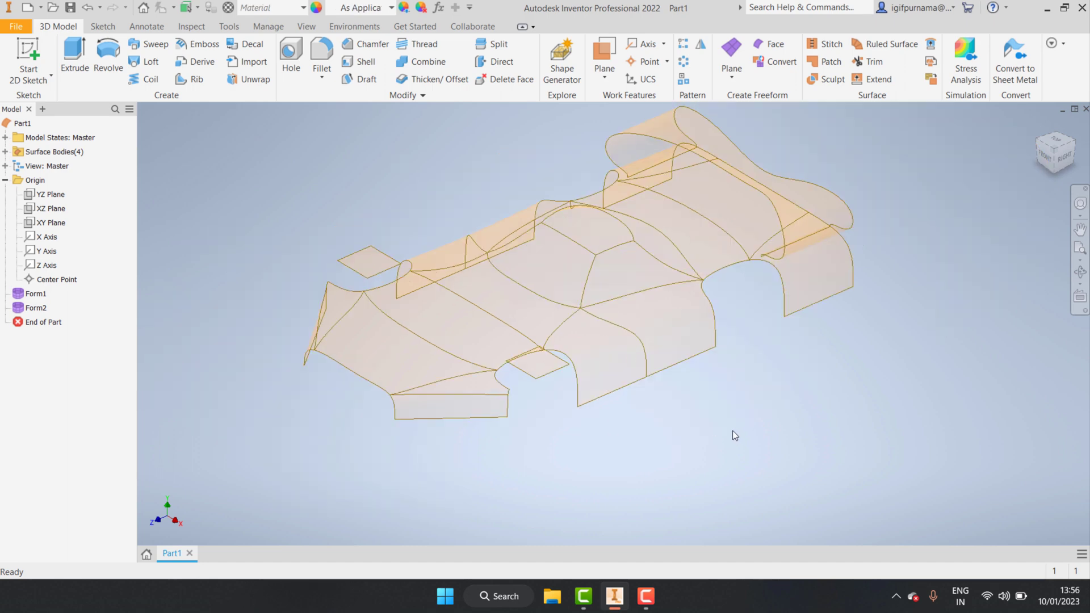
click(1080, 273)
mouse_move(841, 301)
mouse_down()
mouse_move(742, 287)
mouse_move(742, 309)
mouse_move(677, 303)
mouse_up()
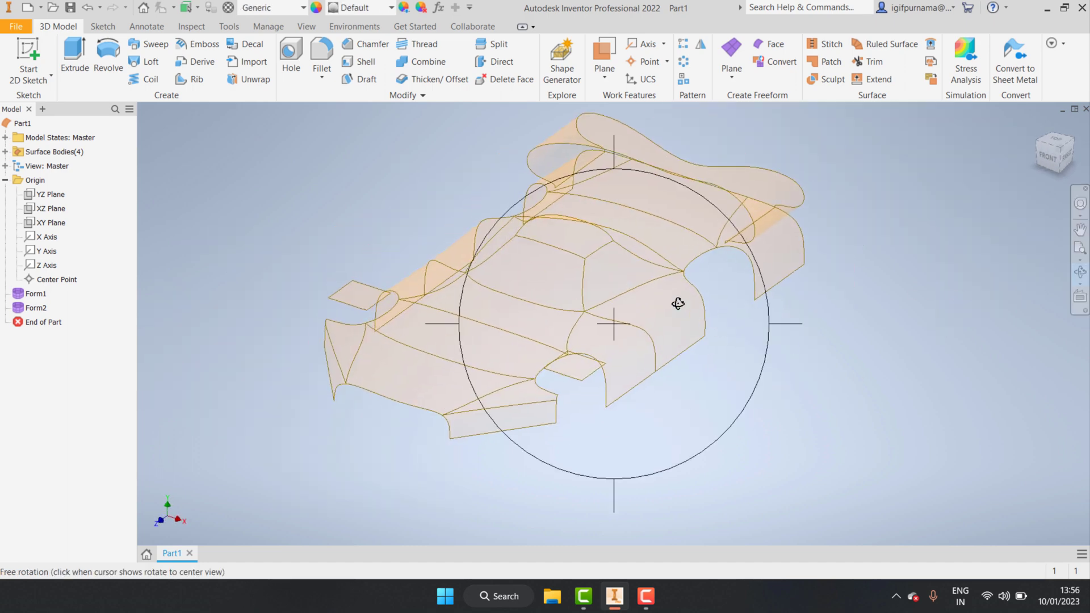
right_click(678, 303)
click(597, 295)
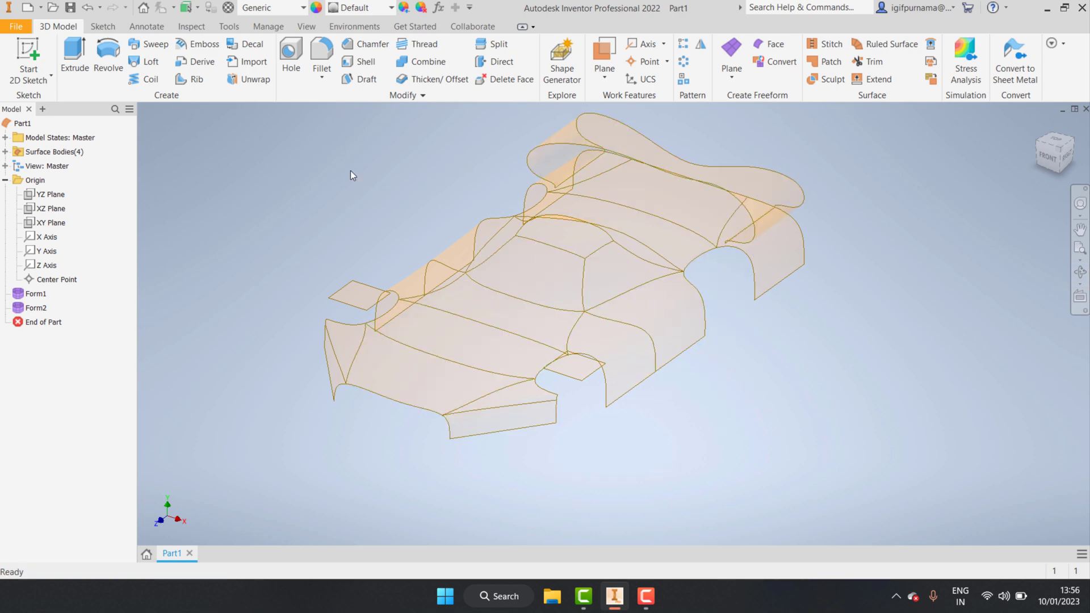
scroll(643, 193, up, 3)
scroll(673, 227, down, 2)
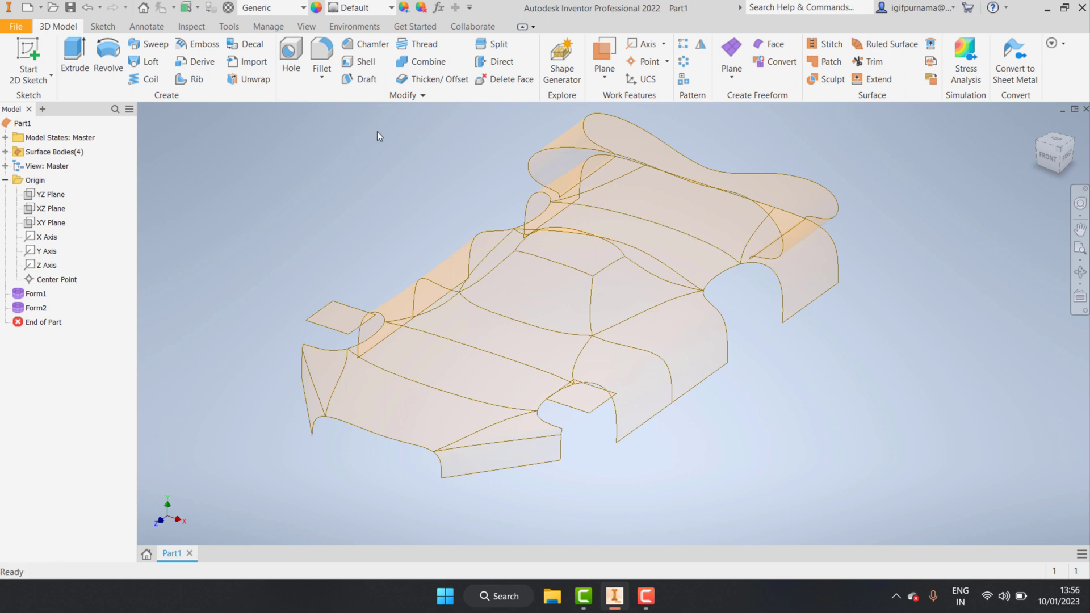
Thicken the rear wing surface one-sided, first applying a 1 mm thickness.
click(414, 84)
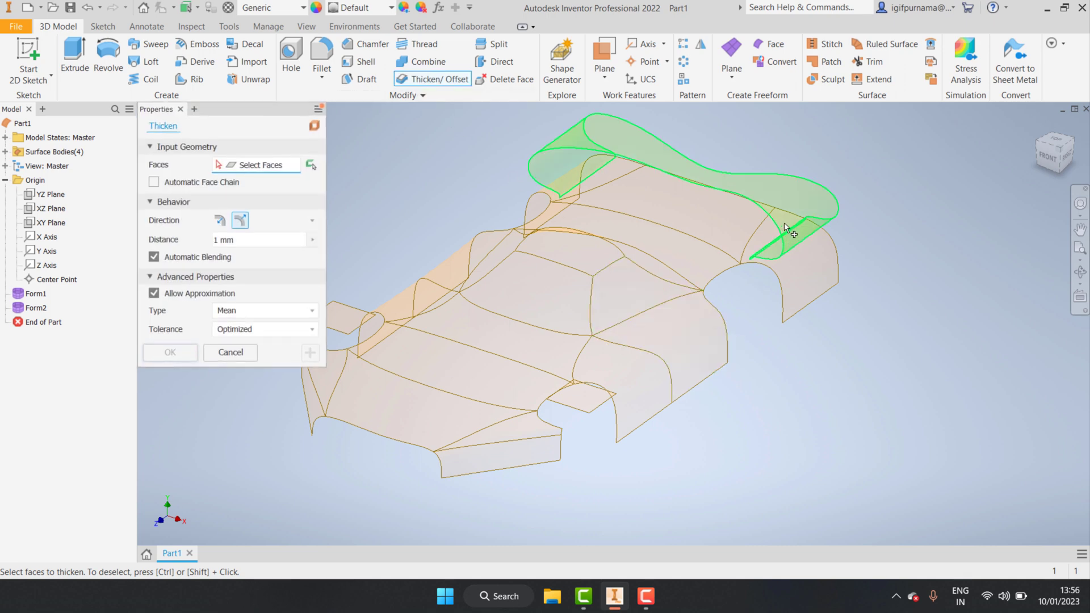
click(635, 152)
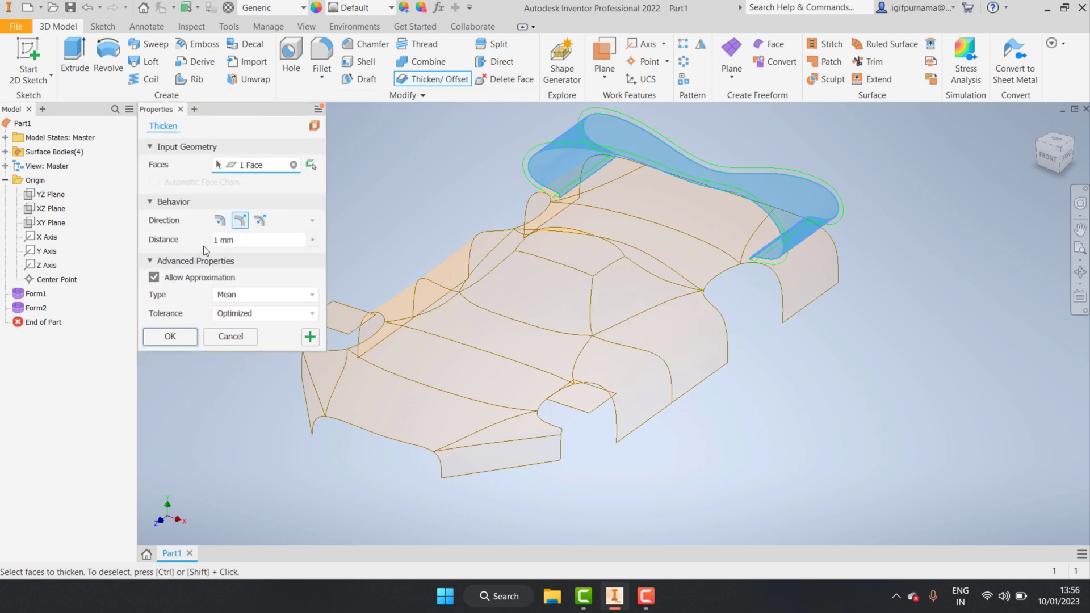
click(260, 221)
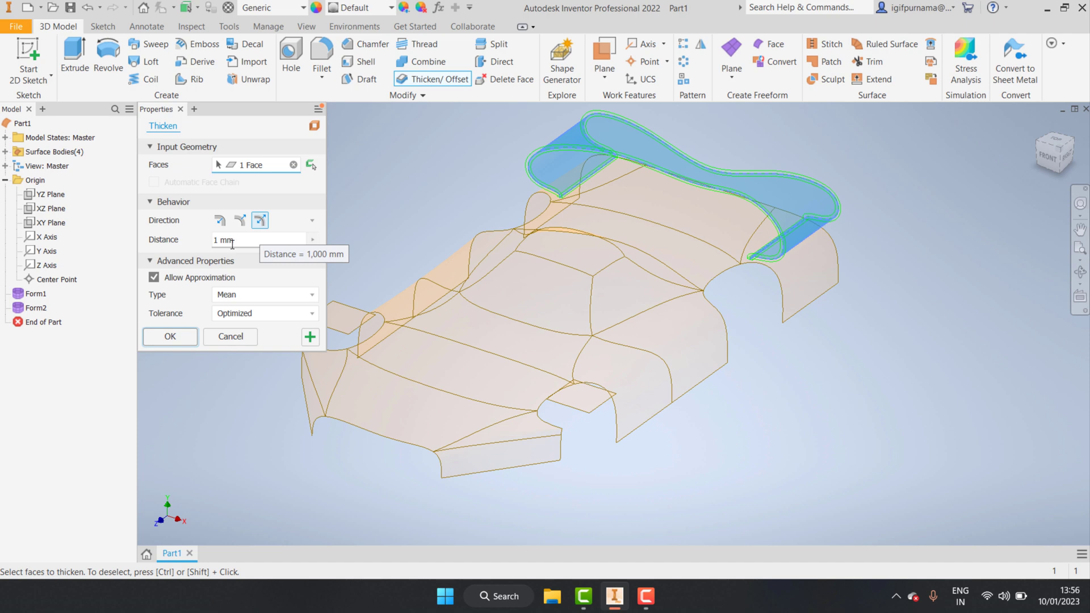
click(240, 220)
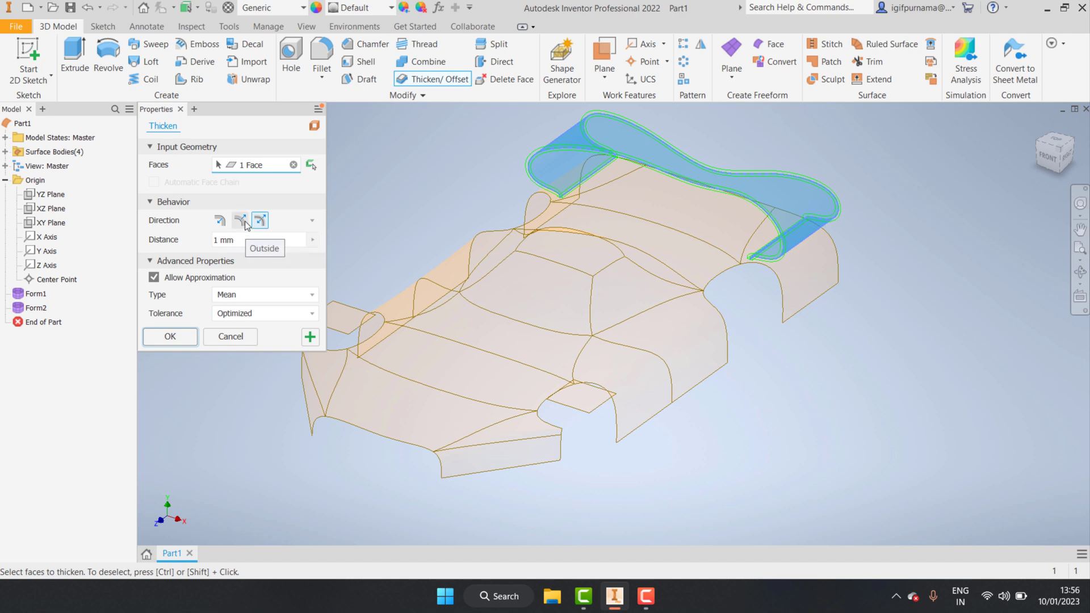
click(220, 240)
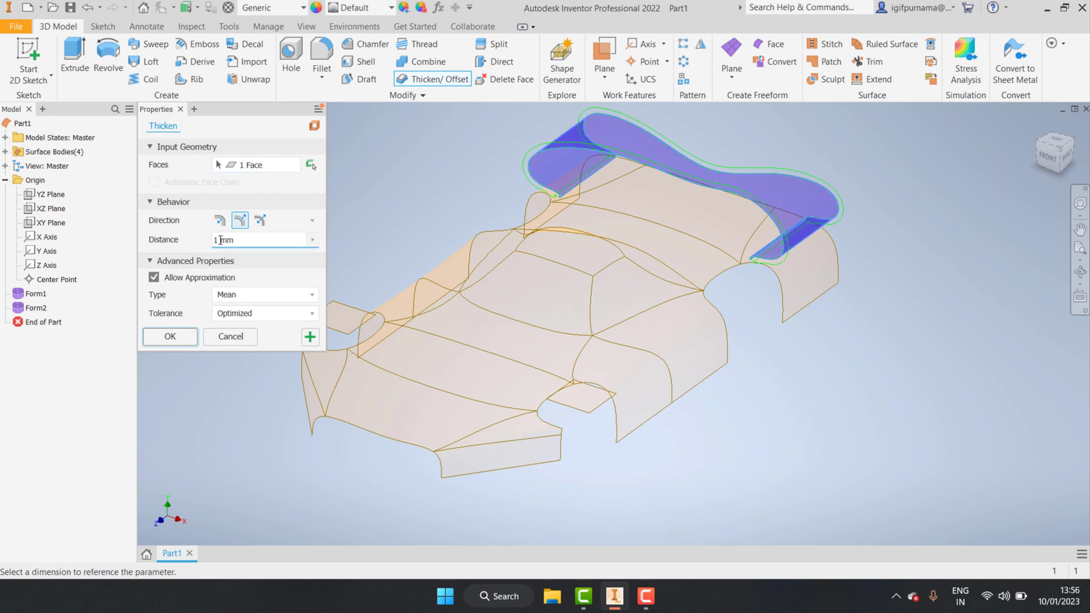
click(171, 336)
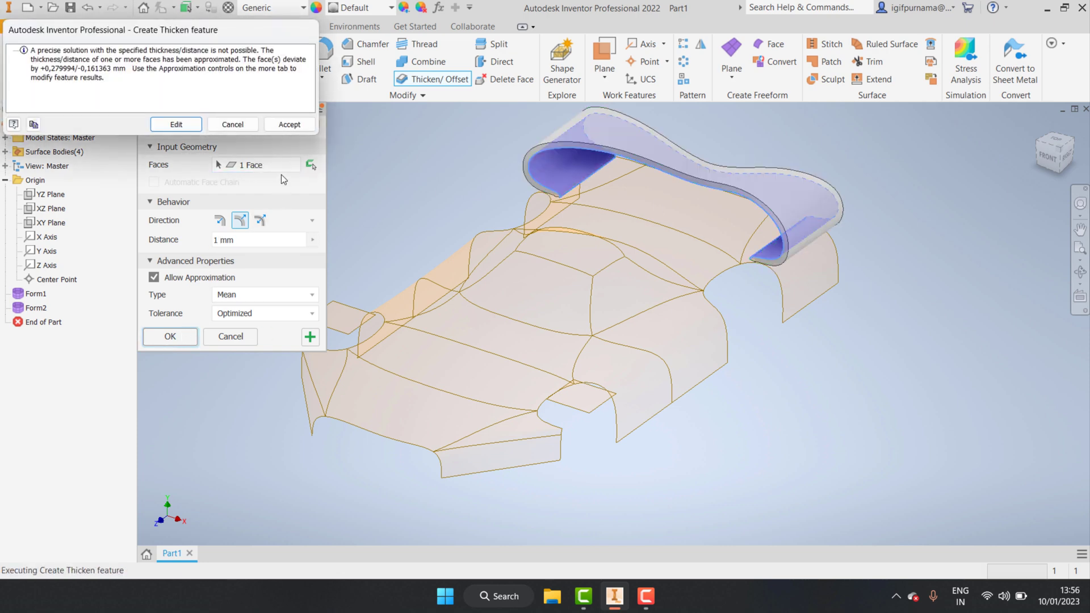
Reduce the rear wing thickness to 0.5 mm.
click(178, 125)
click(216, 240)
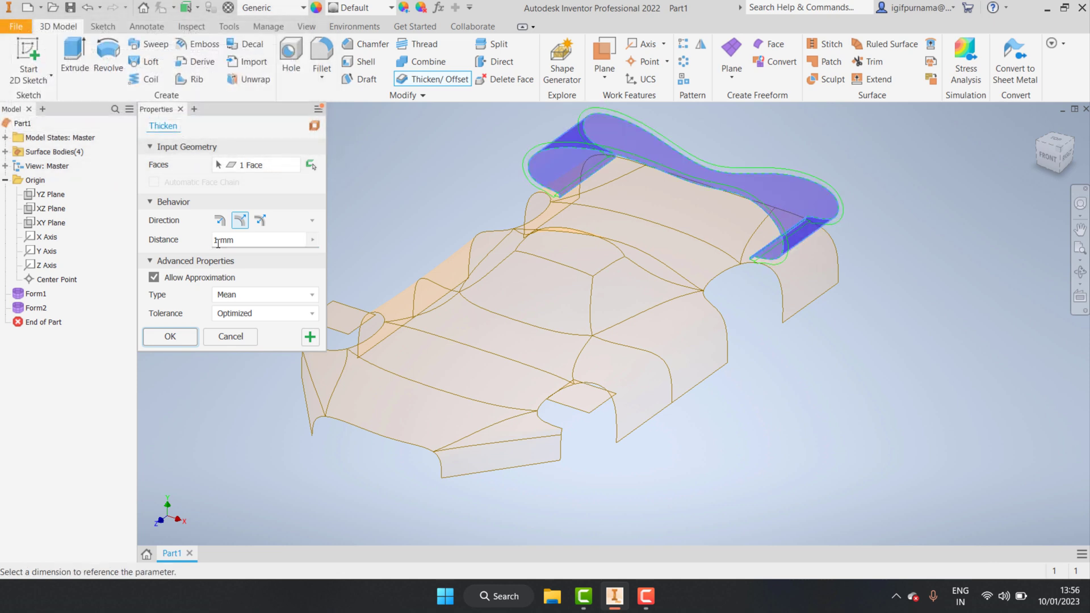
click(218, 242)
key(Delete)
text(0)
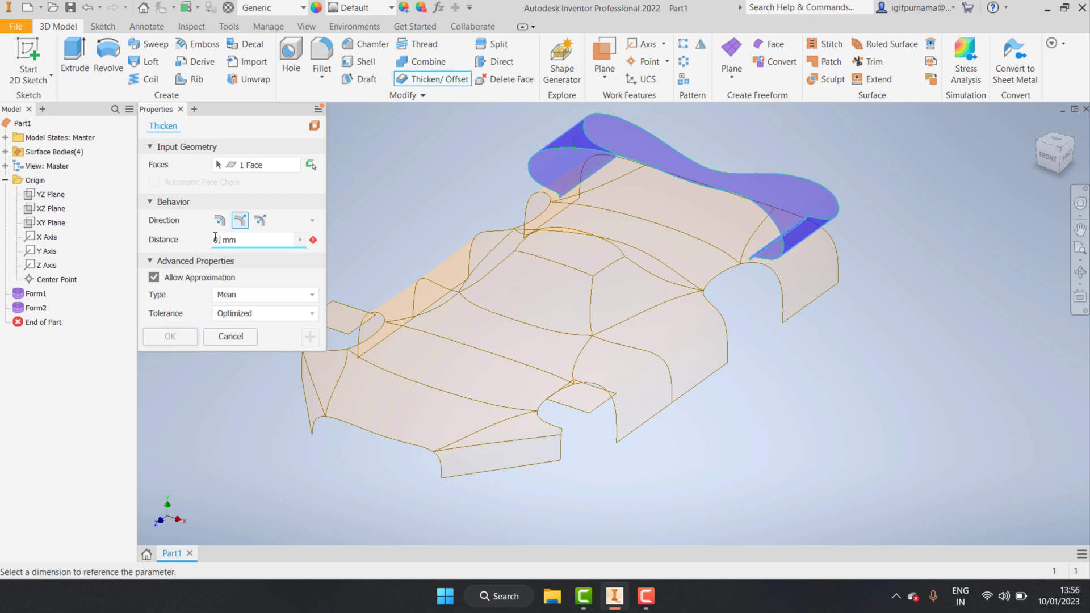
text(.5)
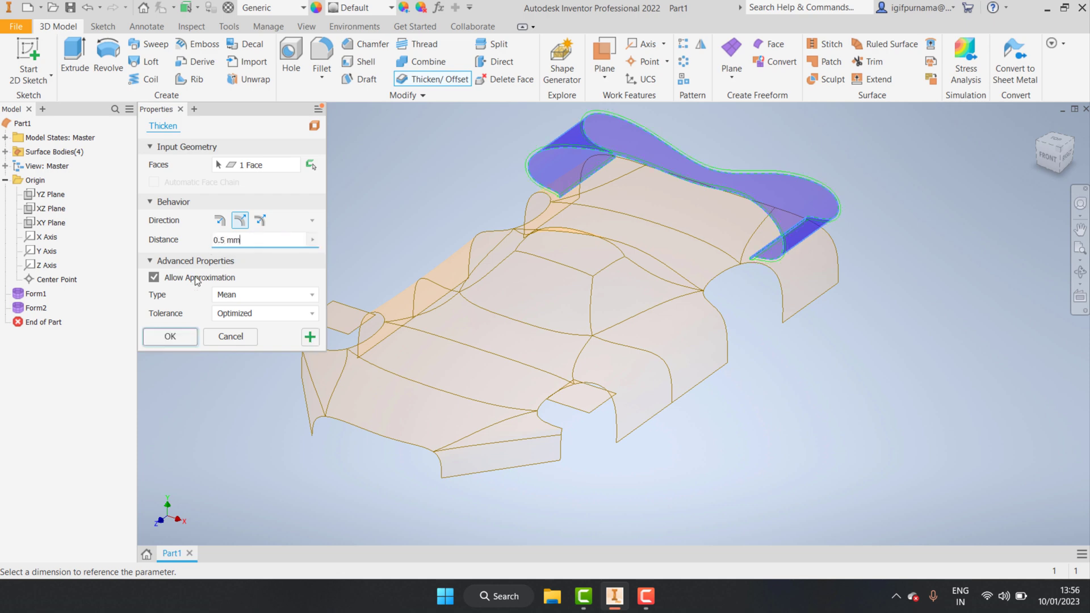
click(173, 340)
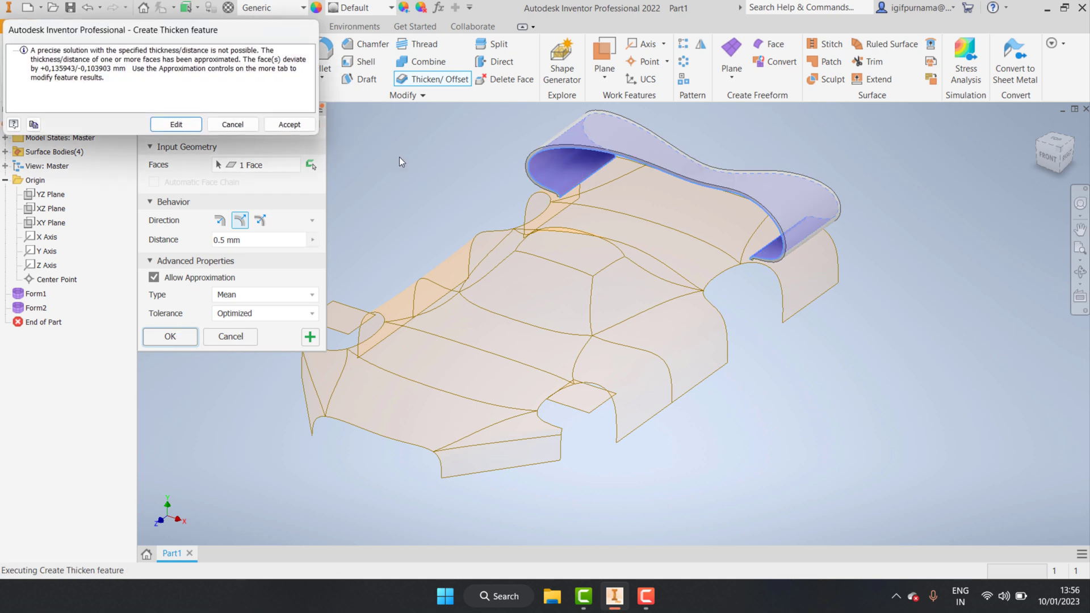
Change the rear wing thickness to 0.1 mm and confirm it.
click(166, 123)
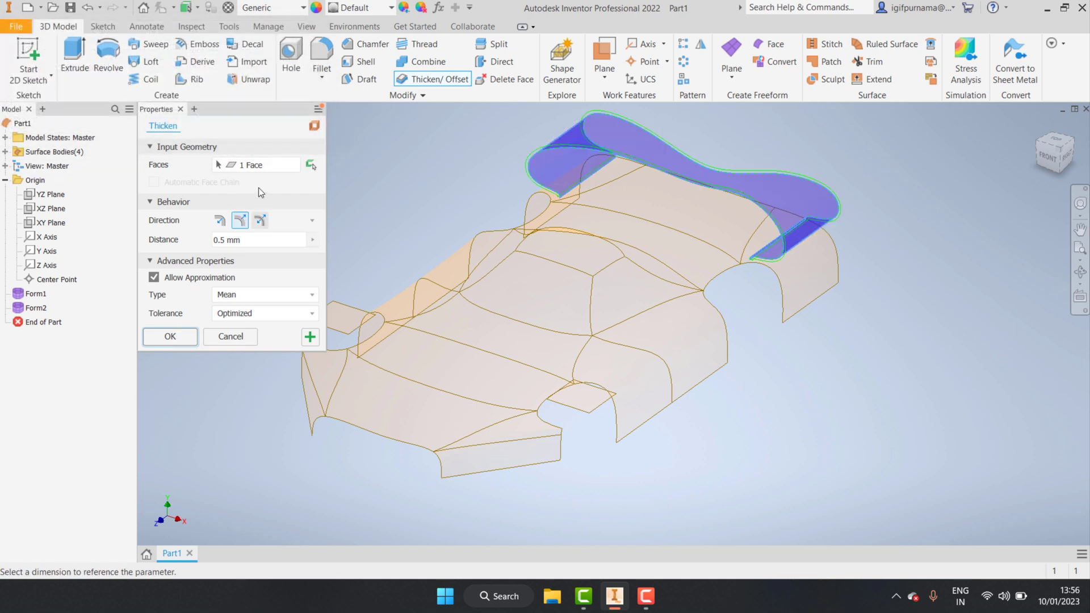
click(225, 239)
key(BackSpace)
text(1)
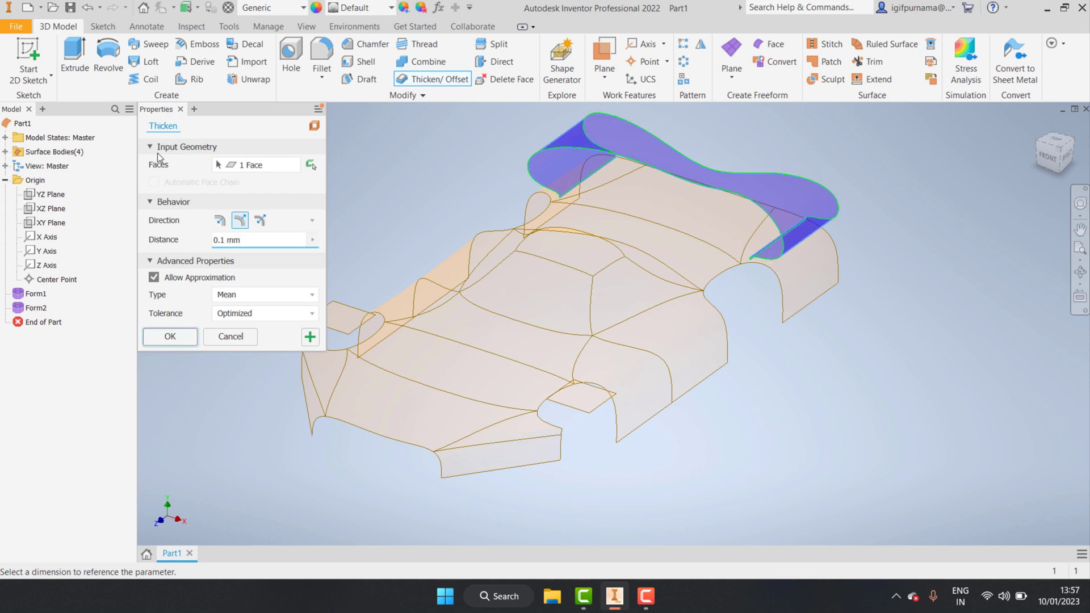
click(179, 336)
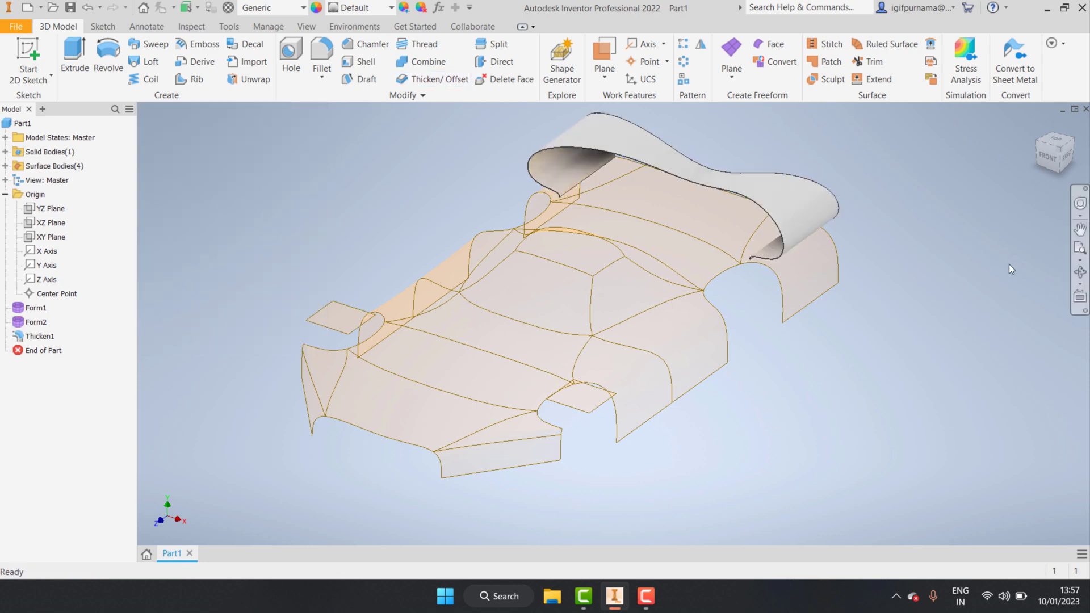
Thicken all 20 window-selected car body shell faces into a 0.1 mm solid.
click(1081, 274)
mouse_move(683, 253)
mouse_down()
mouse_move(679, 277)
mouse_move(693, 284)
mouse_move(667, 267)
mouse_up()
right_click(713, 267)
click(645, 323)
scroll(720, 401, down, 3)
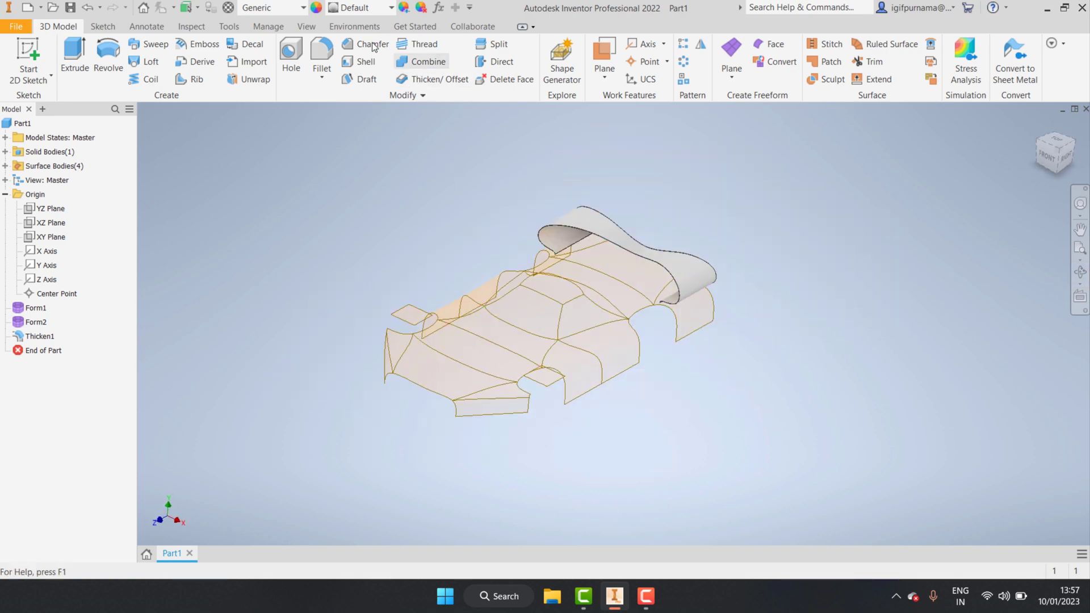
click(407, 83)
mouse_move(760, 454)
mouse_down()
mouse_move(346, 232)
mouse_move(346, 205)
mouse_up()
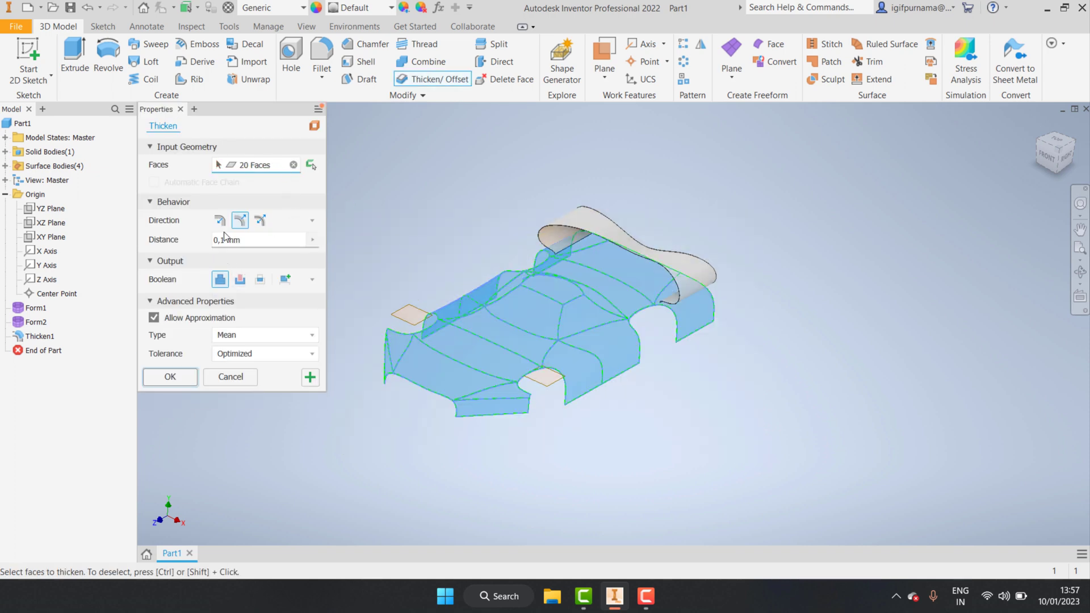
key(Return)
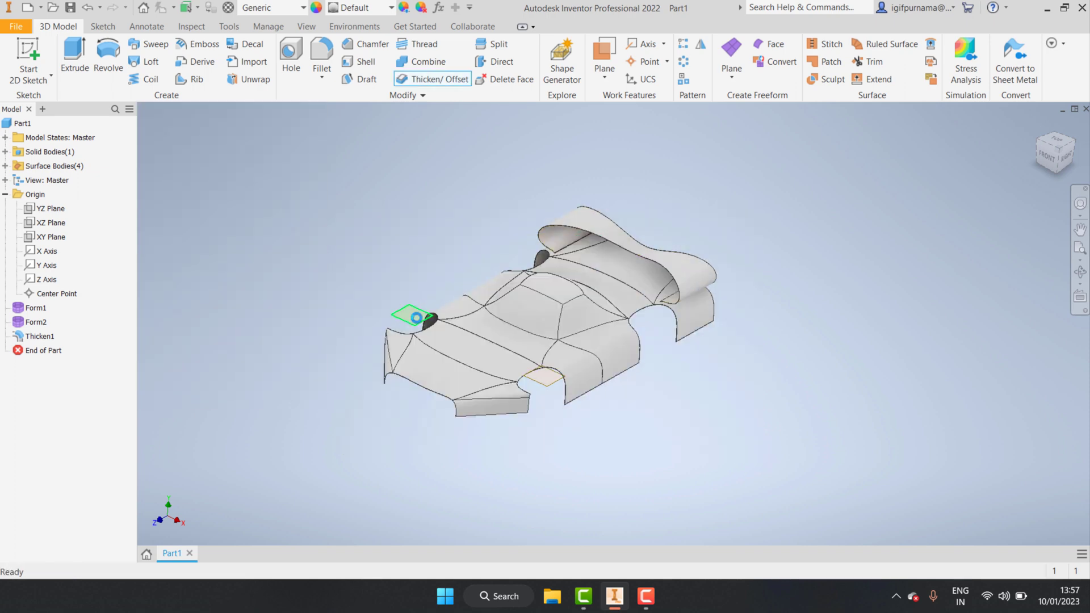
Thicken the small flat panel by the wheel arch to 0.1 mm.
scroll(607, 349, down, 3)
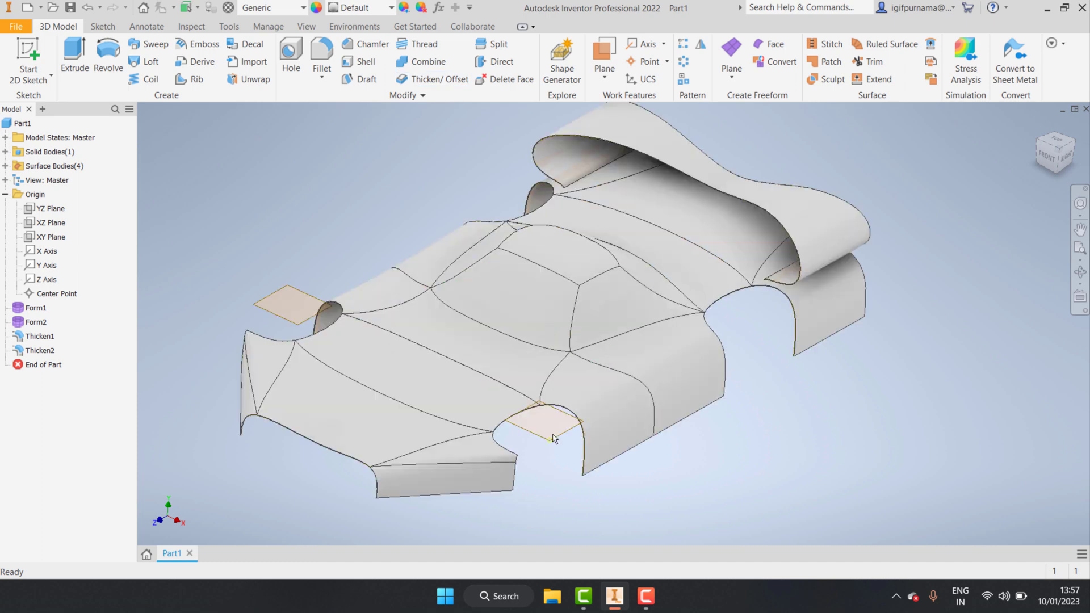
click(550, 417)
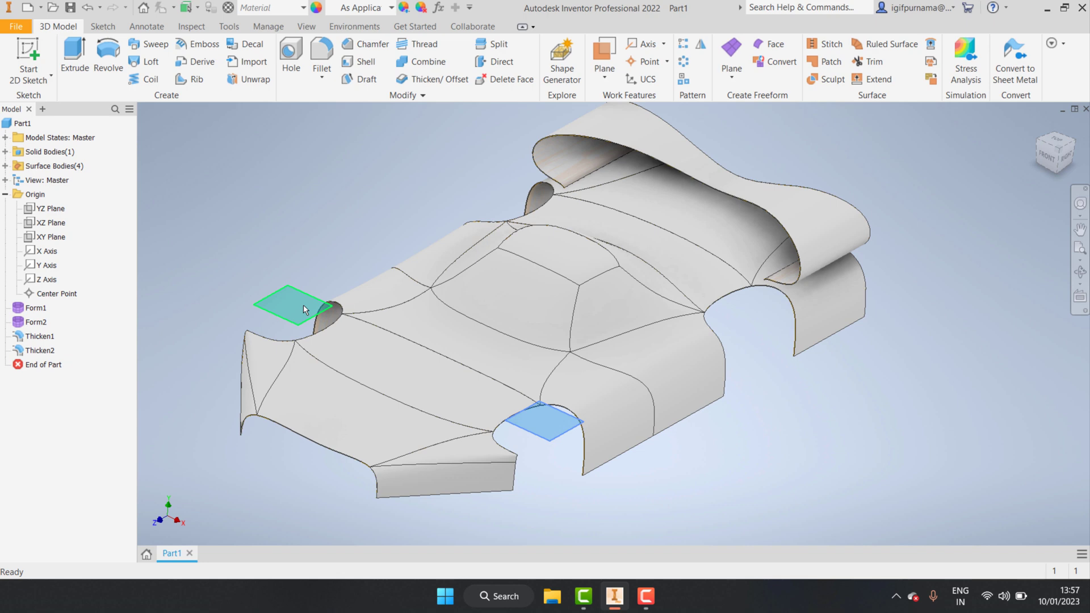
click(303, 305)
click(438, 79)
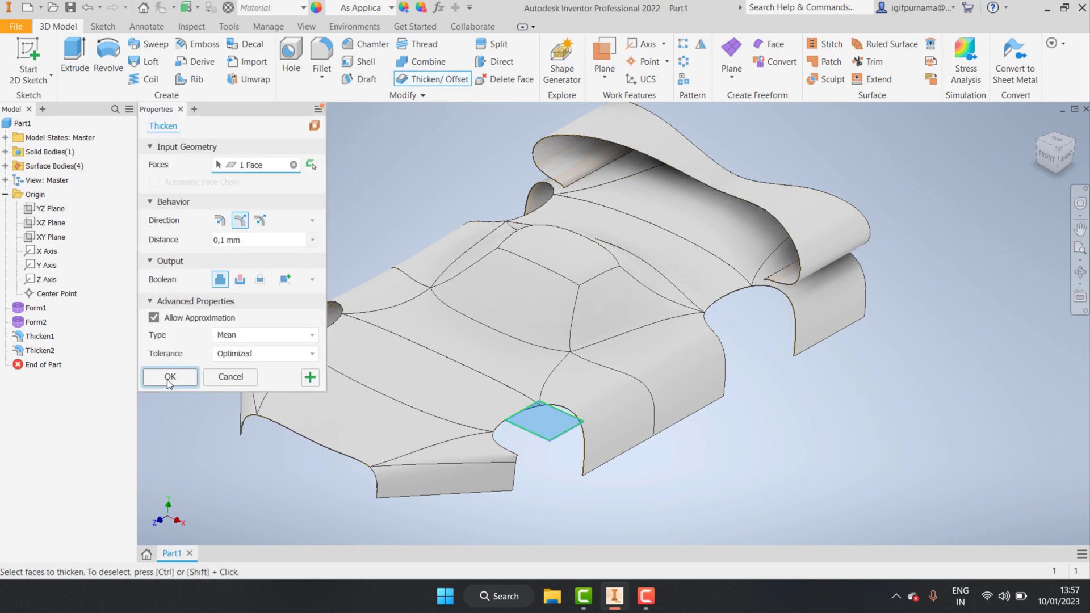
click(169, 378)
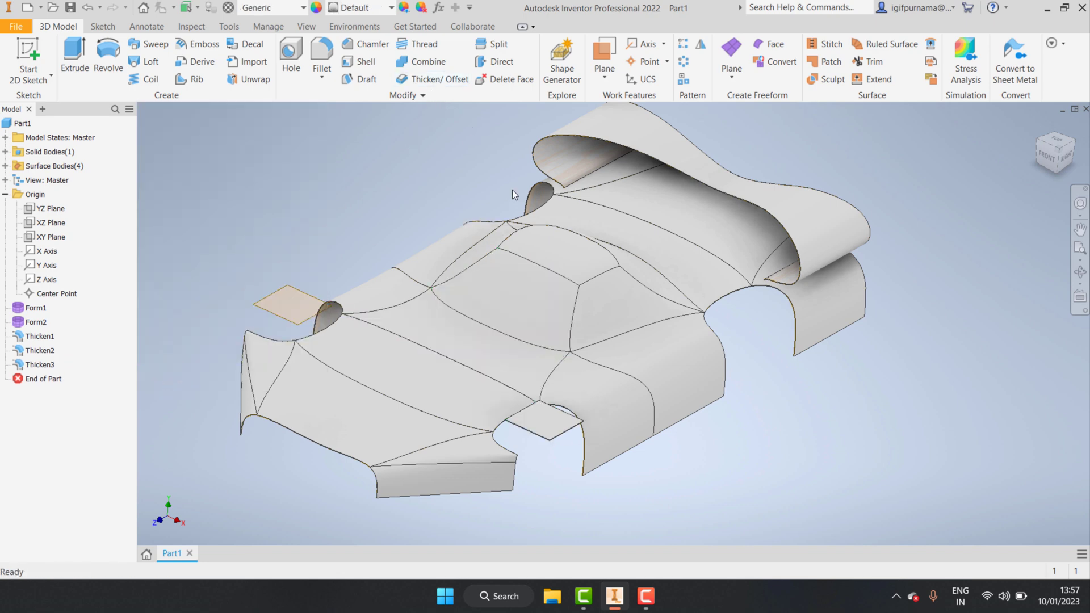
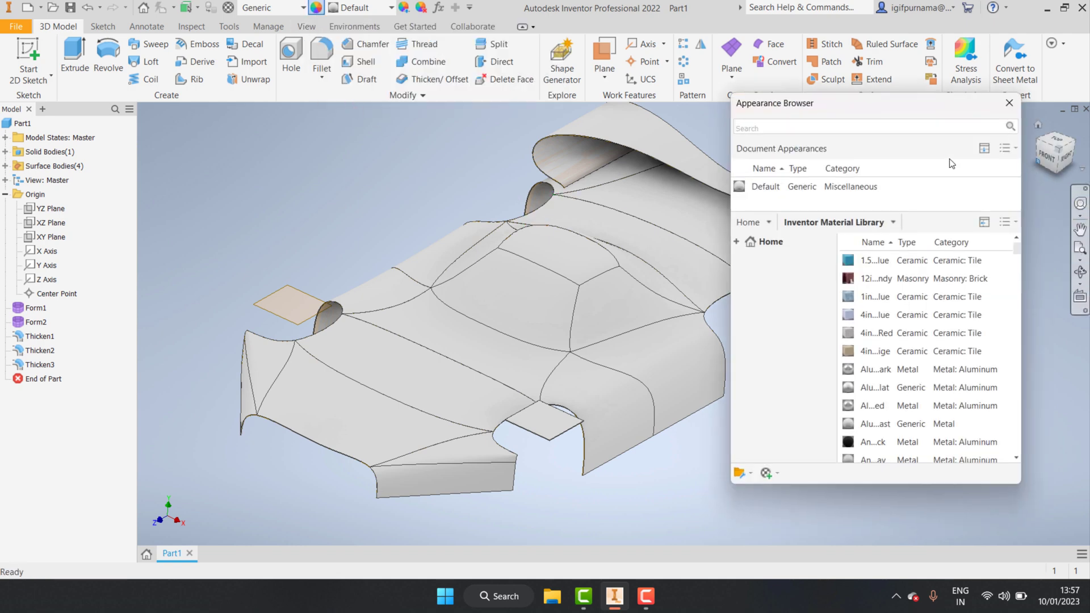
Add the Black stucco appearance to the document appearances.
drag(872, 107, 917, 113)
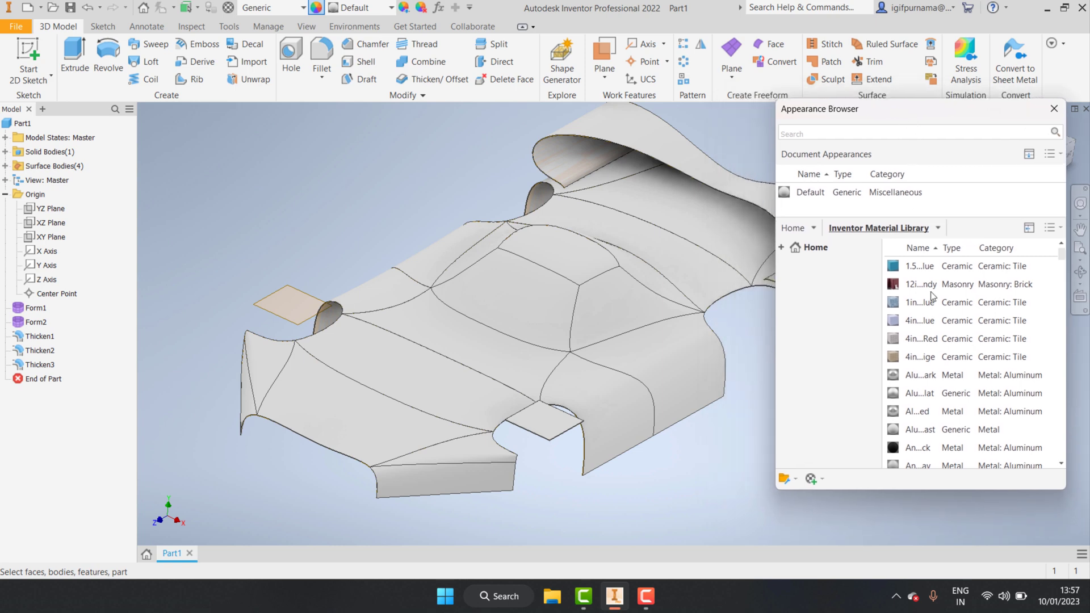
scroll(936, 391, down, 2)
scroll(936, 392, down, 2)
scroll(937, 392, down, 1)
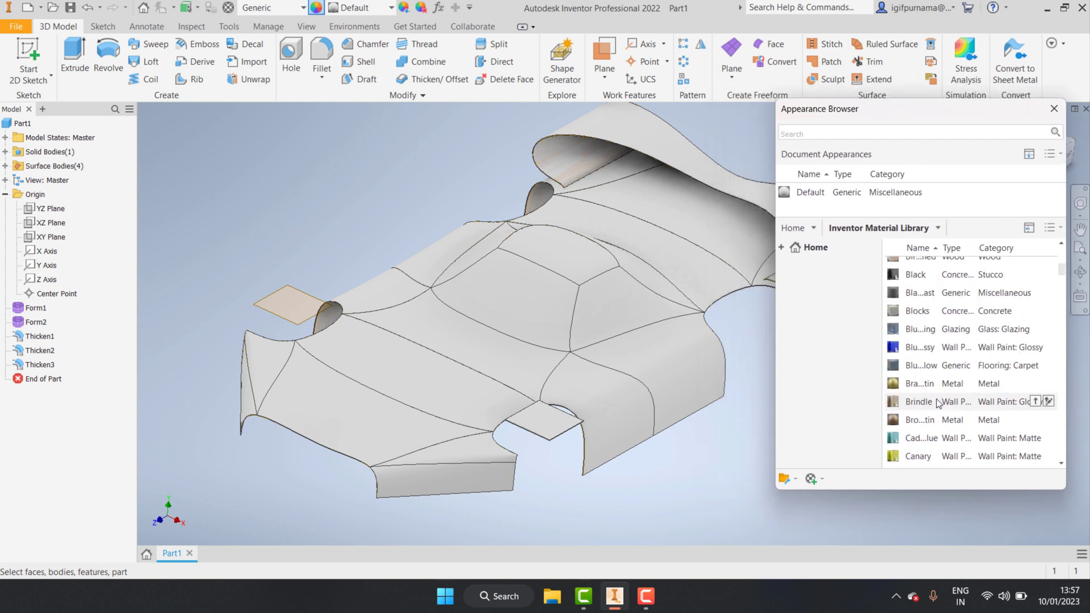
scroll(999, 287, up, 1)
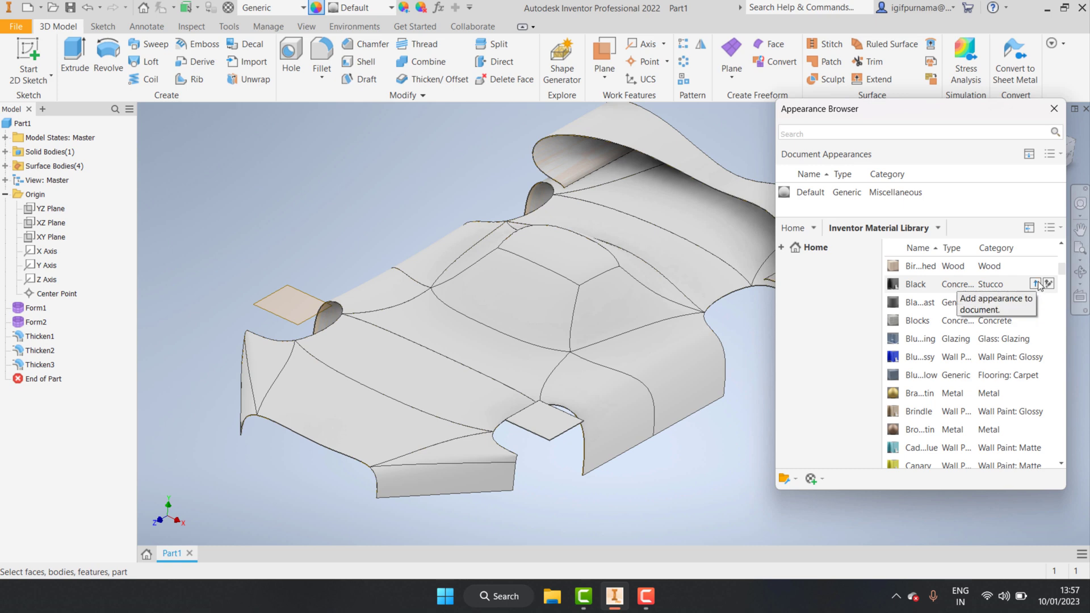
click(1037, 284)
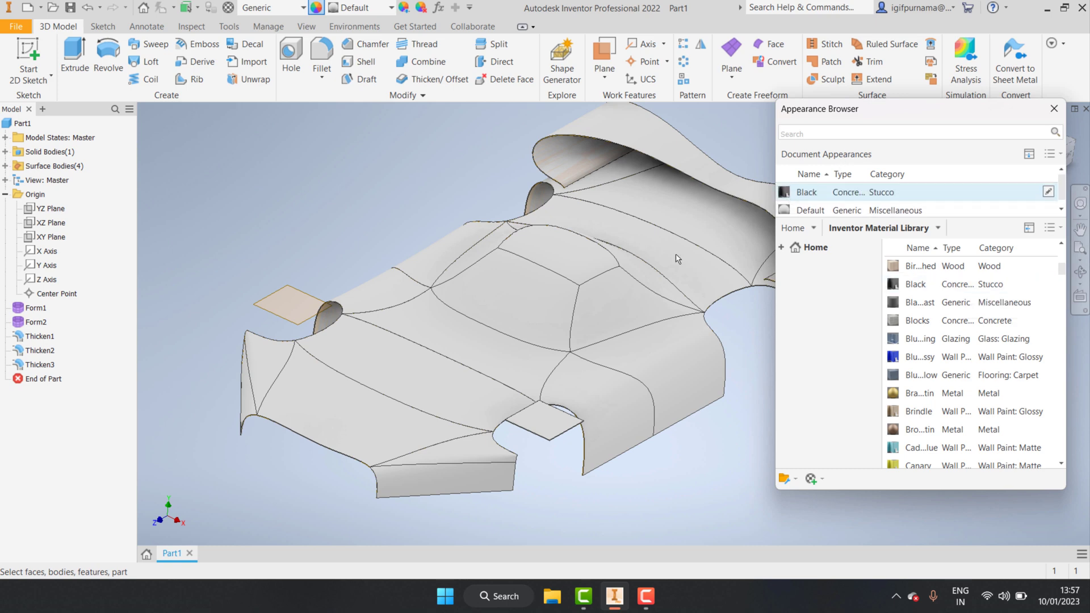
Select the two windshield faces and the strip above, and open Black in the Appearance Editor.
click(527, 301)
ctrl+click(603, 323)
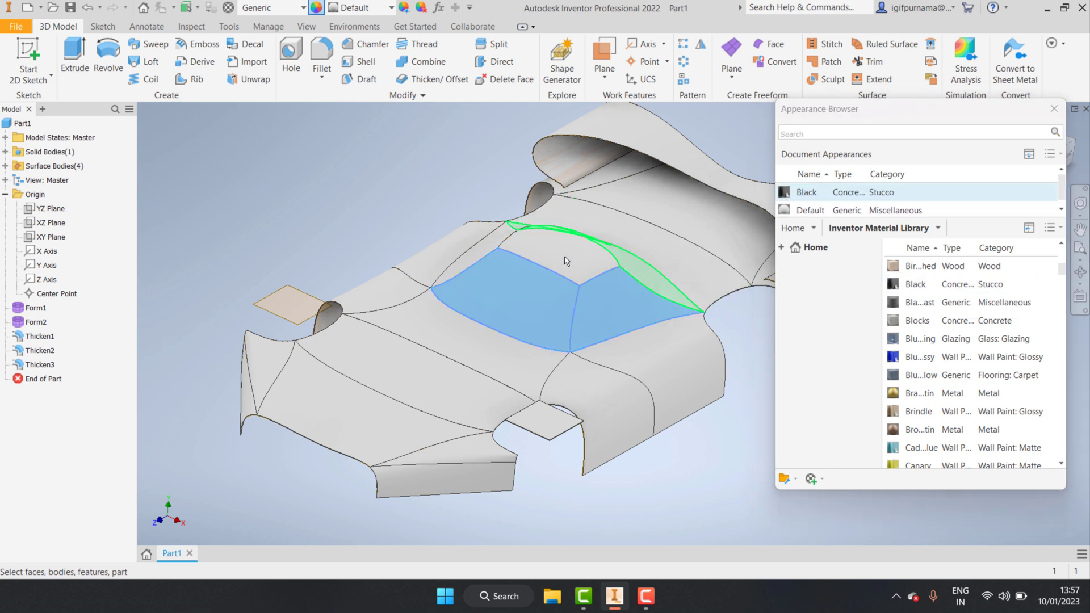
ctrl+click(507, 244)
mouse_move(852, 192)
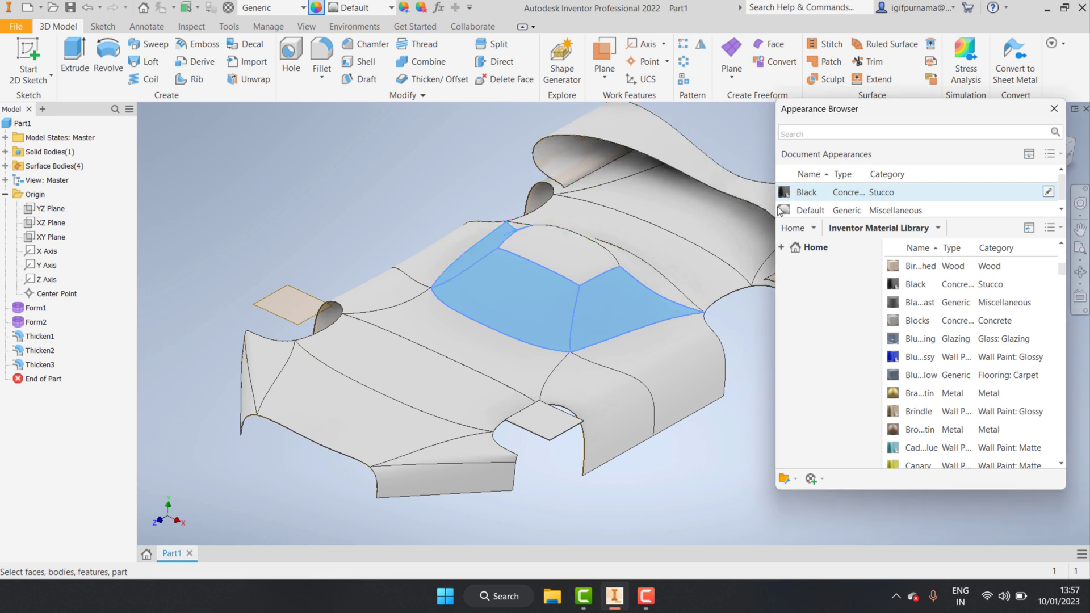
drag(806, 192, 618, 306)
double_click(788, 196)
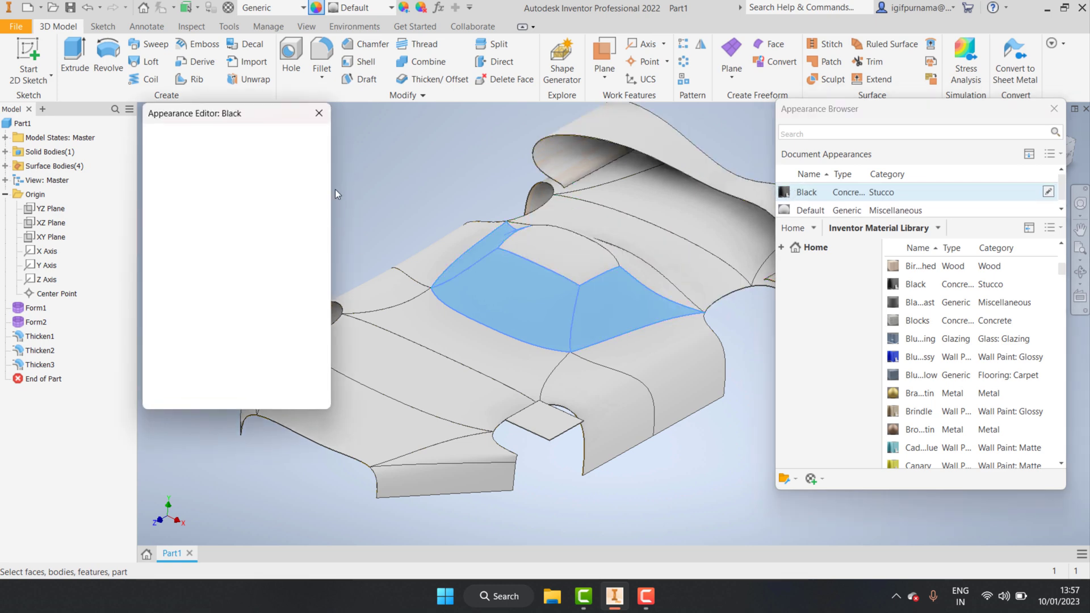
Apply the Black appearance to the selected windshield faces.
click(209, 423)
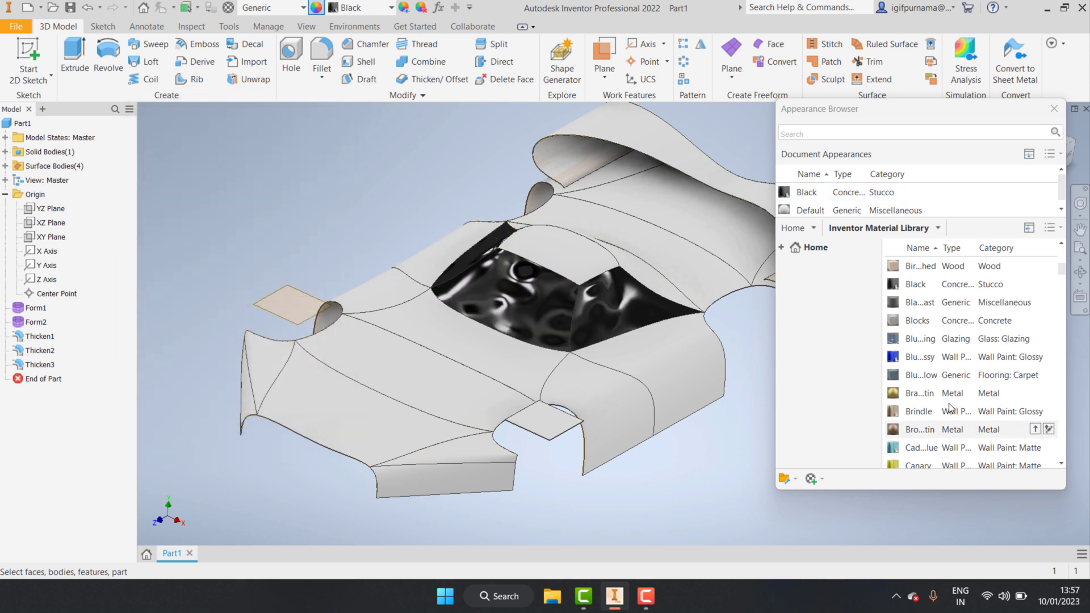
scroll(943, 400, down, 3)
scroll(931, 393, down, 3)
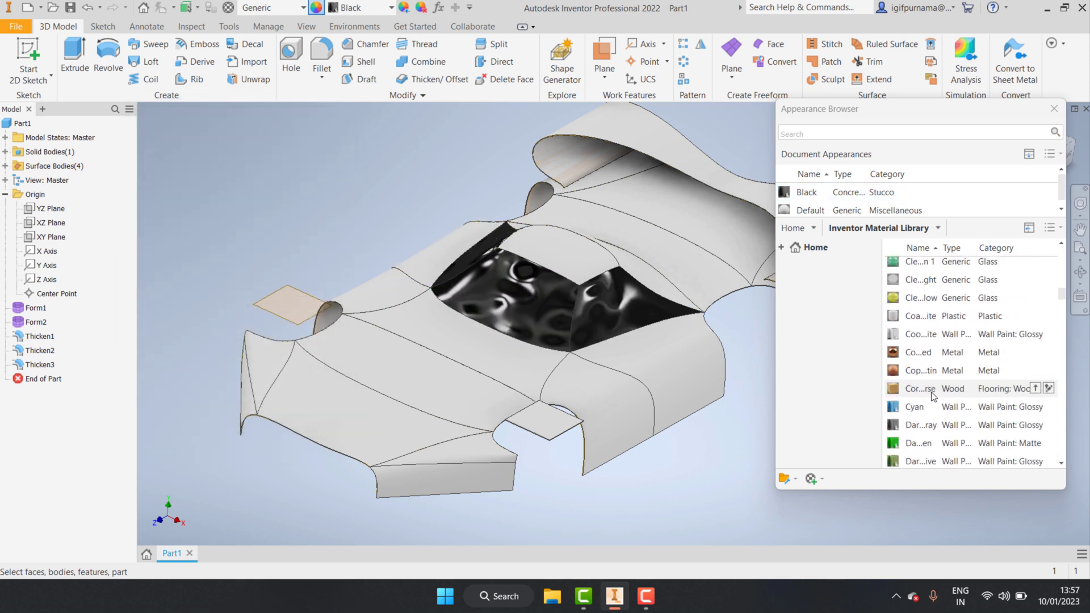
scroll(931, 396, down, 1)
scroll(934, 396, down, 3)
scroll(936, 397, up, 1)
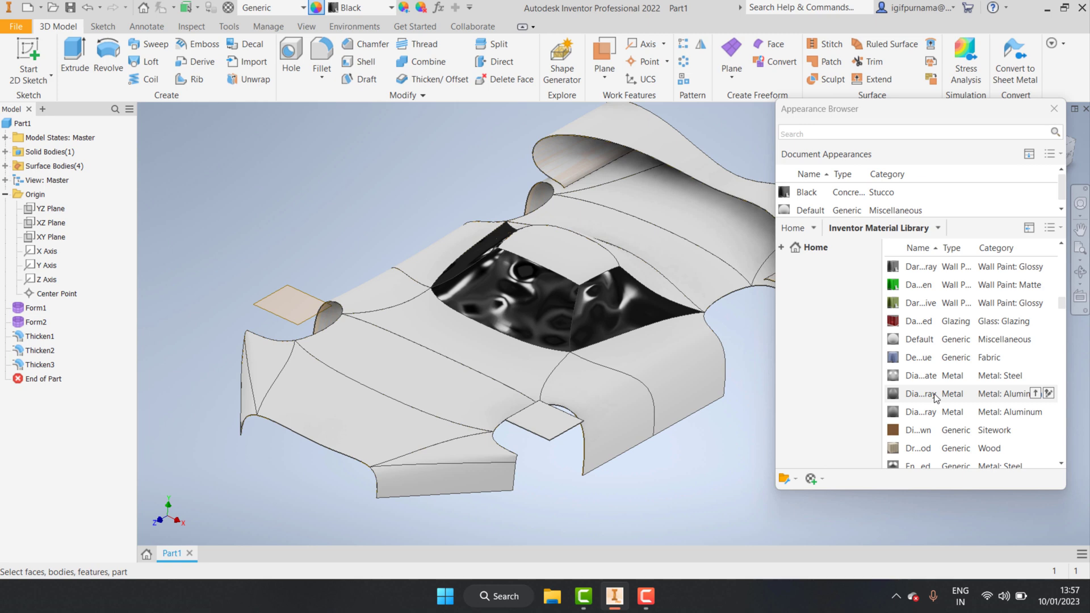
scroll(935, 397, up, 3)
Assign the frosted bronze glass from the Autodesk Glass library to both windshield faces.
click(781, 247)
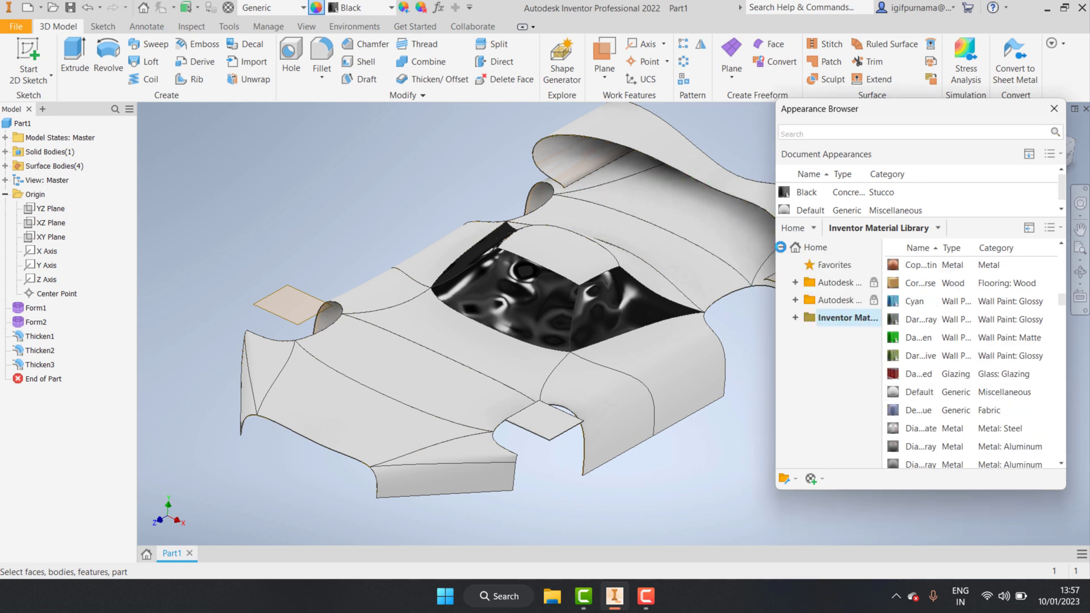
click(795, 301)
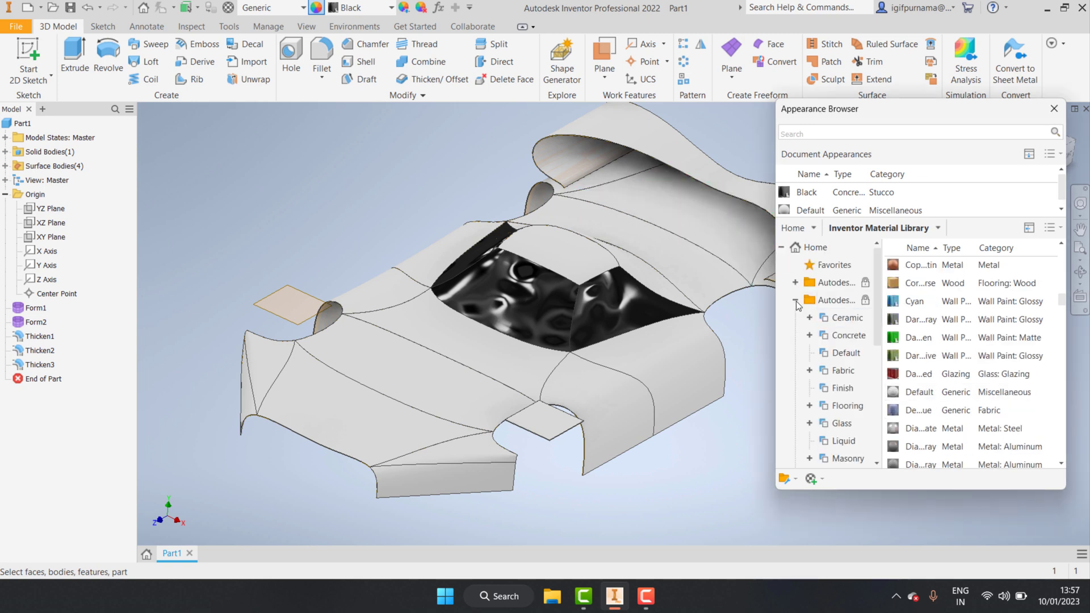
click(844, 423)
scroll(941, 397, down, 3)
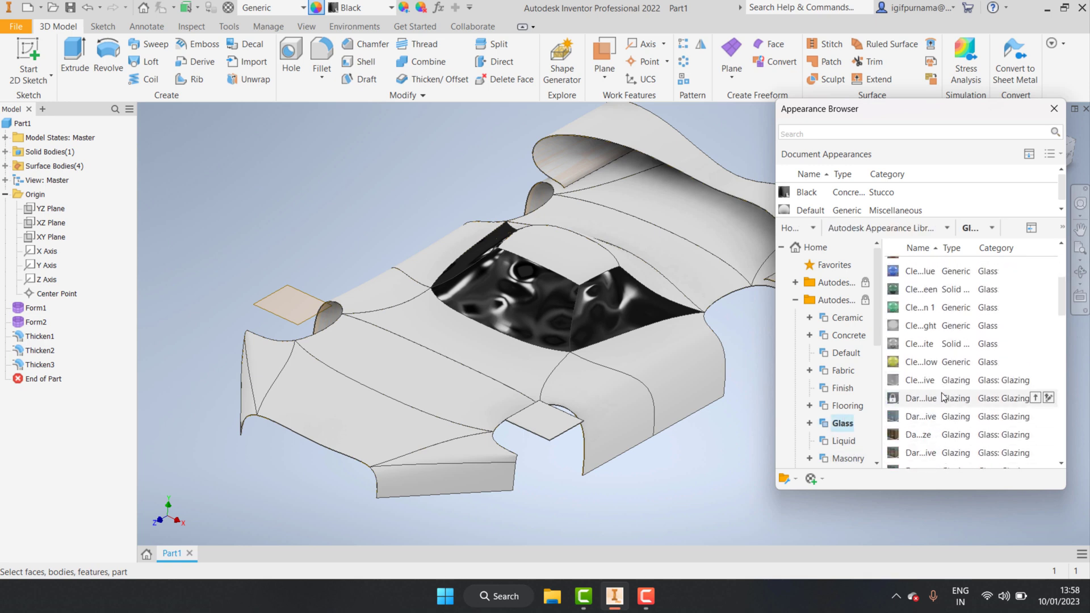
scroll(939, 443, down, 3)
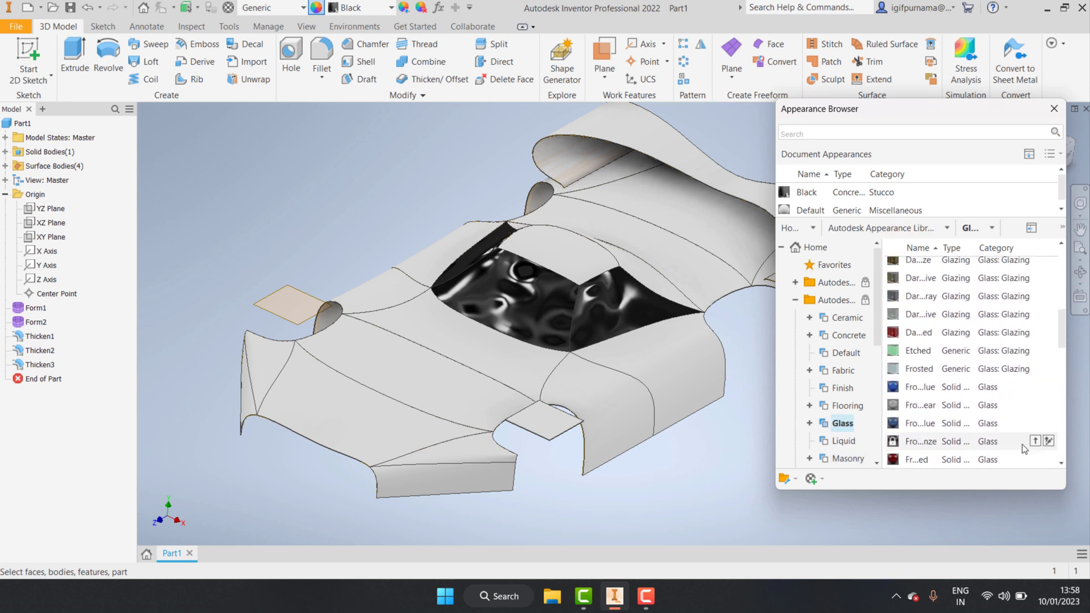
drag(1023, 449, 599, 291)
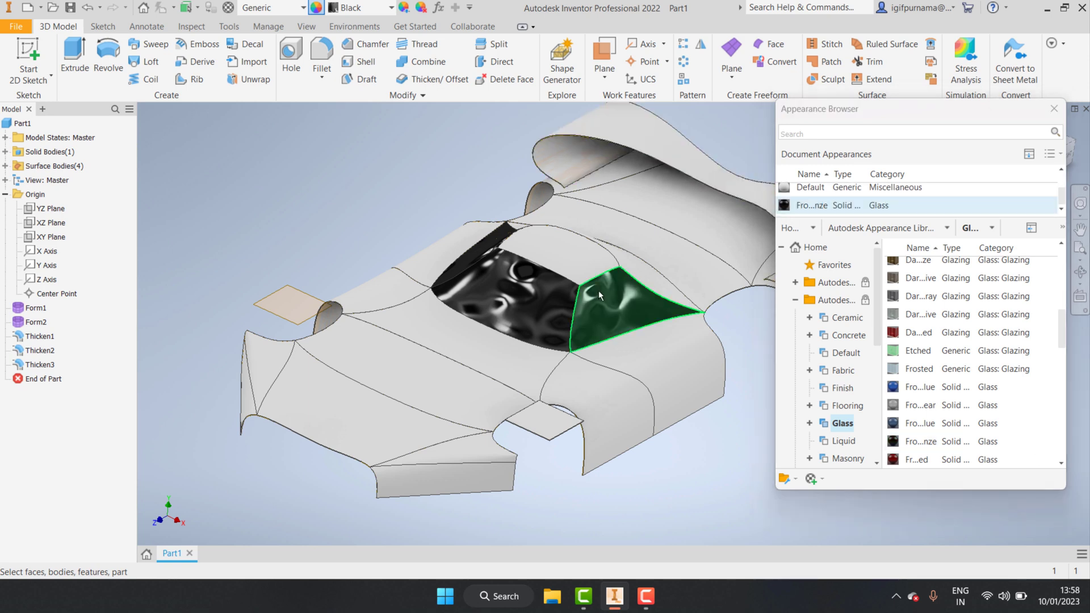
ctrl+click(554, 301)
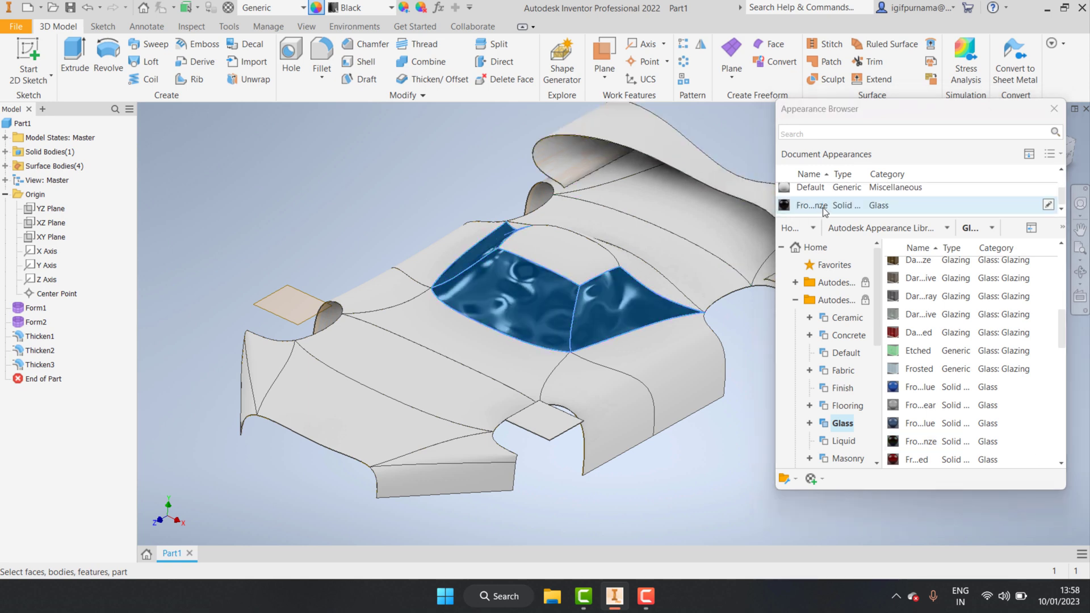
click(782, 209)
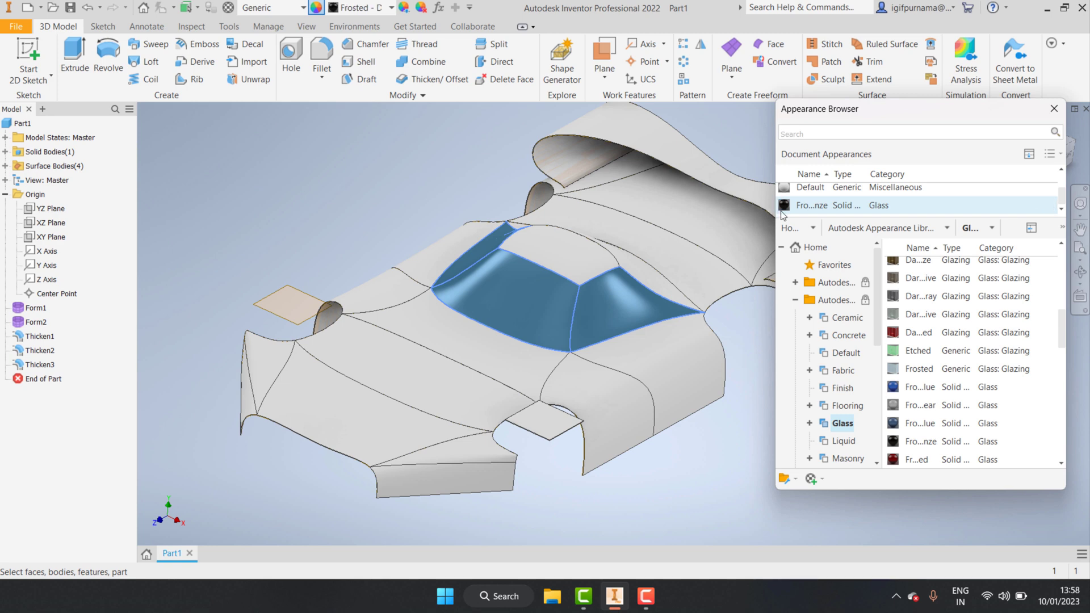
Add Anodized - Black from the library's Metal category to the document appearances.
click(765, 270)
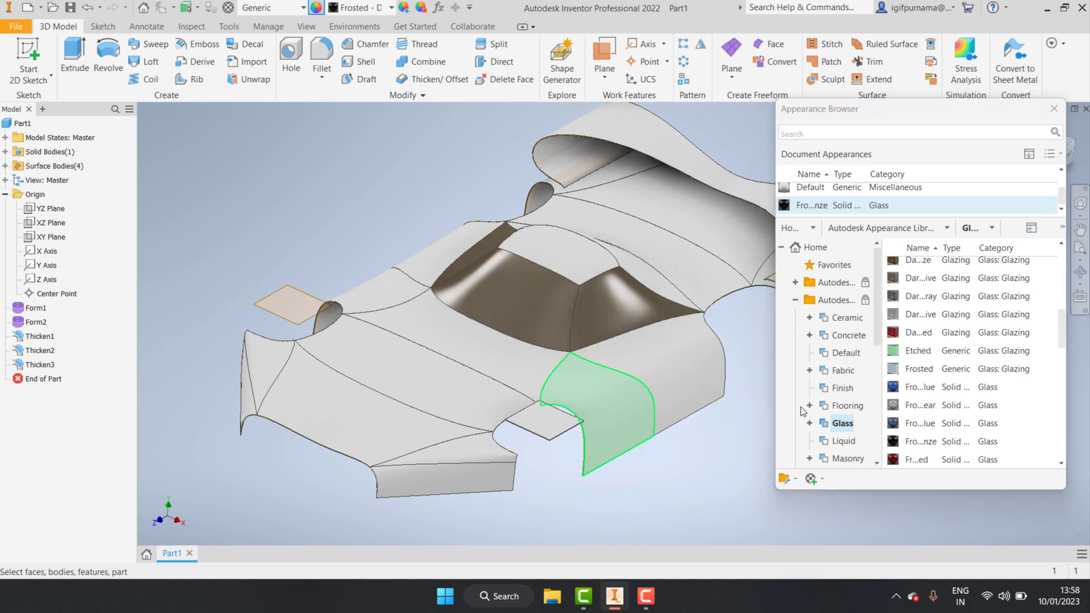
scroll(859, 391, down, 1)
scroll(937, 398, down, 2)
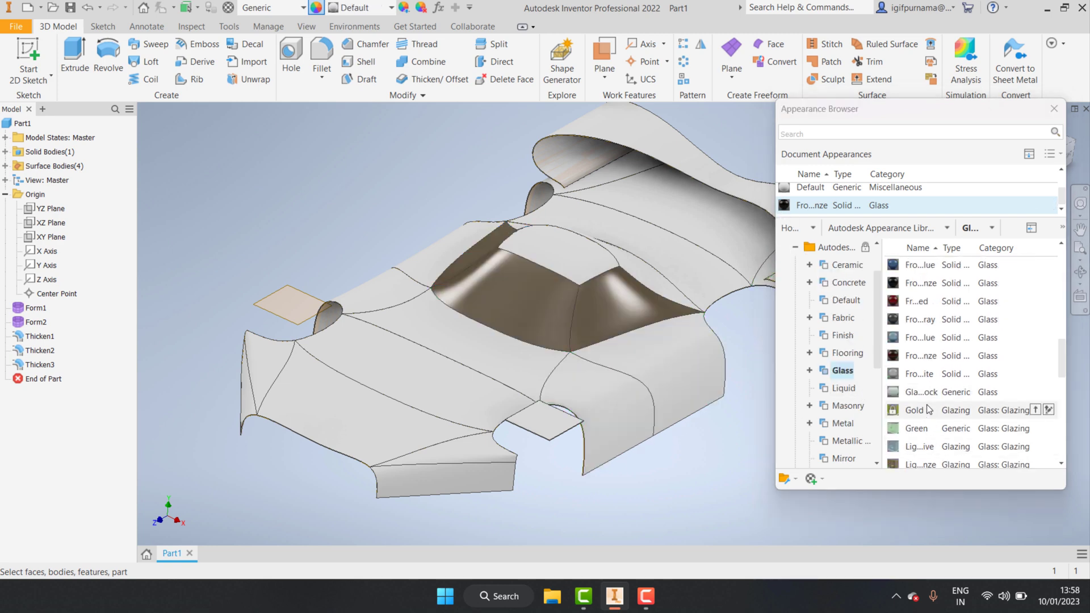
scroll(944, 441, down, 4)
scroll(851, 411, down, 2)
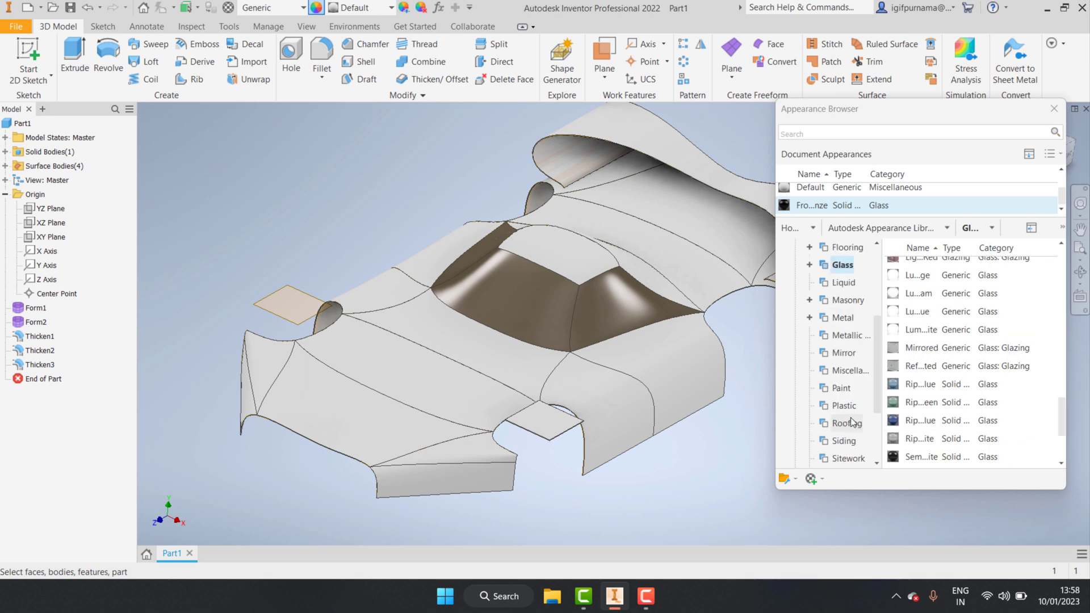
scroll(850, 341, down, 1)
double_click(845, 265)
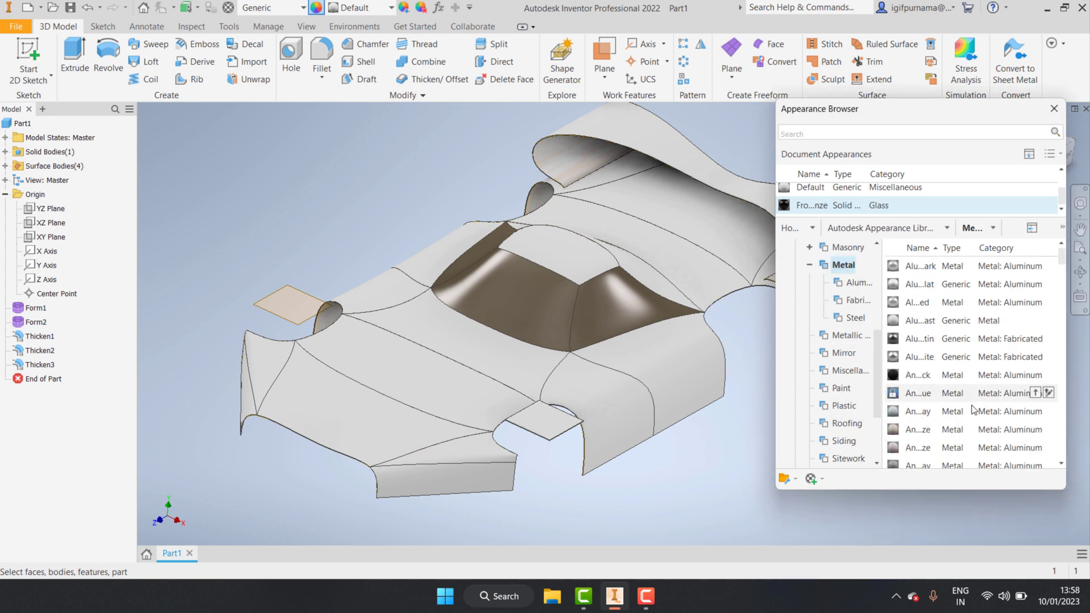
click(1036, 375)
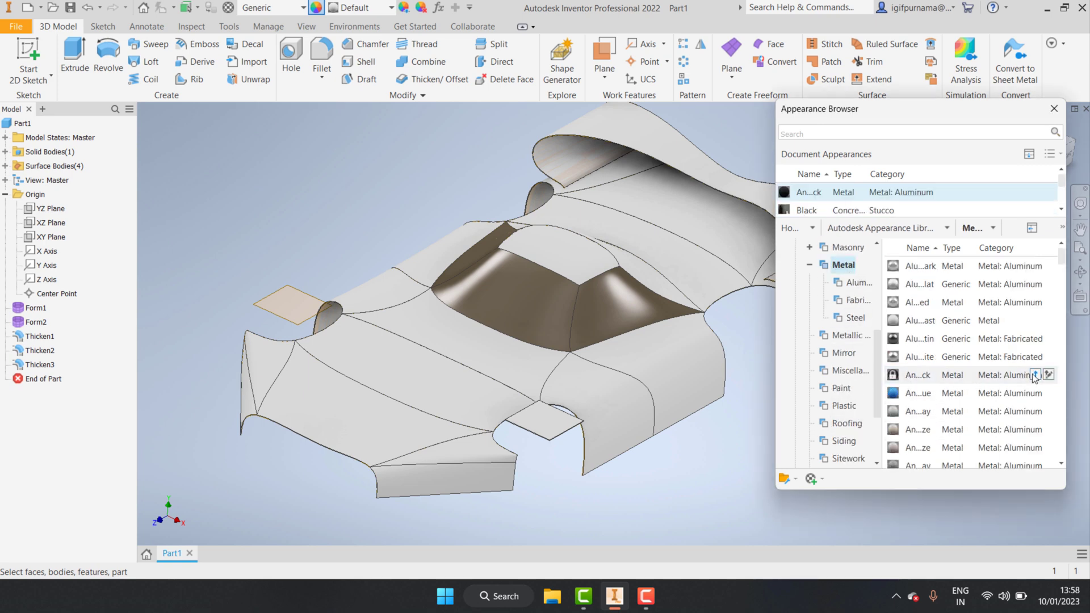
Apply Anodized - Black to the windshield faces and strip, then enlarge the document appearance list.
click(612, 294)
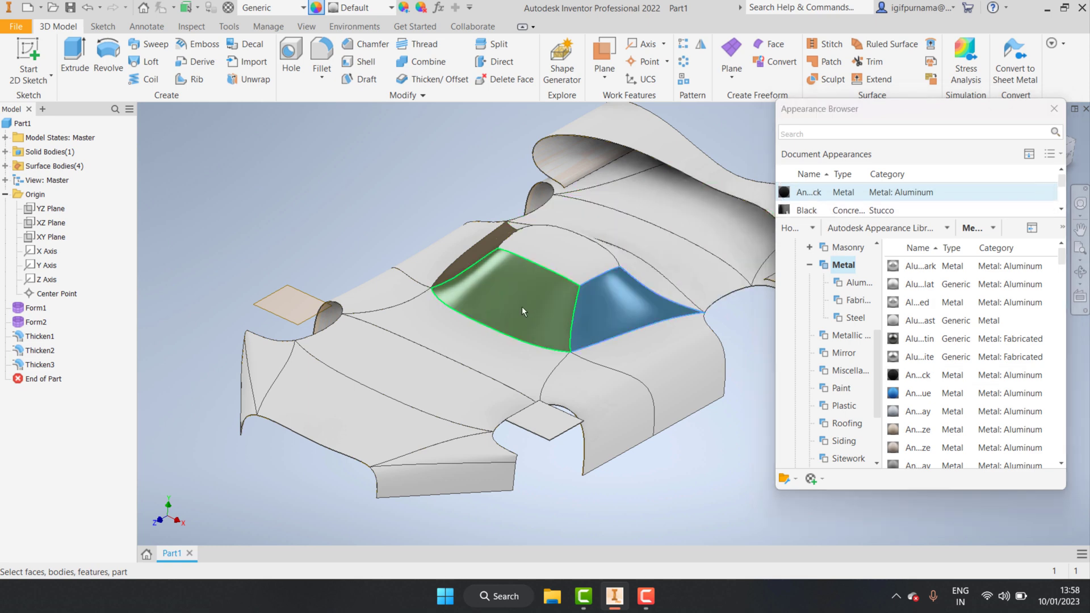
ctrl+click(488, 254)
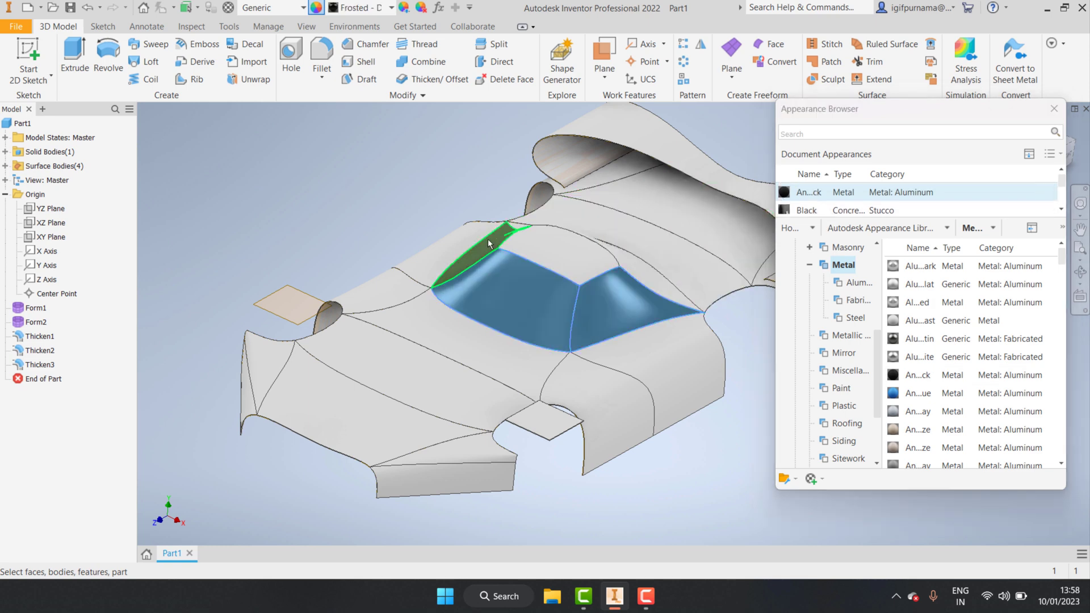
double_click(789, 193)
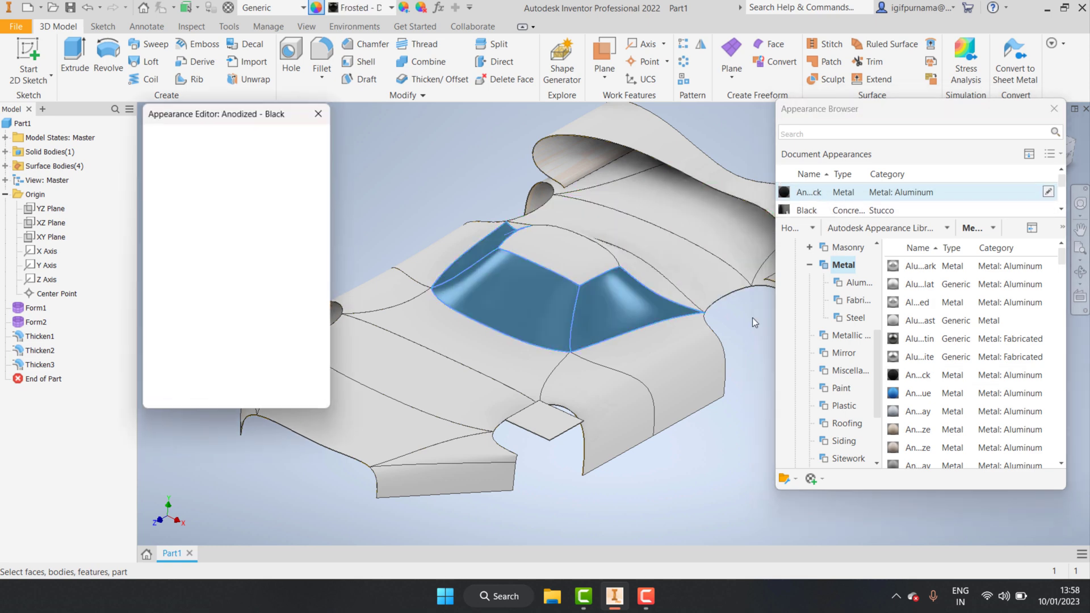
click(319, 114)
drag(931, 216, 923, 293)
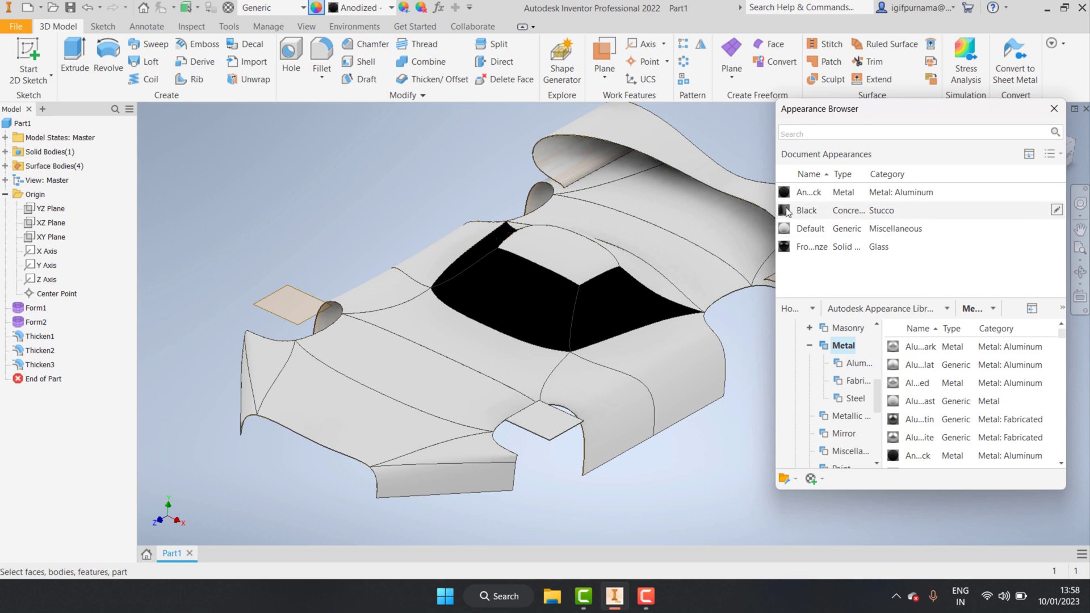
Delete the unused Black stucco and frosted glass appearances from the document.
click(806, 210)
right_click(785, 193)
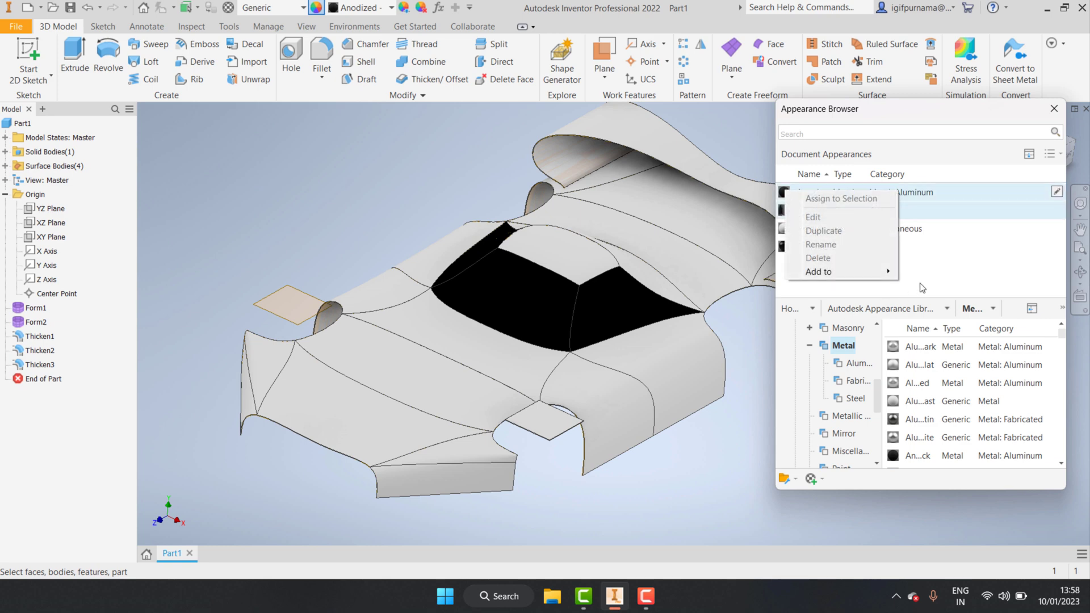
click(922, 288)
click(784, 250)
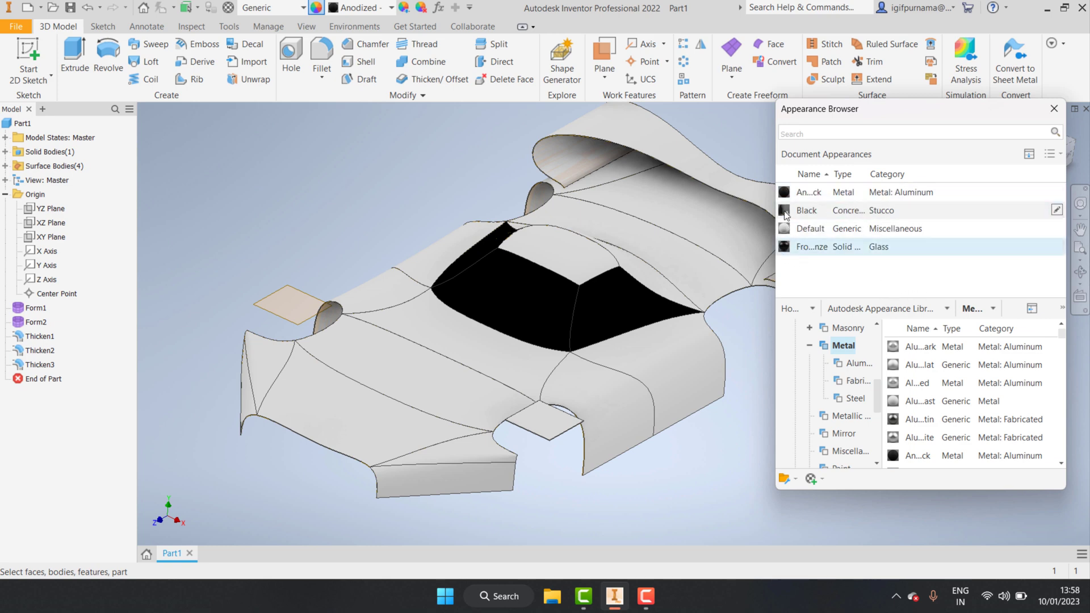
ctrl+click(785, 214)
right_click(785, 213)
click(818, 277)
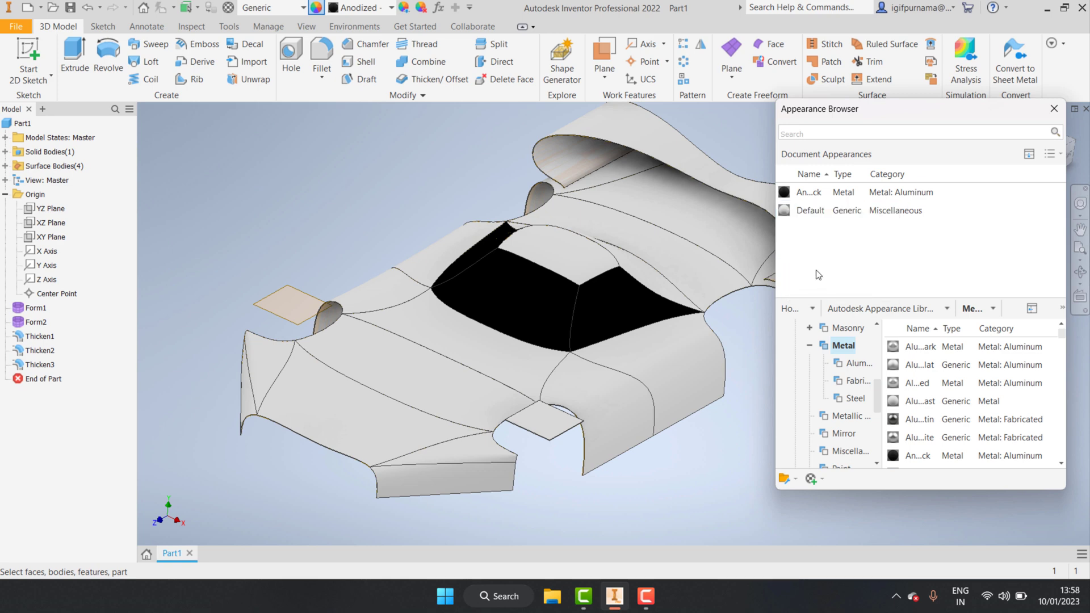
Add Aqua from the library's Stucco folder to the document appearances and pick the hood panel.
scroll(915, 395, down, 2)
scroll(919, 414, down, 2)
scroll(925, 437, down, 2)
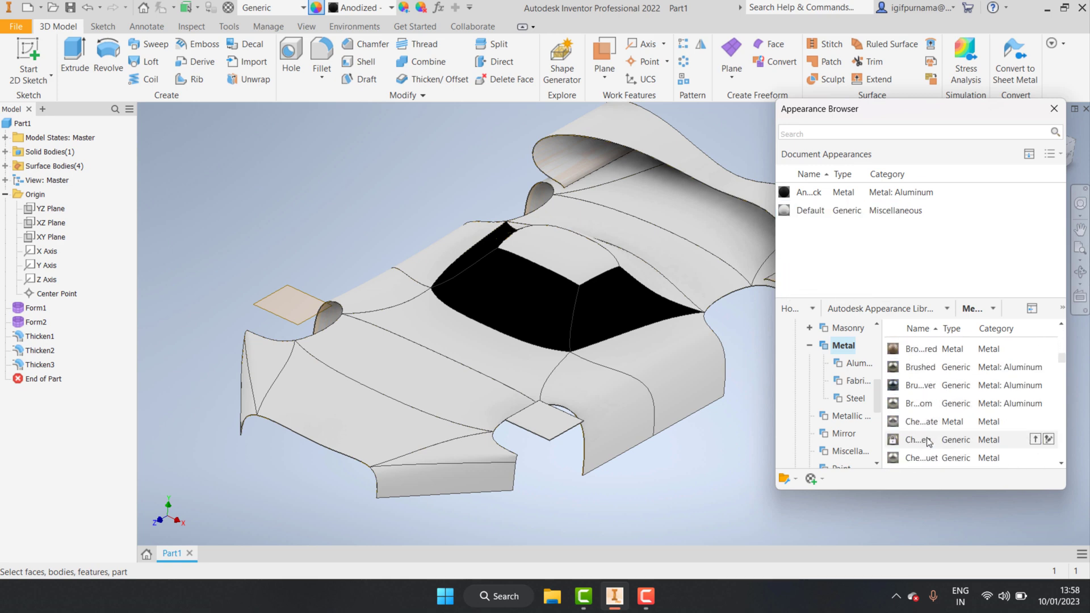
scroll(926, 442, down, 2)
scroll(927, 441, down, 2)
scroll(926, 442, down, 2)
scroll(929, 441, down, 2)
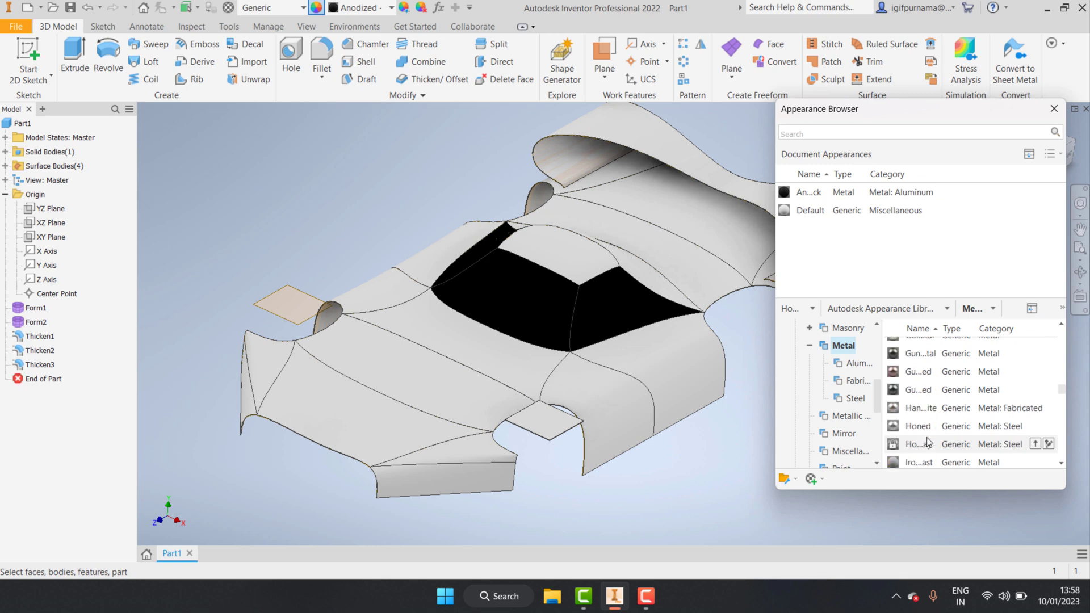
scroll(927, 440, down, 2)
scroll(927, 440, down, 2)
scroll(927, 440, down, 2)
scroll(927, 440, down, 2)
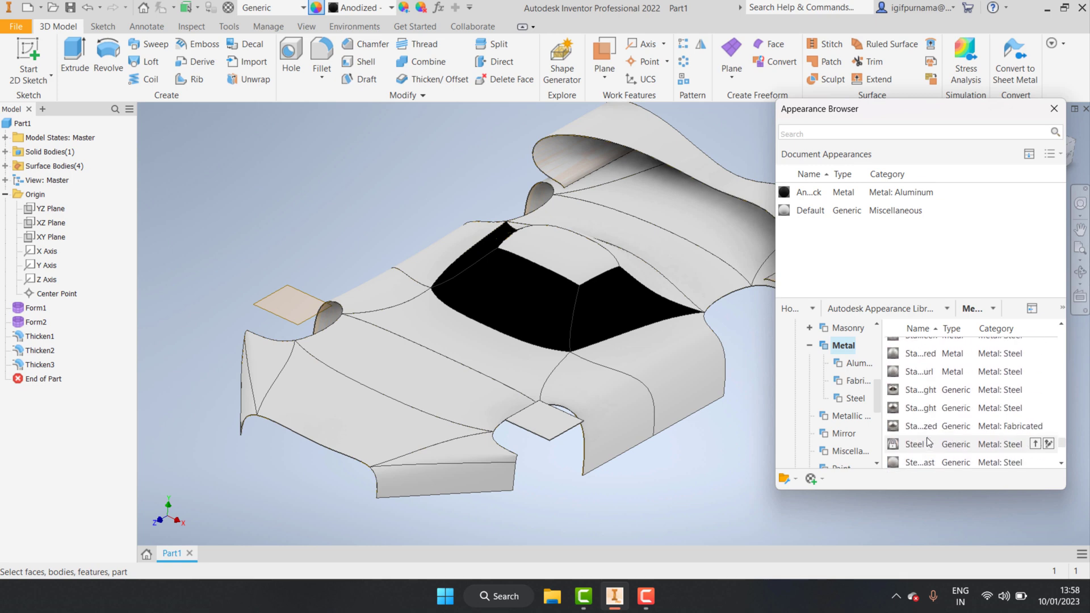
scroll(927, 443, down, 3)
scroll(926, 435, up, 2)
scroll(926, 435, down, 1)
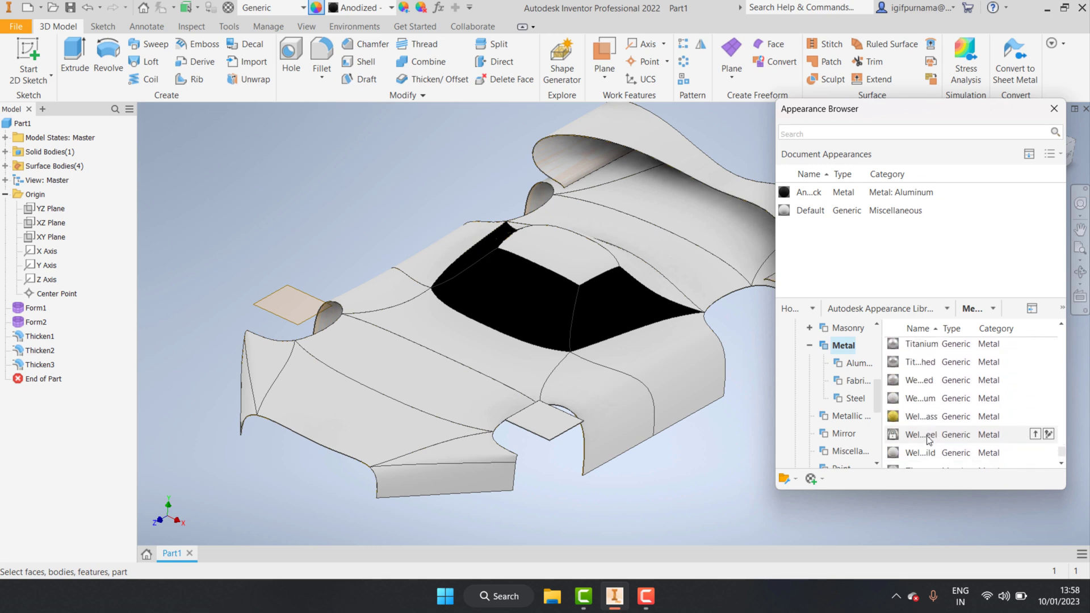
scroll(926, 435, down, 2)
click(857, 363)
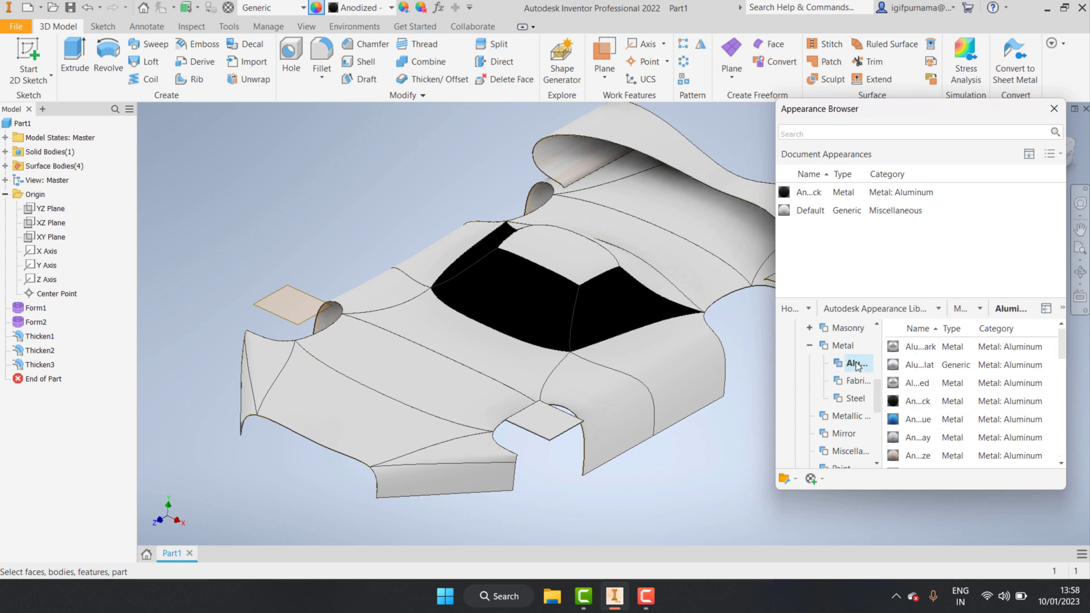
scroll(931, 431, down, 2)
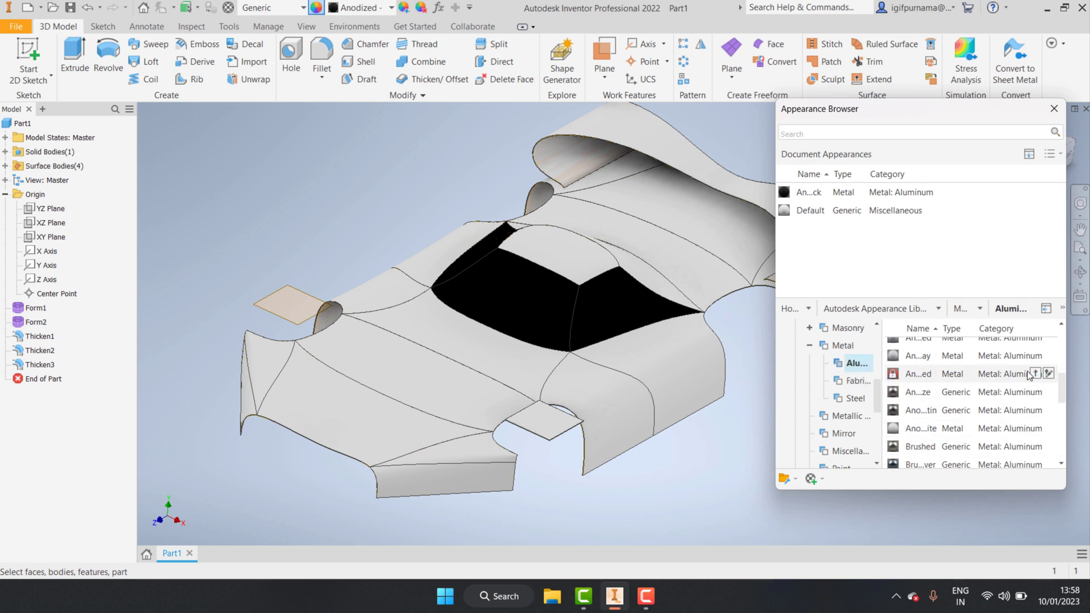
scroll(836, 434, down, 2)
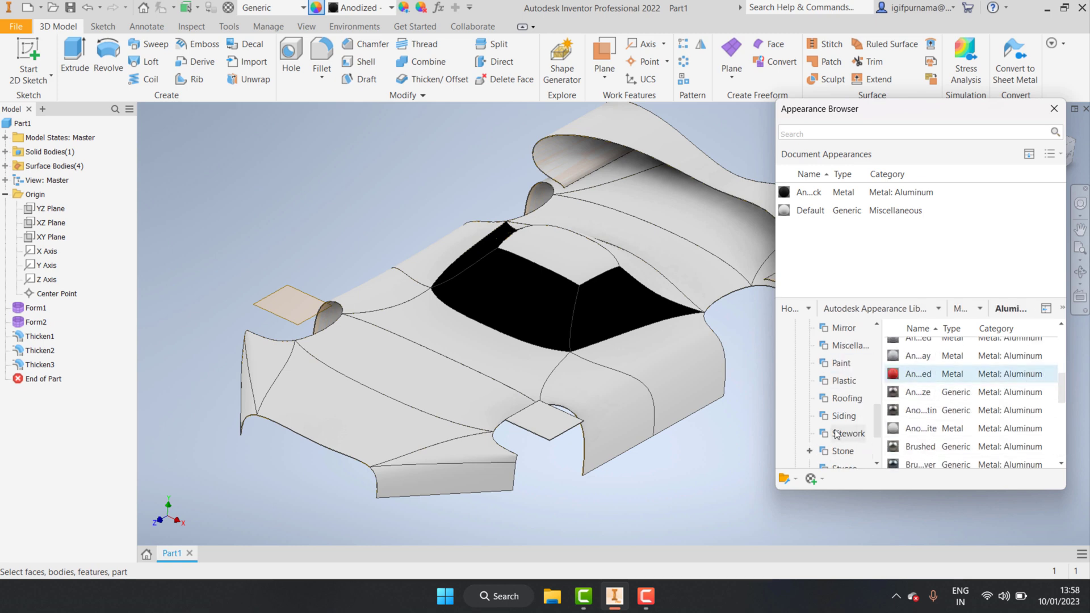
click(855, 387)
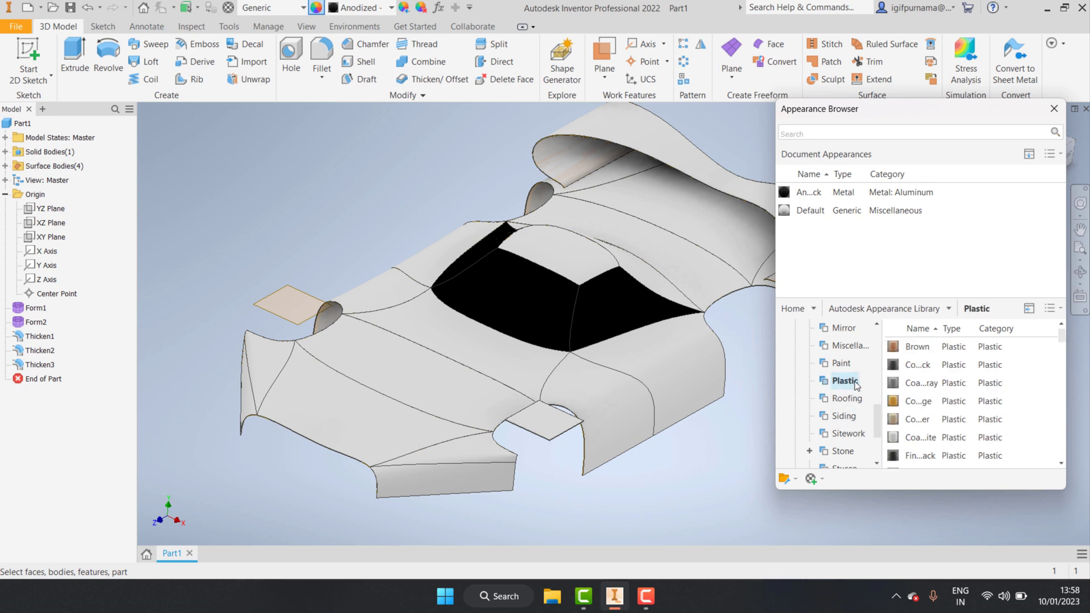
scroll(851, 421, down, 2)
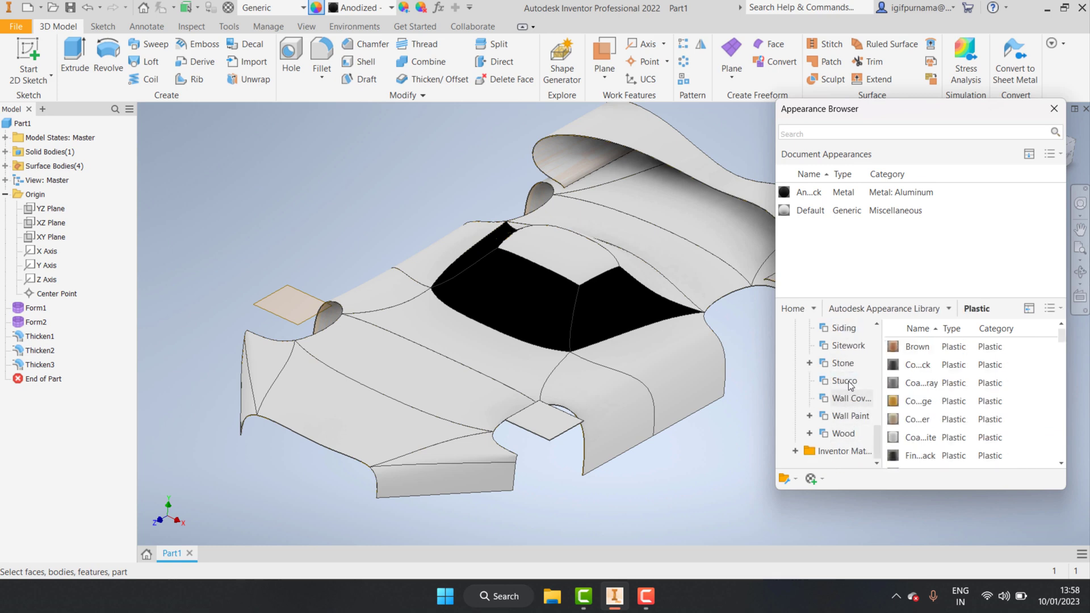
click(848, 365)
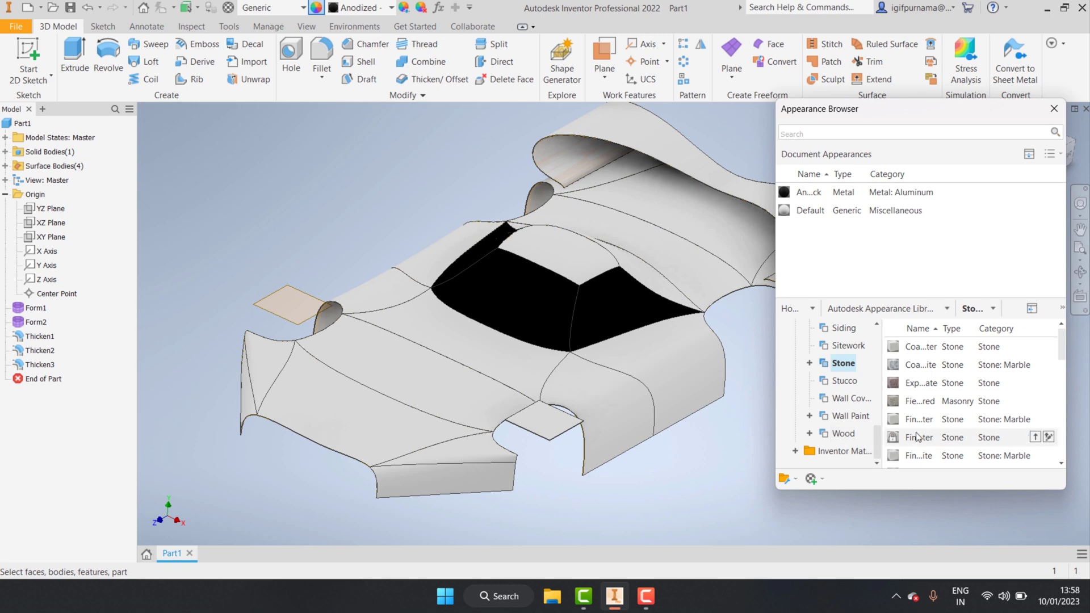
scroll(927, 457, down, 2)
click(845, 381)
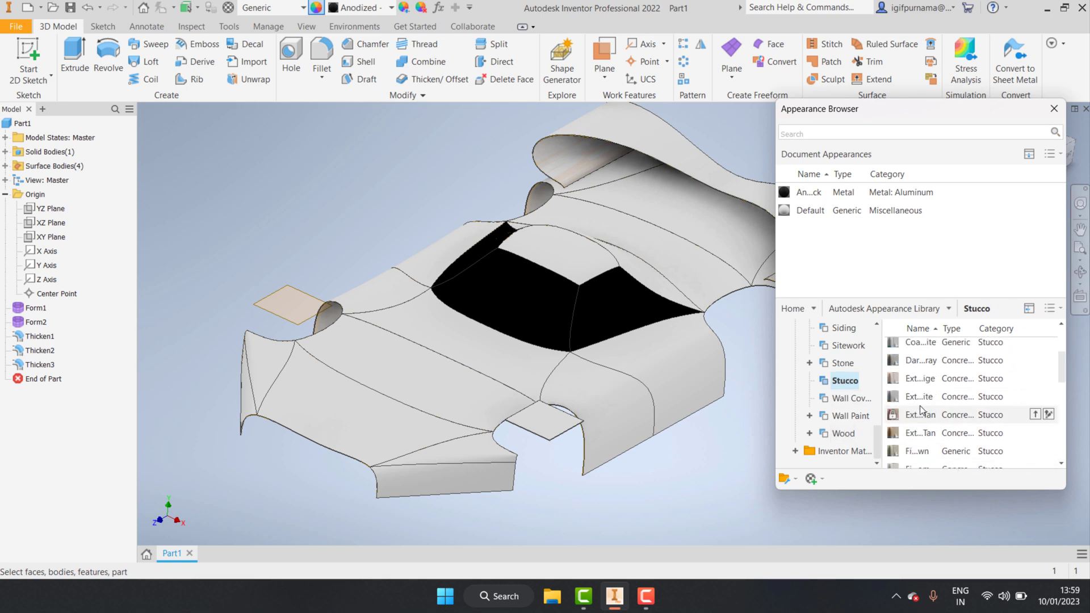
click(1035, 347)
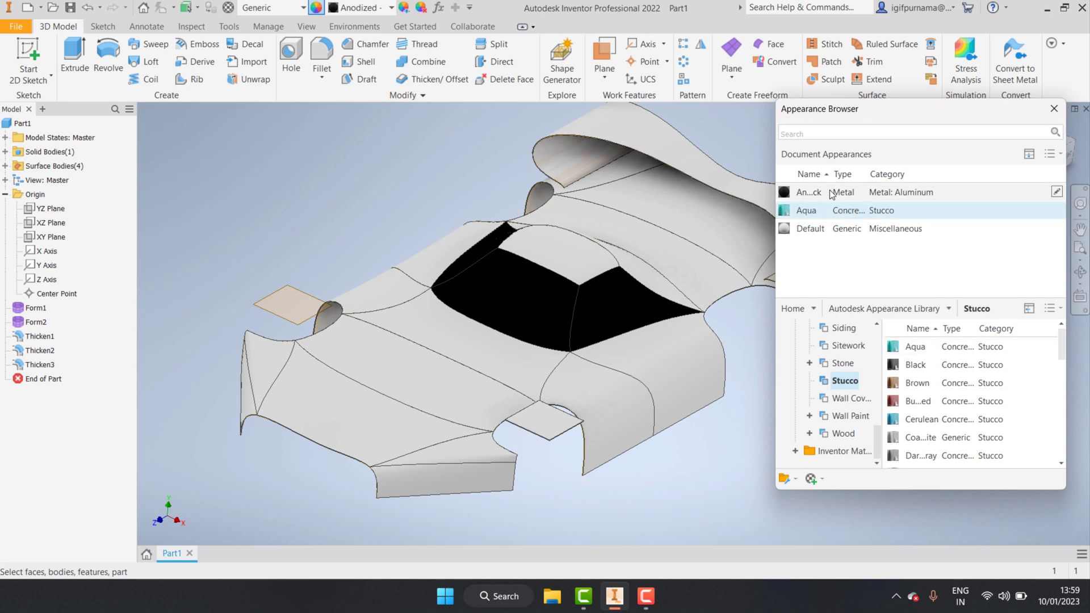
click(493, 406)
mouse_move(809, 210)
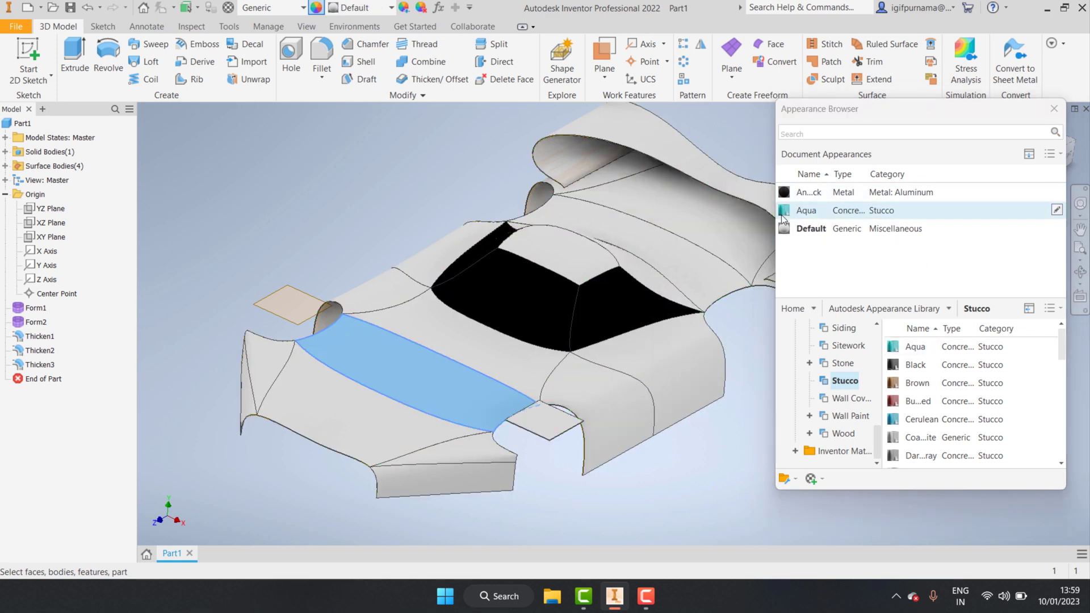
Apply Aqua to the hood, the panel behind it and the right fender.
double_click(783, 213)
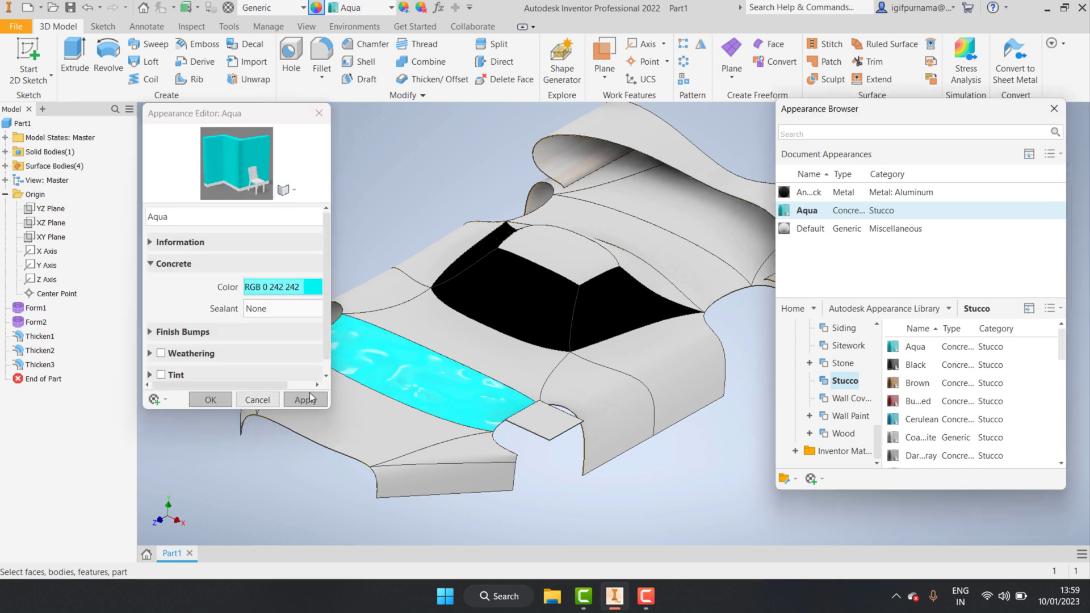
click(310, 400)
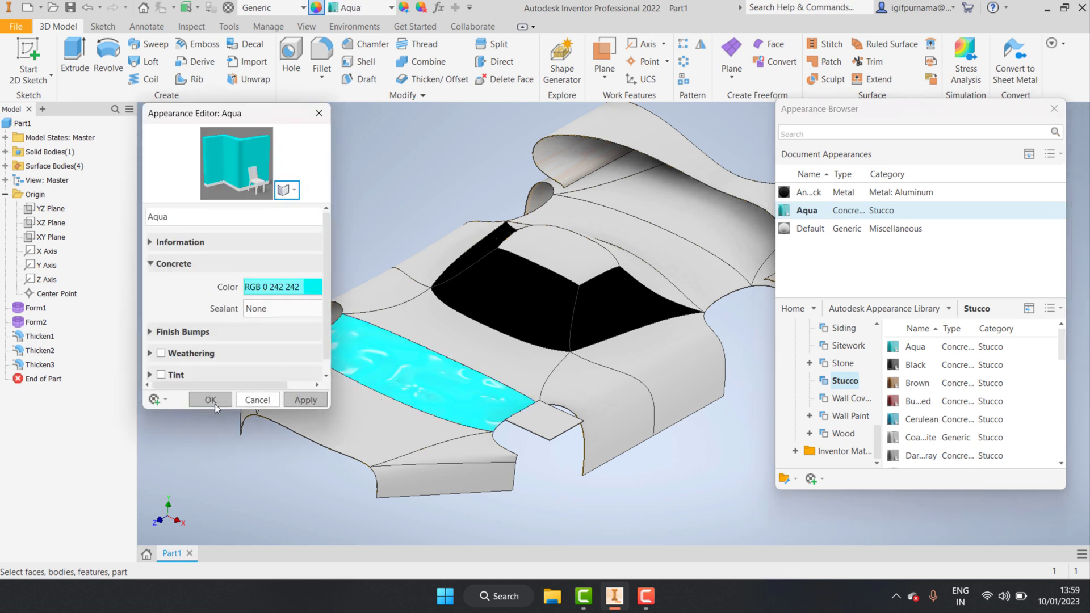
click(247, 505)
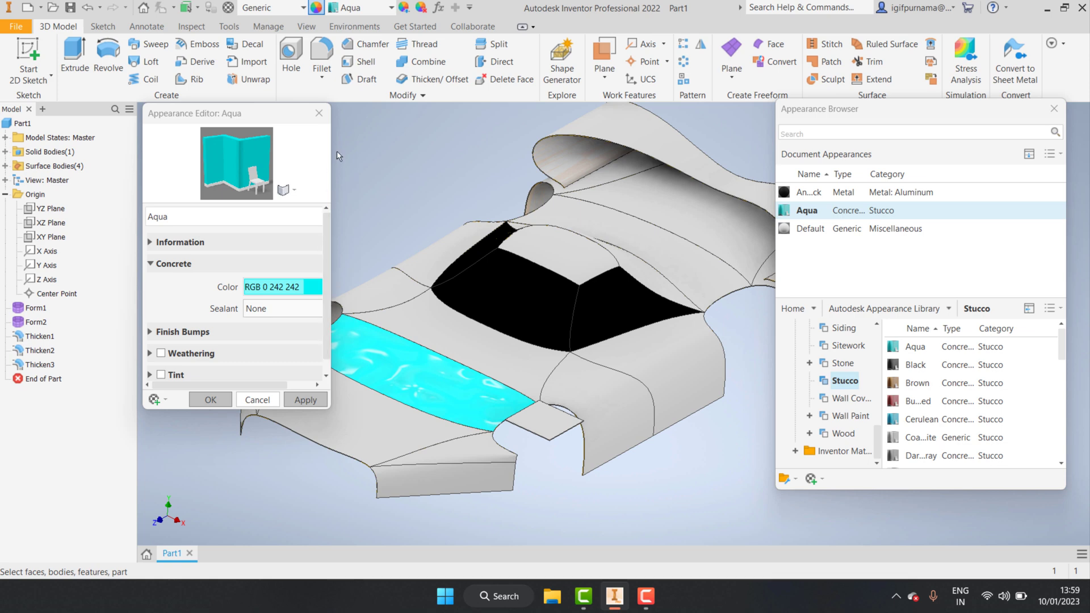
click(321, 116)
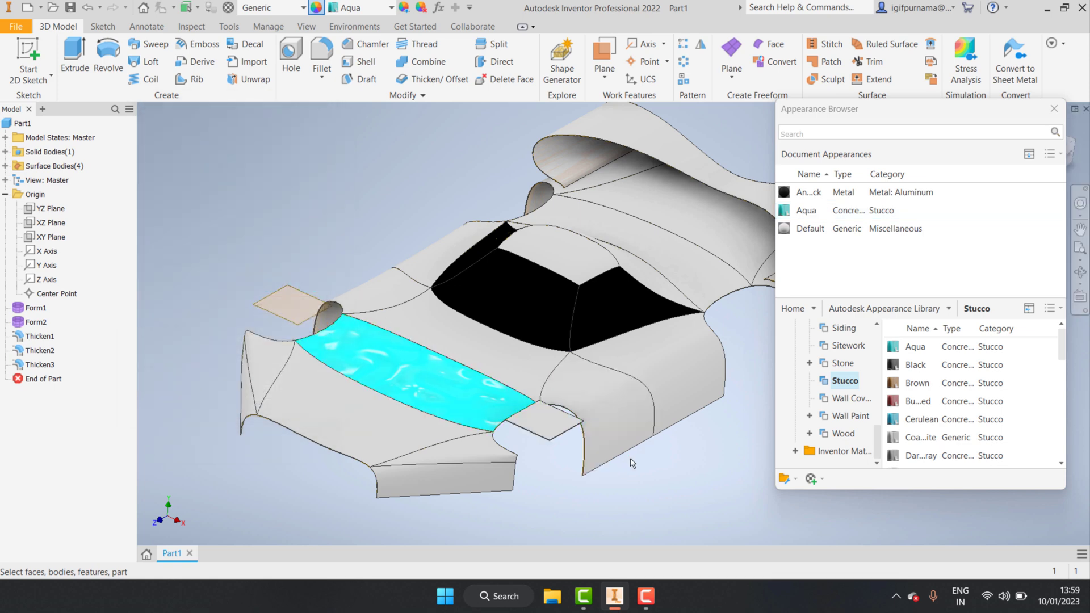
click(451, 341)
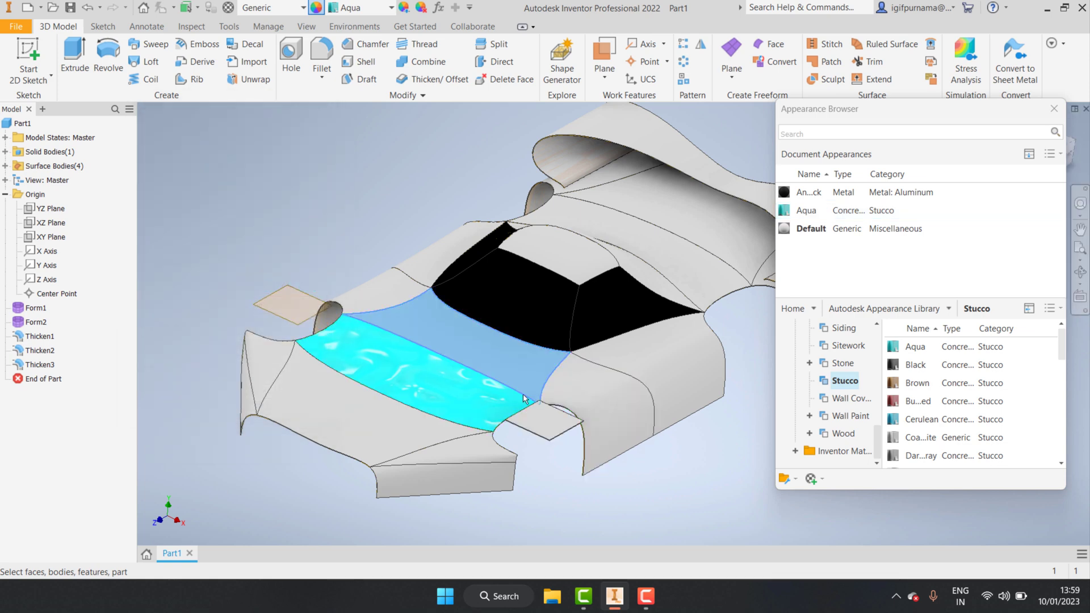
click(583, 391)
double_click(788, 209)
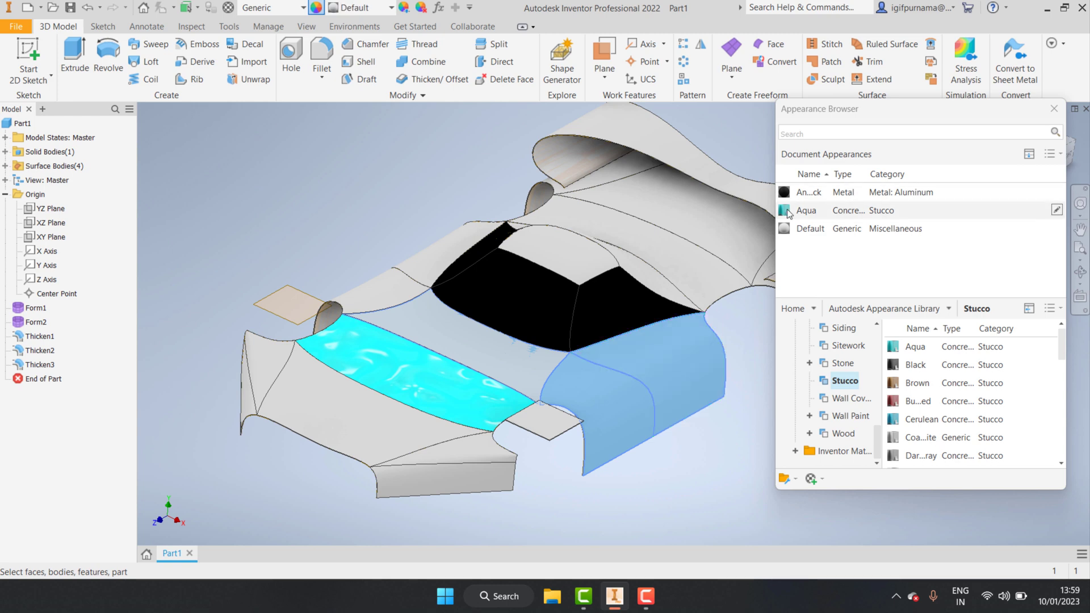
click(306, 400)
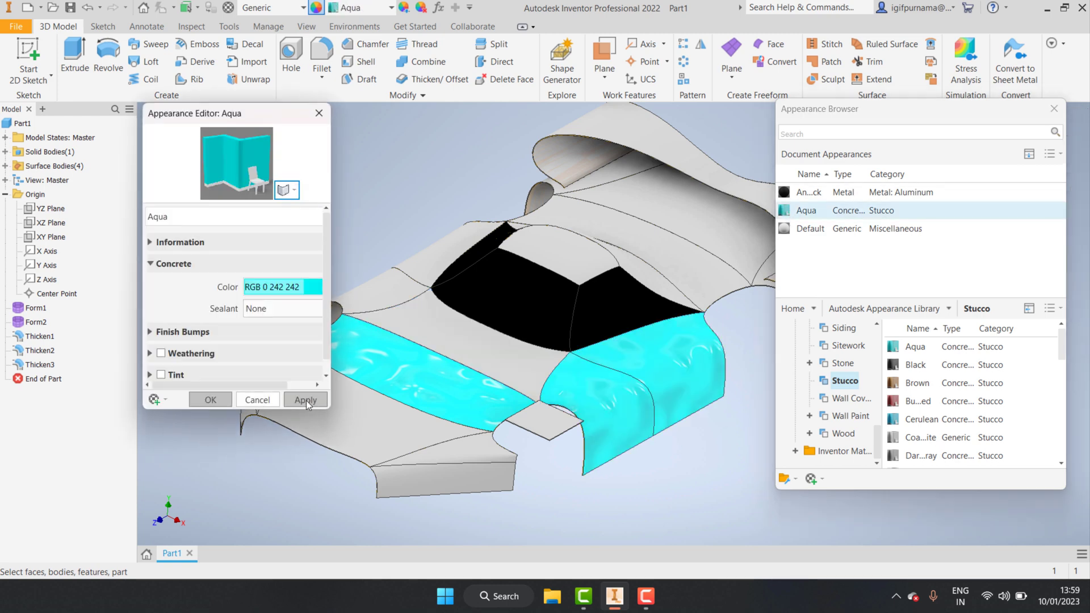
click(267, 404)
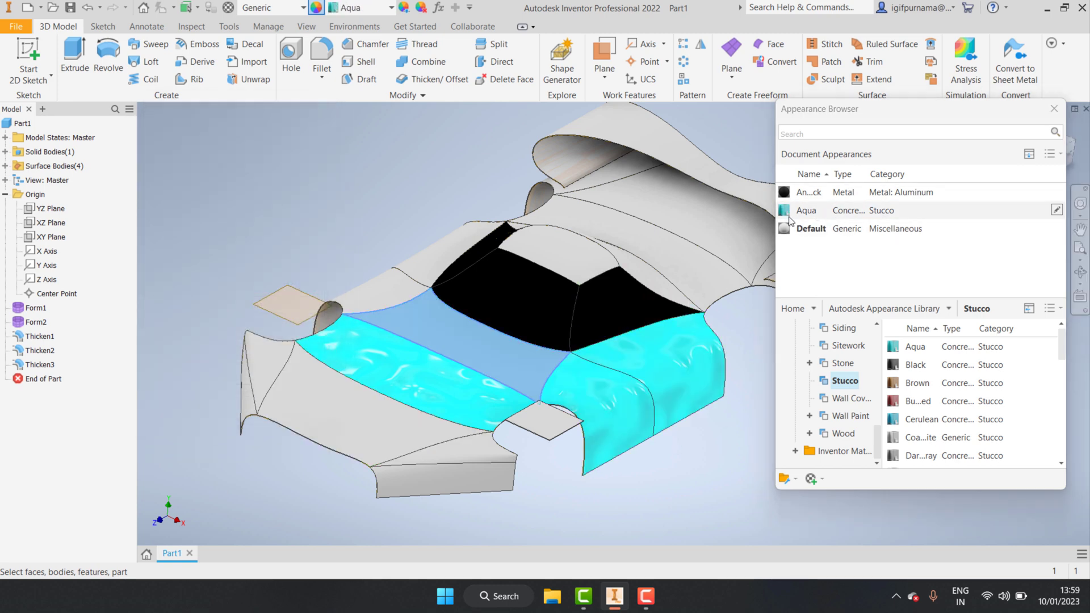
Apply Aqua to the roof panel and Anodized - Black to the upper wing.
click(733, 437)
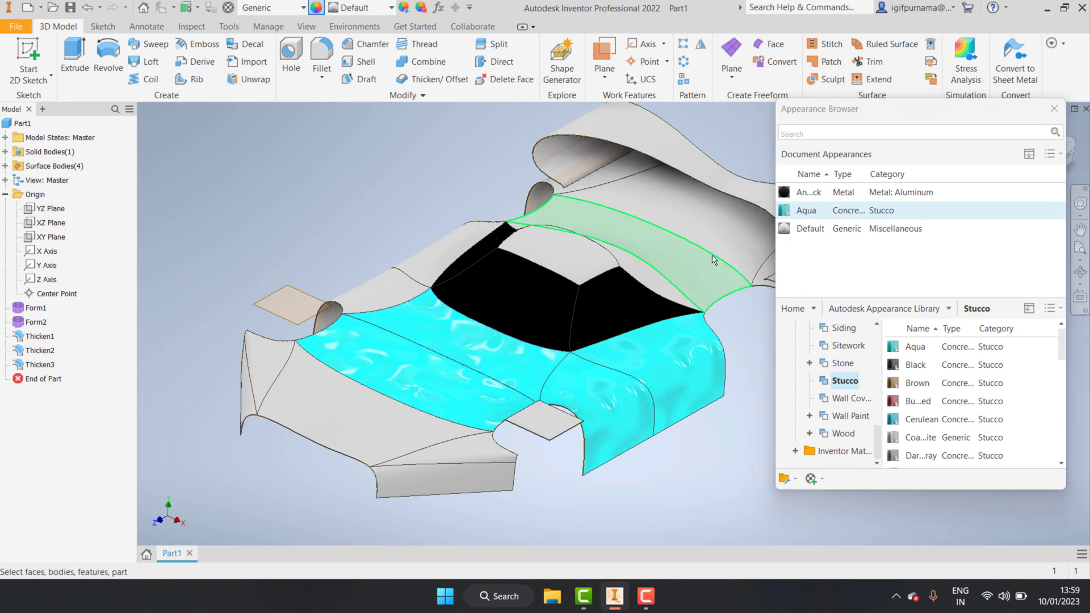
click(703, 282)
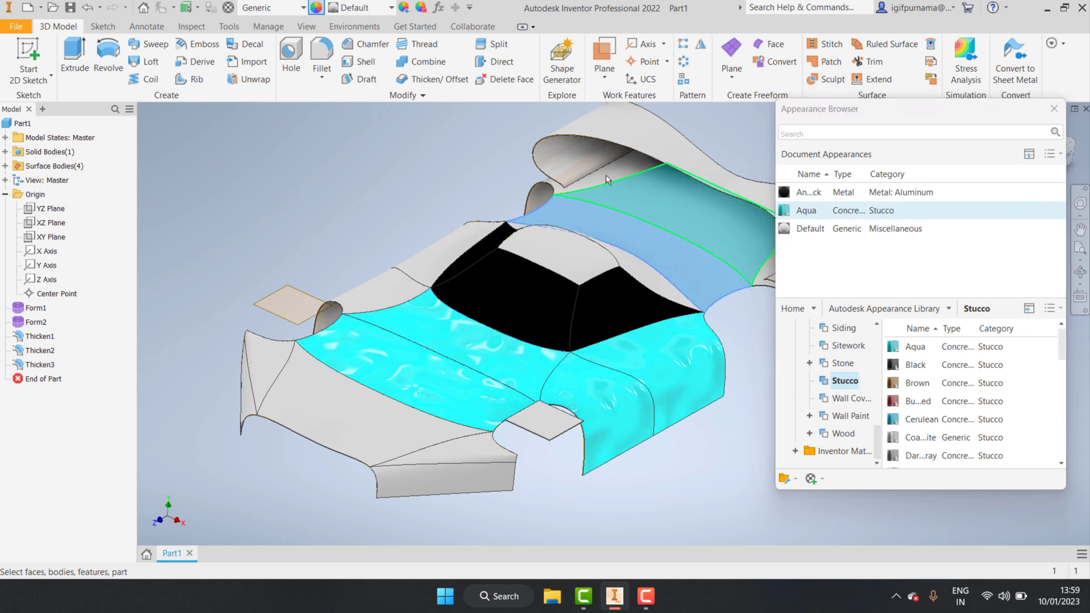
click(787, 212)
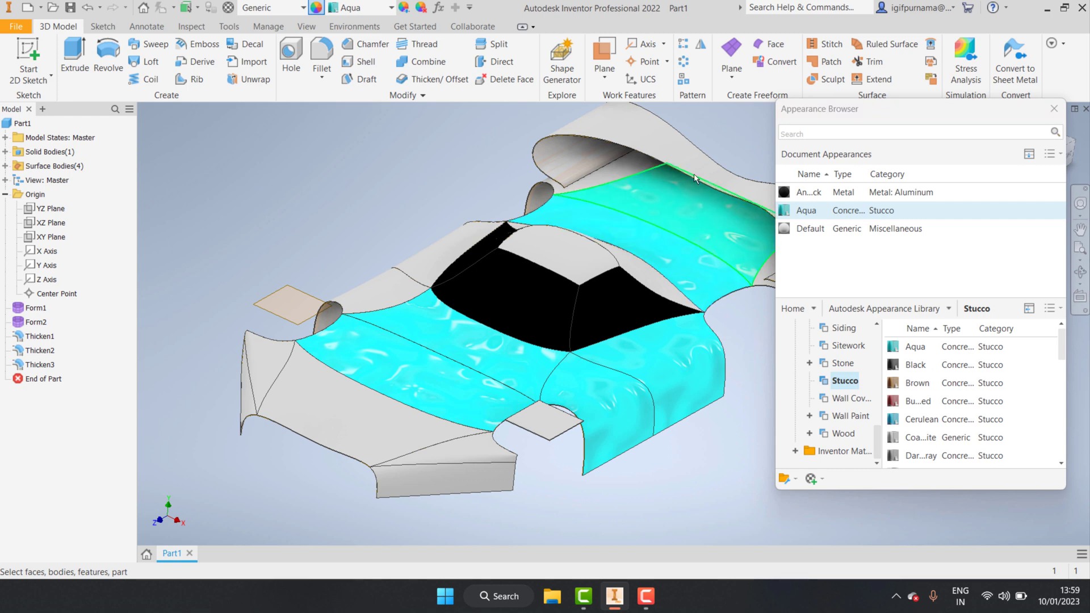
click(791, 193)
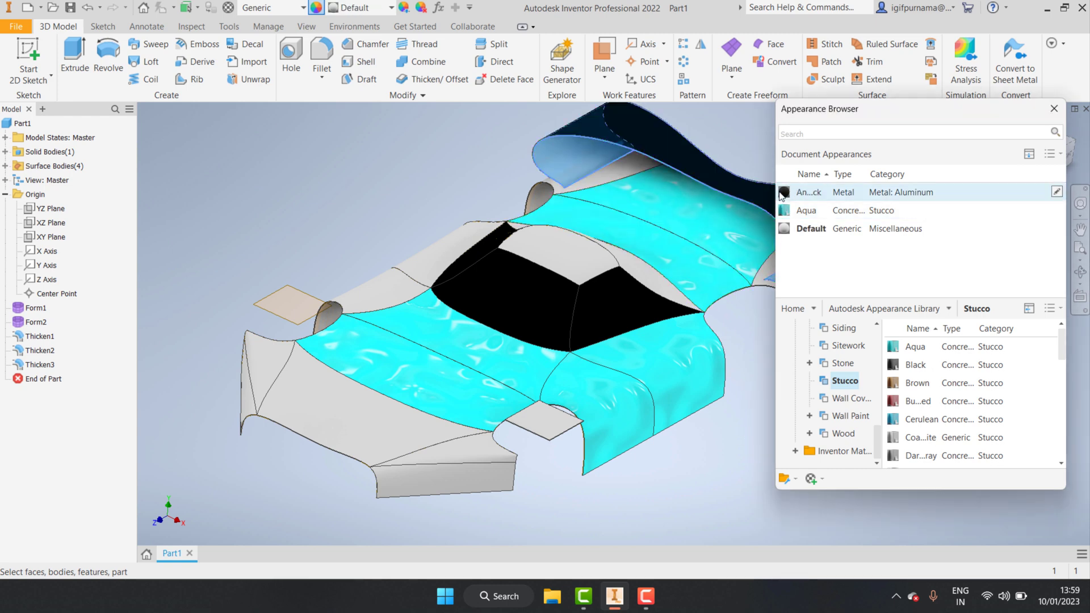
Apply Aqua to the front lower face, triangular nose face and large front face.
scroll(636, 310, down, 3)
scroll(653, 346, up, 3)
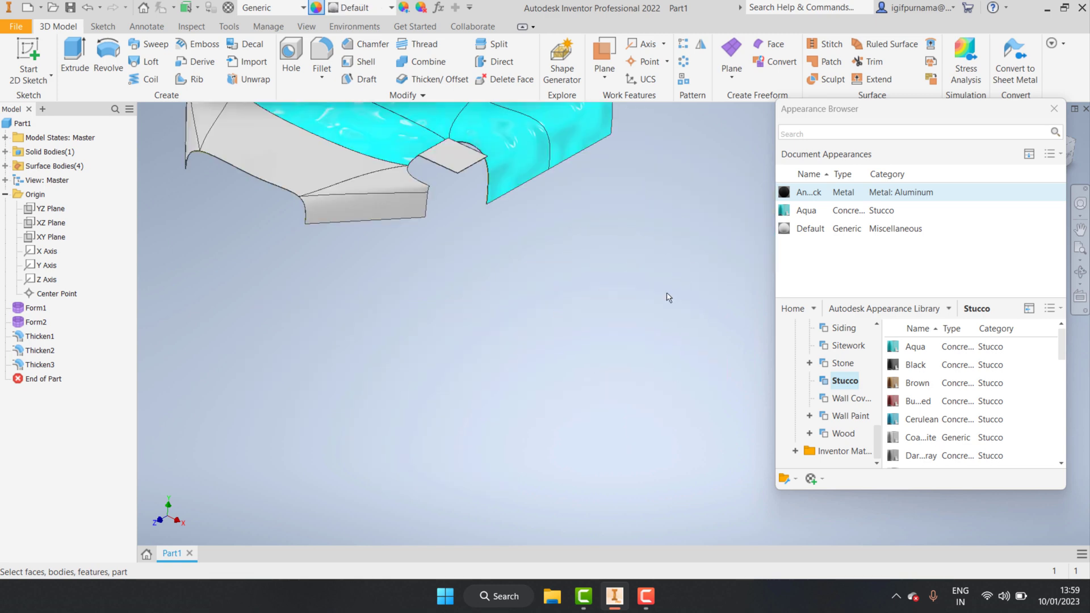
scroll(669, 298, down, 3)
shift+middle_drag(669, 298, 502, 147)
scroll(502, 147, up, 5)
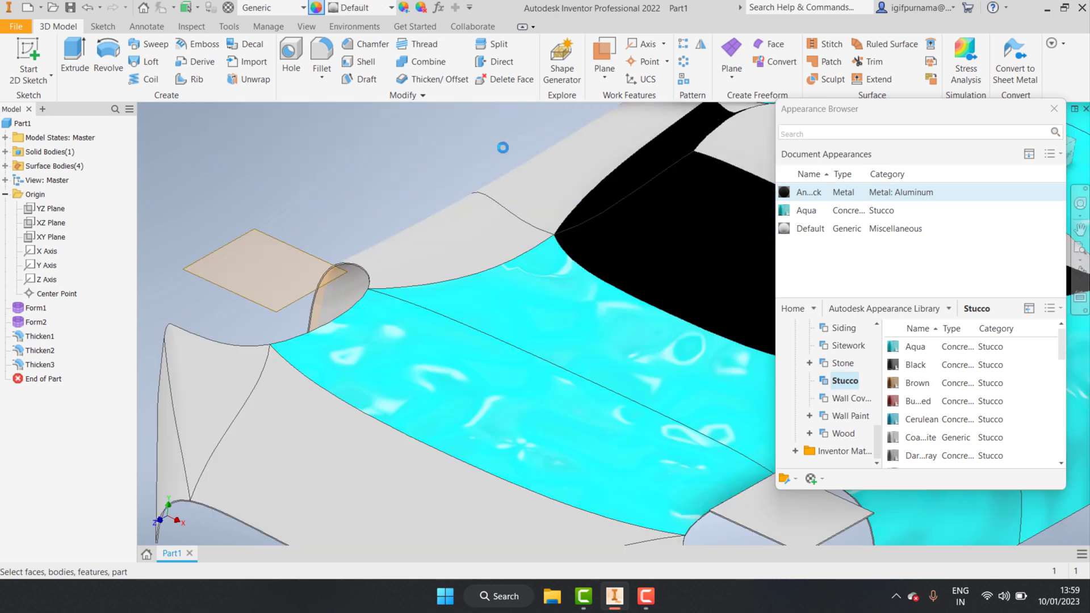
scroll(480, 178, down, 3)
scroll(480, 179, down, 2)
scroll(481, 179, up, 3)
scroll(477, 193, up, 1)
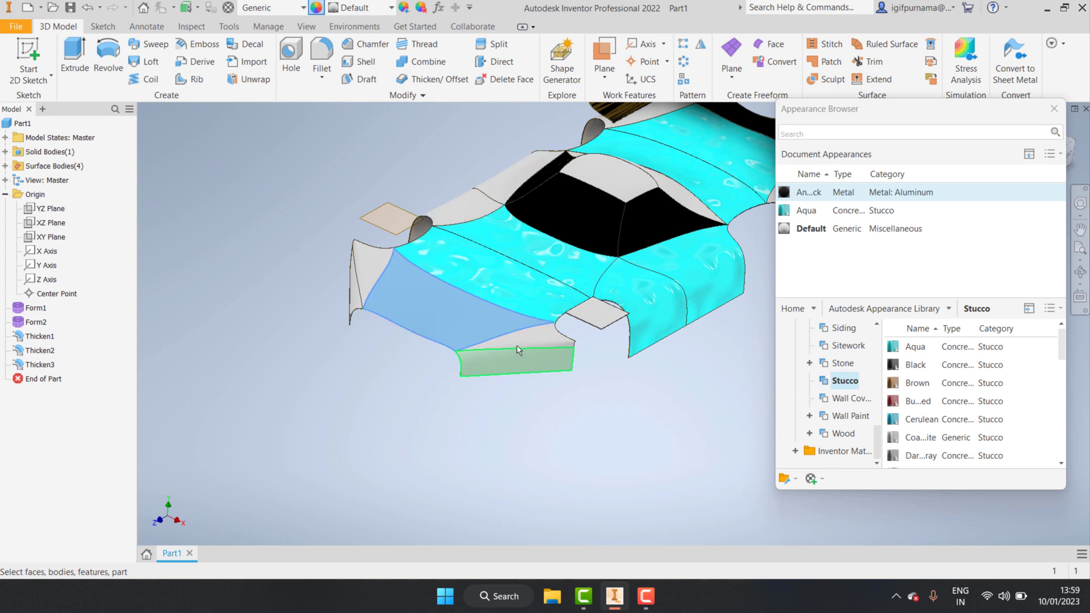
key(Escape)
key(super)
click(285, 275)
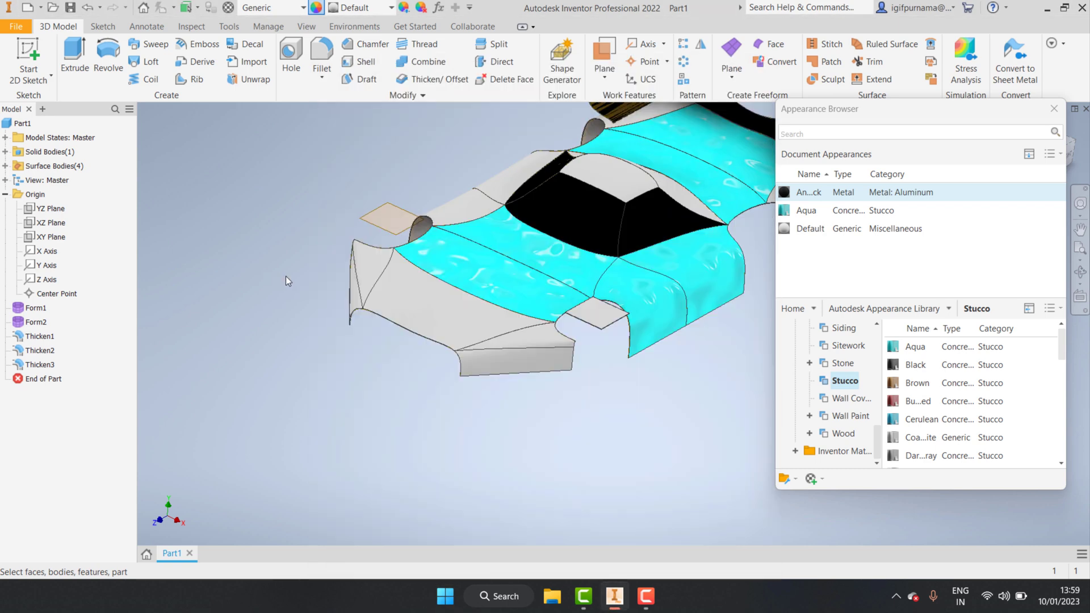
click(533, 368)
ctrl+click(528, 343)
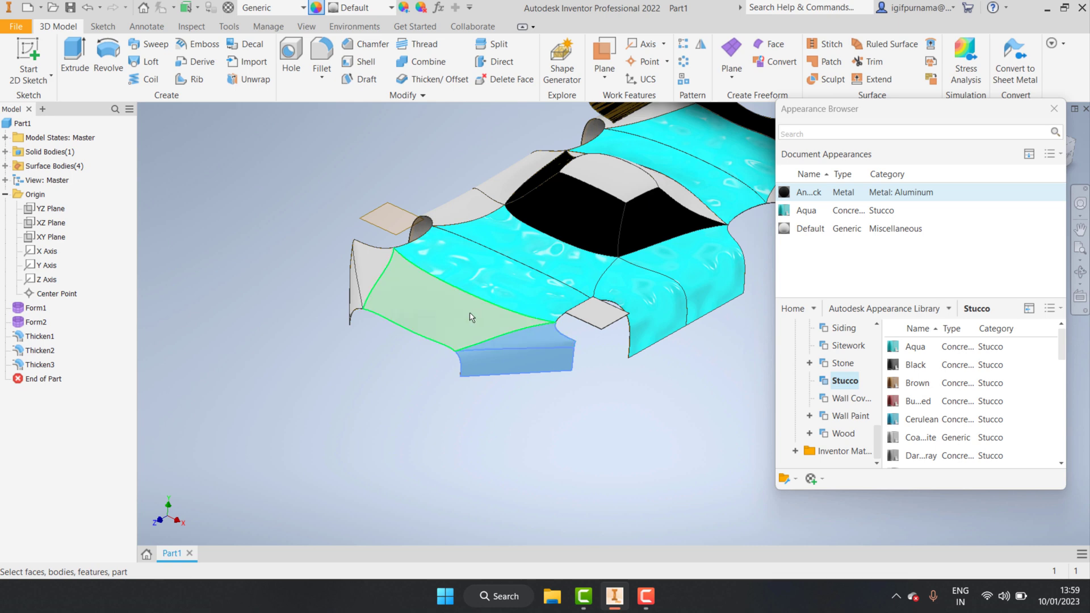
ctrl+click(420, 301)
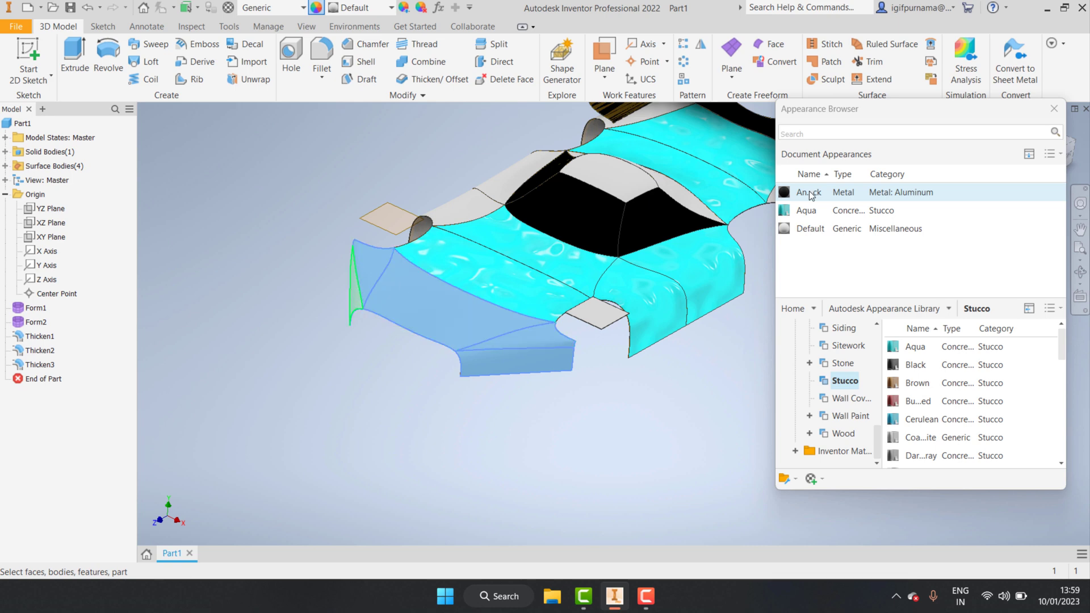
double_click(787, 210)
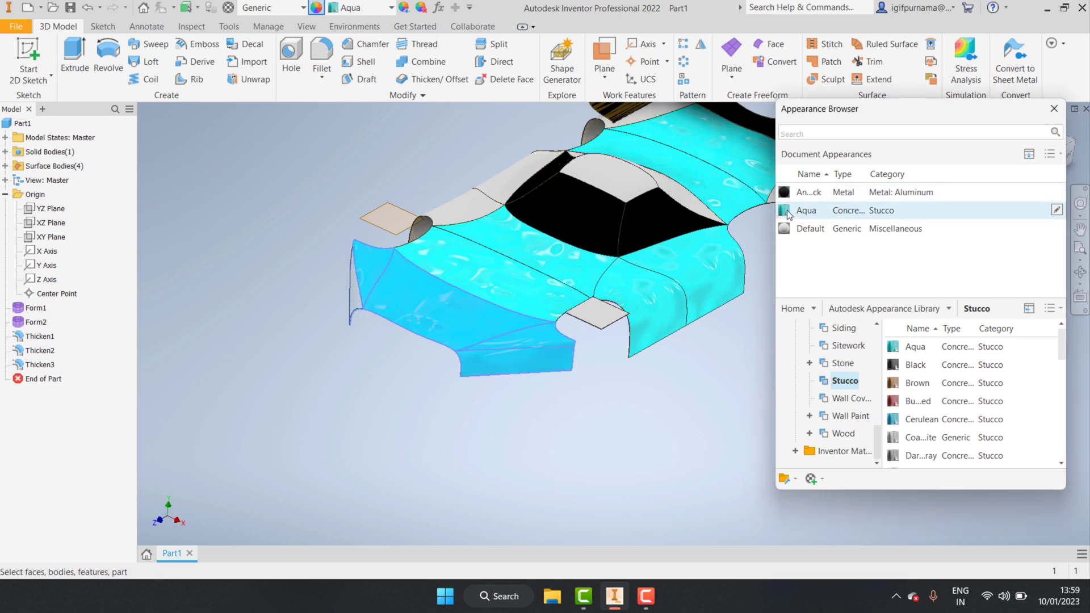
Apply Aqua to the thin face on the left edge and return to the home view.
click(599, 446)
scroll(326, 305, up, 5)
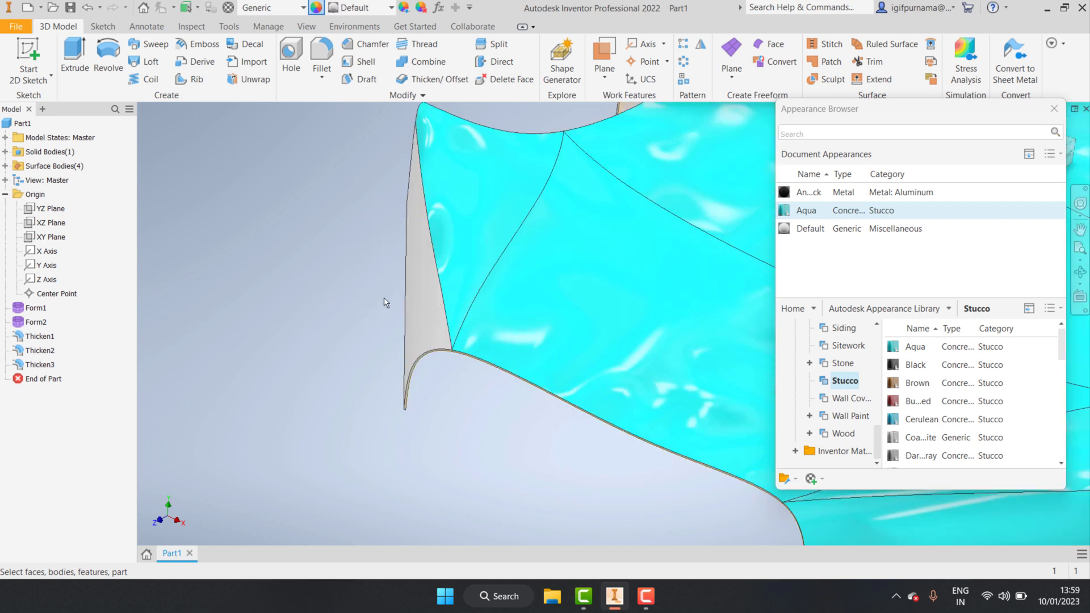
click(418, 304)
double_click(785, 211)
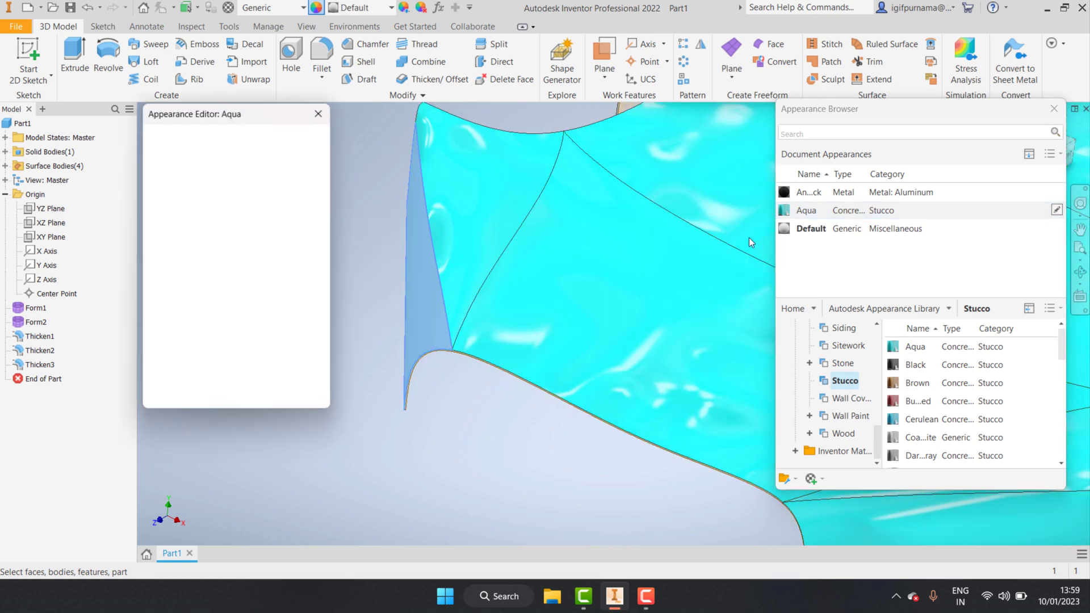
click(319, 113)
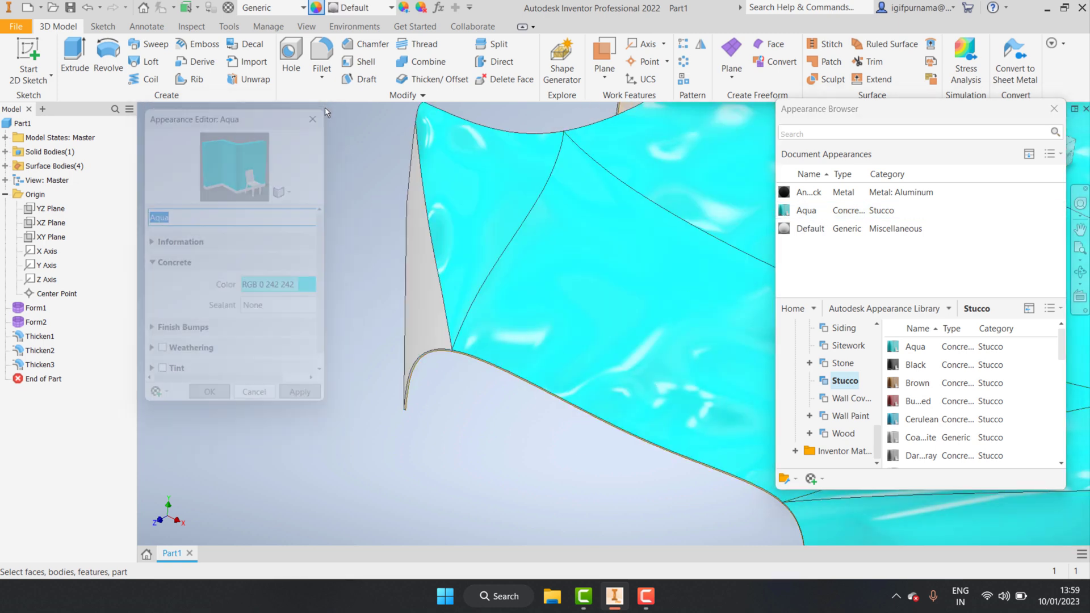
click(428, 305)
click(788, 210)
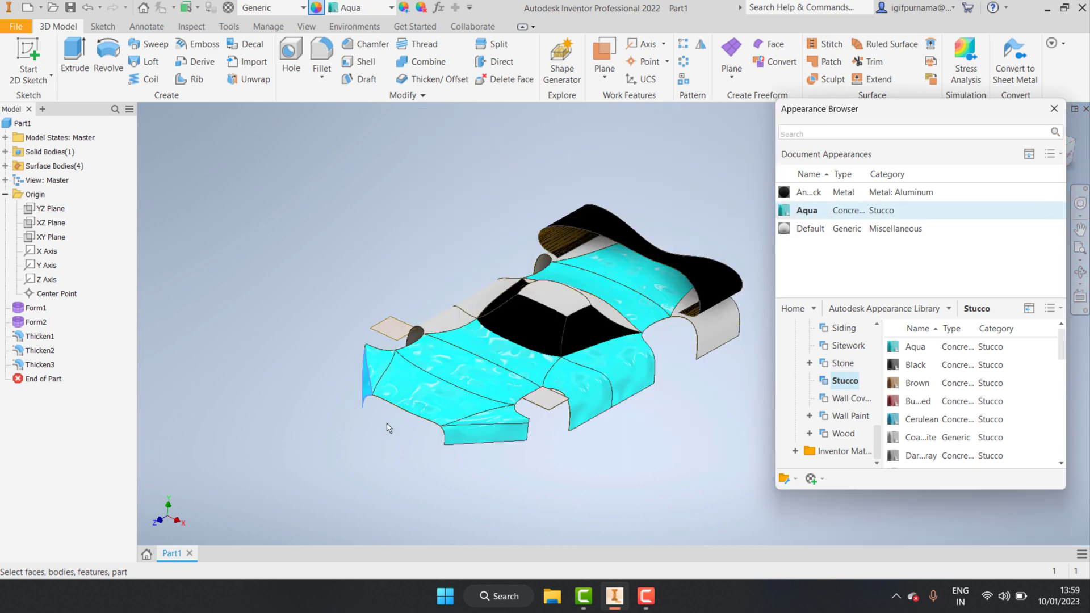
key(F6)
Apply Aqua to the rear wing supports, rear side faces and roof.
scroll(669, 279, down, 2)
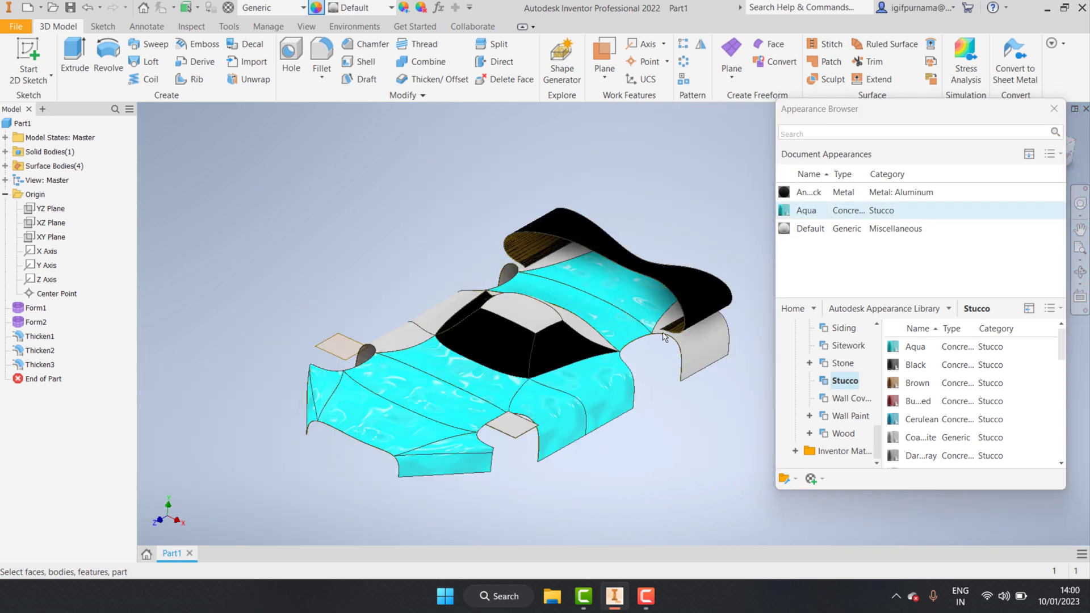
click(543, 257)
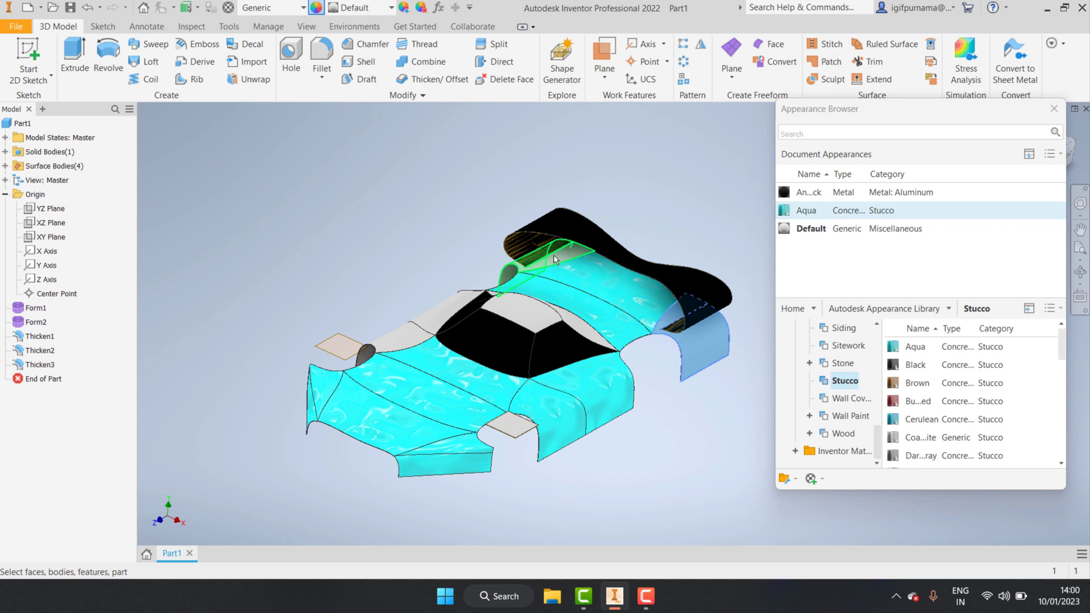
click(785, 211)
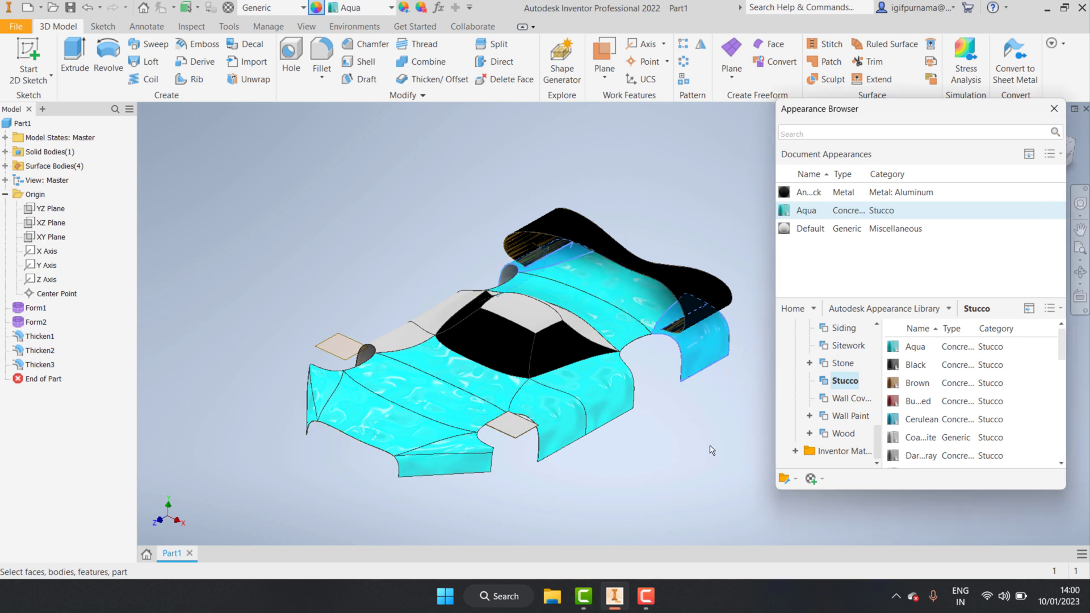
click(785, 212)
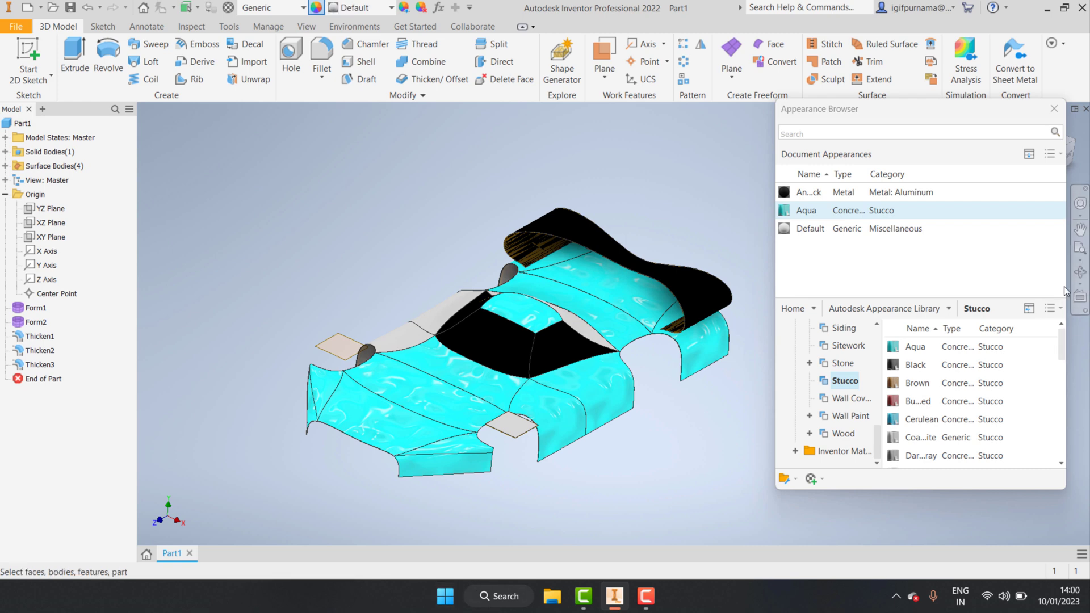
Apply Aqua to the windshield side face and the two lower side faces on the other side.
click(1081, 272)
mouse_move(568, 341)
mouse_down()
mouse_move(612, 398)
mouse_move(576, 377)
mouse_up()
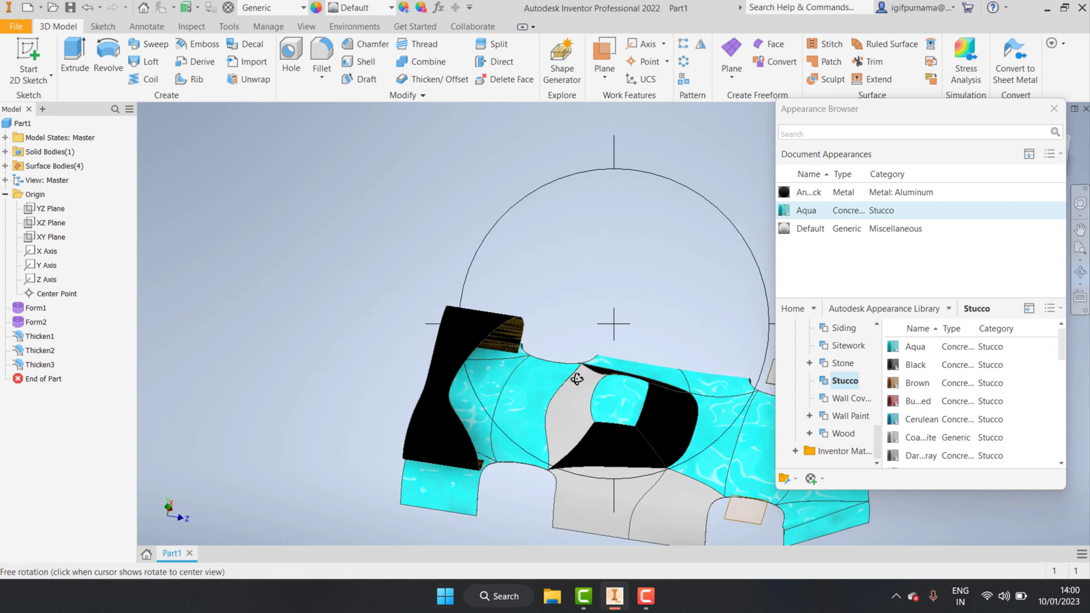
right_click(570, 392)
click(575, 407)
scroll(575, 408, down, 3)
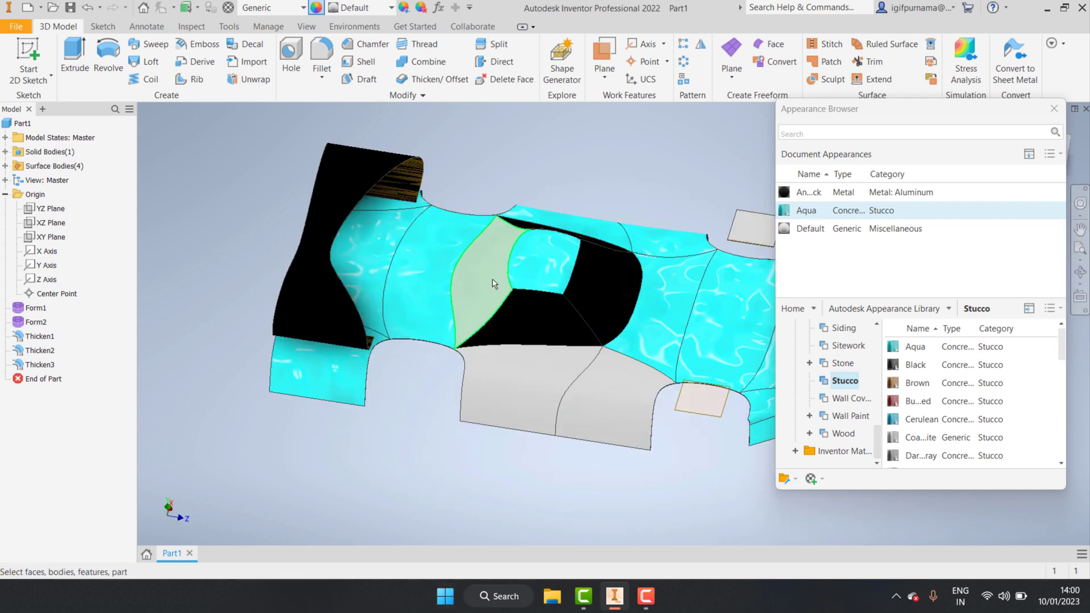
click(493, 278)
click(801, 212)
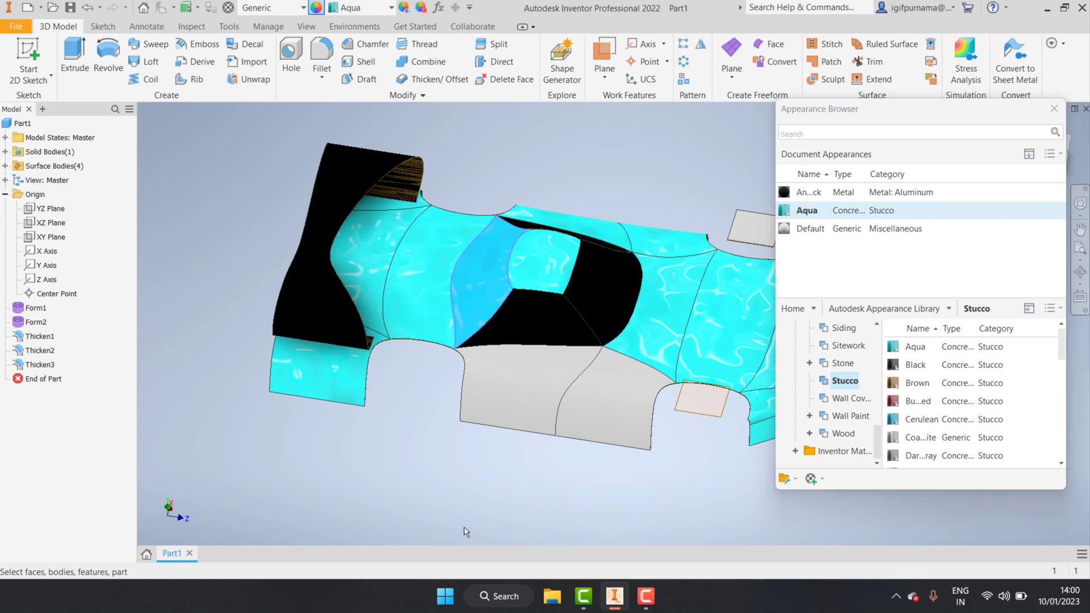
click(499, 397)
ctrl+click(594, 409)
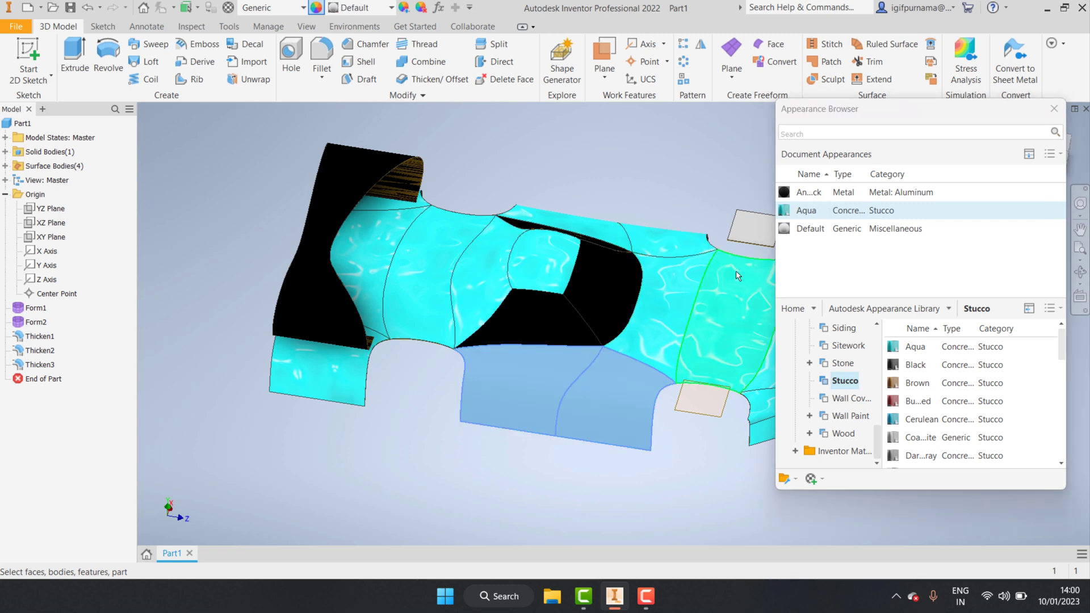
click(787, 212)
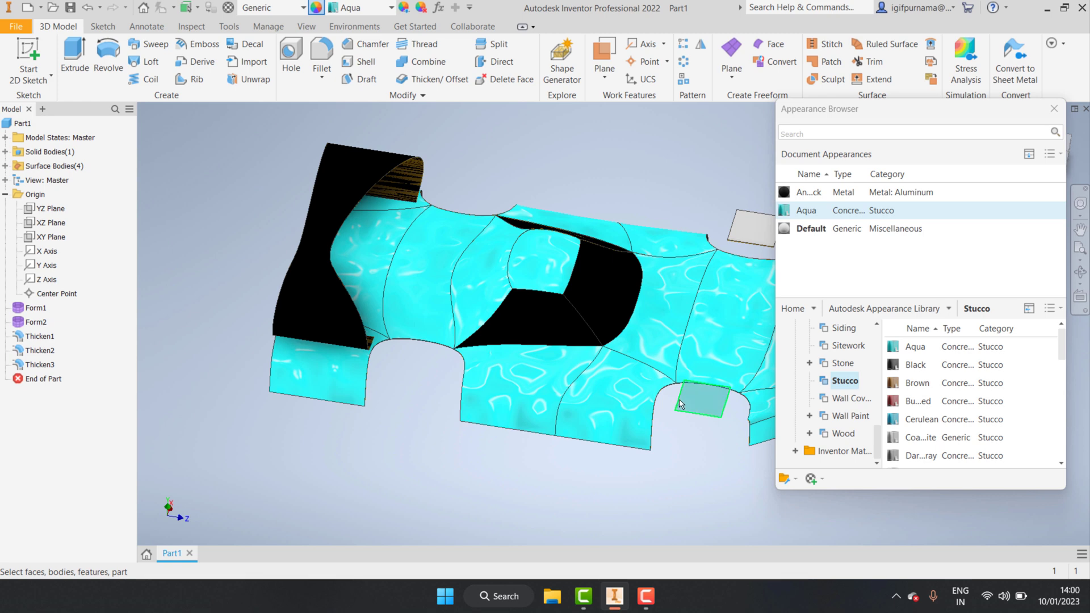
Check the Anodized - Black settings and start thickening the lower side plate at 0.1 mm.
ctrl+click(741, 238)
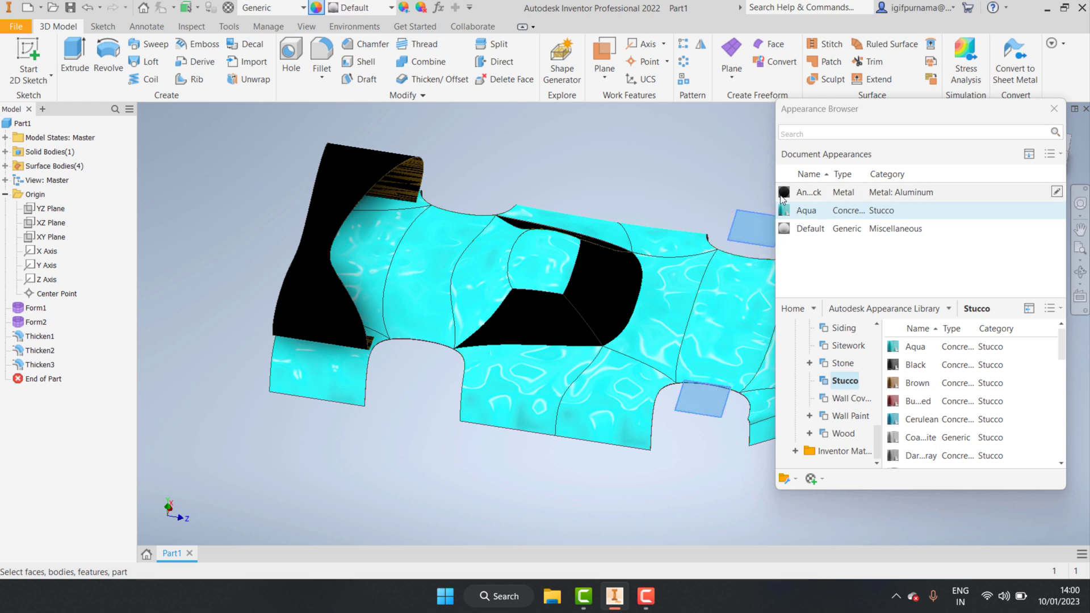
key(Escape)
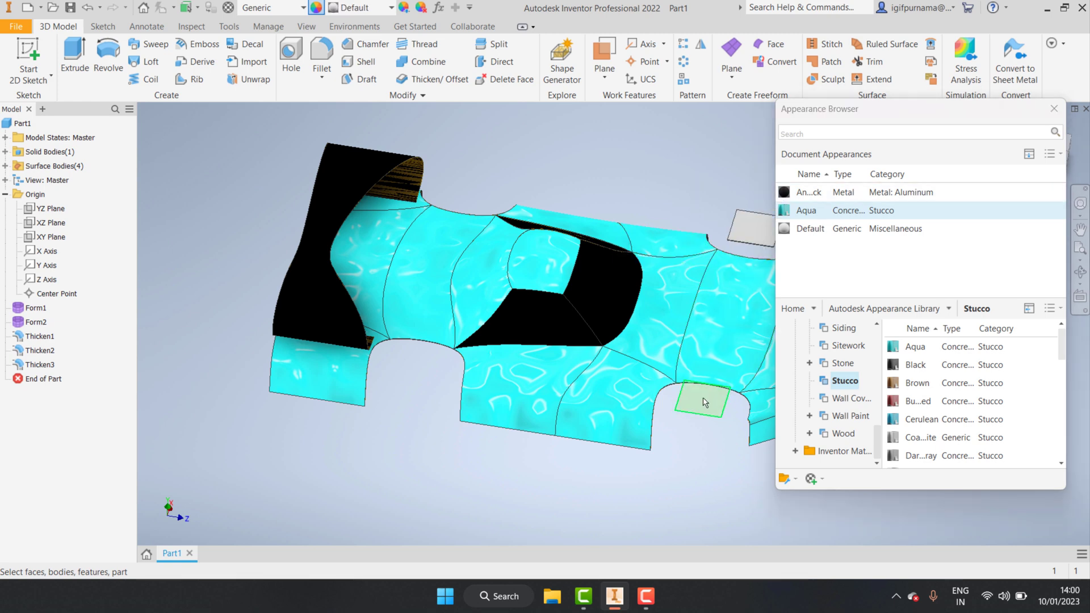
click(704, 403)
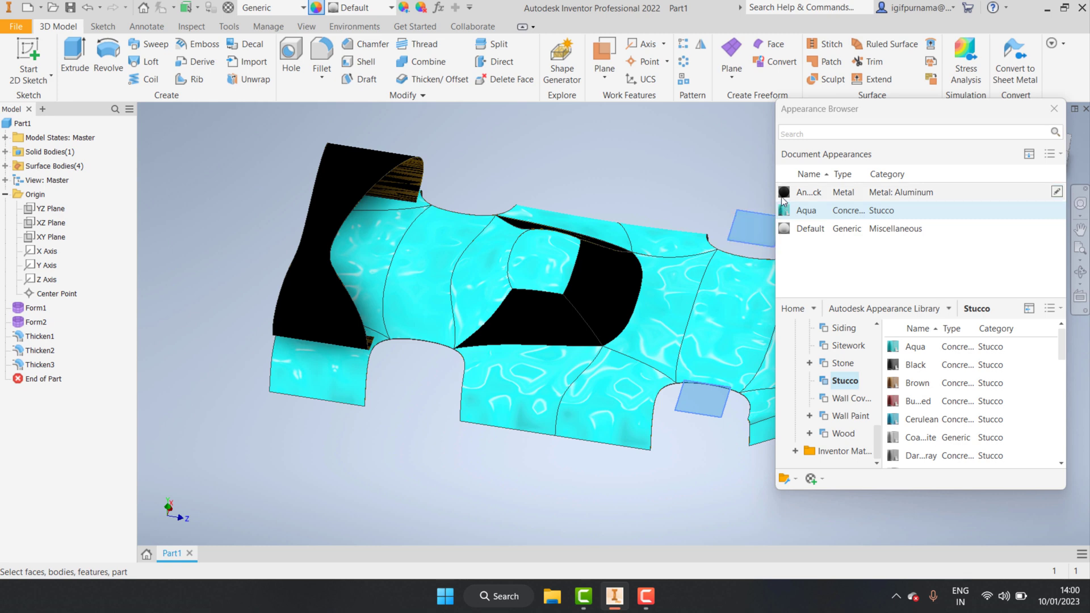
double_click(801, 192)
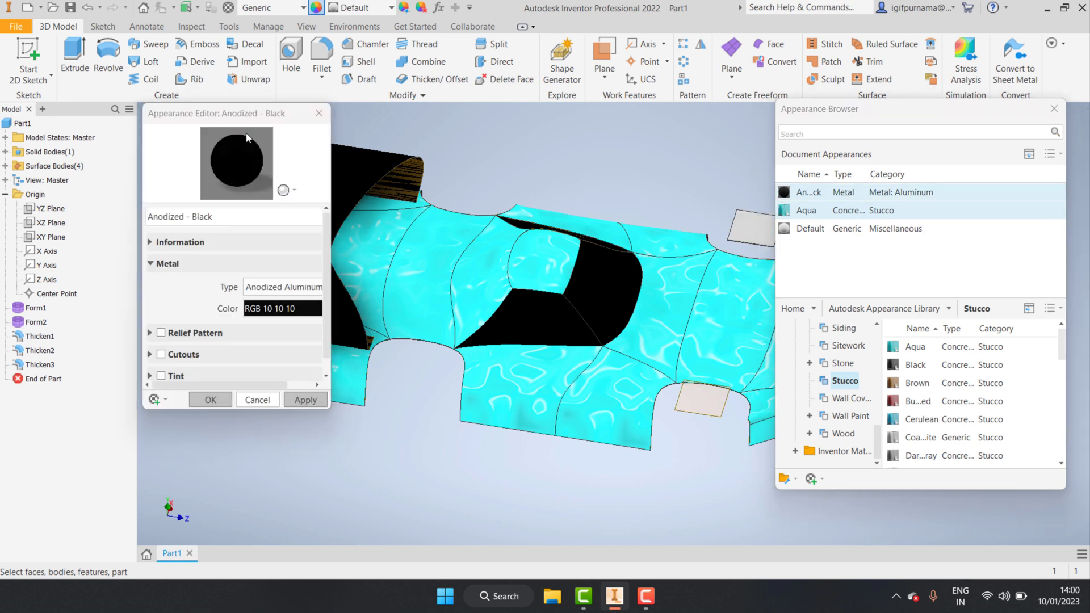
click(319, 112)
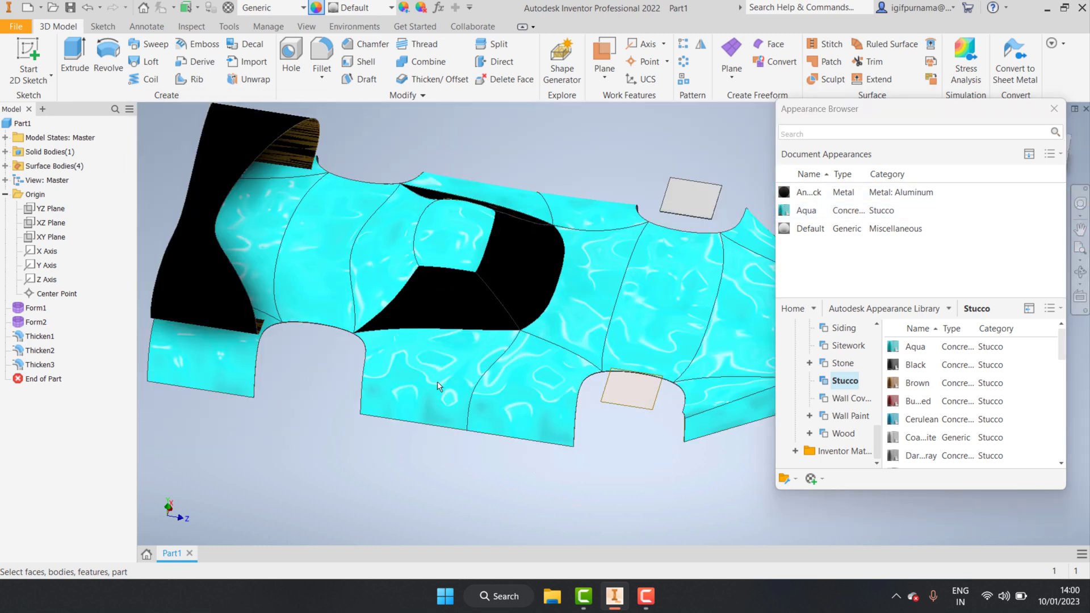
click(641, 398)
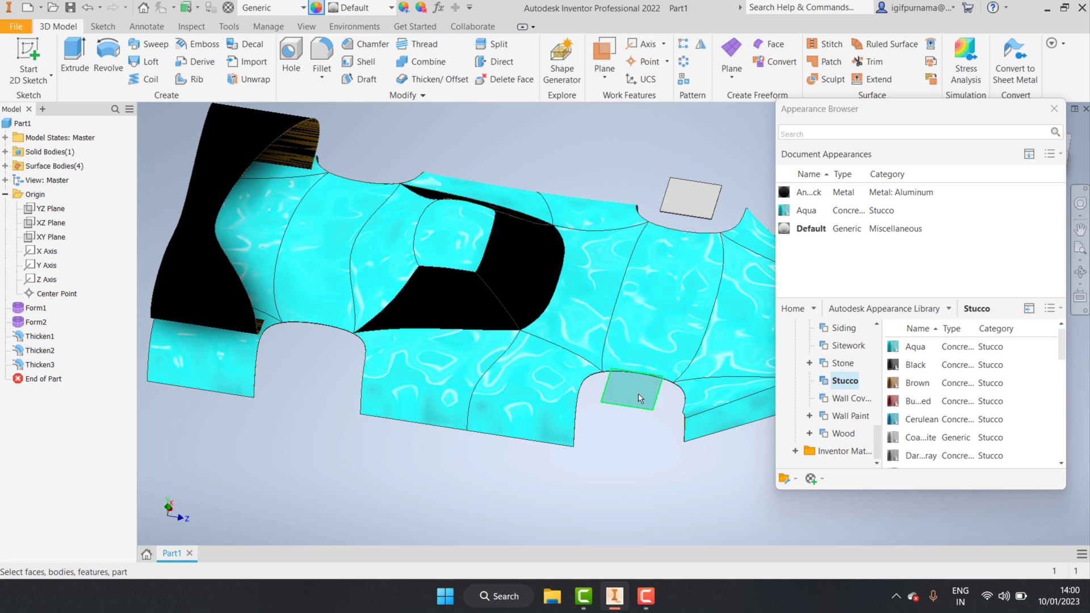
click(404, 81)
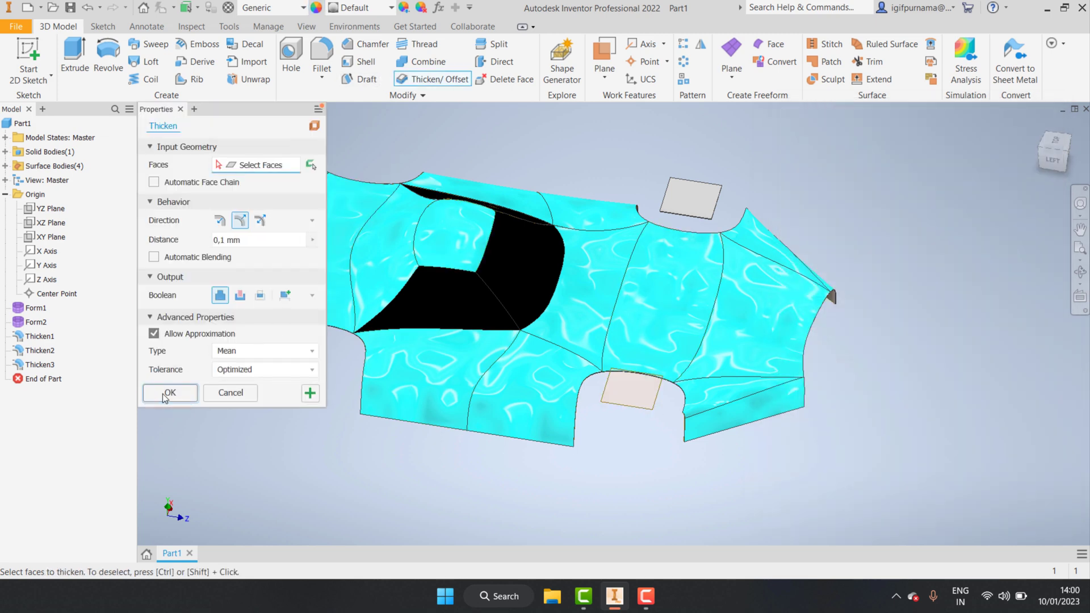
Cancel the failed side-plate Thicken and orbit to a front-right view.
click(164, 395)
click(234, 128)
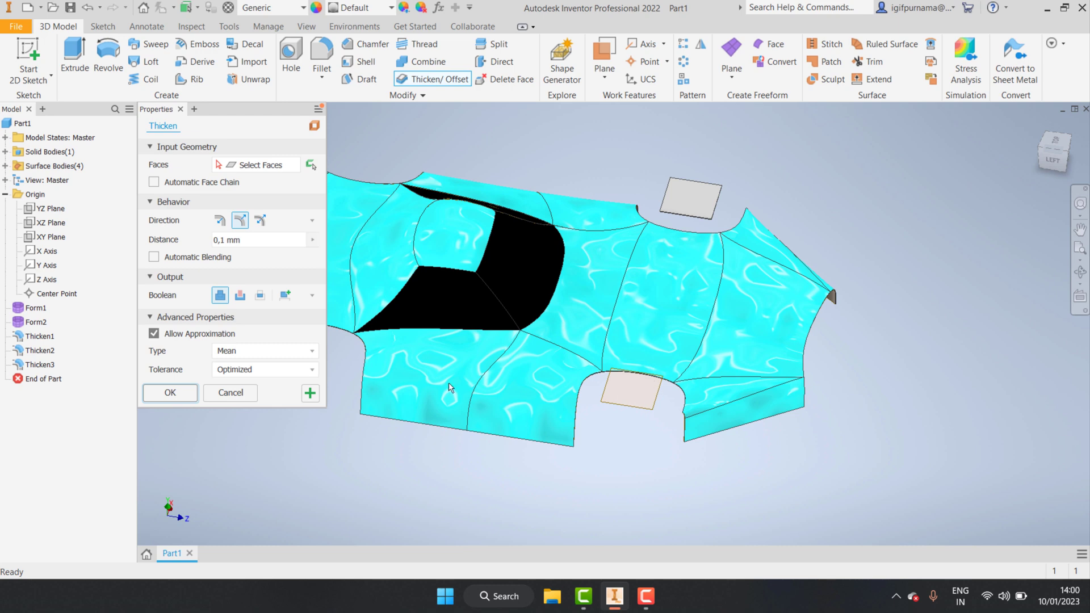
click(234, 391)
click(1081, 297)
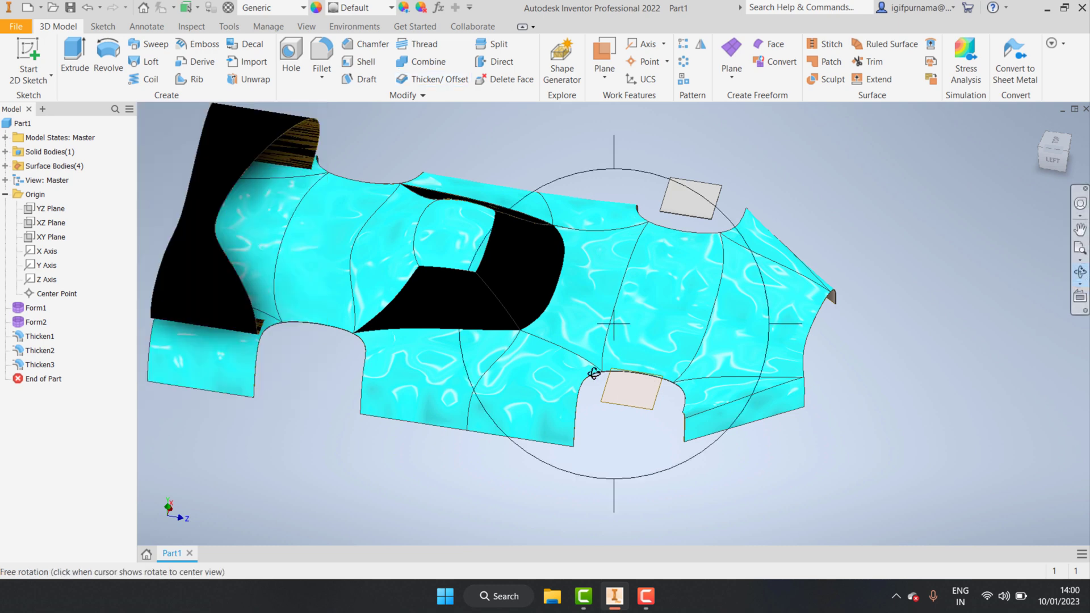
mouse_move(593, 373)
mouse_down()
mouse_move(494, 365)
mouse_move(479, 374)
mouse_move(507, 335)
mouse_move(519, 370)
mouse_up()
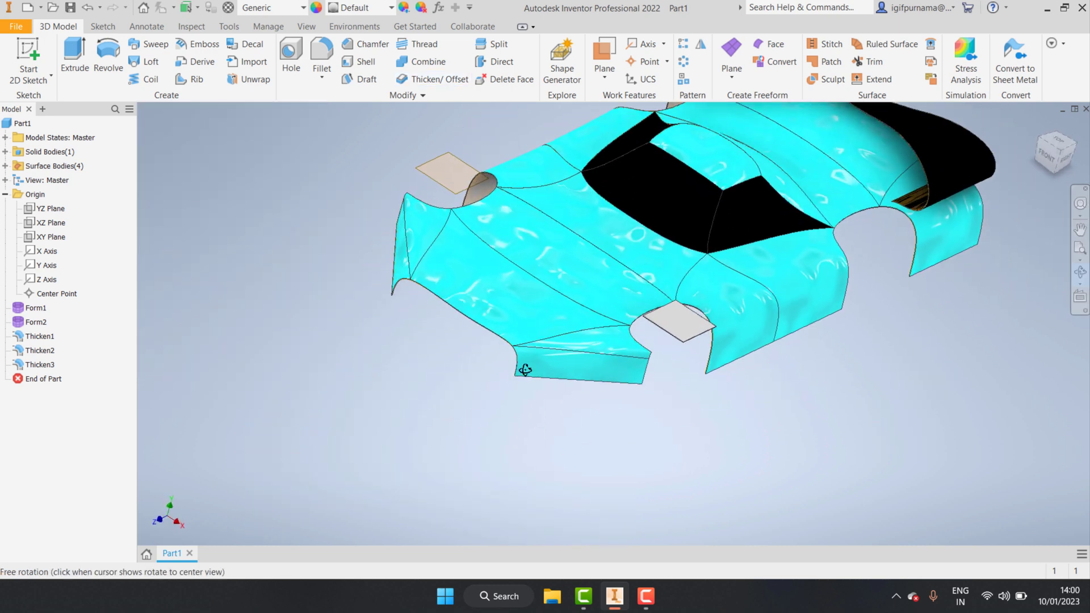
right_click(431, 250)
key(Escape)
Thicken the left beige flap by 0.1 mm, creating Thicken4.
click(429, 84)
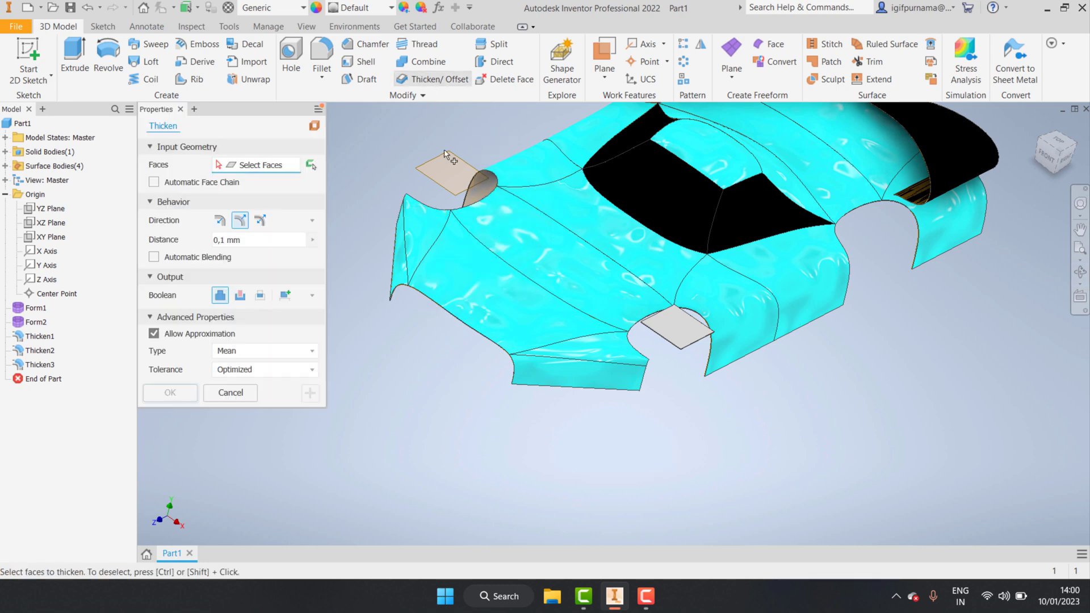
click(448, 174)
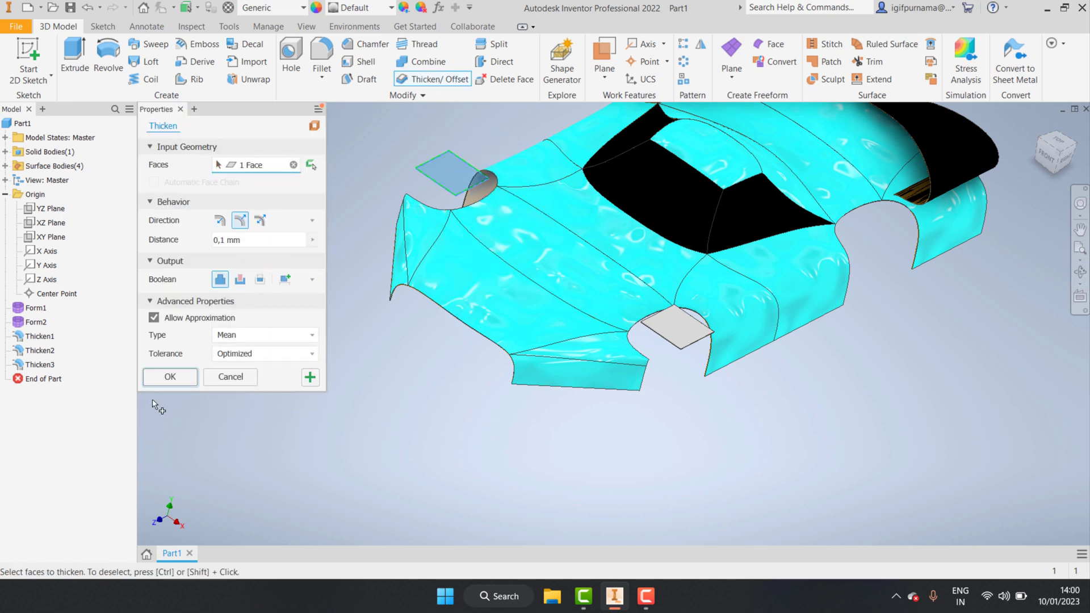
click(168, 381)
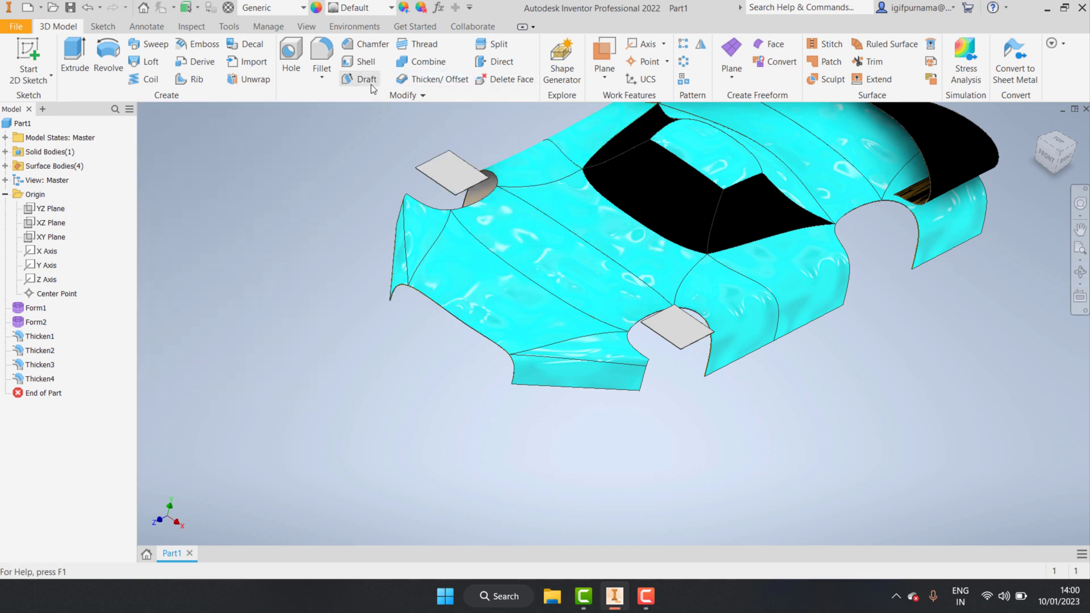
click(317, 8)
Apply the Anodized black appearance to both side flaps and close the Appearance Browser.
click(448, 172)
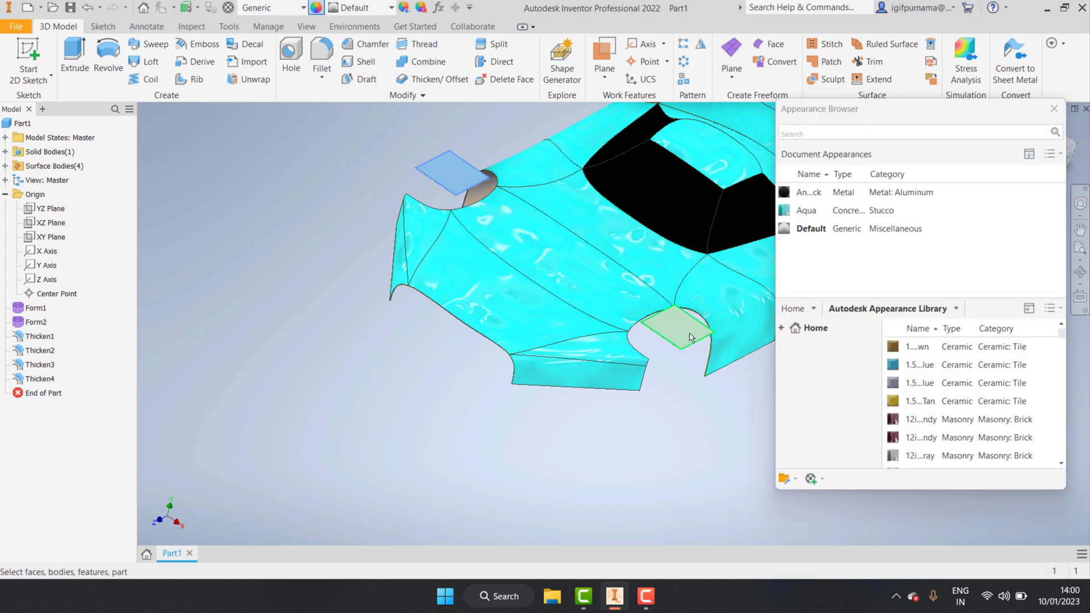
ctrl+click(691, 337)
click(784, 193)
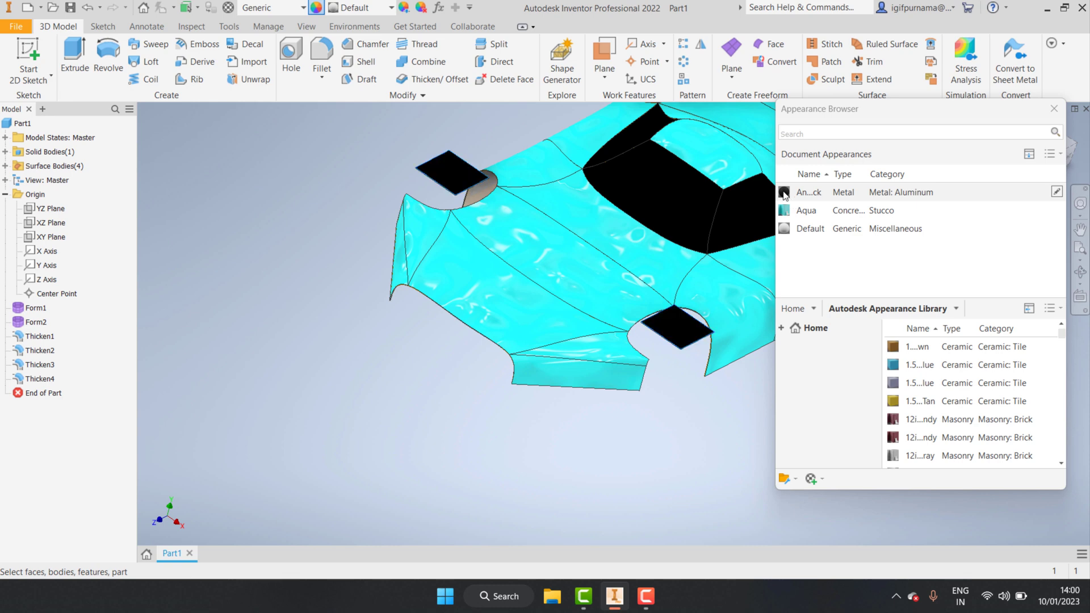
scroll(914, 482, down, 1)
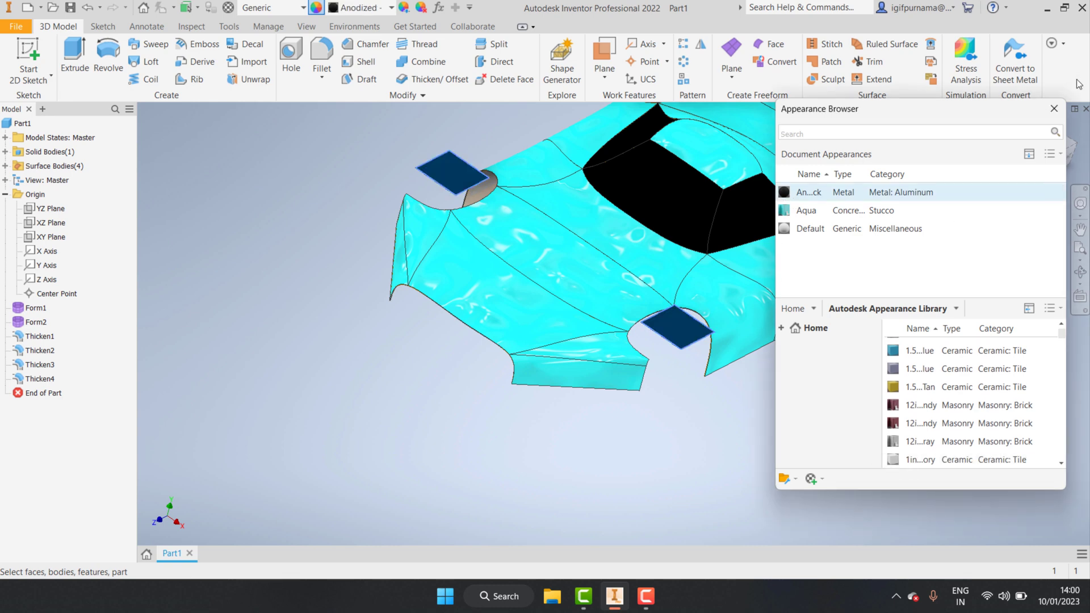
click(1065, 108)
scroll(676, 437, down, 3)
scroll(698, 409, up, 3)
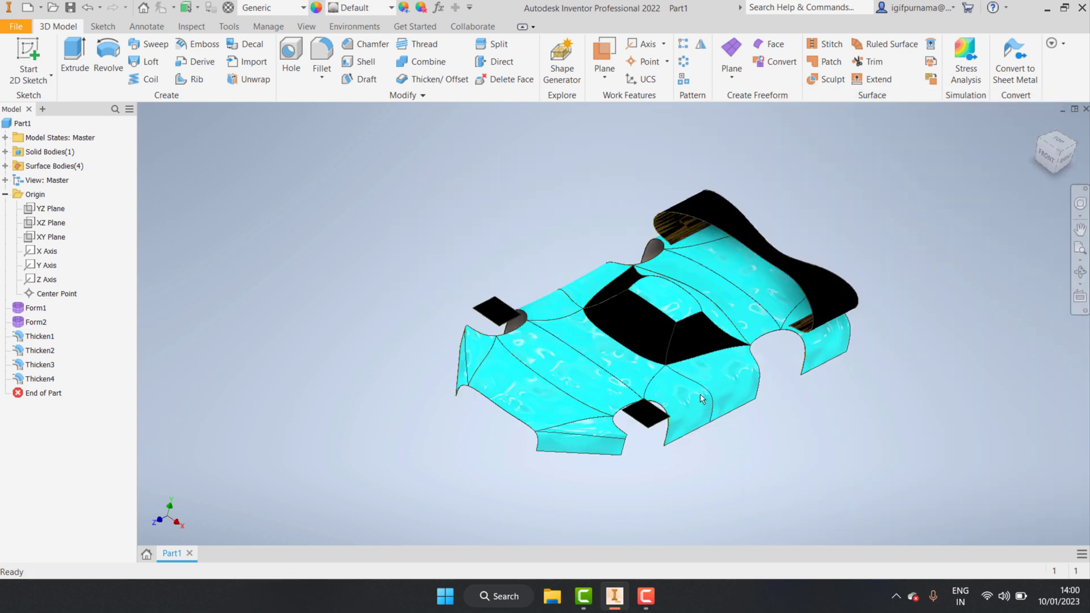
Free-orbit the car to side and elevated three-quarter views to inspect the black flaps.
click(1079, 272)
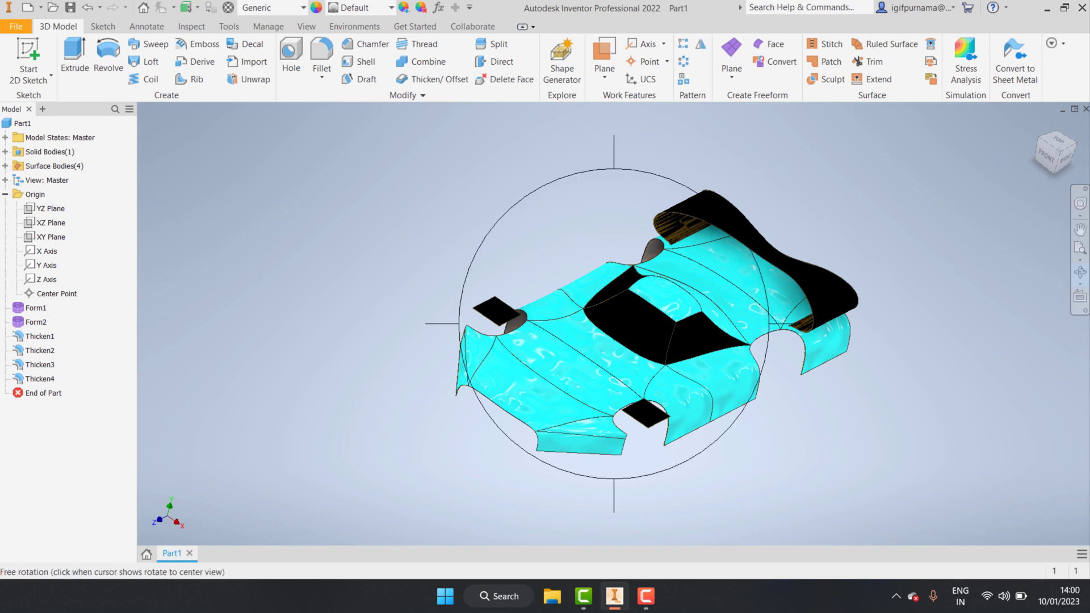
drag(613, 255, 613, 340)
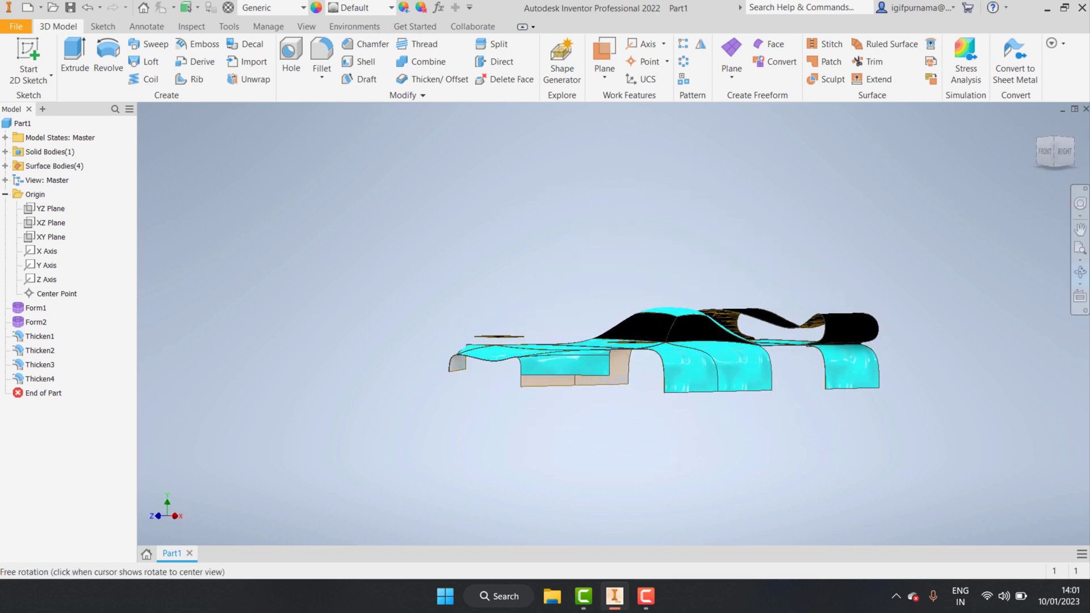
drag(653, 341, 653, 375)
drag(562, 341, 561, 339)
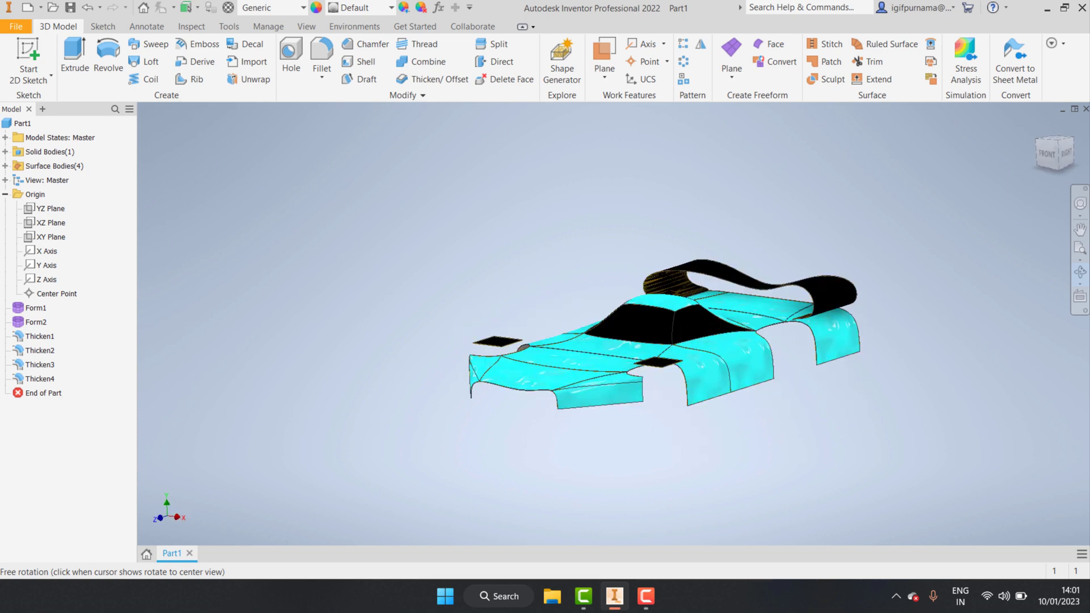
scroll(561, 339, down, 5)
right_click(561, 339)
click(591, 303)
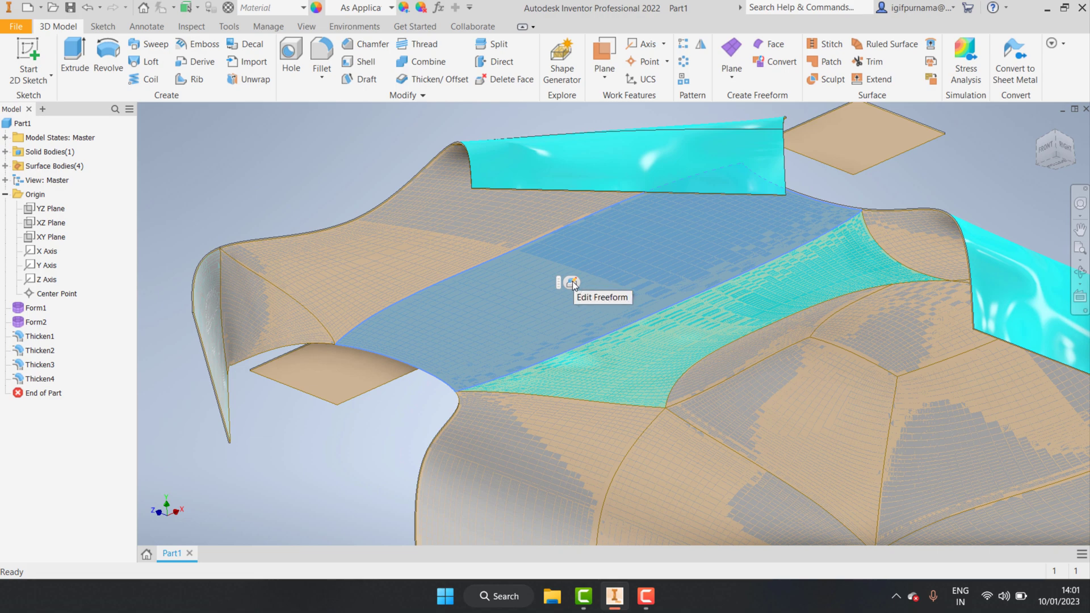
Start editing Form2's freeform and orbit the body to face the cockpit edge.
click(575, 284)
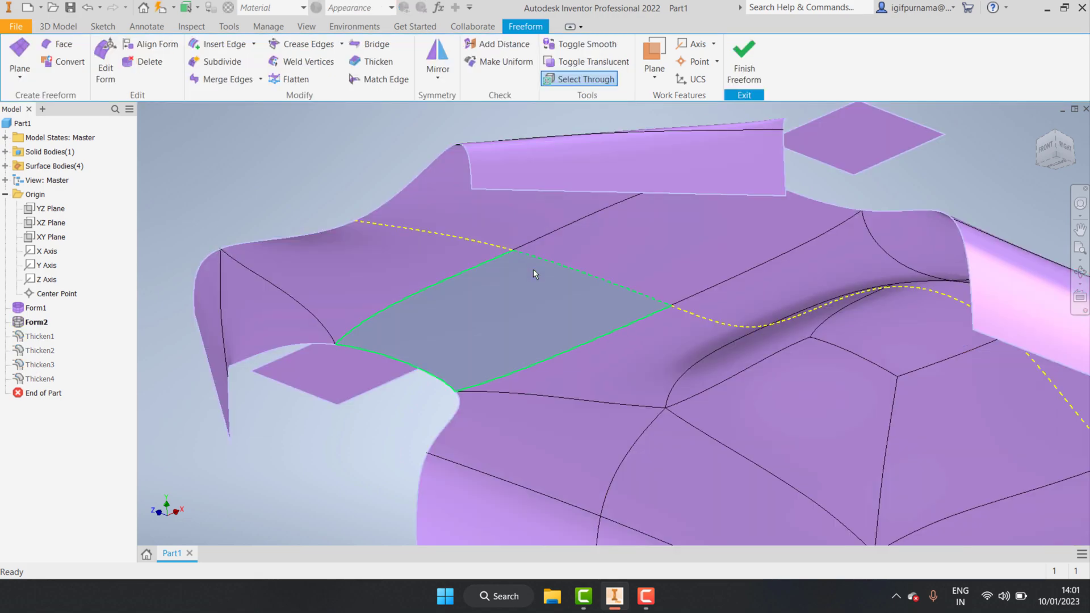
click(1082, 274)
drag(706, 244, 738, 332)
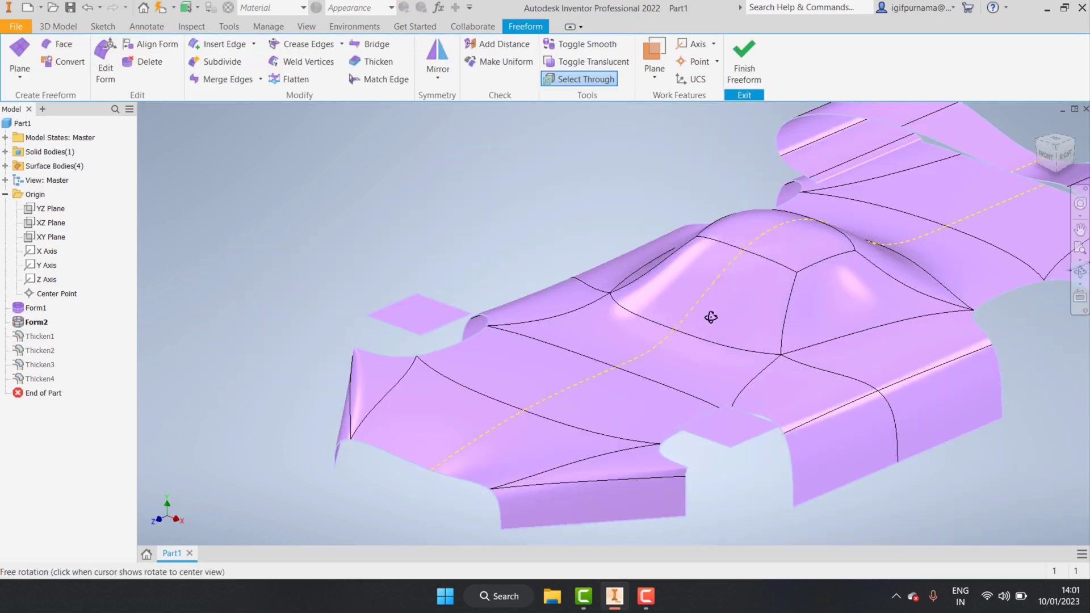
right_click(737, 332)
click(778, 310)
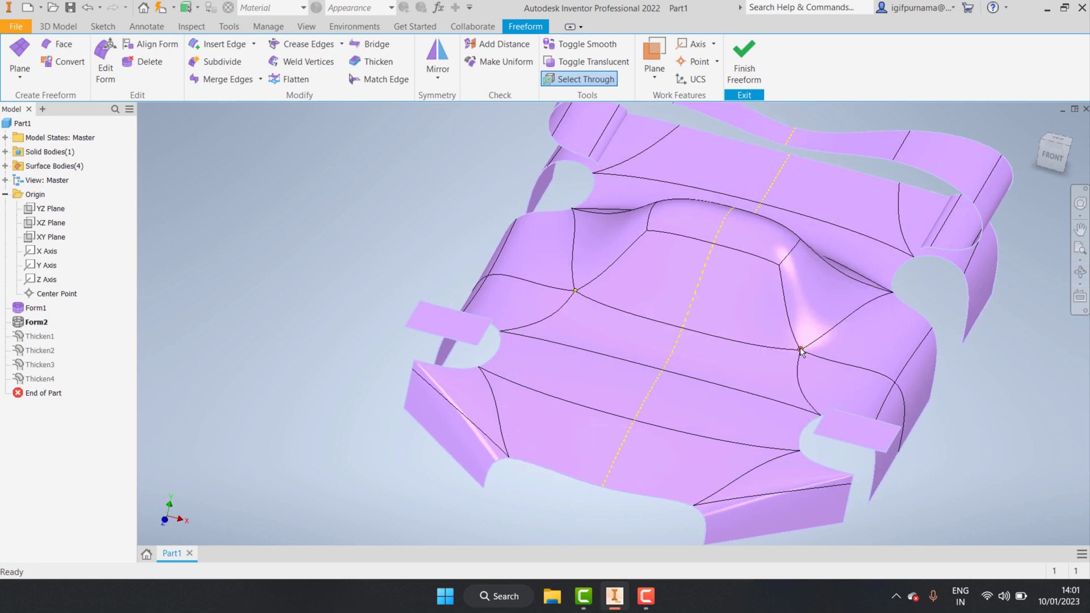
Move the cockpit-edge vertex to X -7.25975 mm with Edit Form, then finish the freeform.
double_click(800, 351)
click(808, 357)
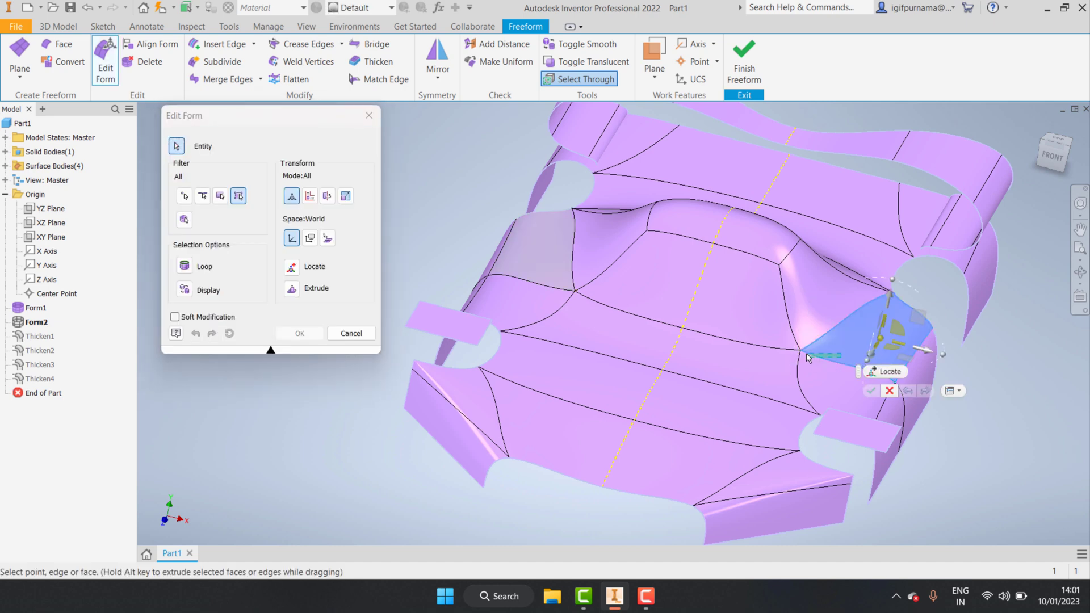
key(Escape)
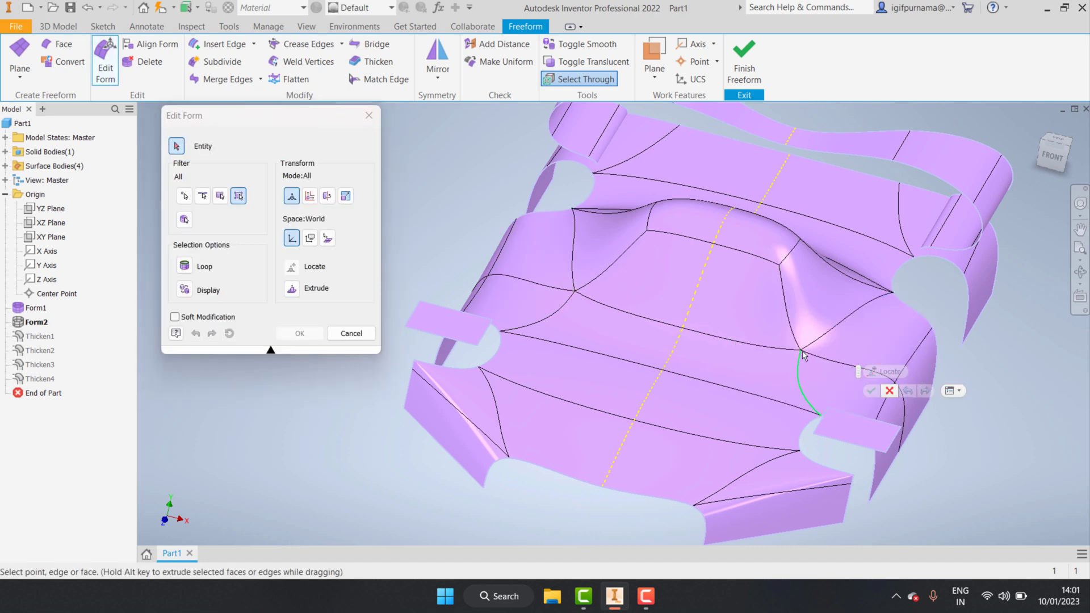
click(810, 371)
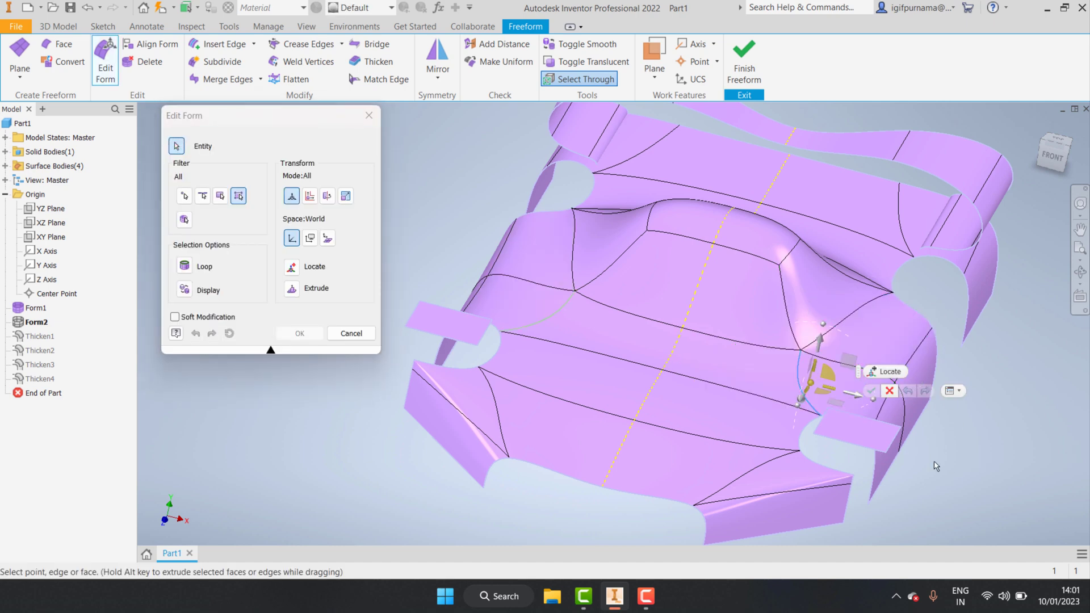
click(800, 350)
drag(824, 365, 772, 338)
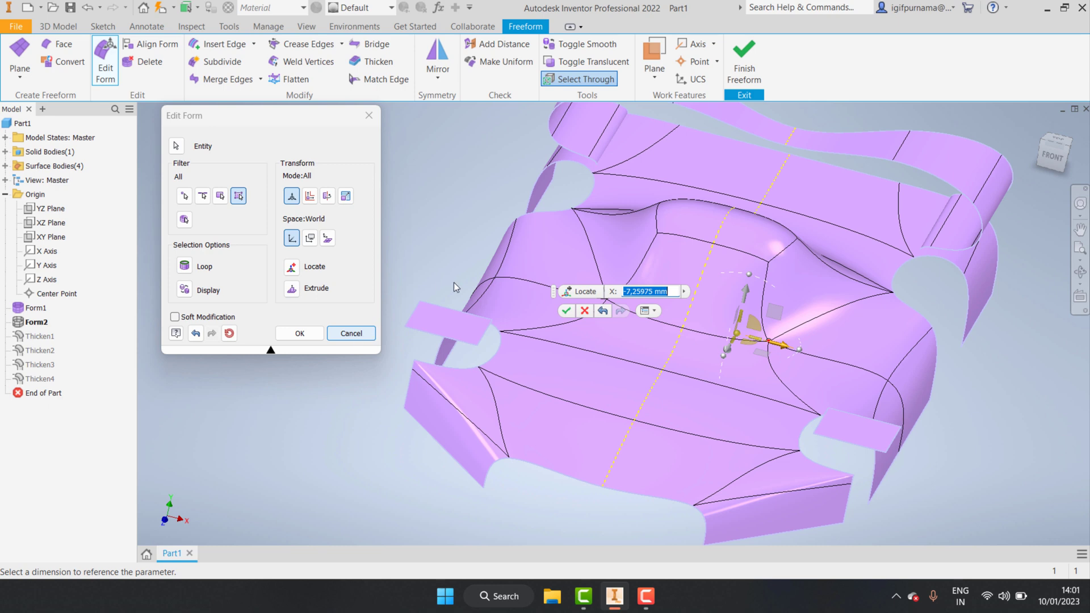
click(311, 334)
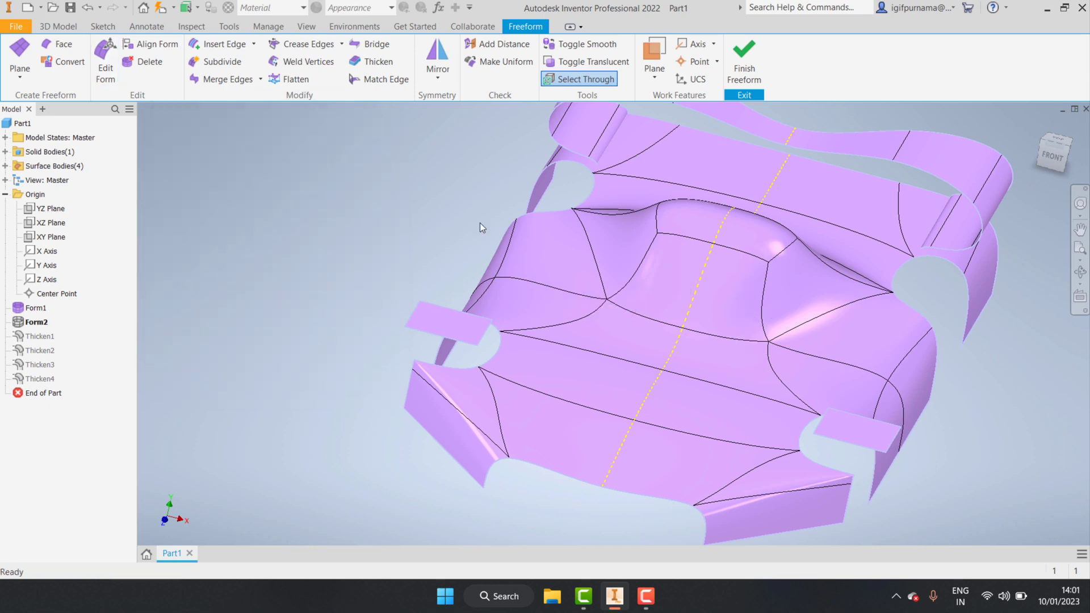
click(743, 60)
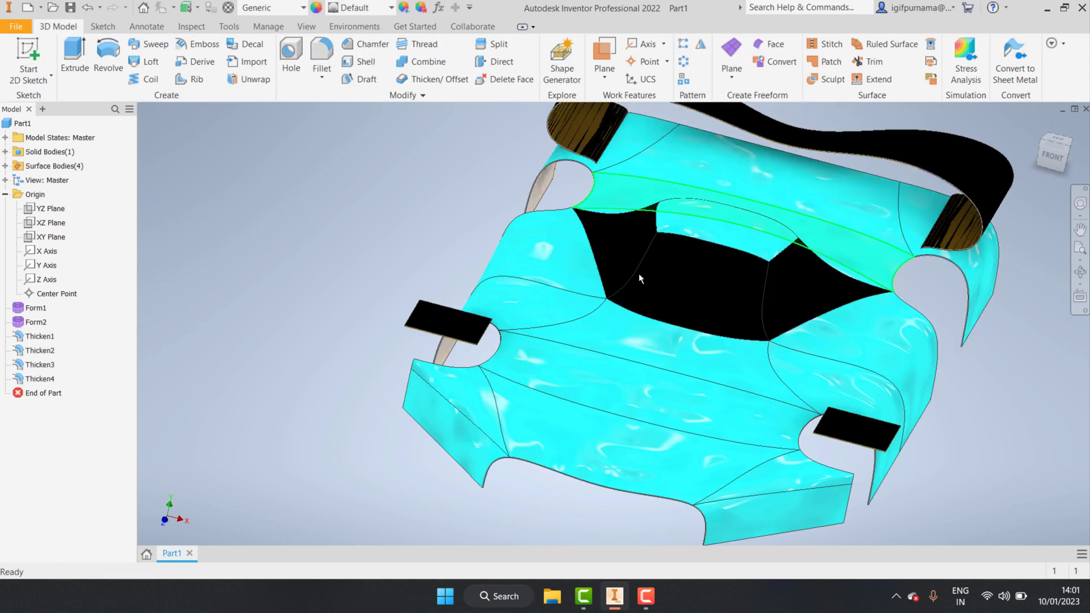
scroll(639, 273, up, 5)
scroll(565, 275, down, 5)
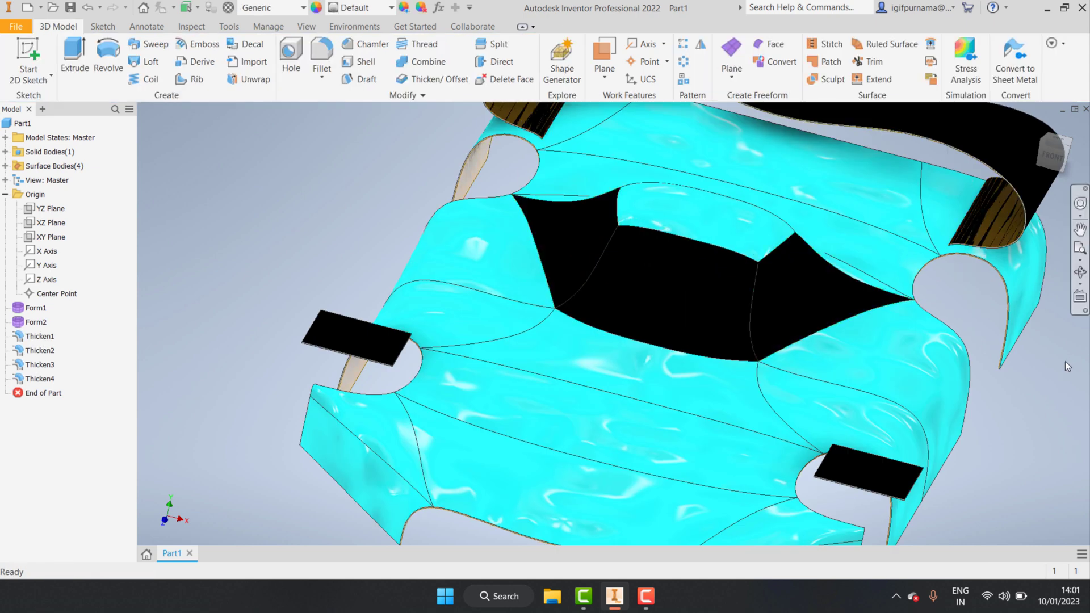
click(1081, 272)
scroll(546, 317, up, 2)
drag(546, 316, 561, 345)
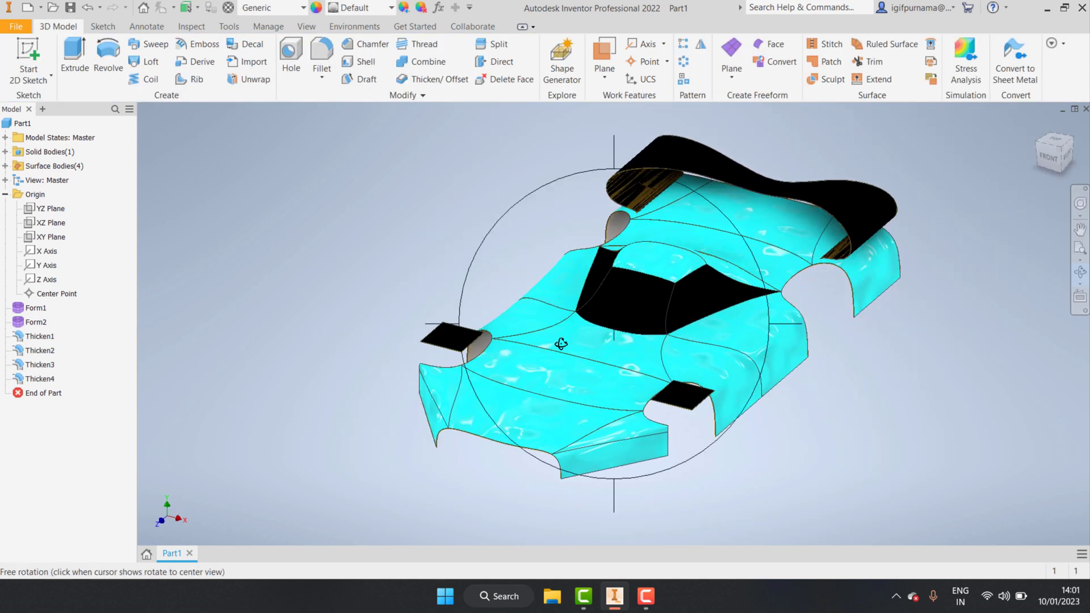
right_click(559, 311)
click(574, 252)
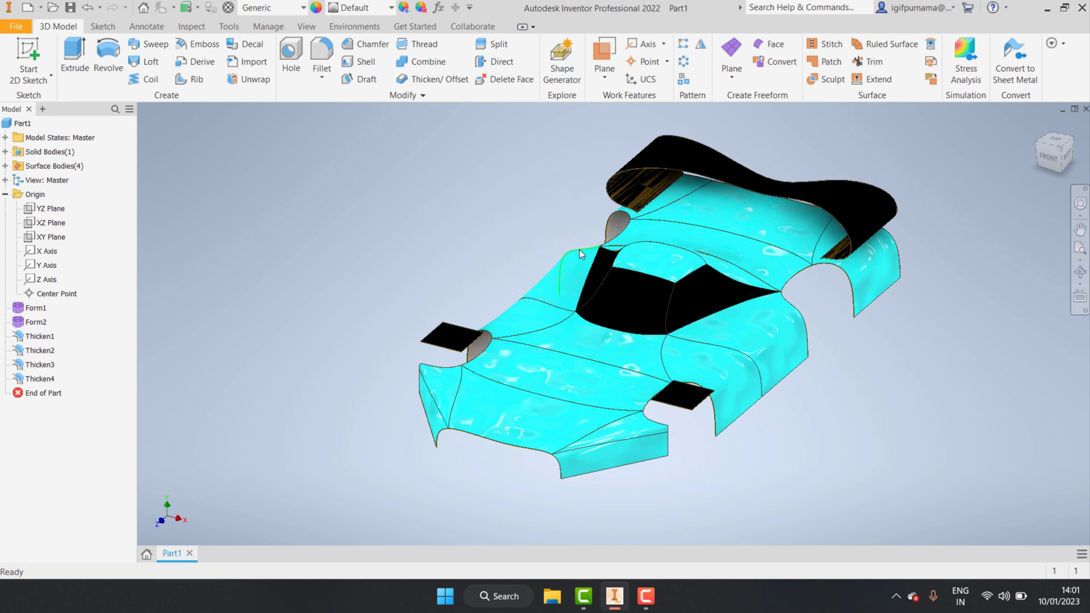